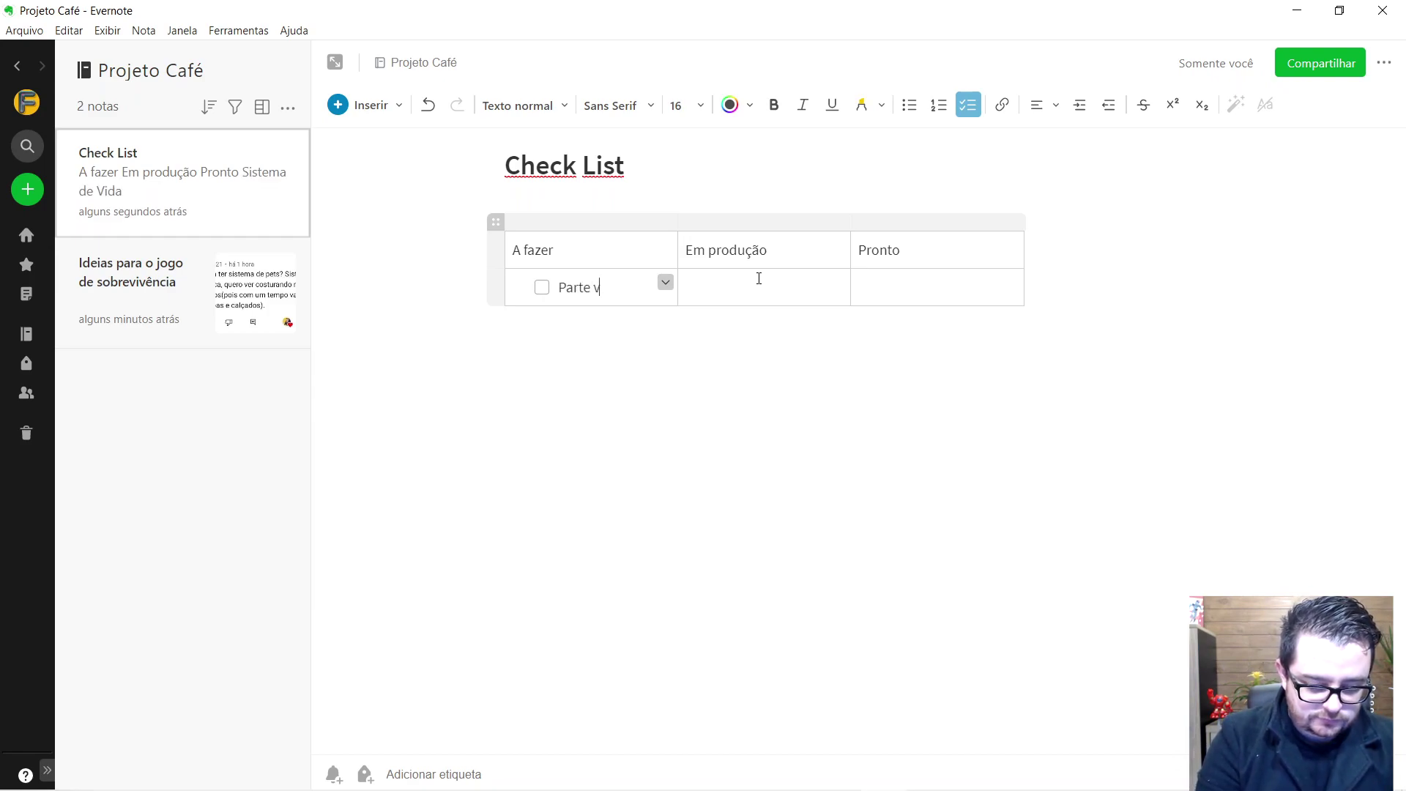
# Step: Write the first checklist item under A fazer as "Parte visual do sistema de vida" and start a new item
pyautogui.write('istema')
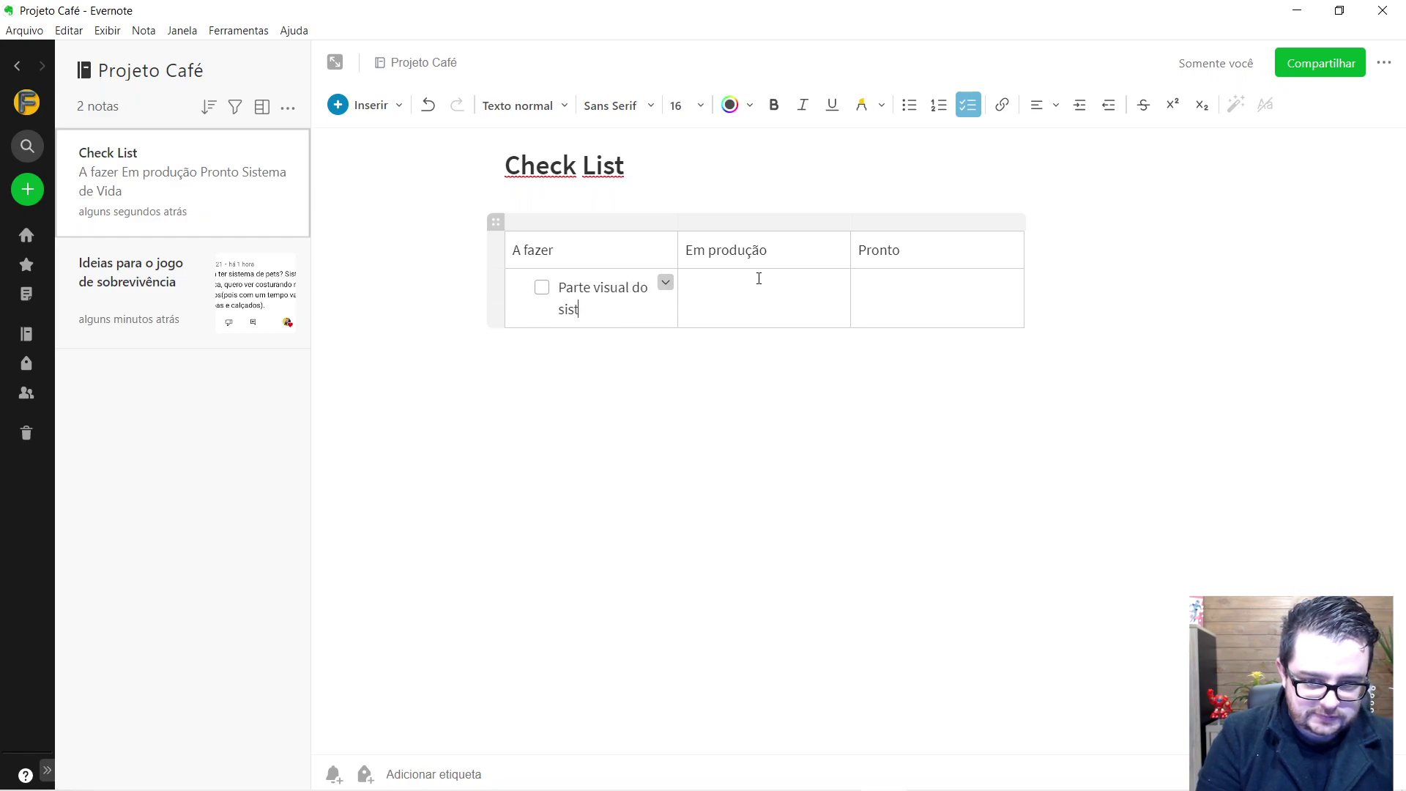
pyautogui.write(' de vids')
pyautogui.press('BackSpace')
pyautogui.write('a')
pyautogui.press('Return')
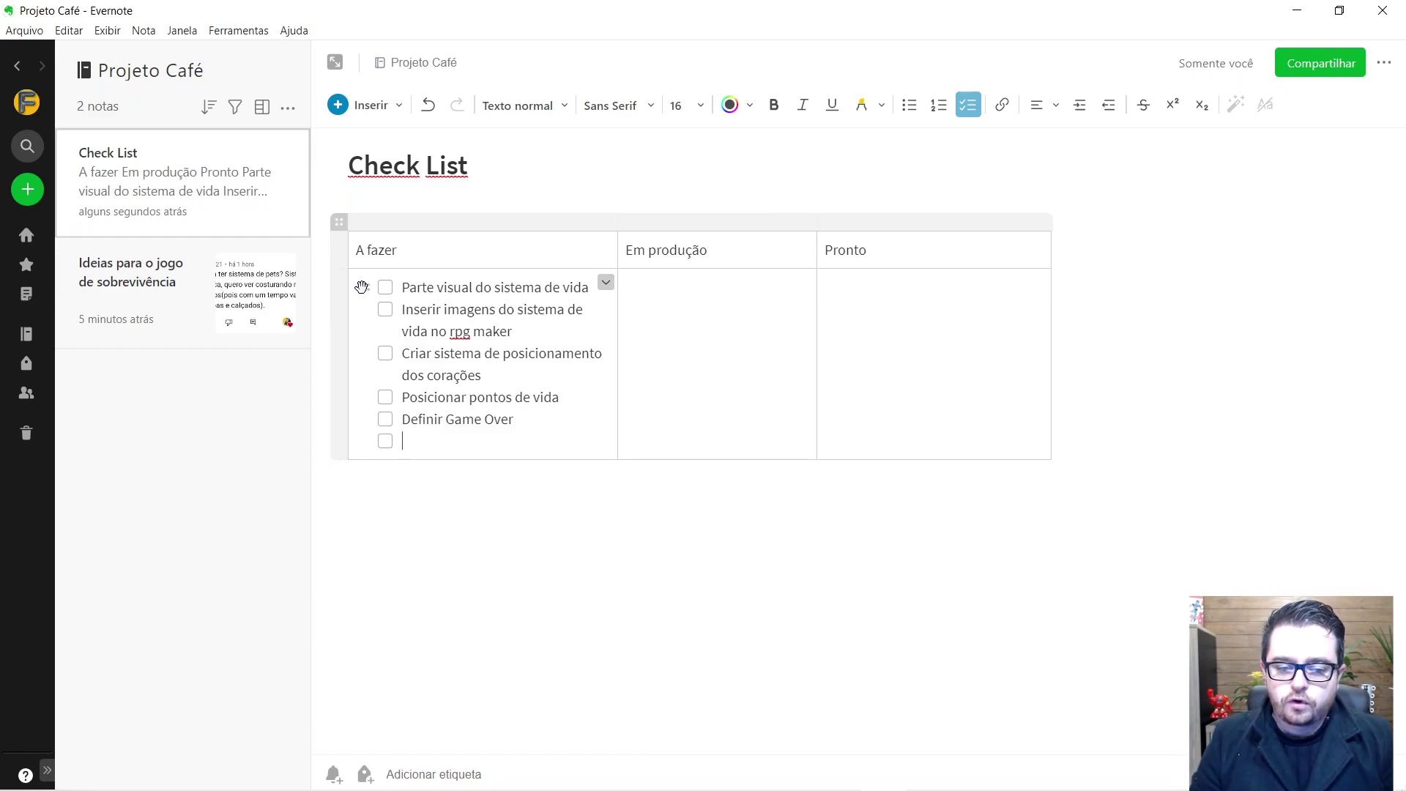
# Step: Move the item "Parte visual do sistema de vida" to the Em produção column and widen the Em produção and Pronto columns
pyautogui.moveTo(362, 286); pyautogui.dragTo(647, 287)
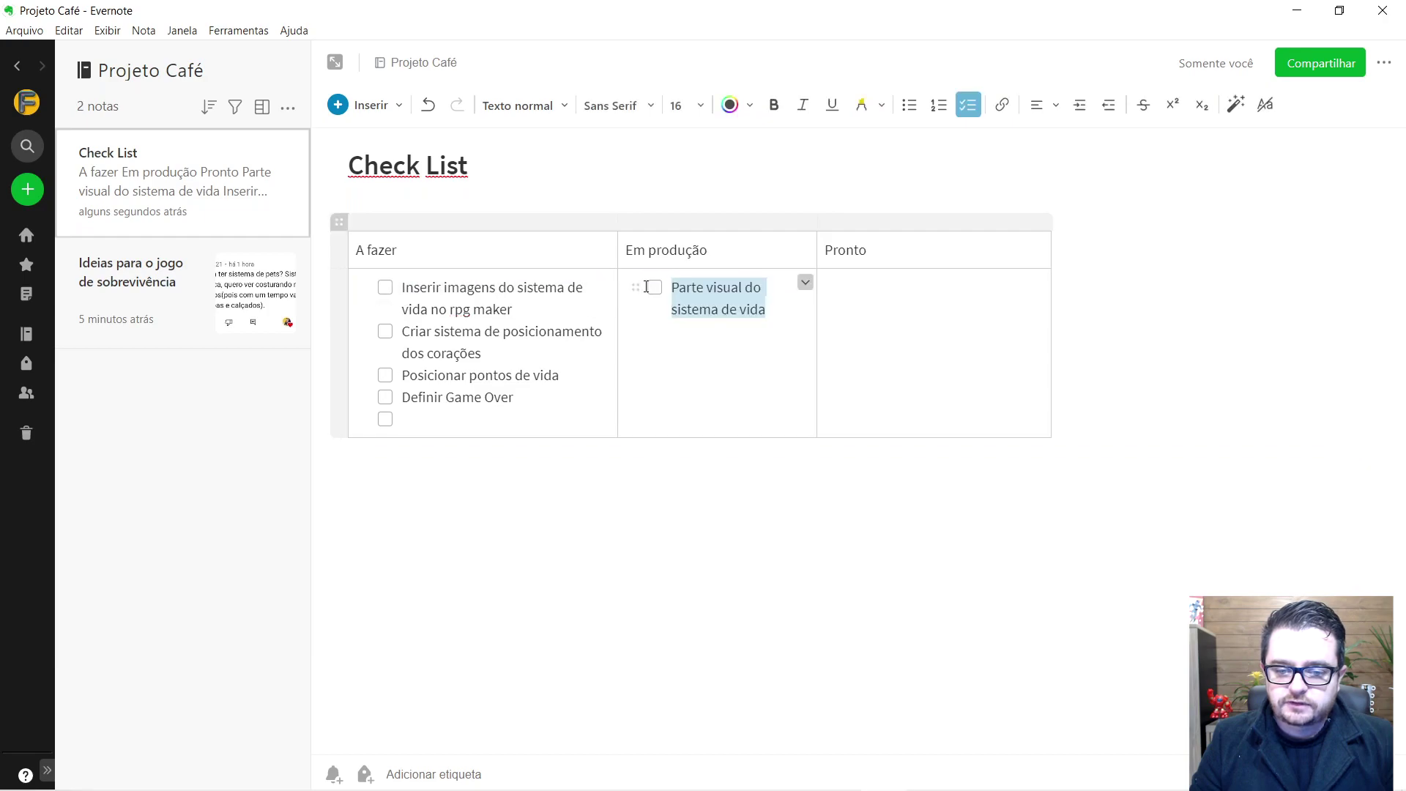
pyautogui.moveTo(816, 241); pyautogui.dragTo(881, 242)
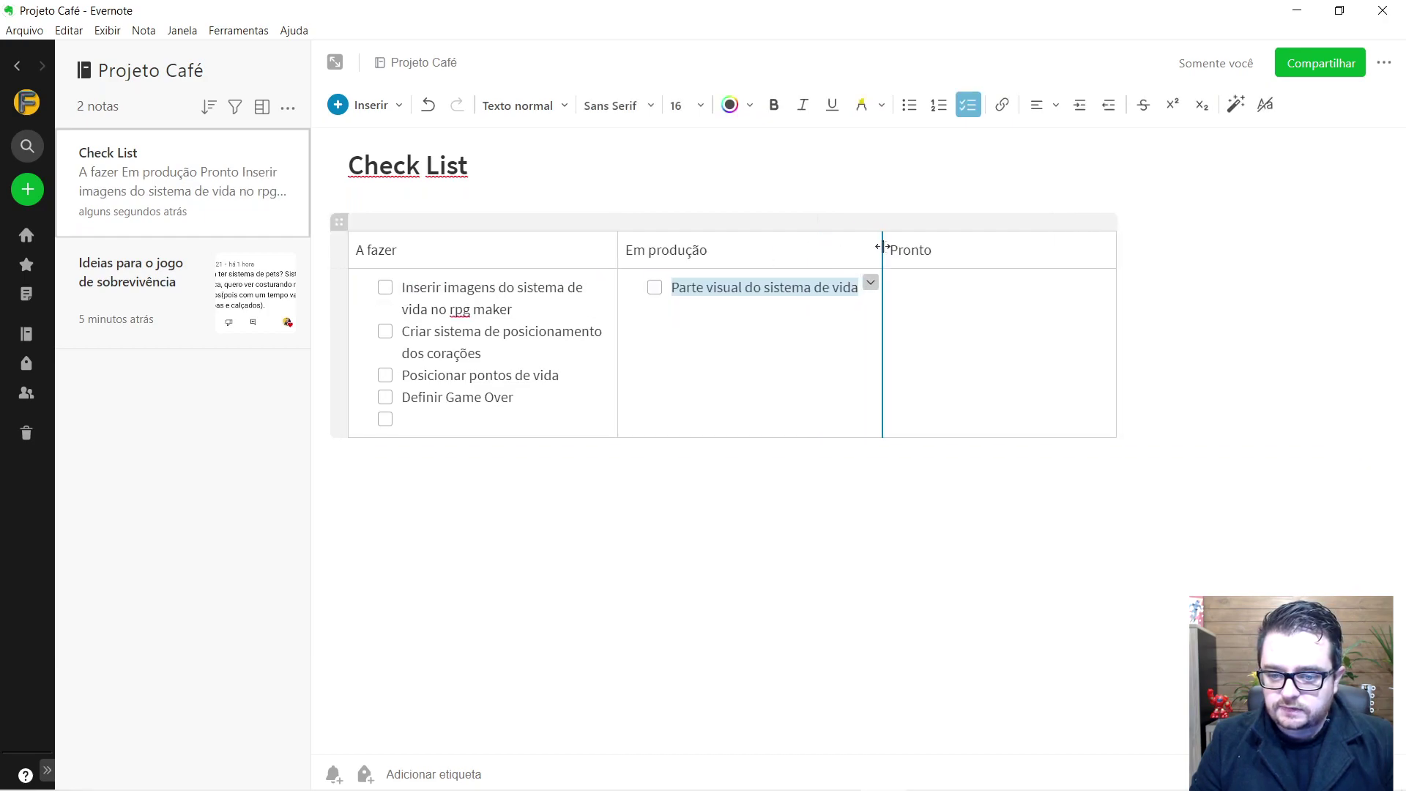
pyautogui.click(1115, 247)
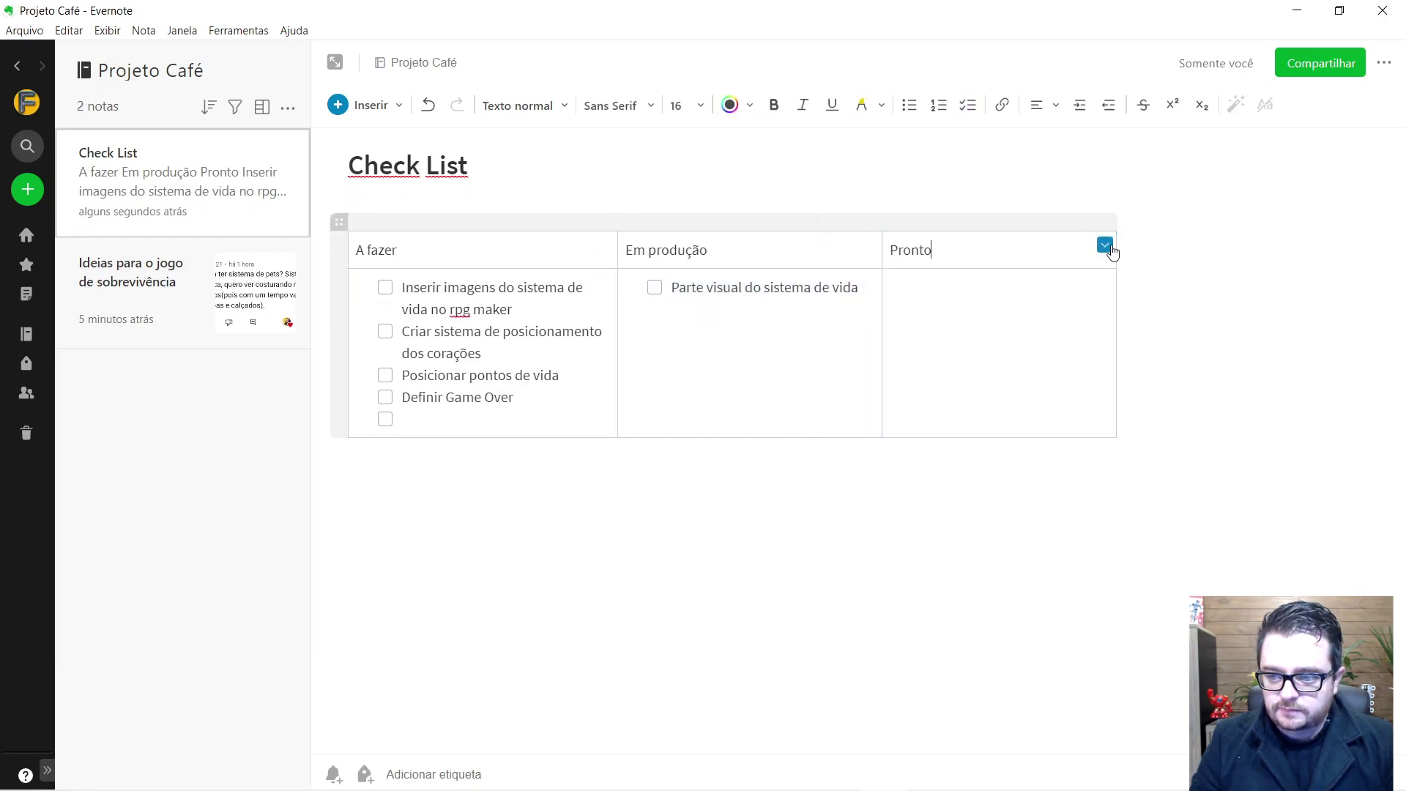
pyautogui.moveTo(1118, 246); pyautogui.dragTo(1169, 246)
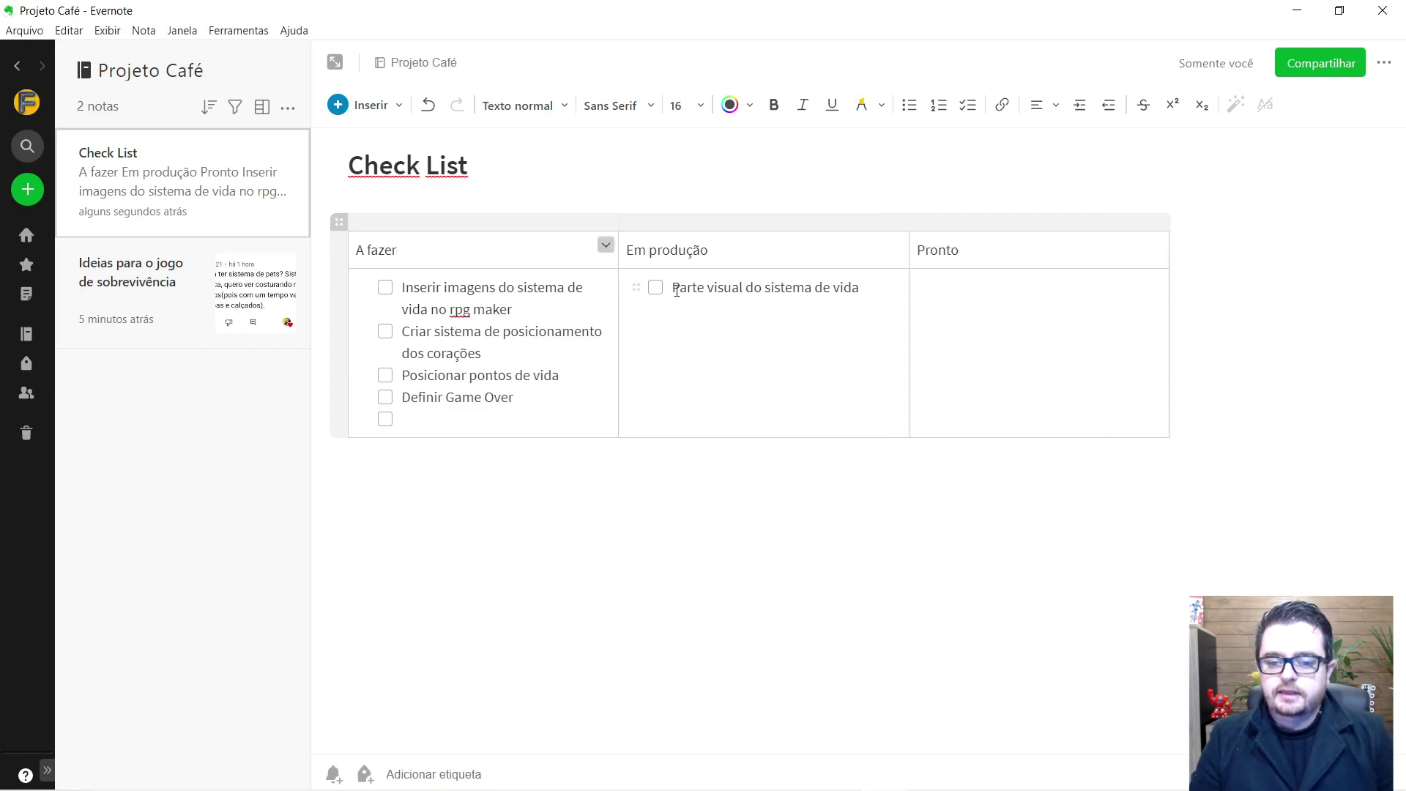
# Step: Switch to Photoshop and open iconset.png and _sheet.png from the computer
pyautogui.moveTo(667, 783)
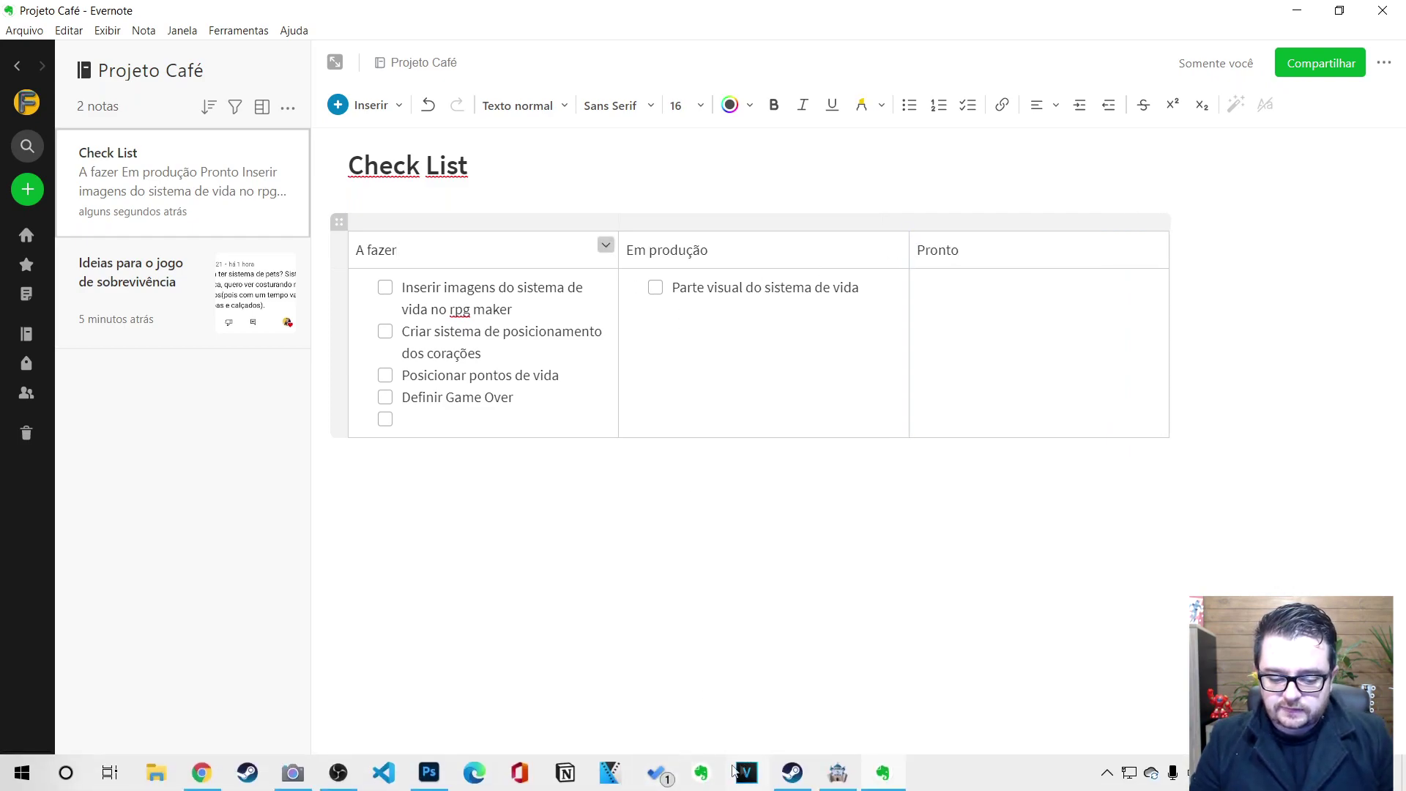
pyautogui.click(431, 771)
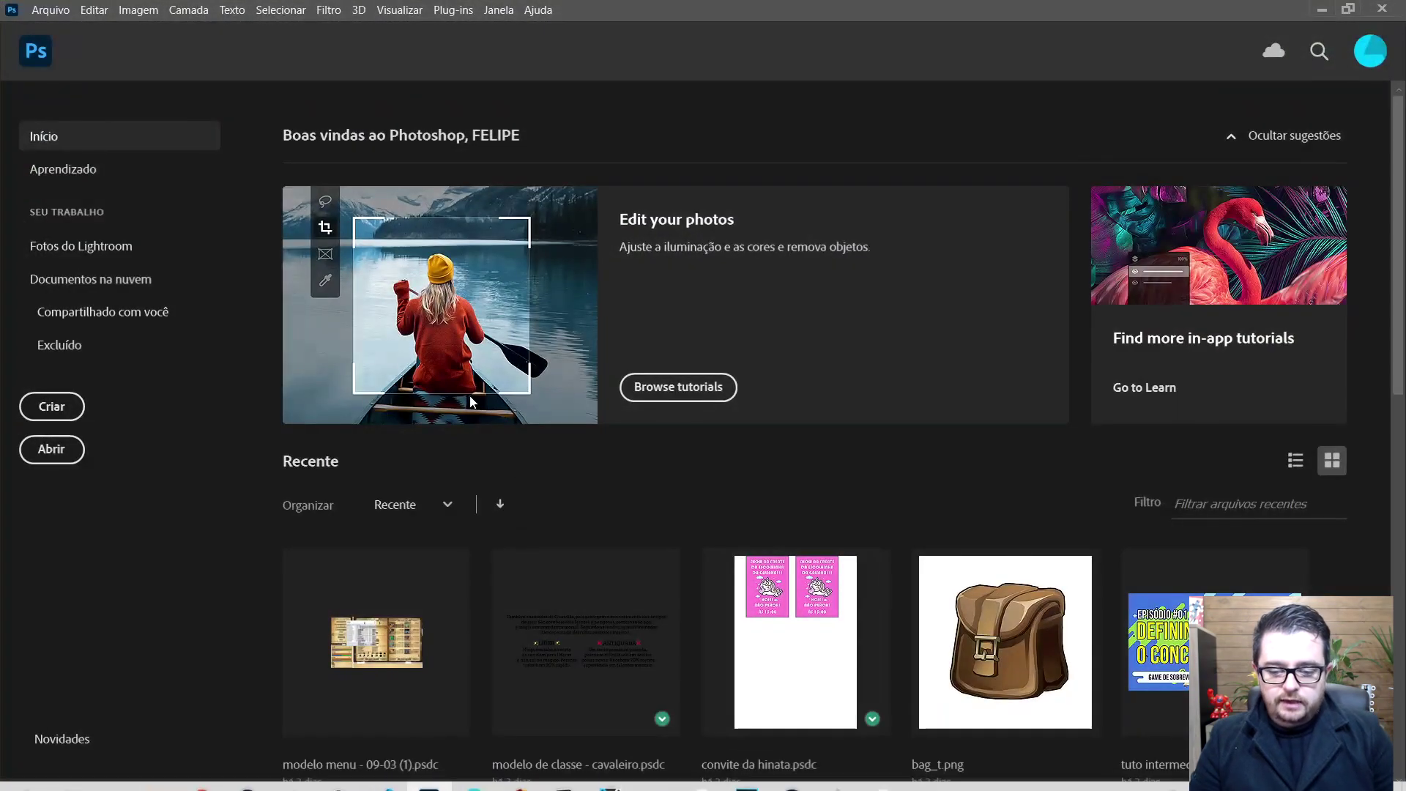
pyautogui.click(27, 460)
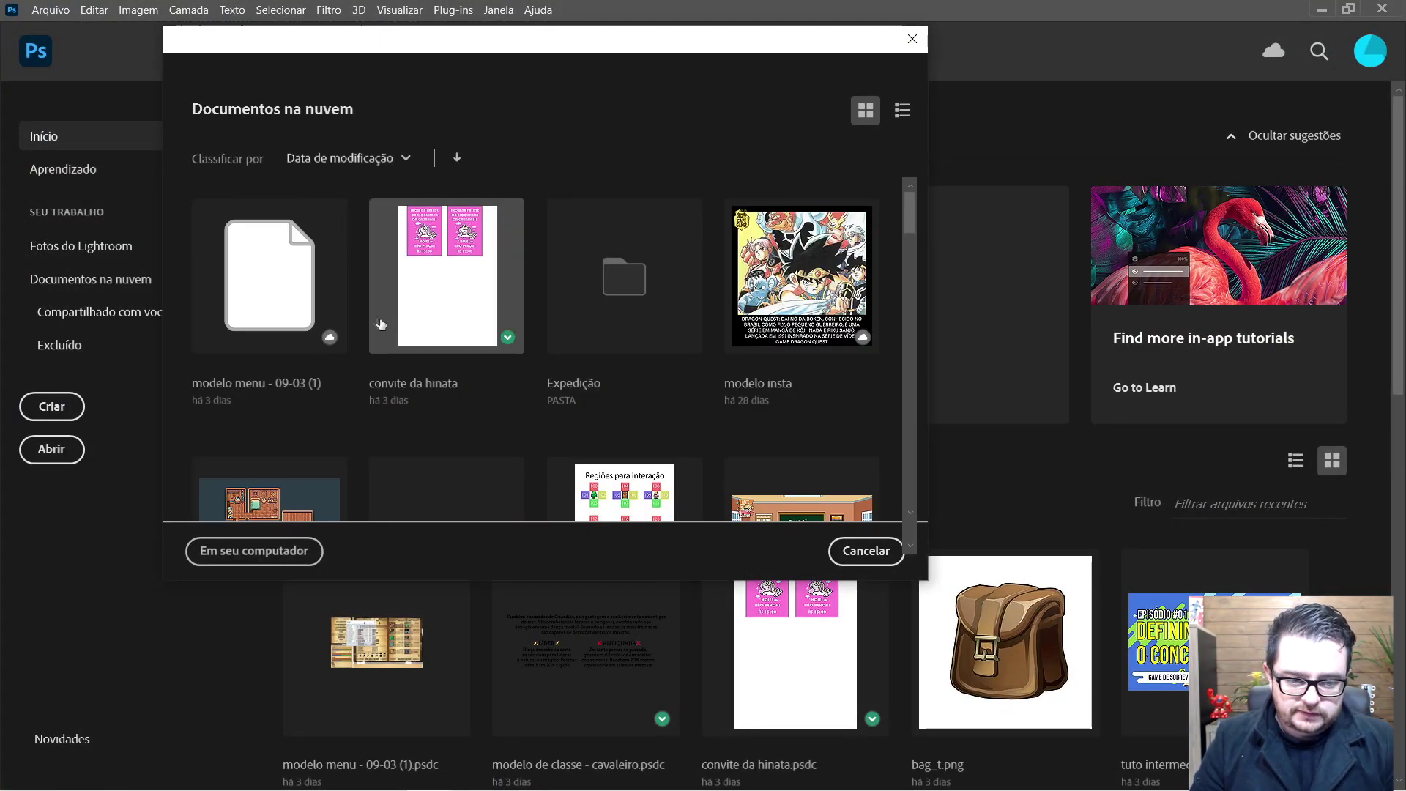
pyautogui.scroll(-2, 369, 317)
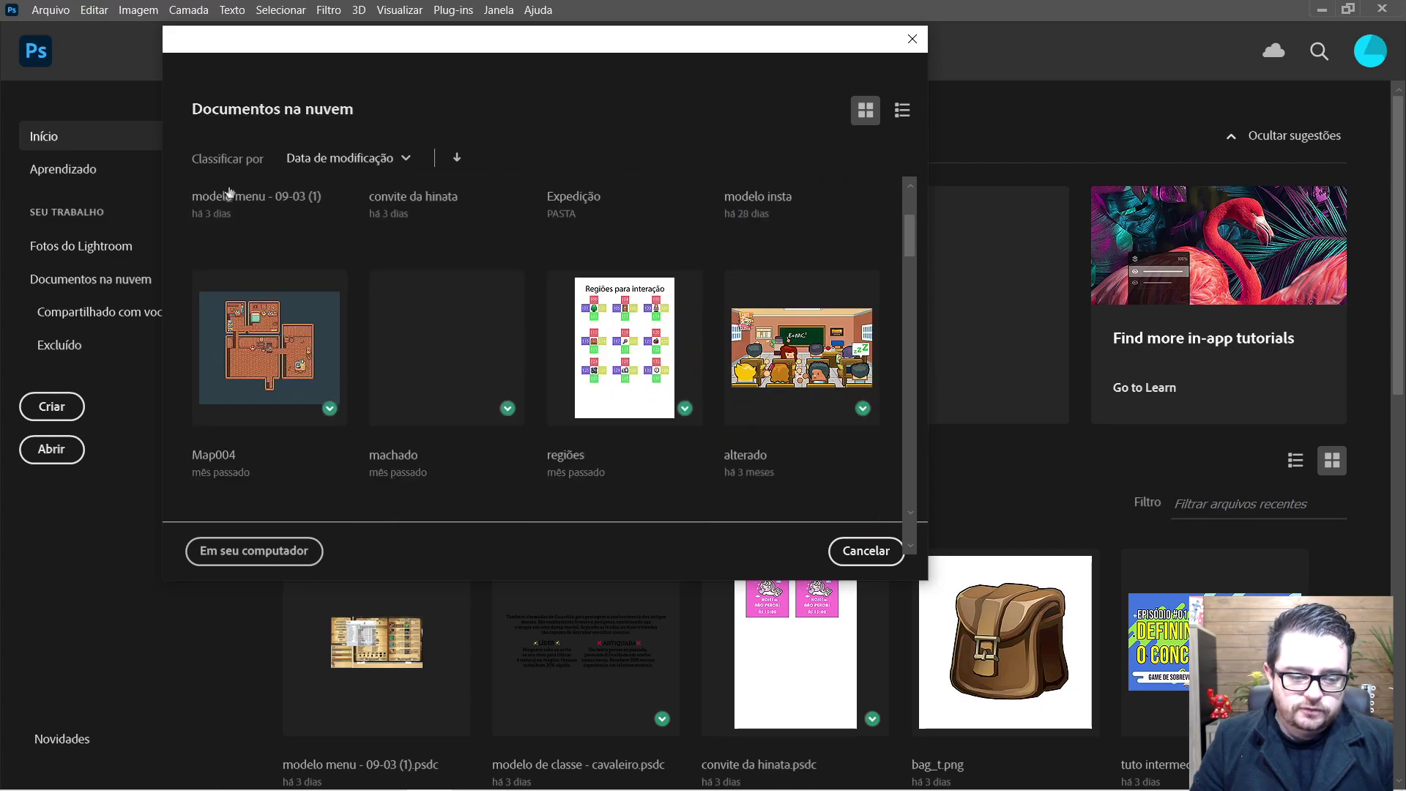
pyautogui.click(253, 551)
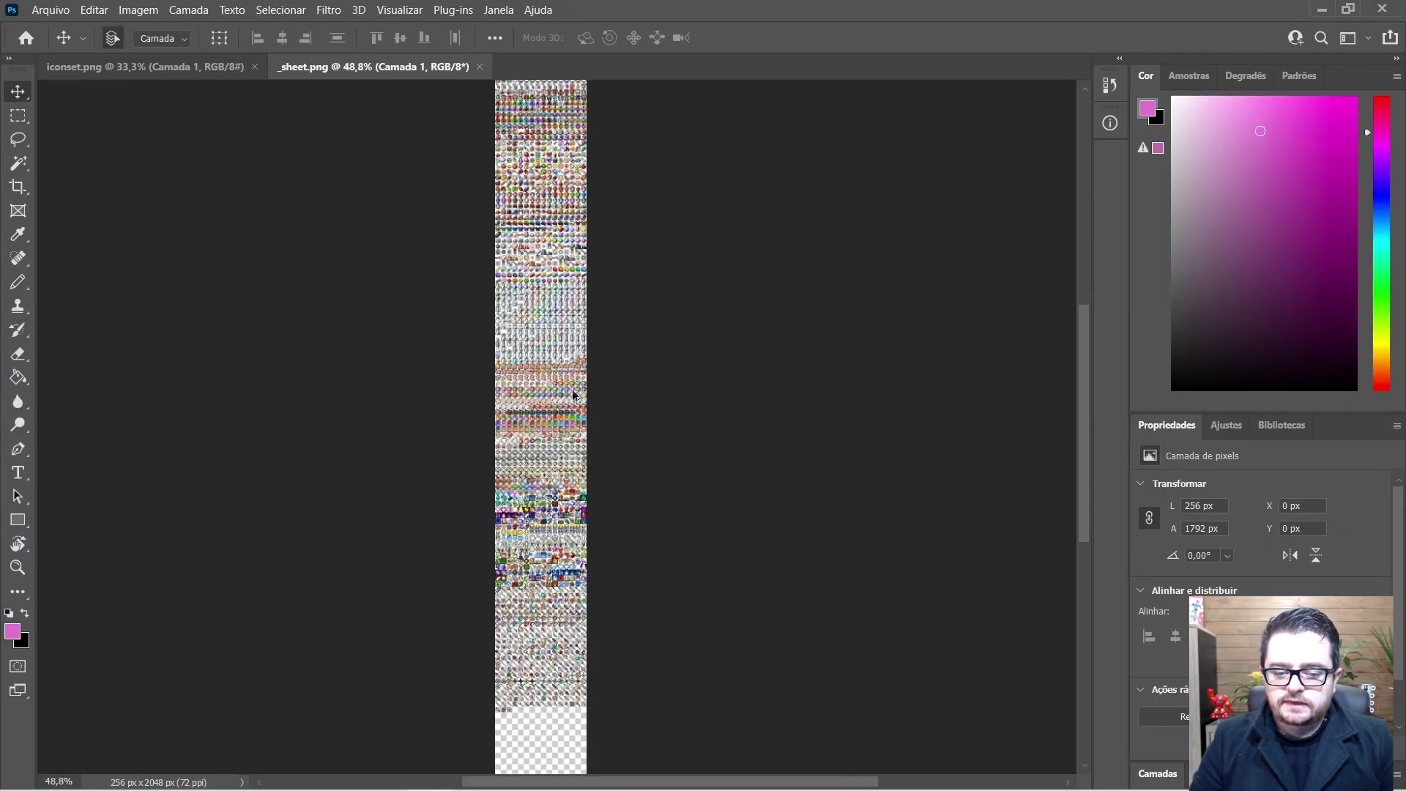
# Step: Examine the icons in _sheet.png for images suited to the life system
pyautogui.scroll(5, 573, 395)
pyautogui.scroll(8, 508, 388)
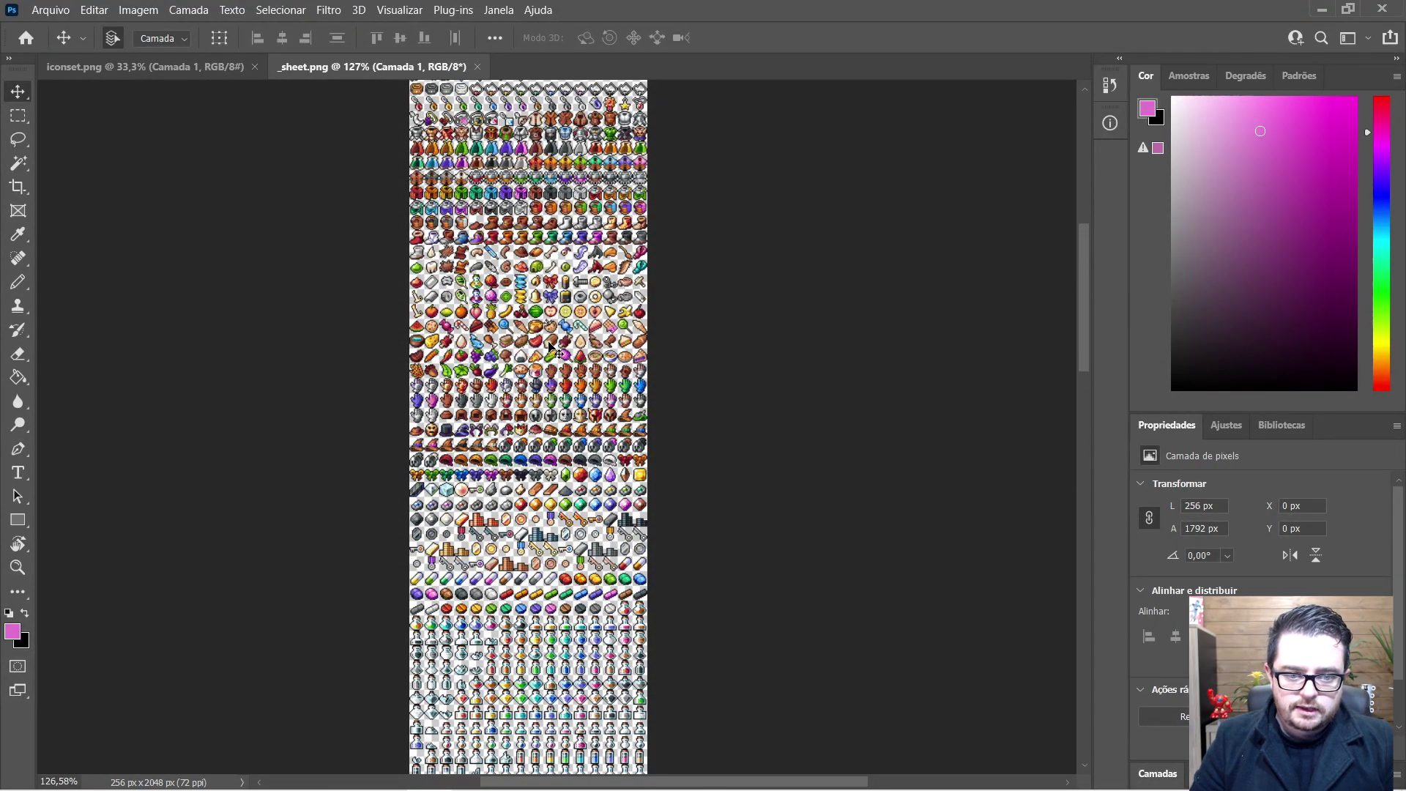
pyautogui.scroll(3, 551, 350)
pyautogui.scroll(-2, 538, 359)
pyautogui.scroll(-4, 537, 358)
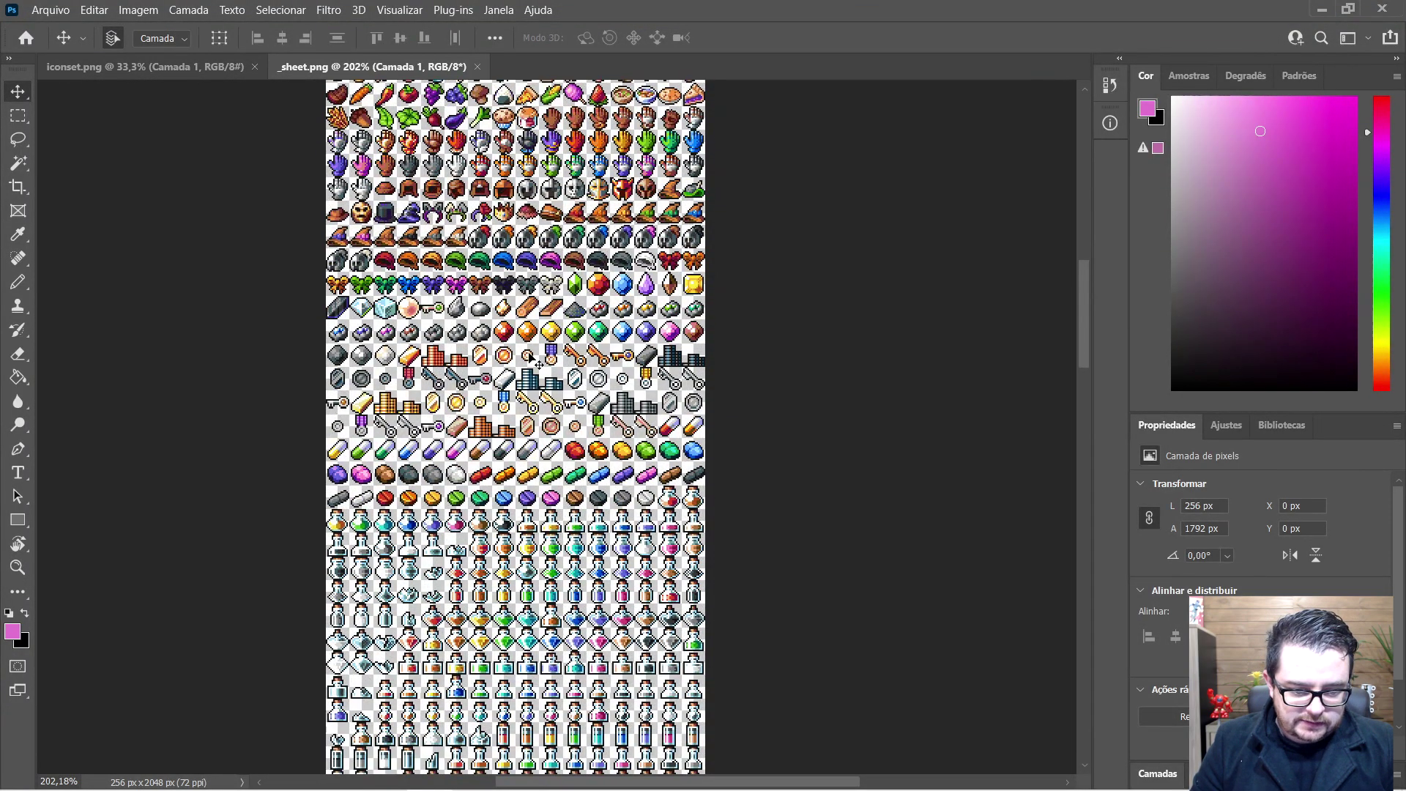
pyautogui.scroll(-6, 532, 359)
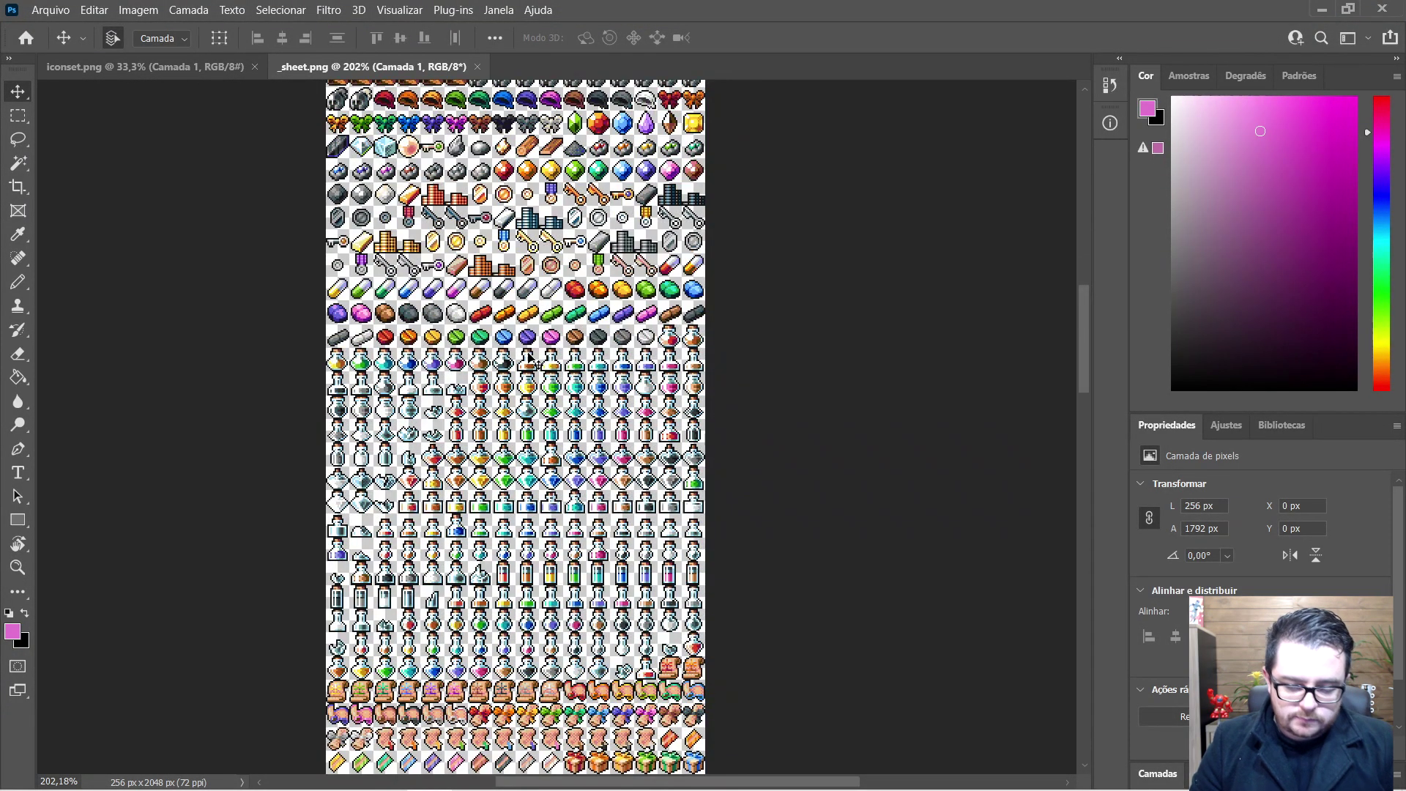
pyautogui.scroll(-8, 541, 399)
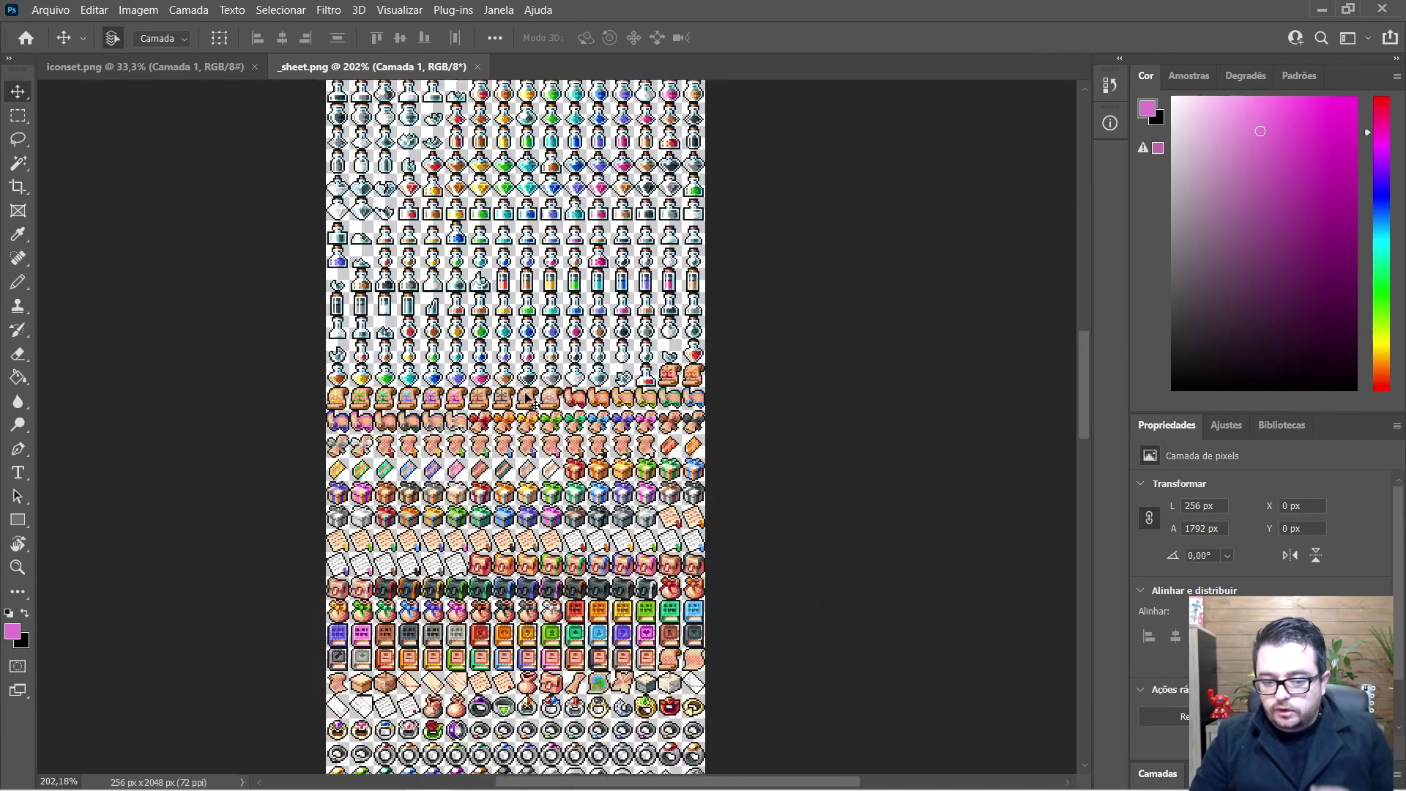
pyautogui.scroll(-2, 518, 395)
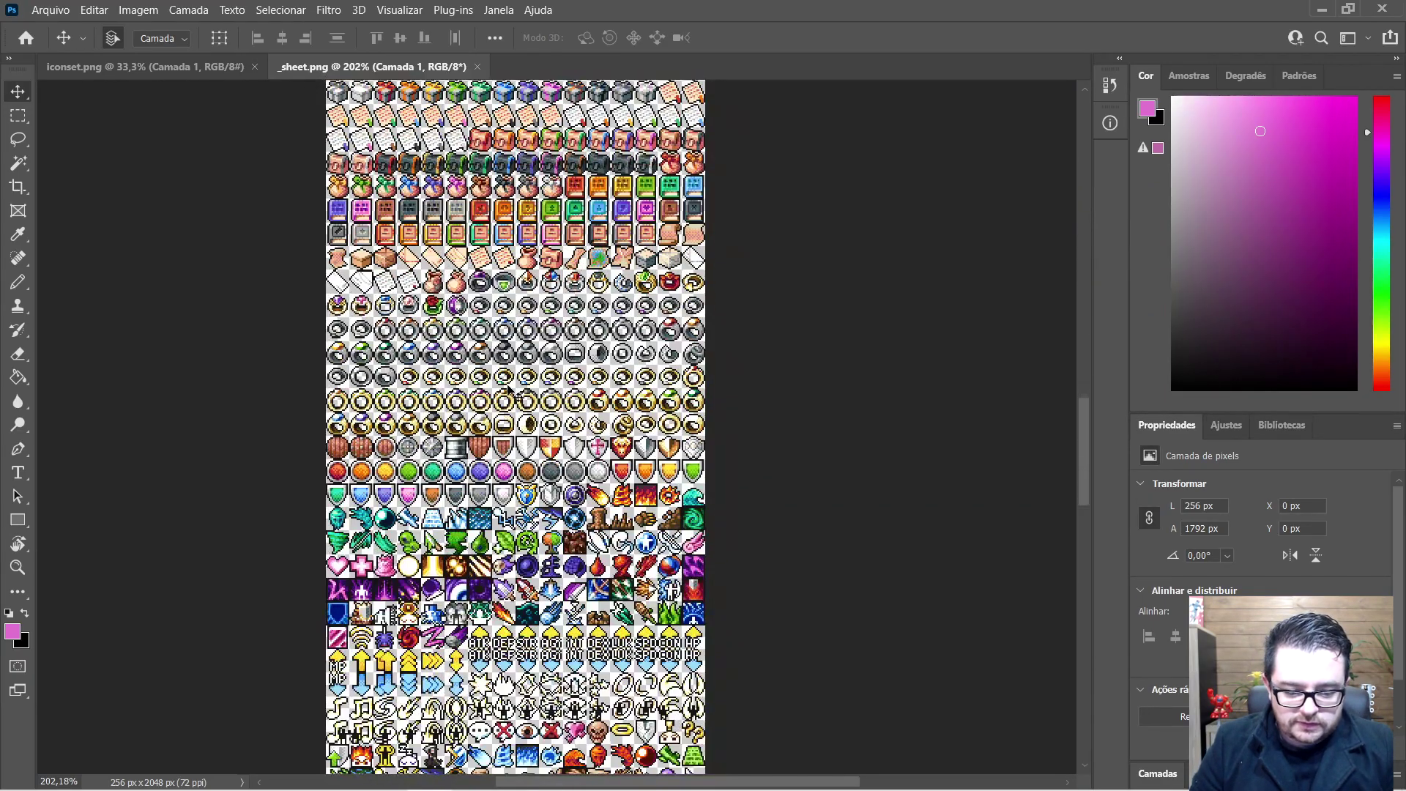
pyautogui.scroll(-3, 516, 396)
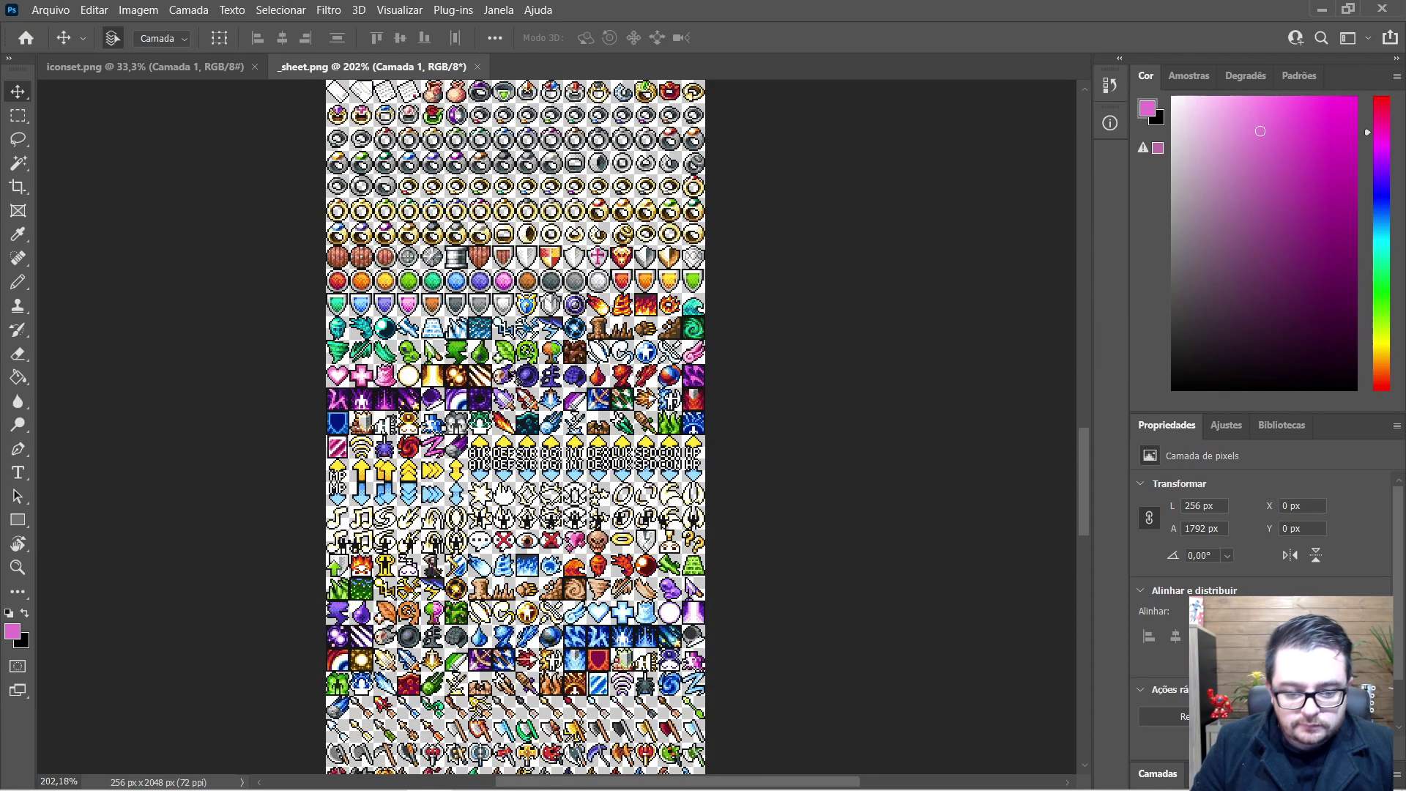
pyautogui.scroll(-3, 517, 395)
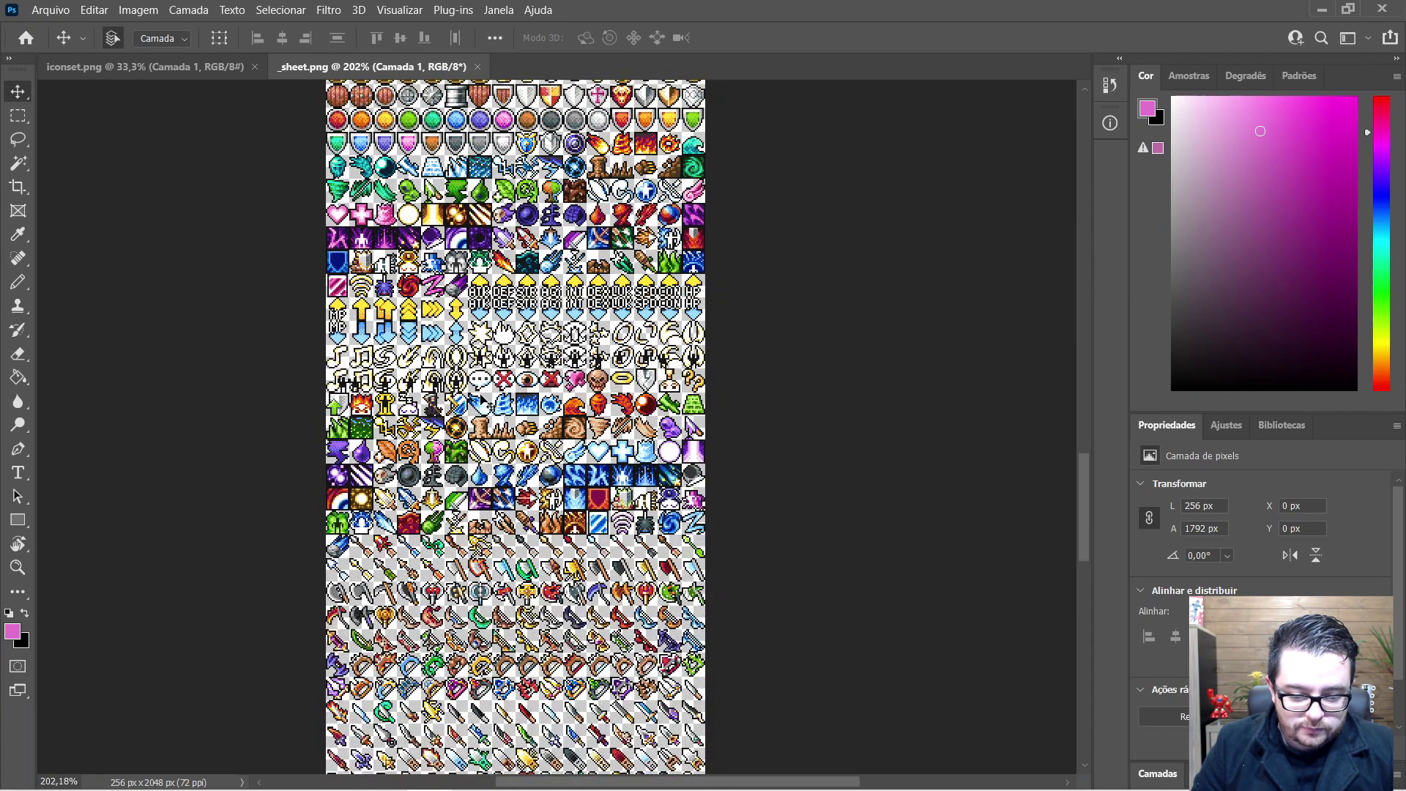
pyautogui.scroll(-1, 621, 404)
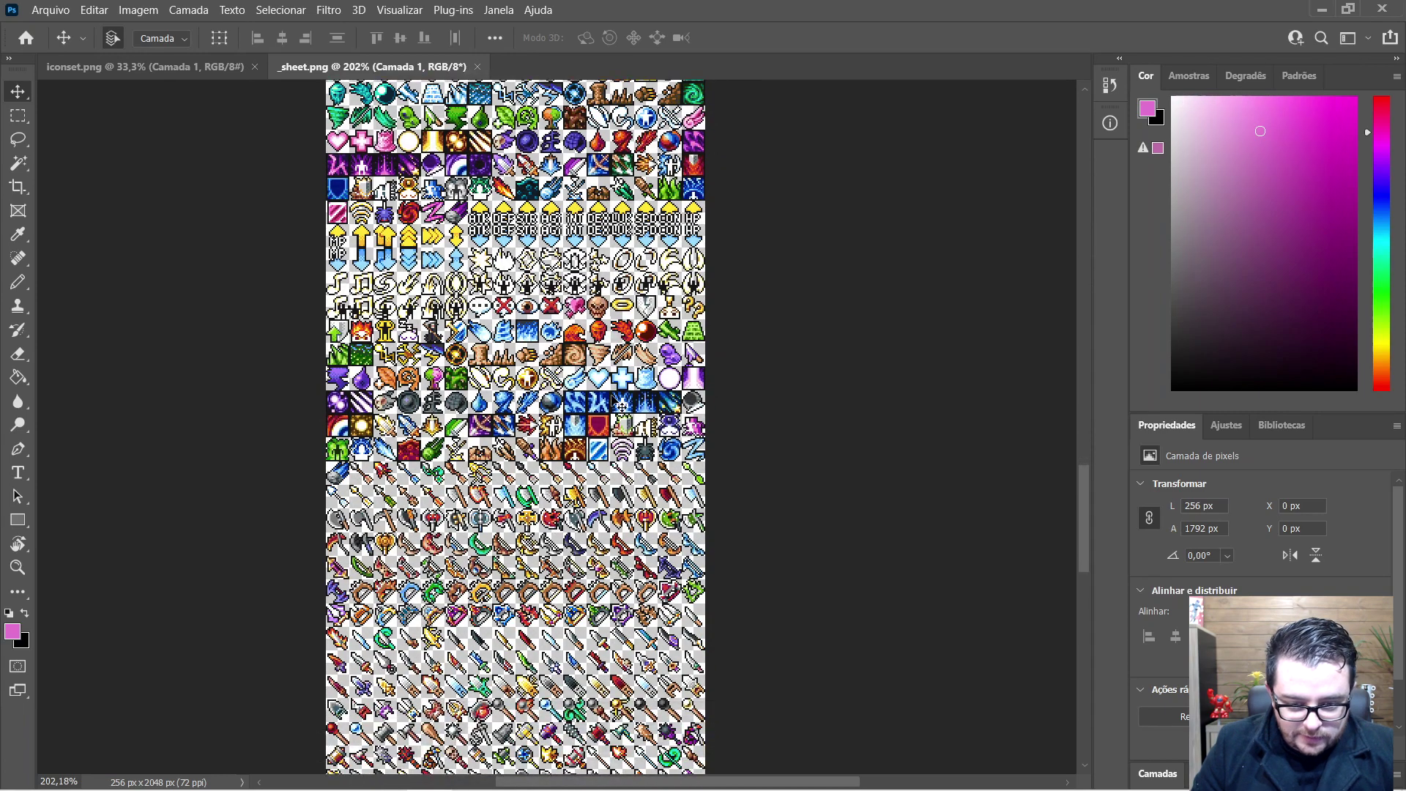
pyautogui.scroll(-1, 615, 405)
pyautogui.scroll(-1, 615, 405)
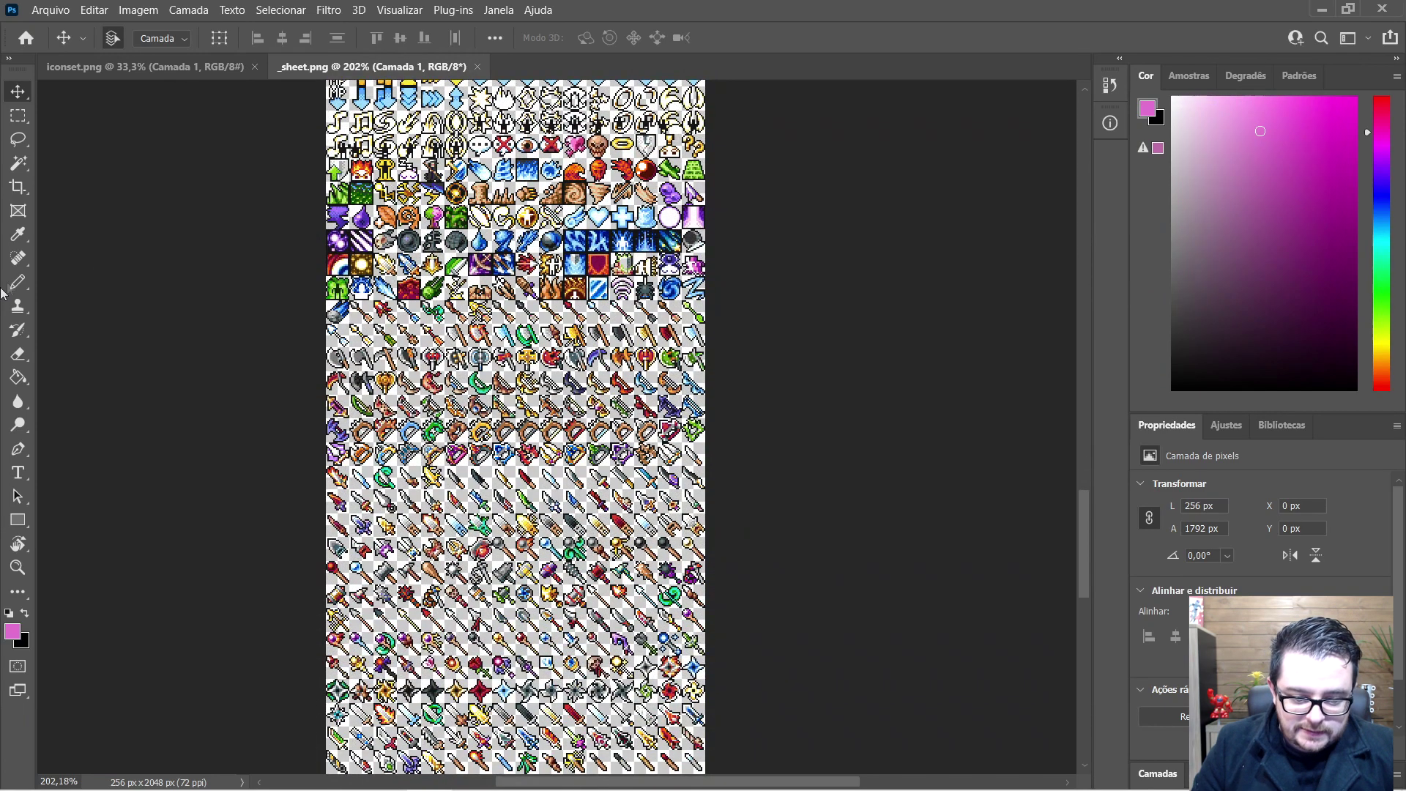
# Step: Create a new 1280 x 720 px document at 300 ppi from the recent custom preset
pyautogui.click(48, 10)
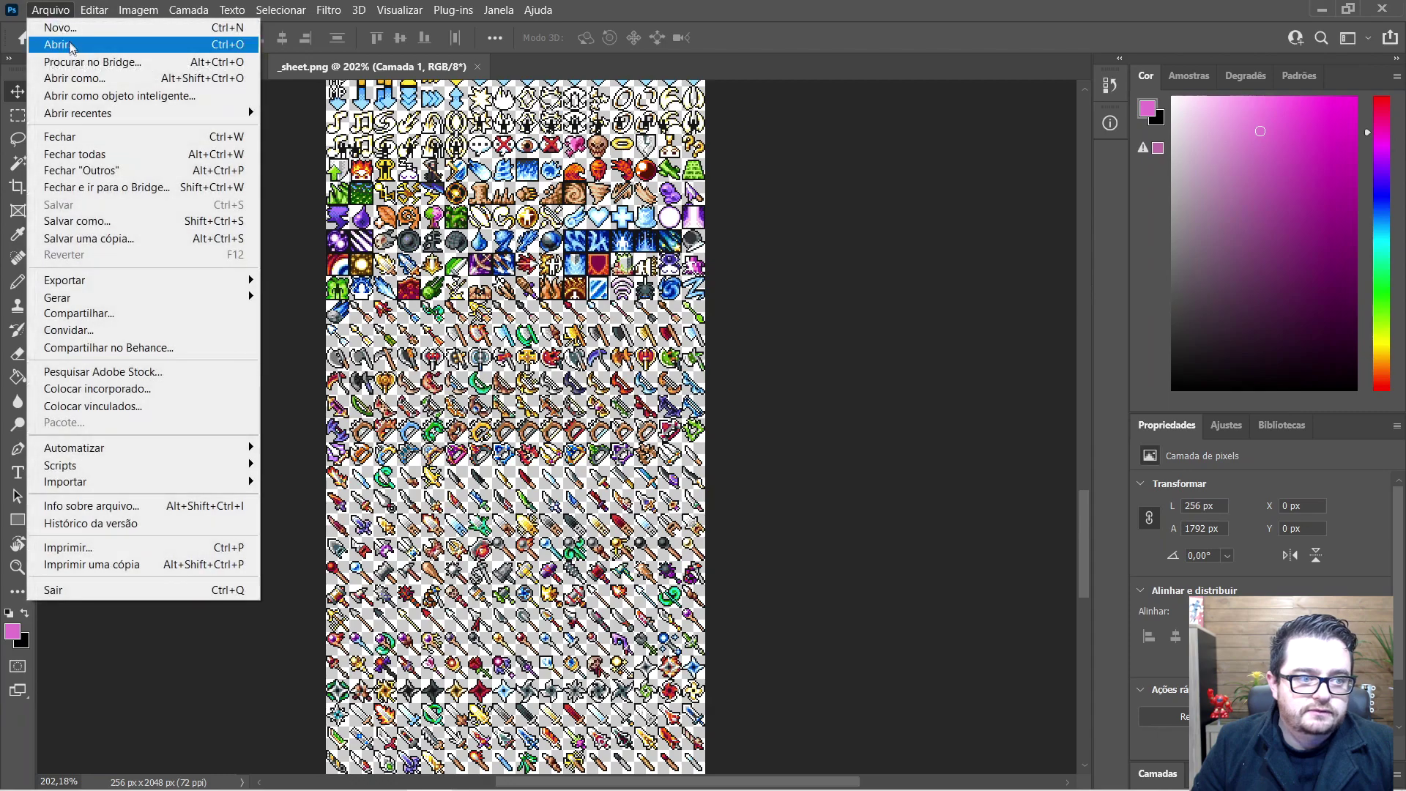
pyautogui.click(101, 43)
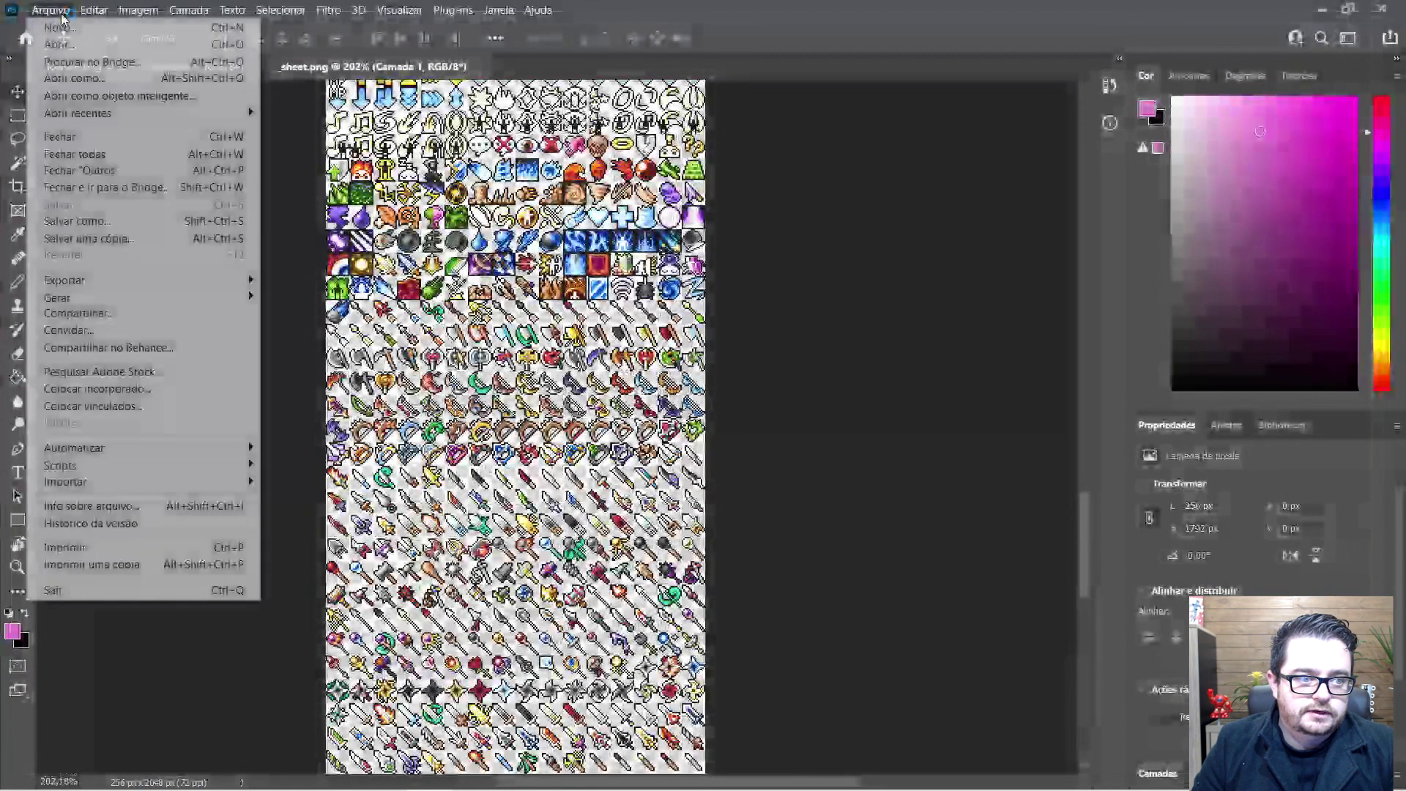
pyautogui.click(53, 26)
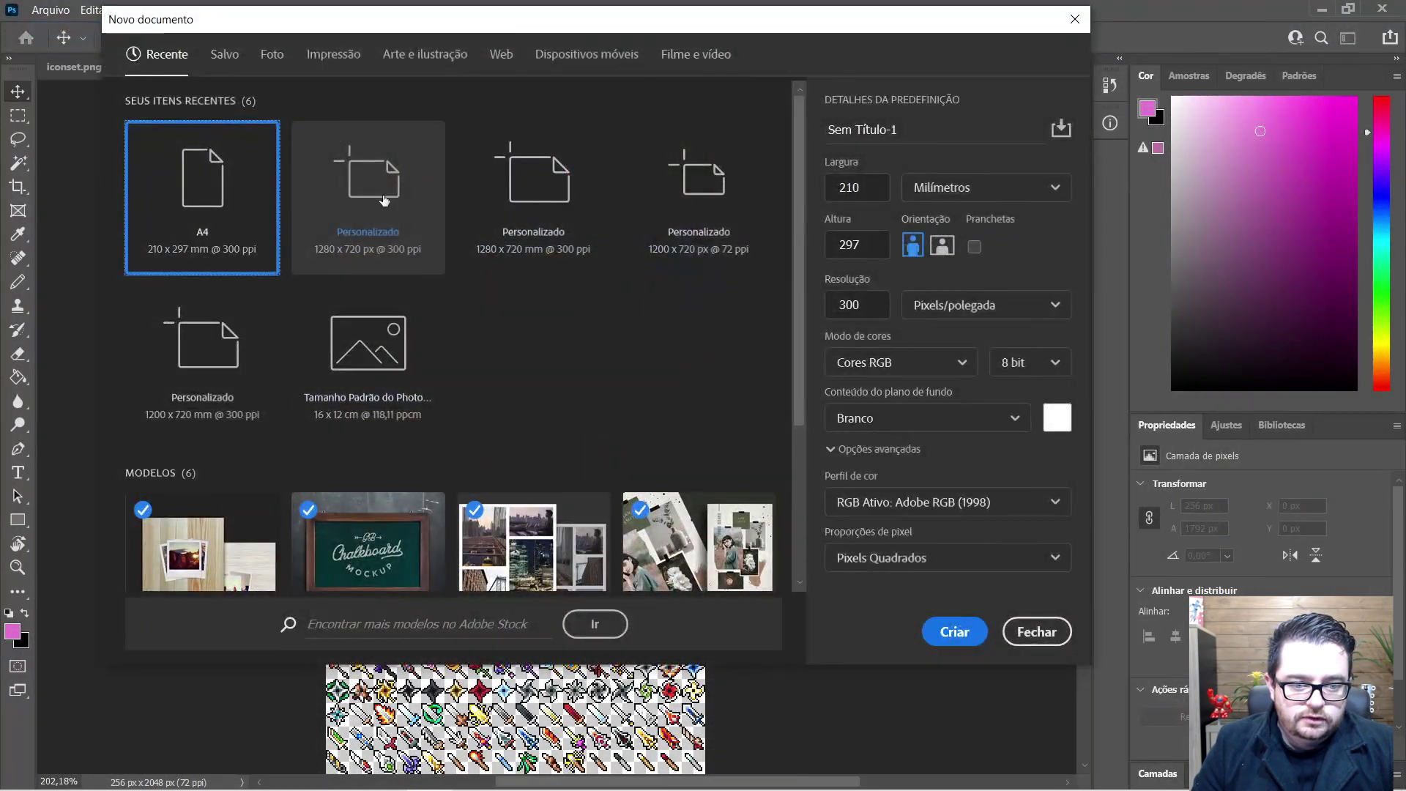
pyautogui.click(368, 192)
pyautogui.click(952, 630)
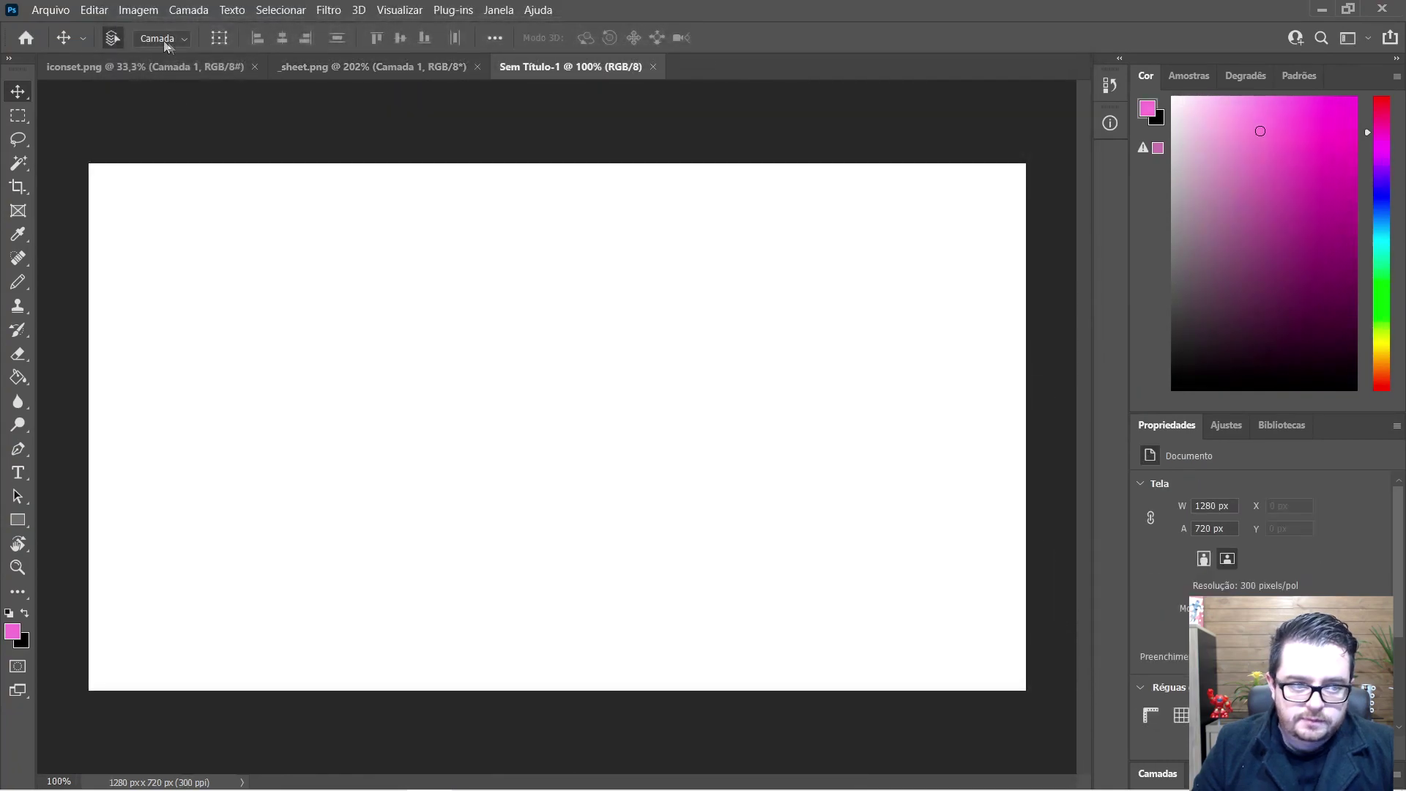
pyautogui.click(46, 11)
pyautogui.click(46, 12)
pyautogui.click(48, 12)
pyautogui.click(52, 12)
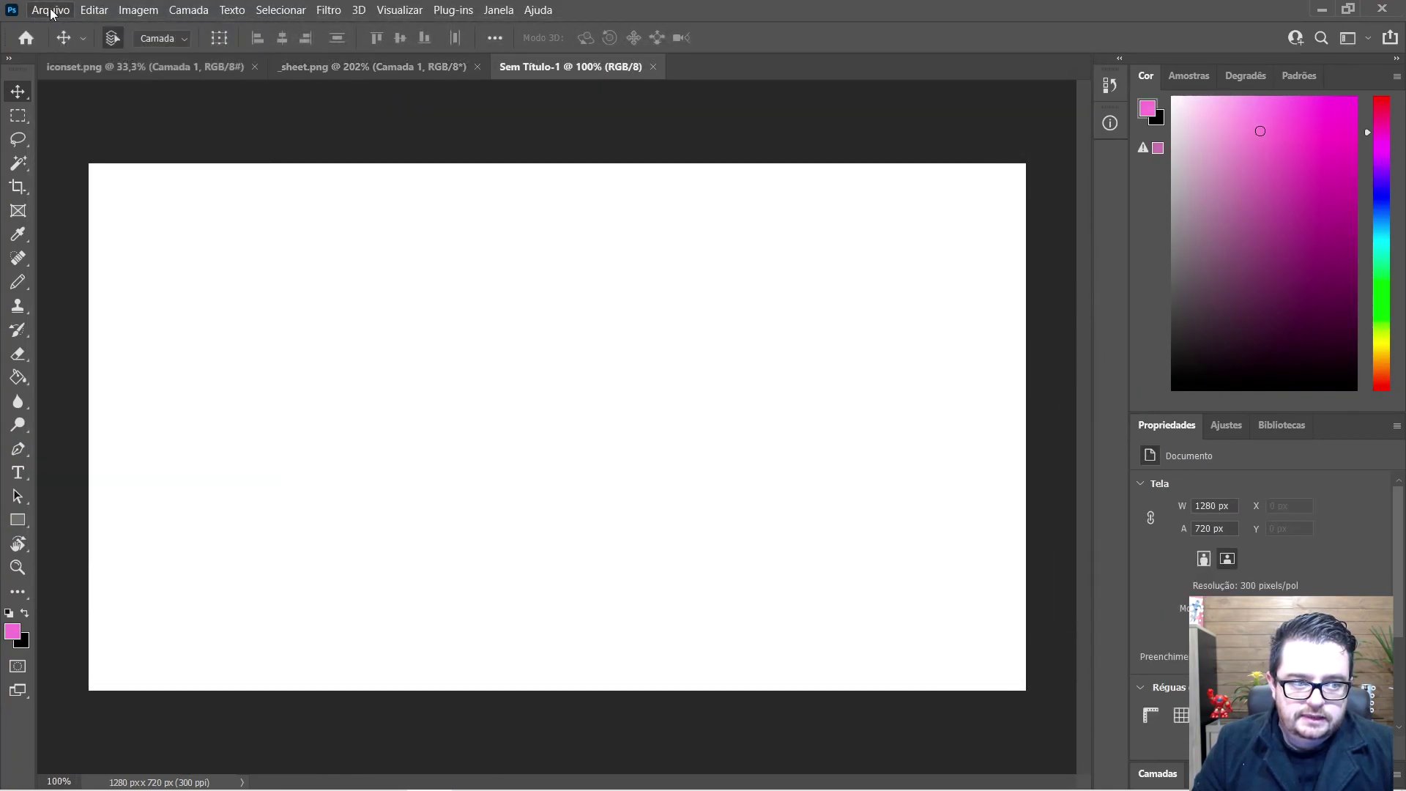
# Step: Select the red and dark heart icons in the first row of iconset.png and remove them from the sheet
pyautogui.click(142, 69)
pyautogui.scroll(3, 507, 93)
pyautogui.scroll(10, 507, 93)
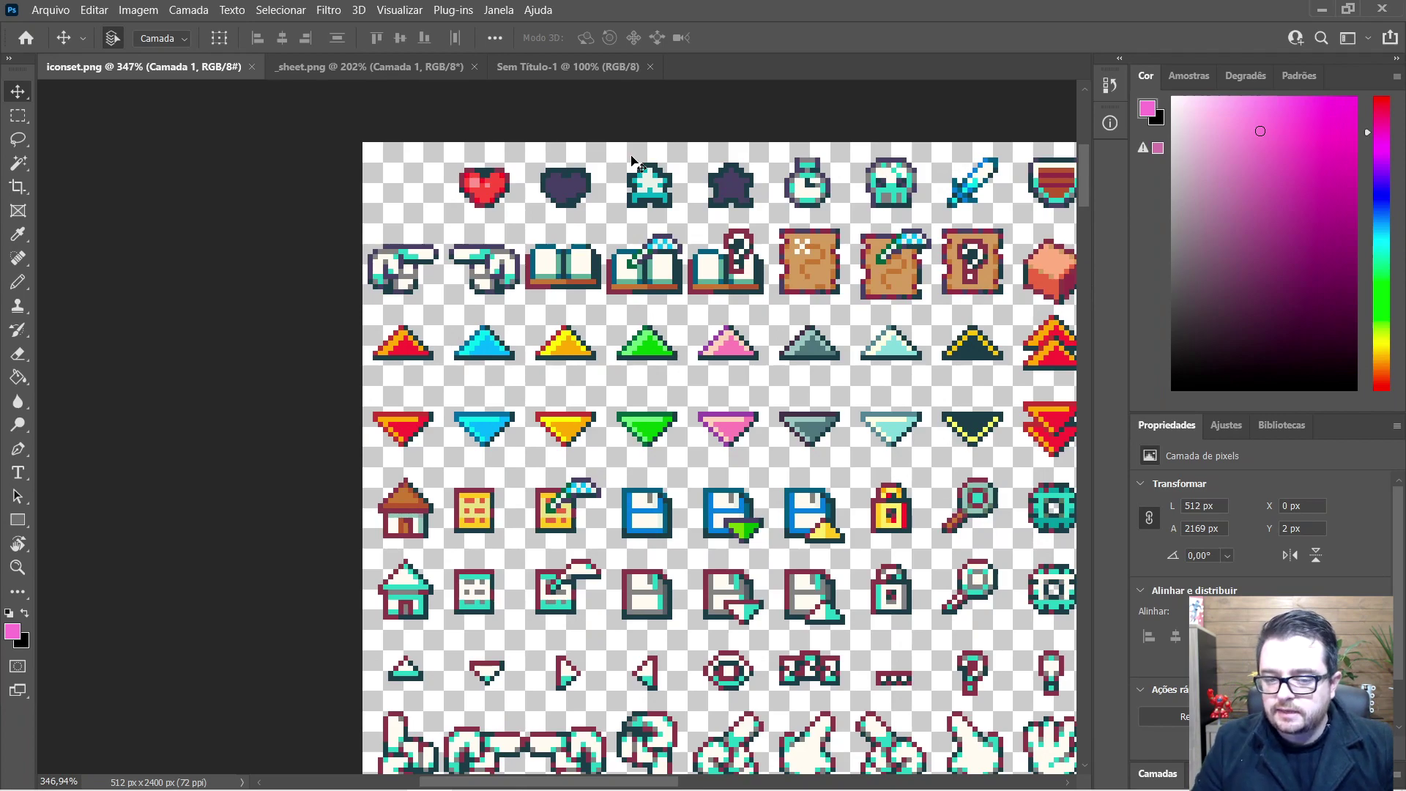
pyautogui.press('m')
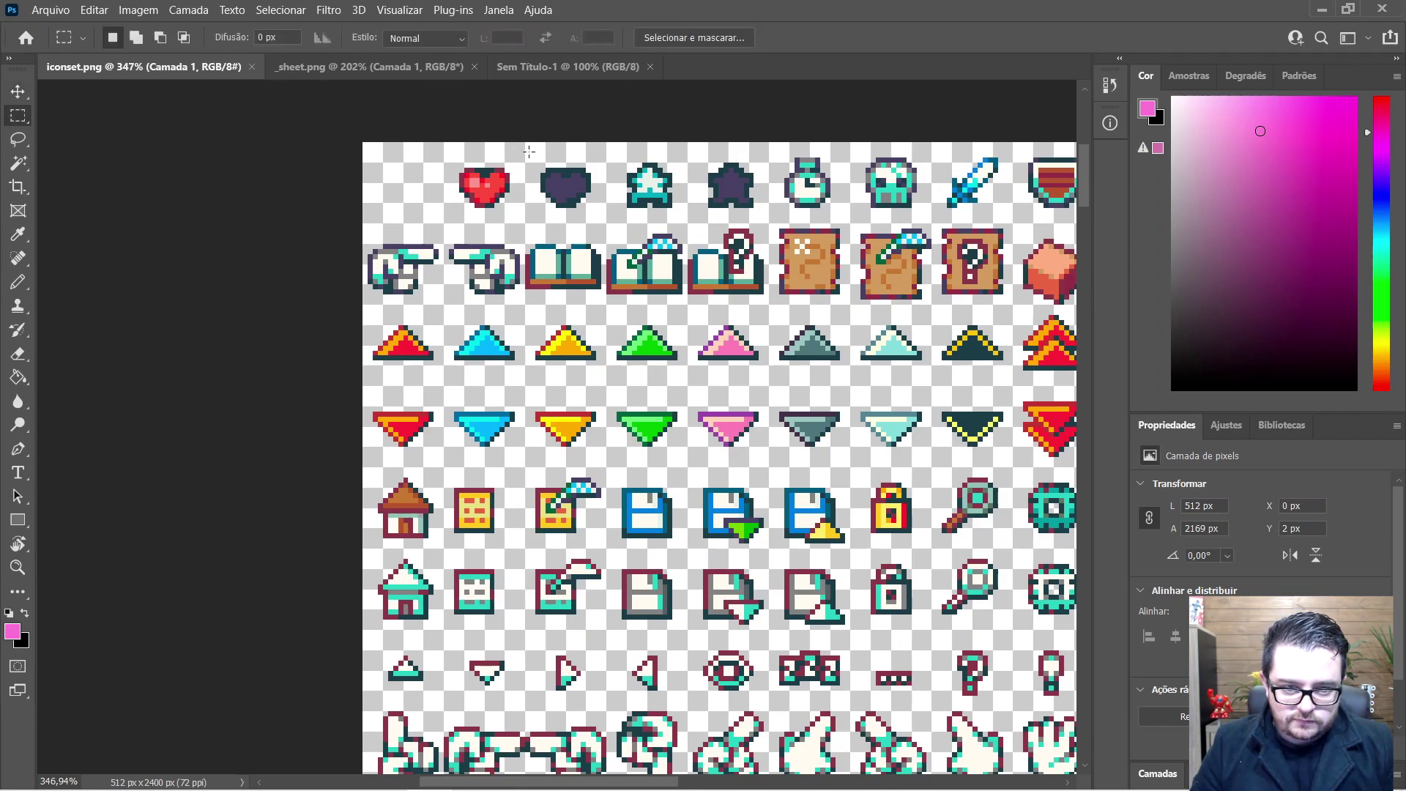
pyautogui.moveTo(432, 150); pyautogui.dragTo(602, 225)
pyautogui.press('Delete')
# Step: Try to transfer the iconset.png layer into Sem Título-1 and undo the transfer
pyautogui.moveTo(541, 170); pyautogui.dragTo(600, 102)
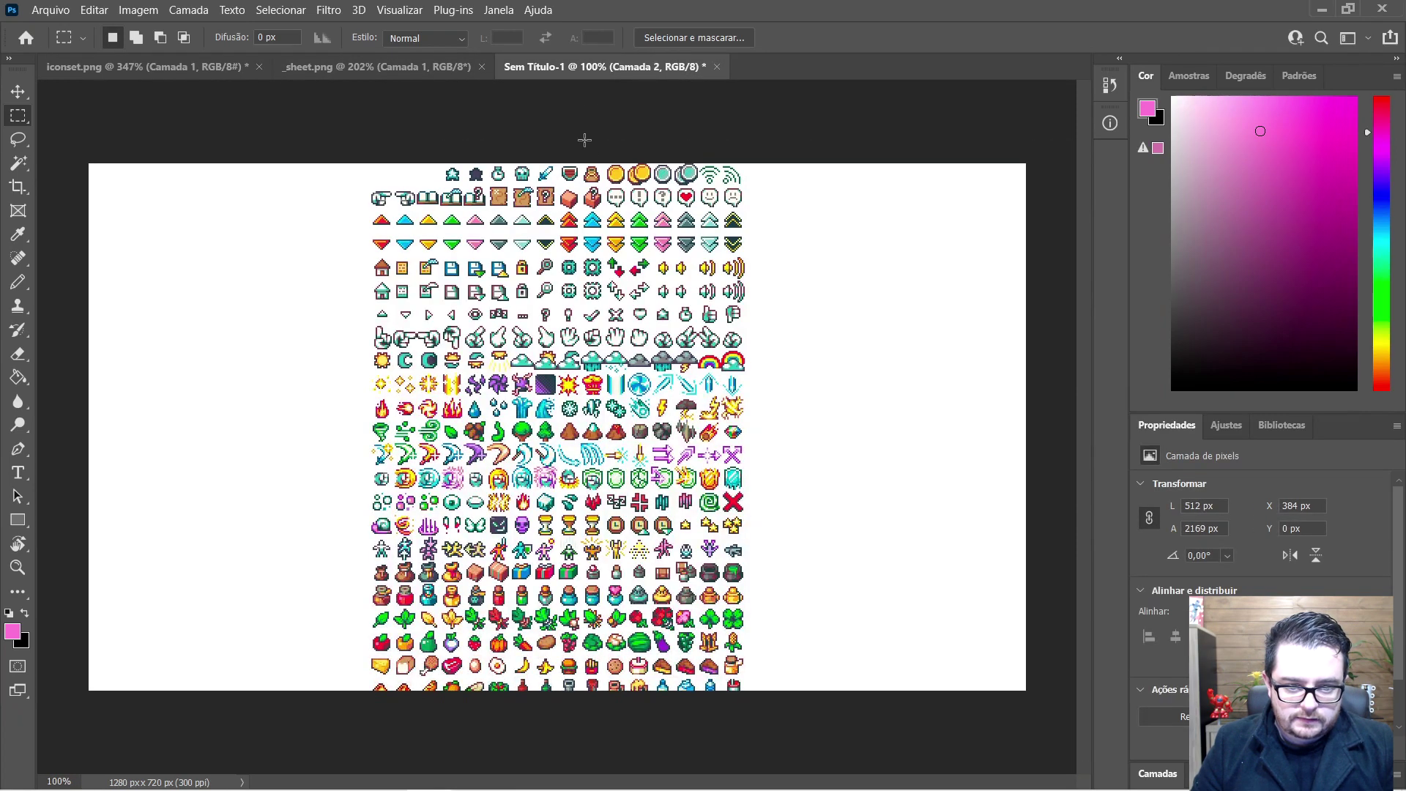
pyautogui.hotkey('ctrl', 'z')
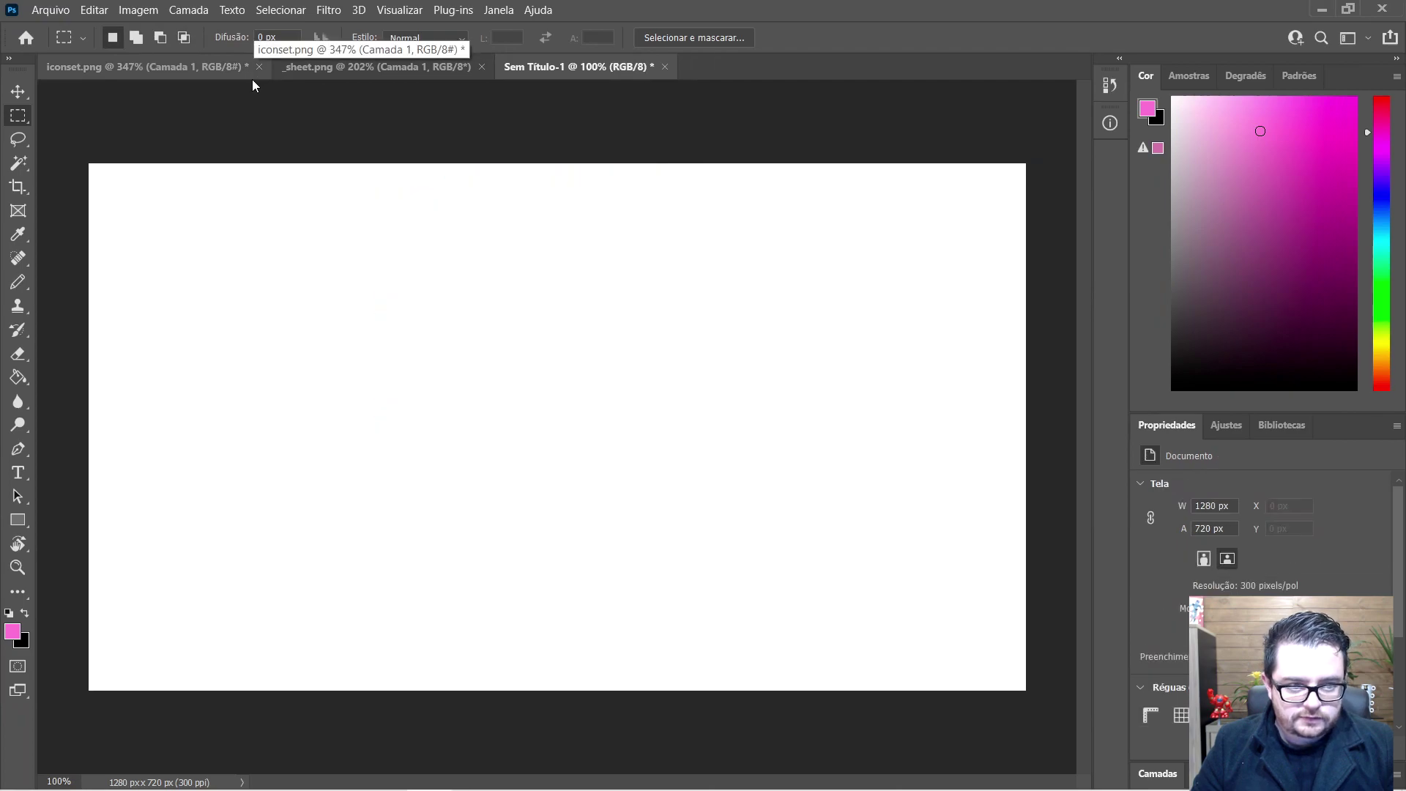
# Step: Restore the two hearts and their selection in iconset.png and cut them out of the sheet
pyautogui.click(135, 66)
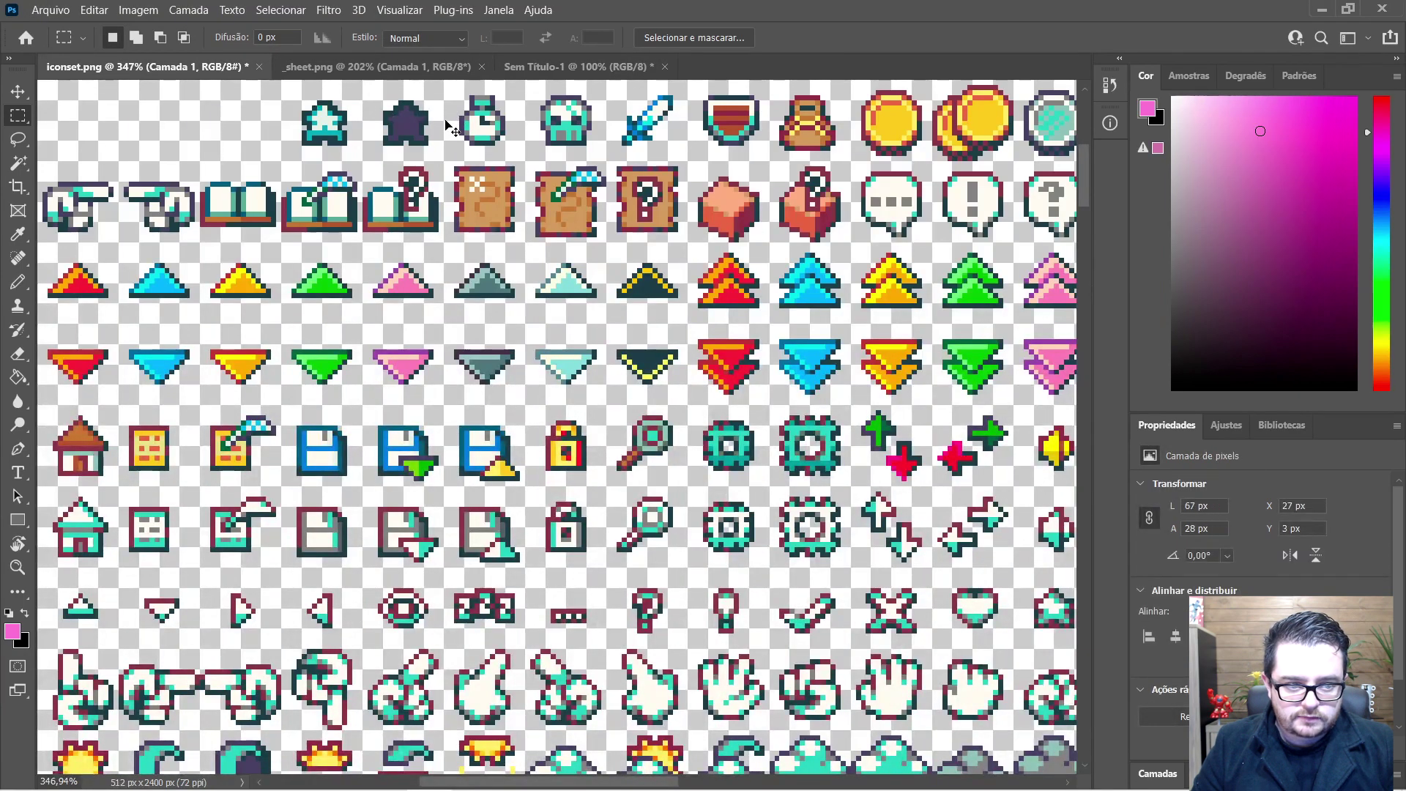
pyautogui.hotkey('ctrl', 'z')
pyautogui.hotkey('ctrl', 'z')
pyautogui.hotkey('ctrl', 'shift', 'z')
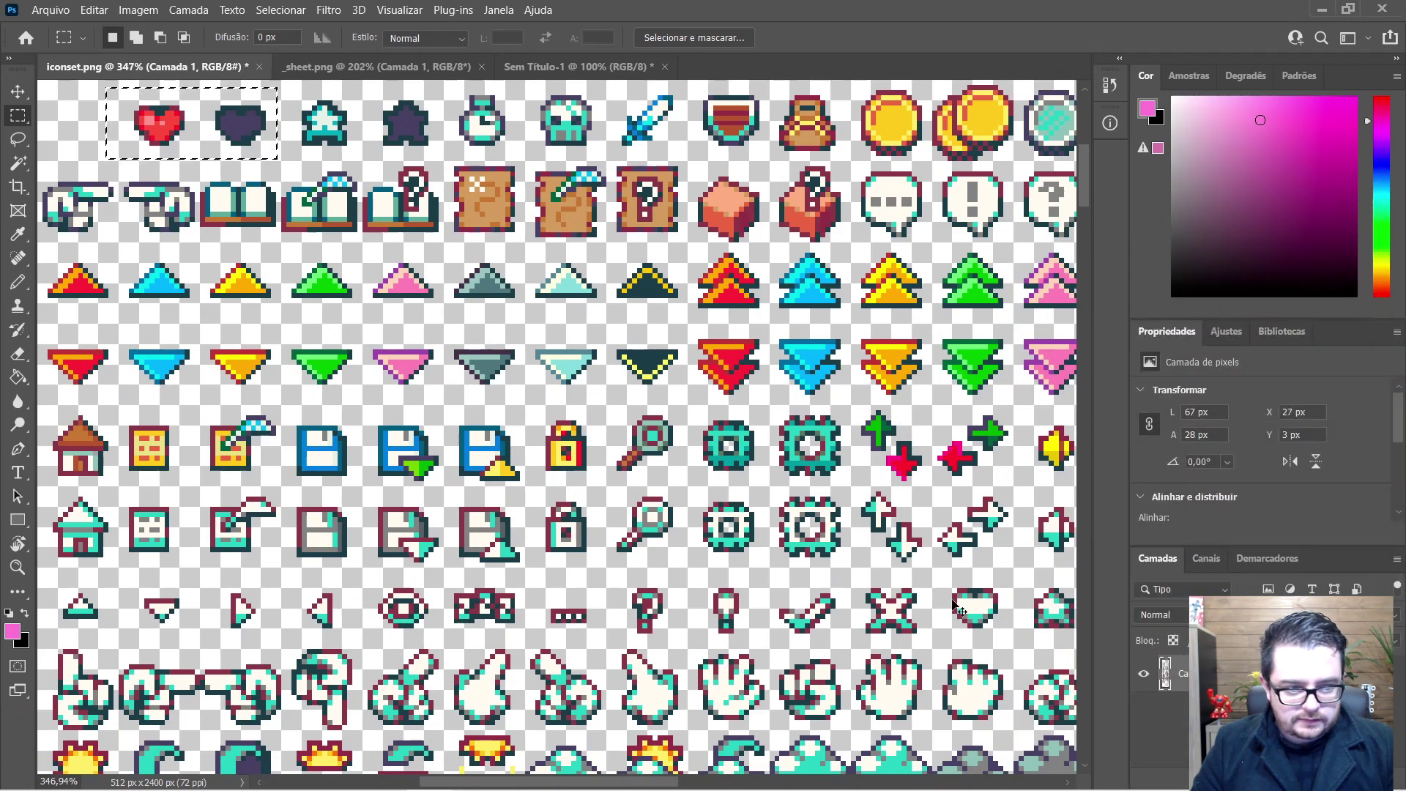
pyautogui.hotkey('ctrl', 'shift', 'z')
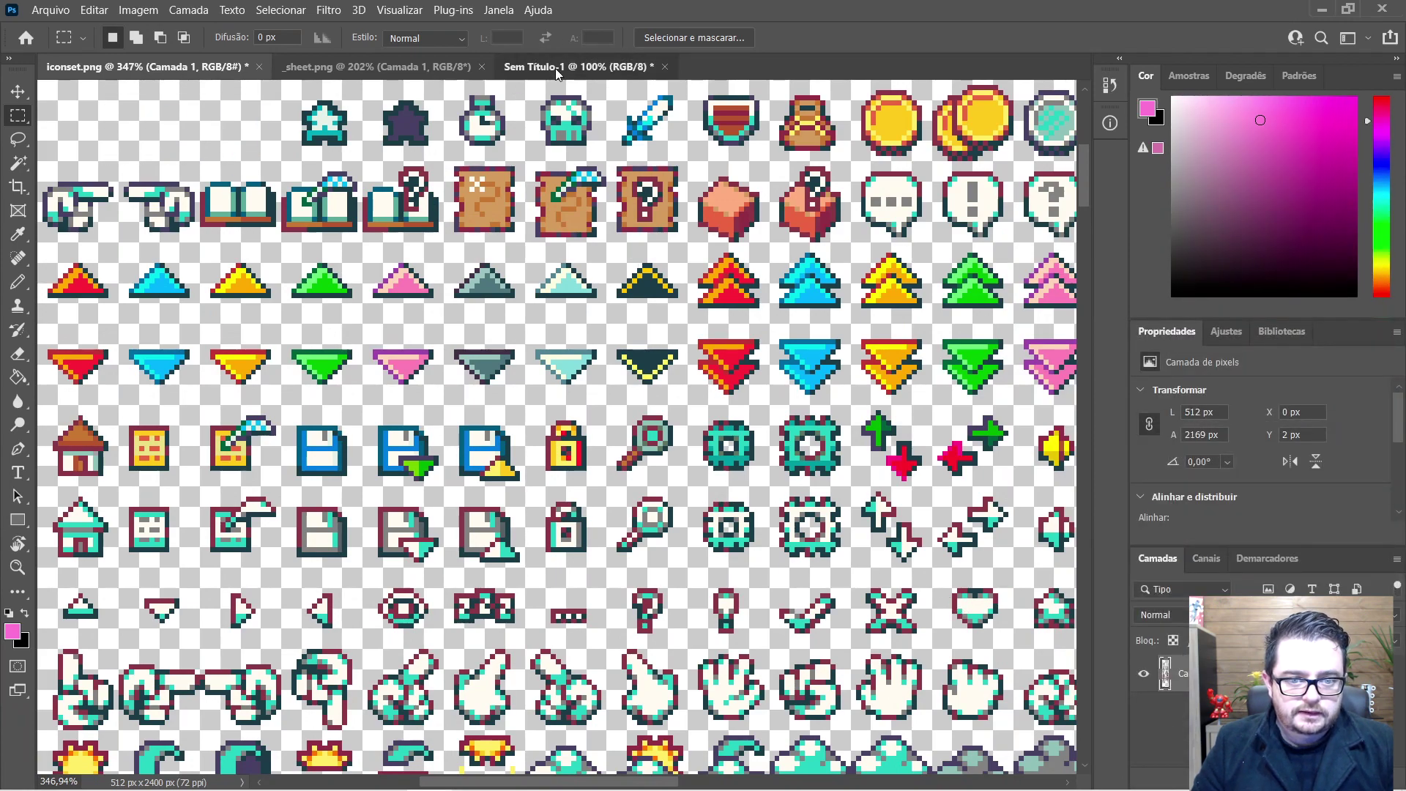
# Step: Paste the two hearts into Sem Título-1 and place them near the canvas's upper-left corner, at about X 26 px, Y 15 px
pyautogui.click(578, 67)
pyautogui.hotkey('ctrl', 'v')
pyautogui.press('v')
pyautogui.moveTo(575, 433); pyautogui.dragTo(145, 187)
pyautogui.scroll(2, 113, 187)
pyautogui.press('ctrl')
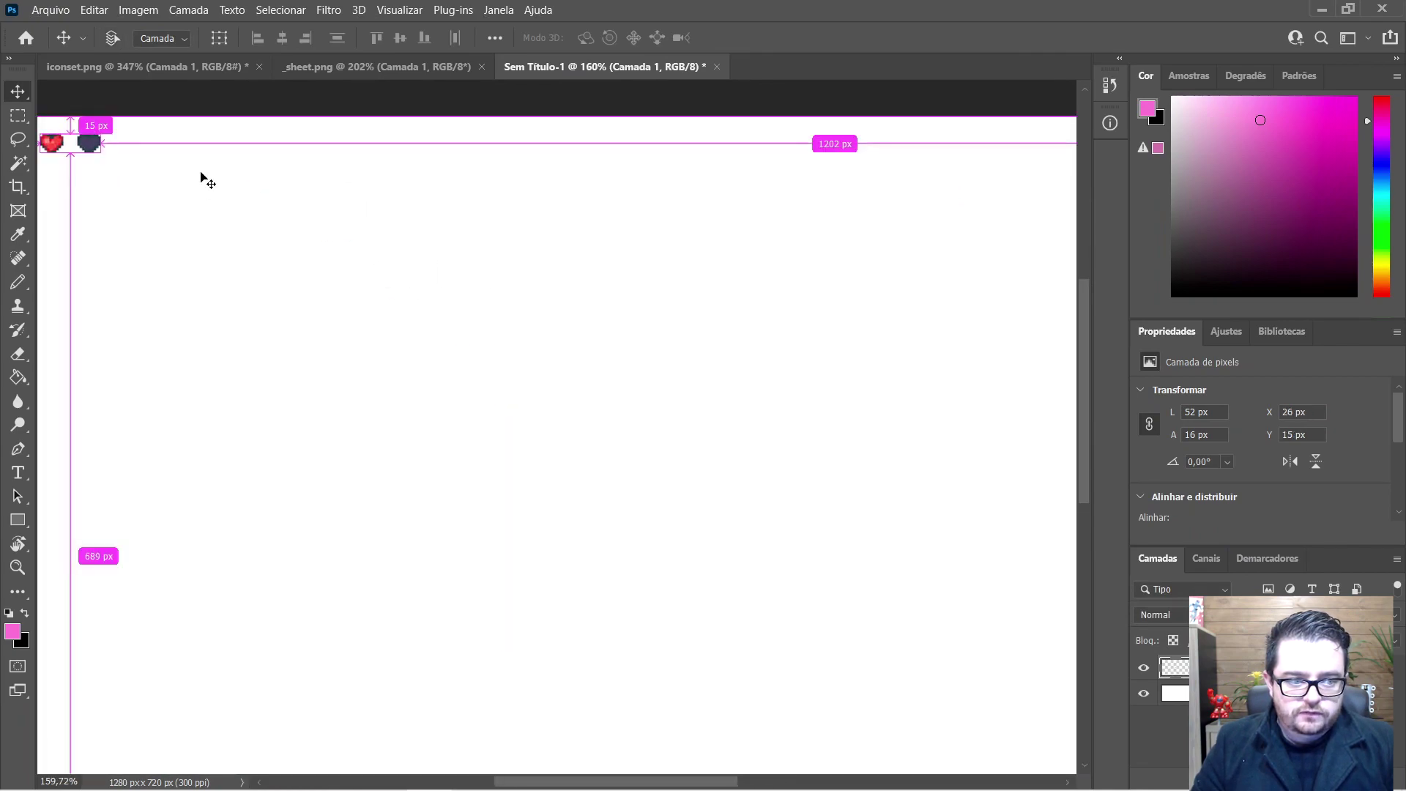
pyautogui.hscroll(-3, 558, 746)
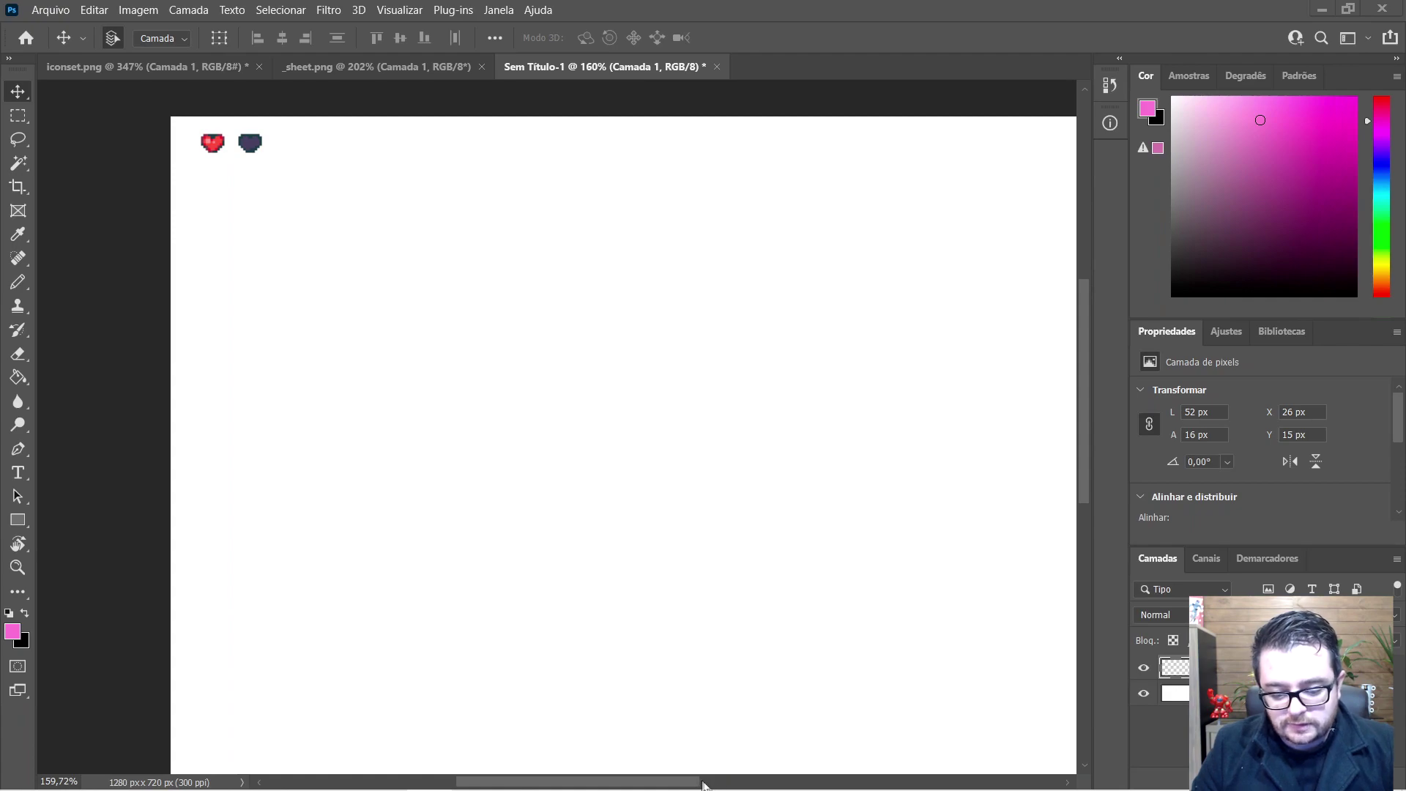
pyautogui.moveTo(702, 787)
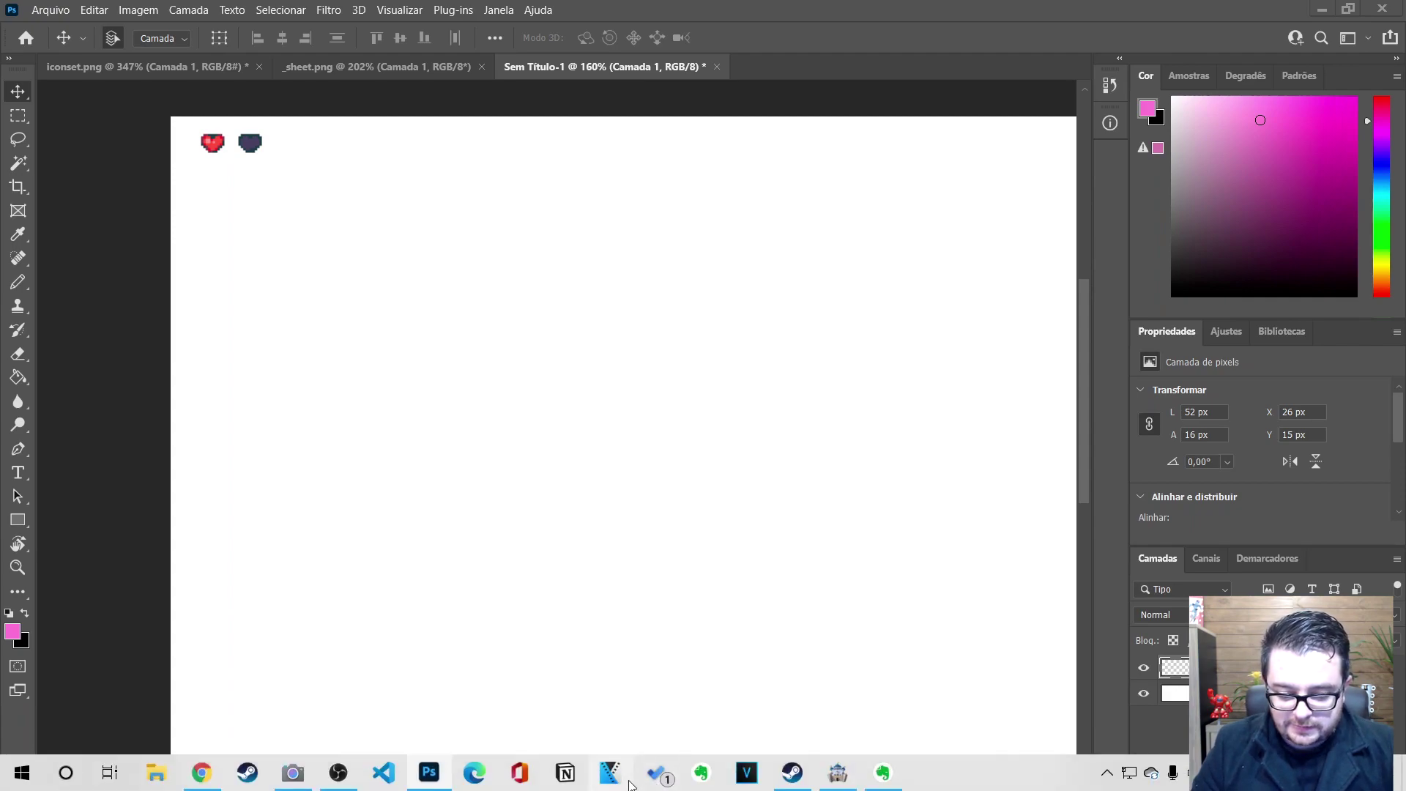
# Step: Separate the dark heart onto its own layer and stack it with the red heart at X 9 px, Y 15 px
pyautogui.scroll(5, 188, 117)
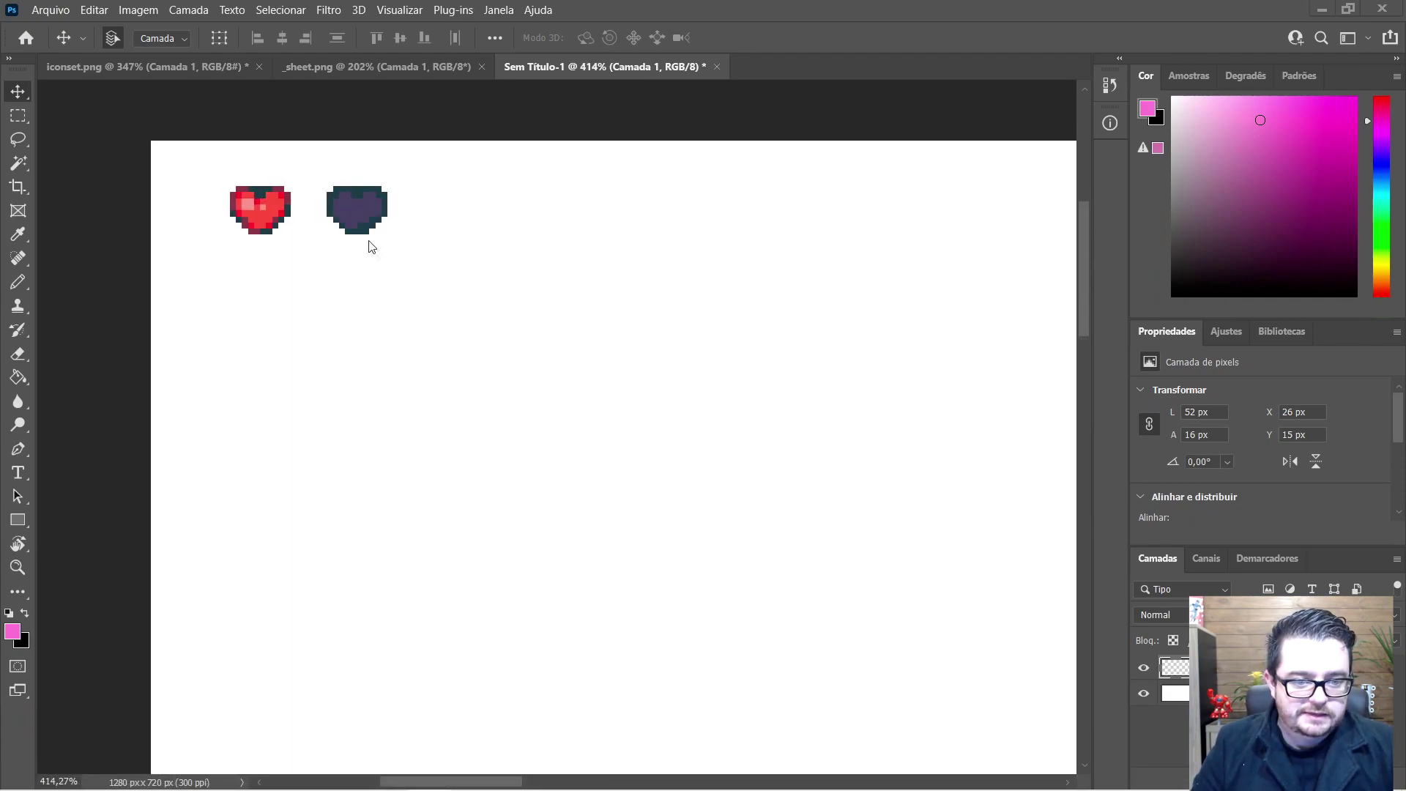
pyautogui.press('m')
pyautogui.moveTo(312, 166); pyautogui.dragTo(427, 296)
pyautogui.hotkey('ctrl', 'x')
pyautogui.hotkey('ctrl', 'v')
pyautogui.press('v')
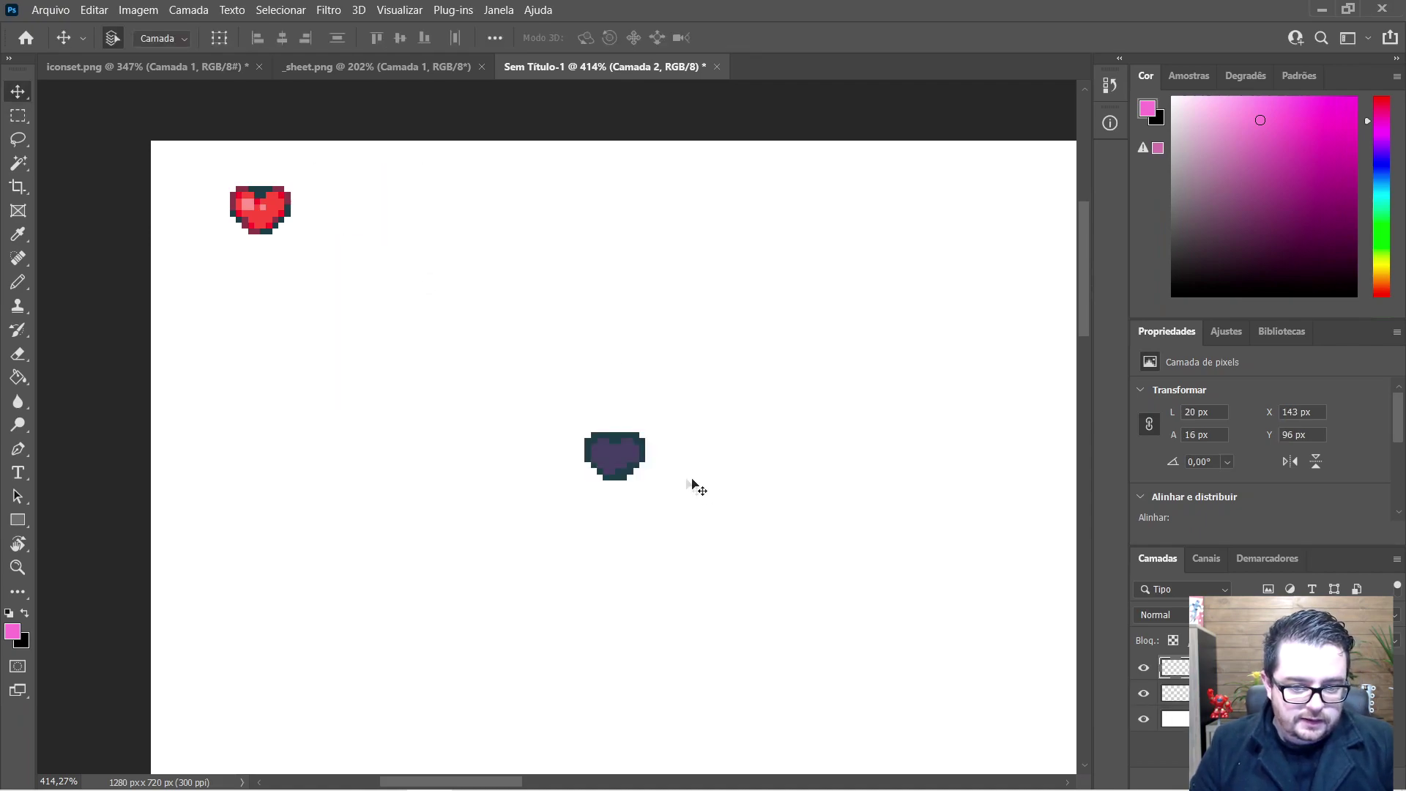
pyautogui.moveTo(615, 475); pyautogui.dragTo(290, 210)
pyautogui.hotkey('ctrl', 'z')
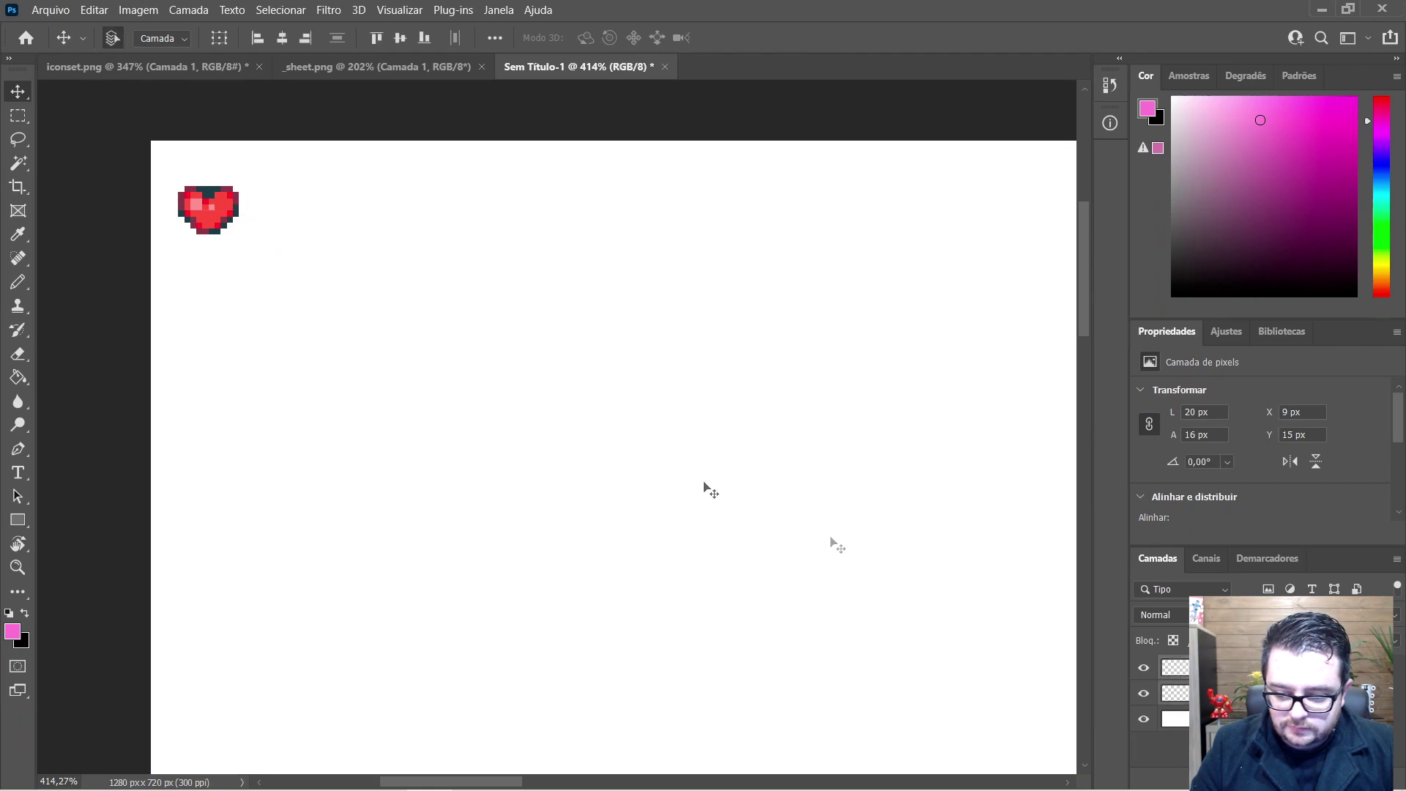
# Step: Duplicate the stacked heart into an evenly spaced horizontal row of five, with the last copy at X 109 px, Y 15 px
pyautogui.moveTo(209, 216); pyautogui.dragTo(353, 223)
pyautogui.moveTo(383, 224); pyautogui.dragTo(459, 224)
pyautogui.moveTo(432, 224); pyautogui.dragTo(508, 225)
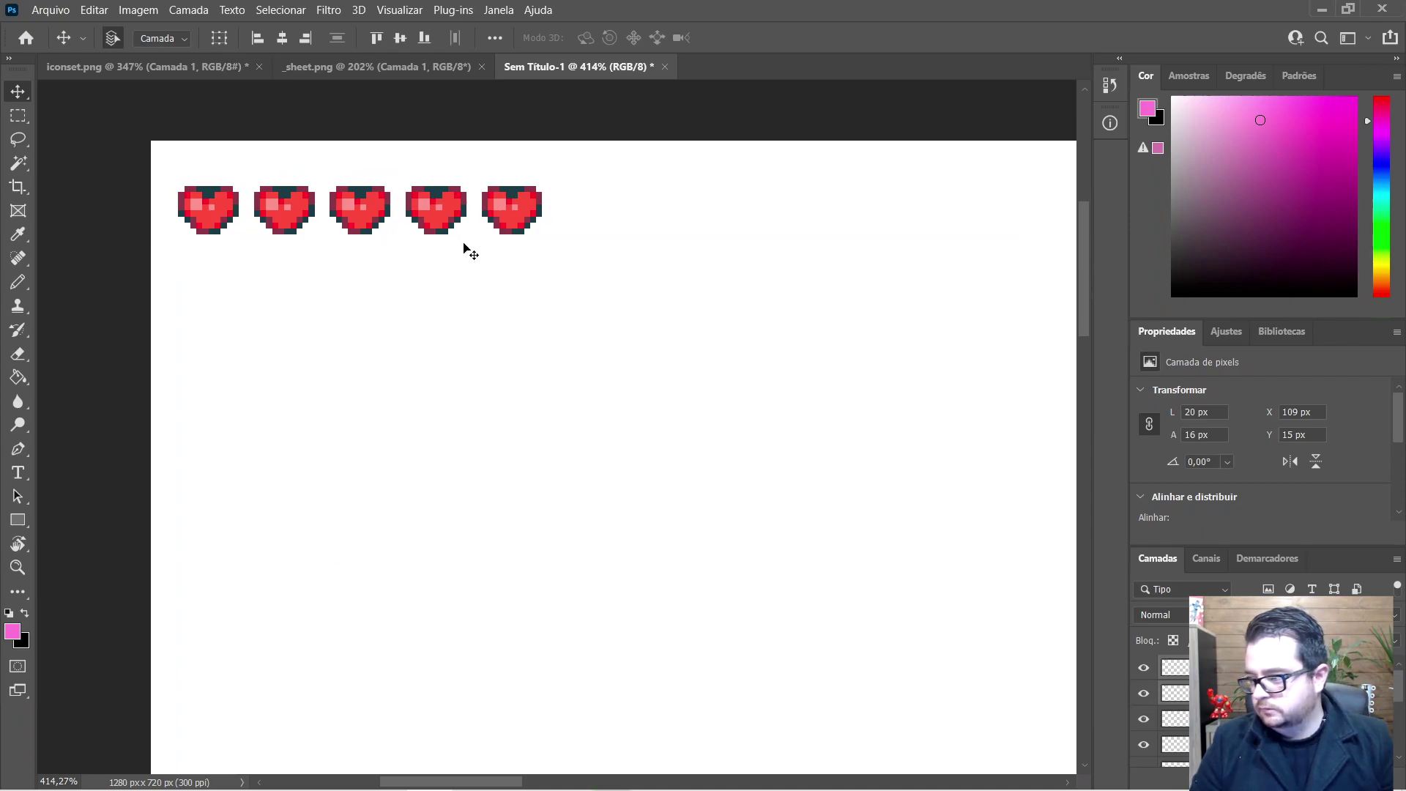
# Step: Duplicate the whole row of five hearts below the first row, placing the copy at X 9 px, Y 39 px
pyautogui.moveTo(512, 789)
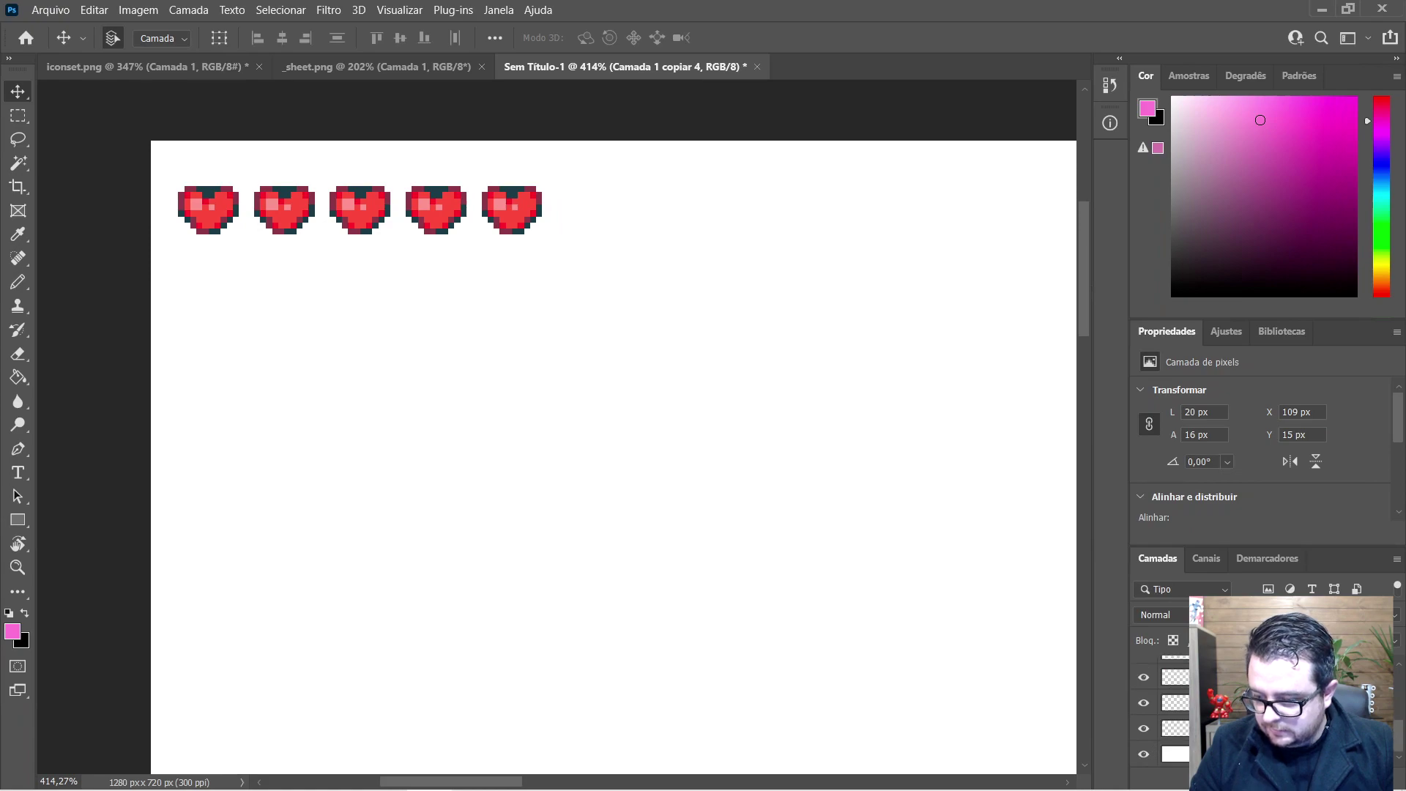
pyautogui.hotkey('ctrl', 'alt', 'a')
pyautogui.moveTo(448, 220); pyautogui.dragTo(435, 275)
pyautogui.scroll(-5, 514, 410)
pyautogui.scroll(-2, 525, 440)
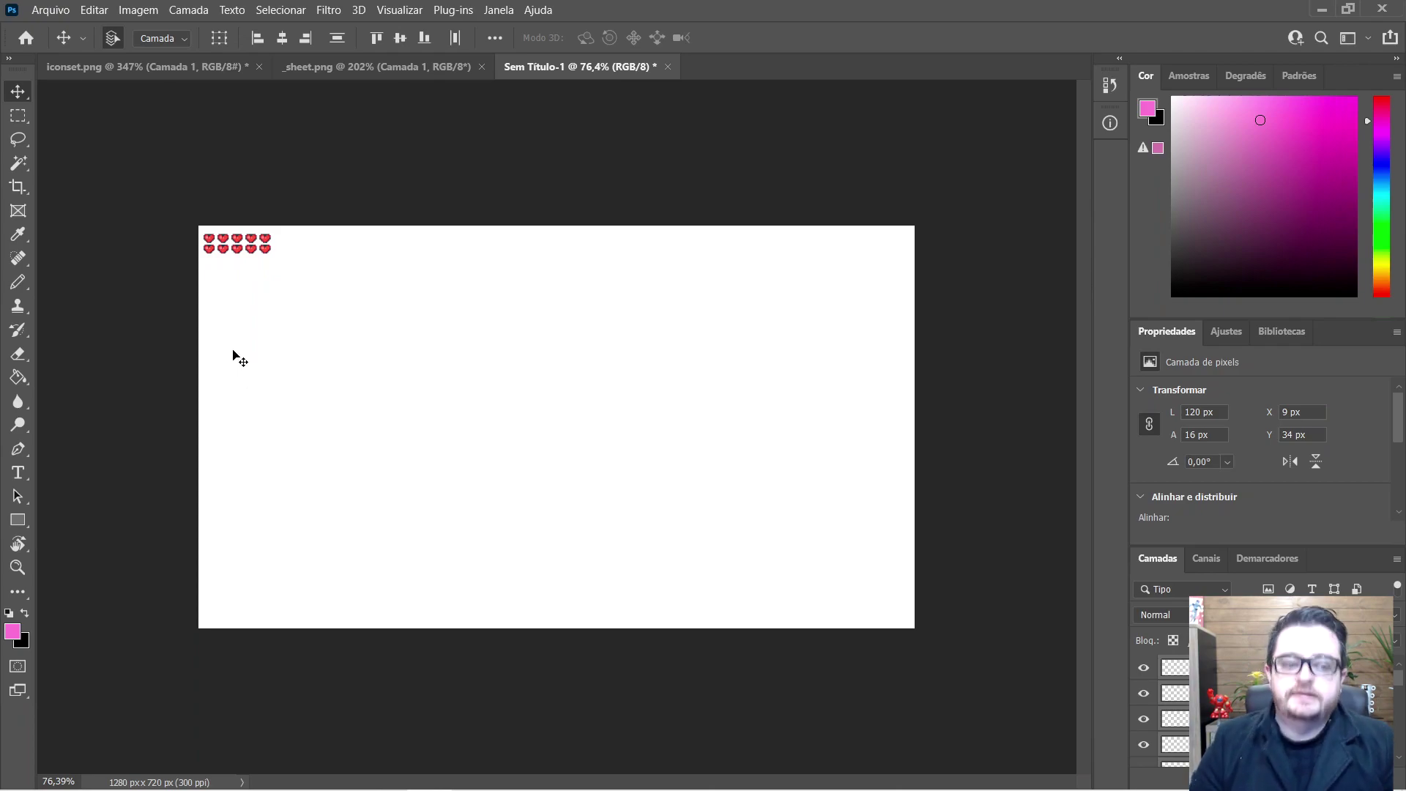
pyautogui.scroll(5, 227, 238)
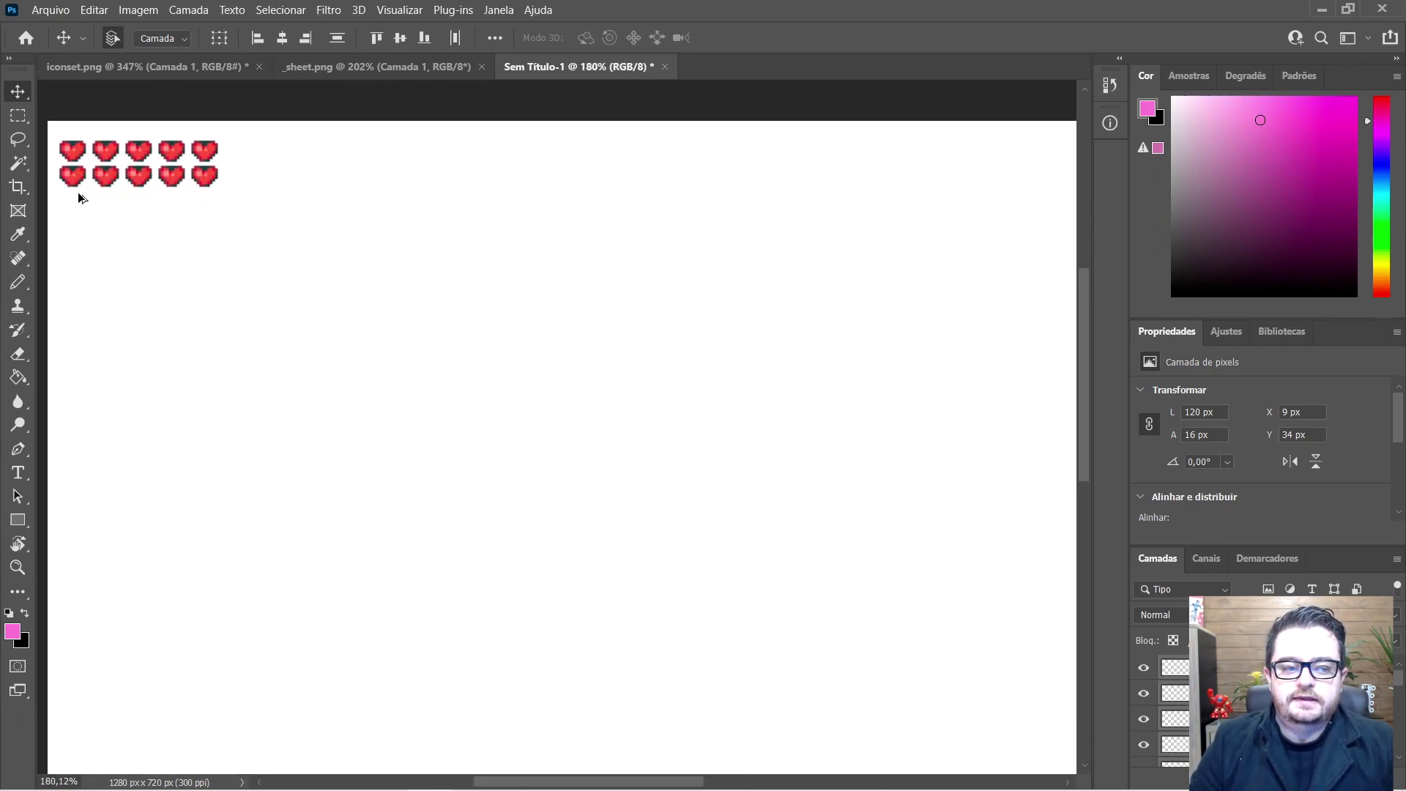
pyautogui.moveTo(190, 214); pyautogui.dragTo(183, 214)
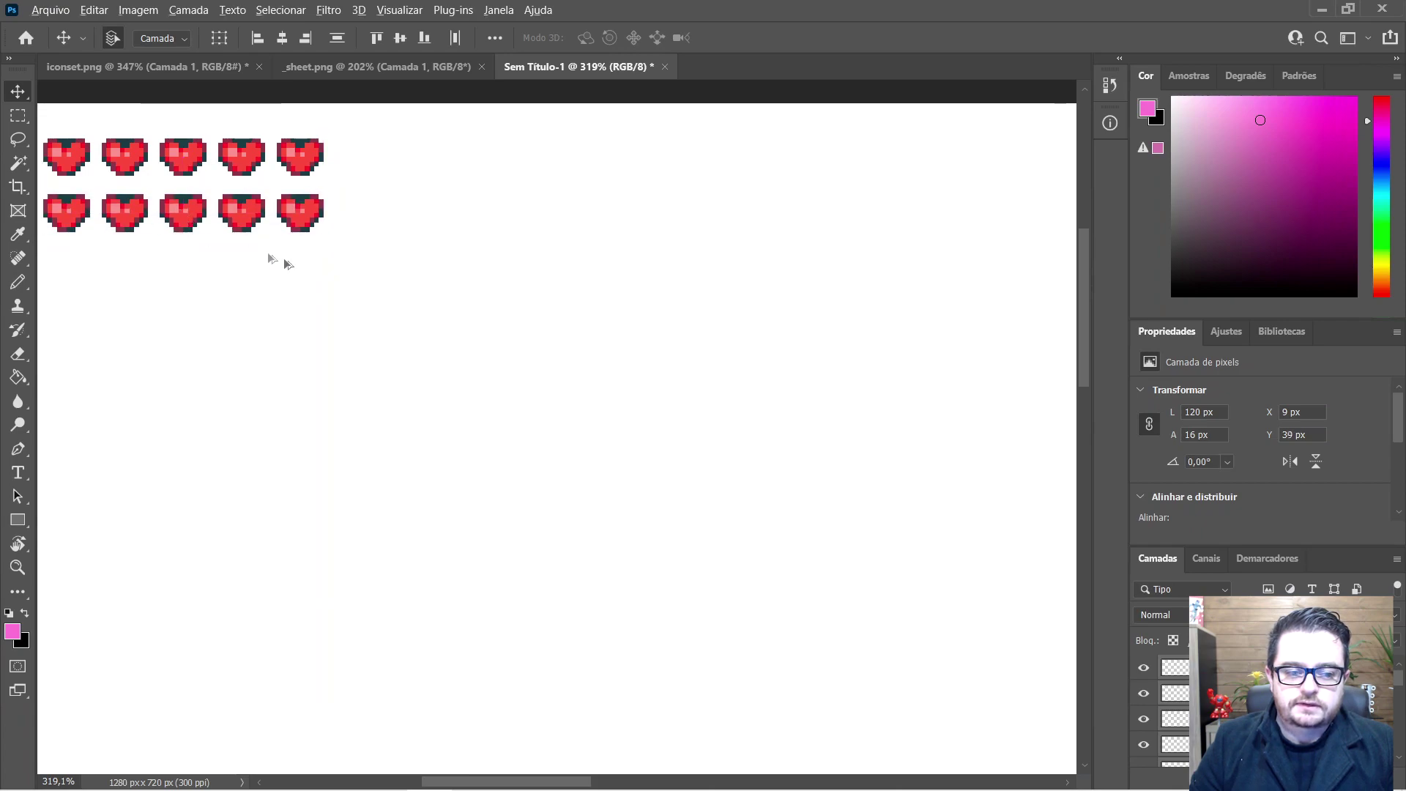
pyautogui.scroll(-5, 198, 260)
pyautogui.scroll(5, 162, 260)
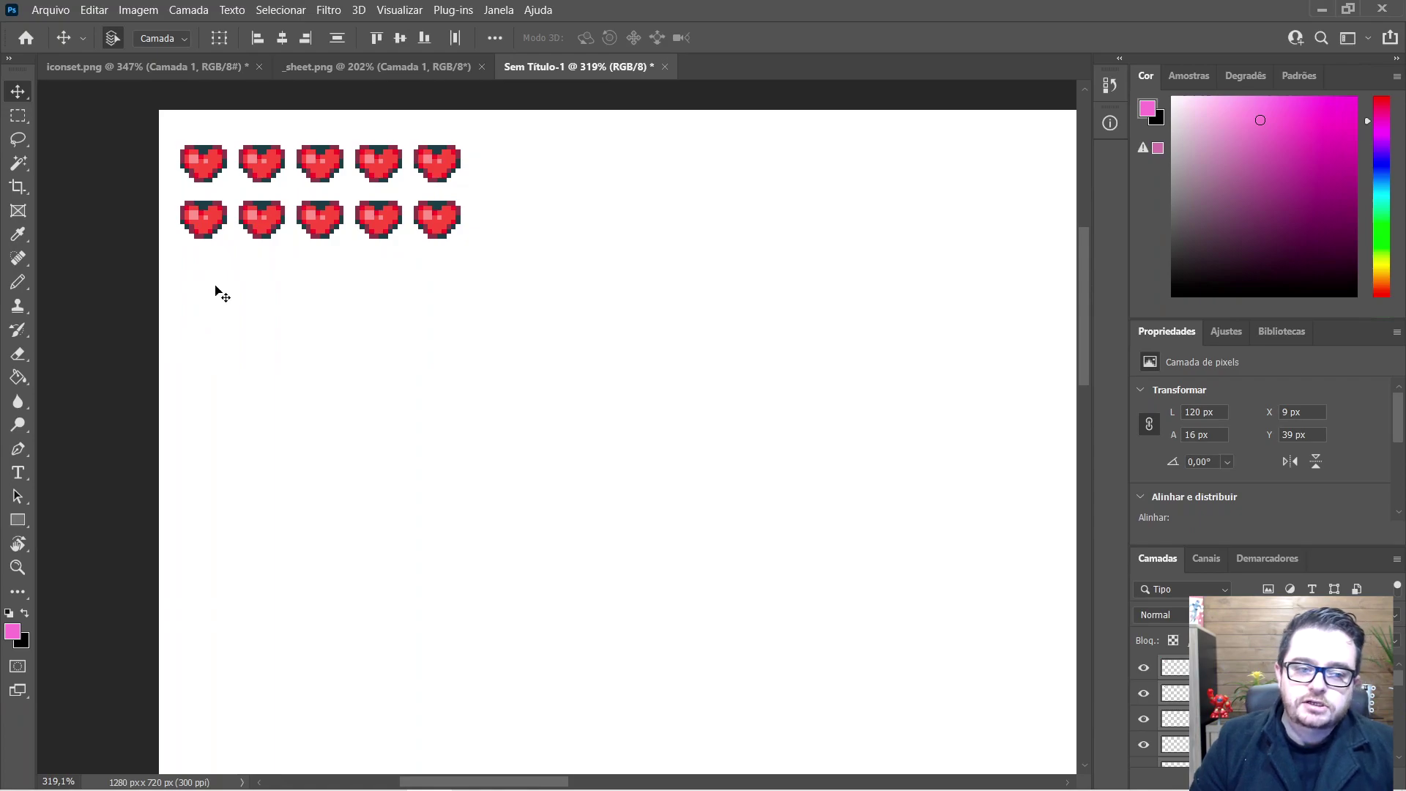
# Step: Start opening another image file and browse to the Assets folder inside 7soulsrpggraphics_uipack
pyautogui.click(52, 8)
pyautogui.click(51, 41)
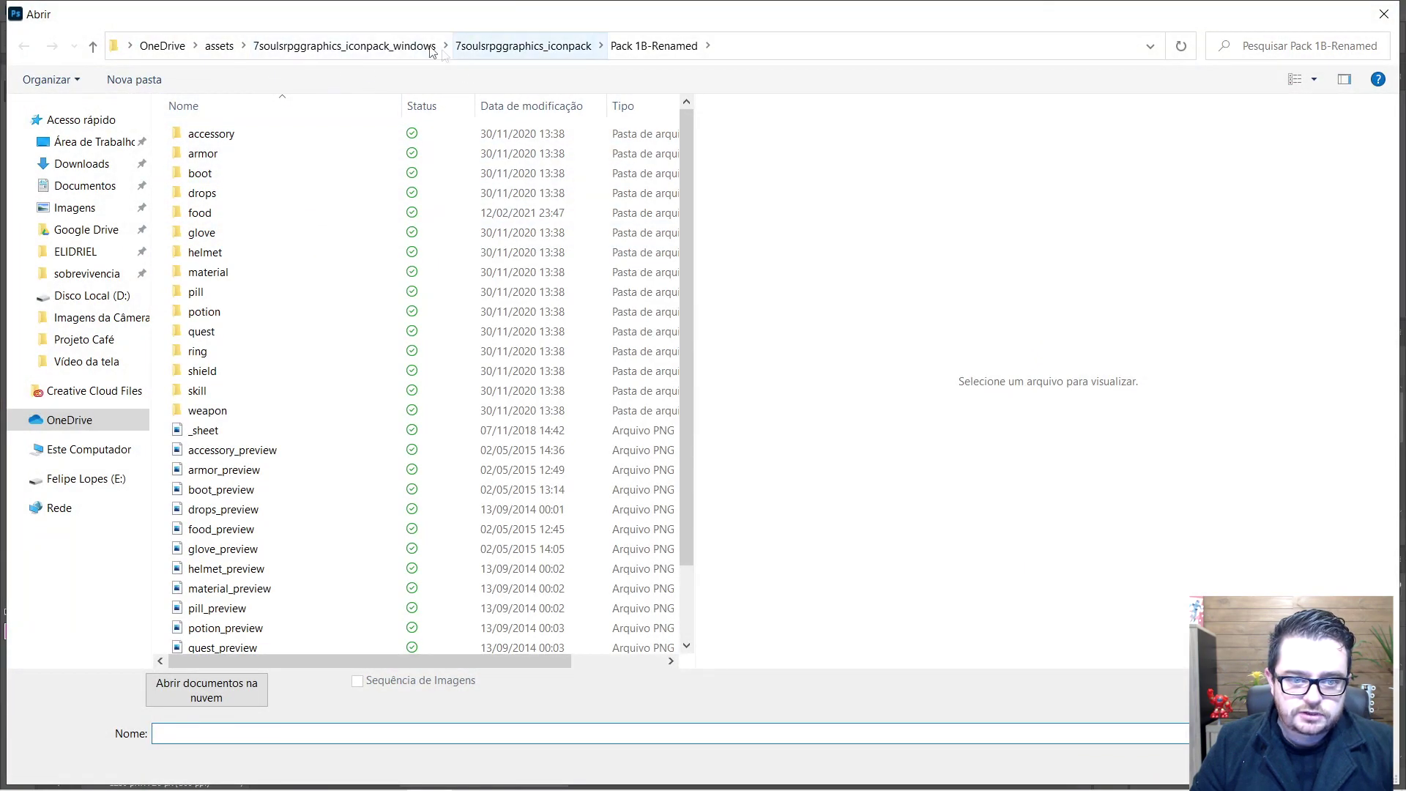
pyautogui.click(339, 45)
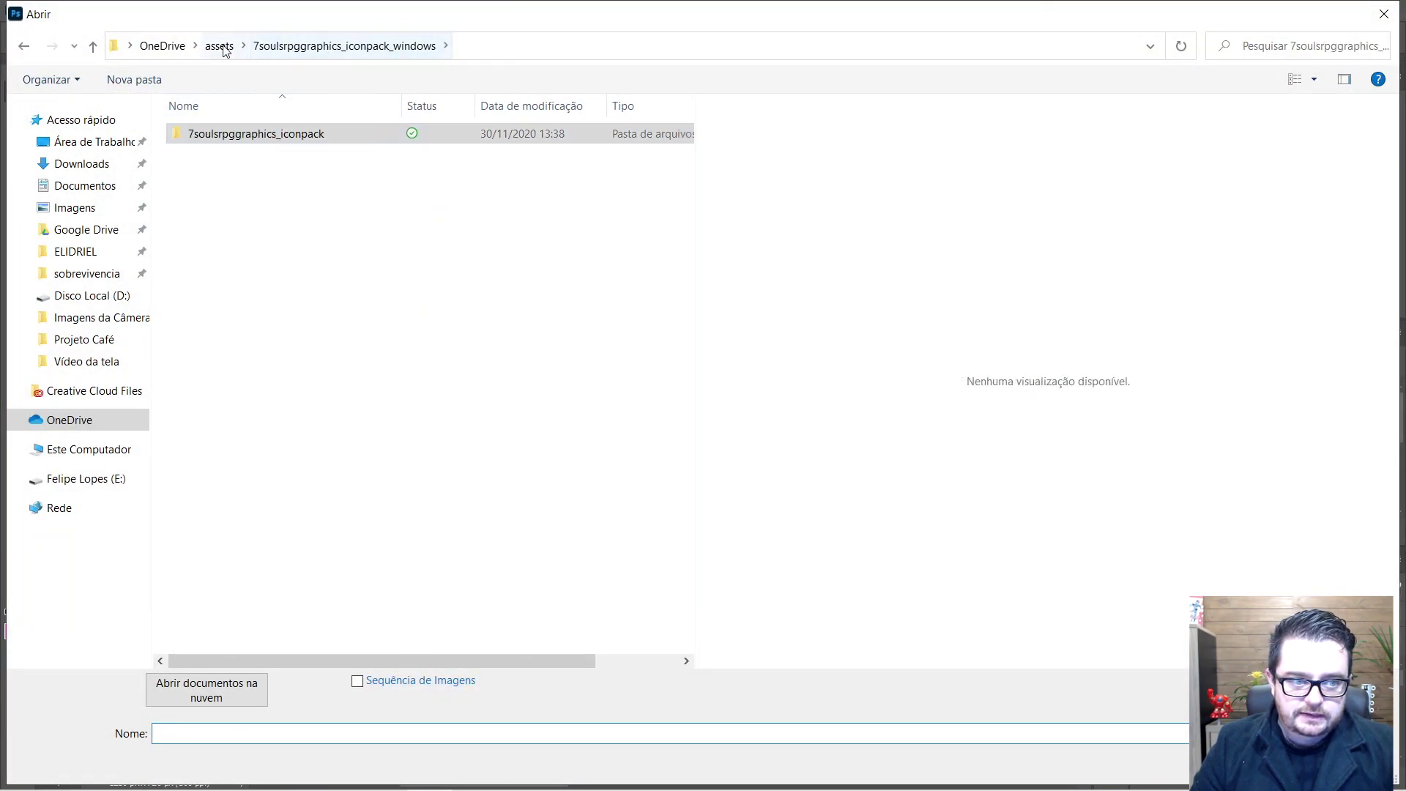
pyautogui.click(219, 45)
pyautogui.doubleClick(252, 174)
pyautogui.doubleClick(257, 139)
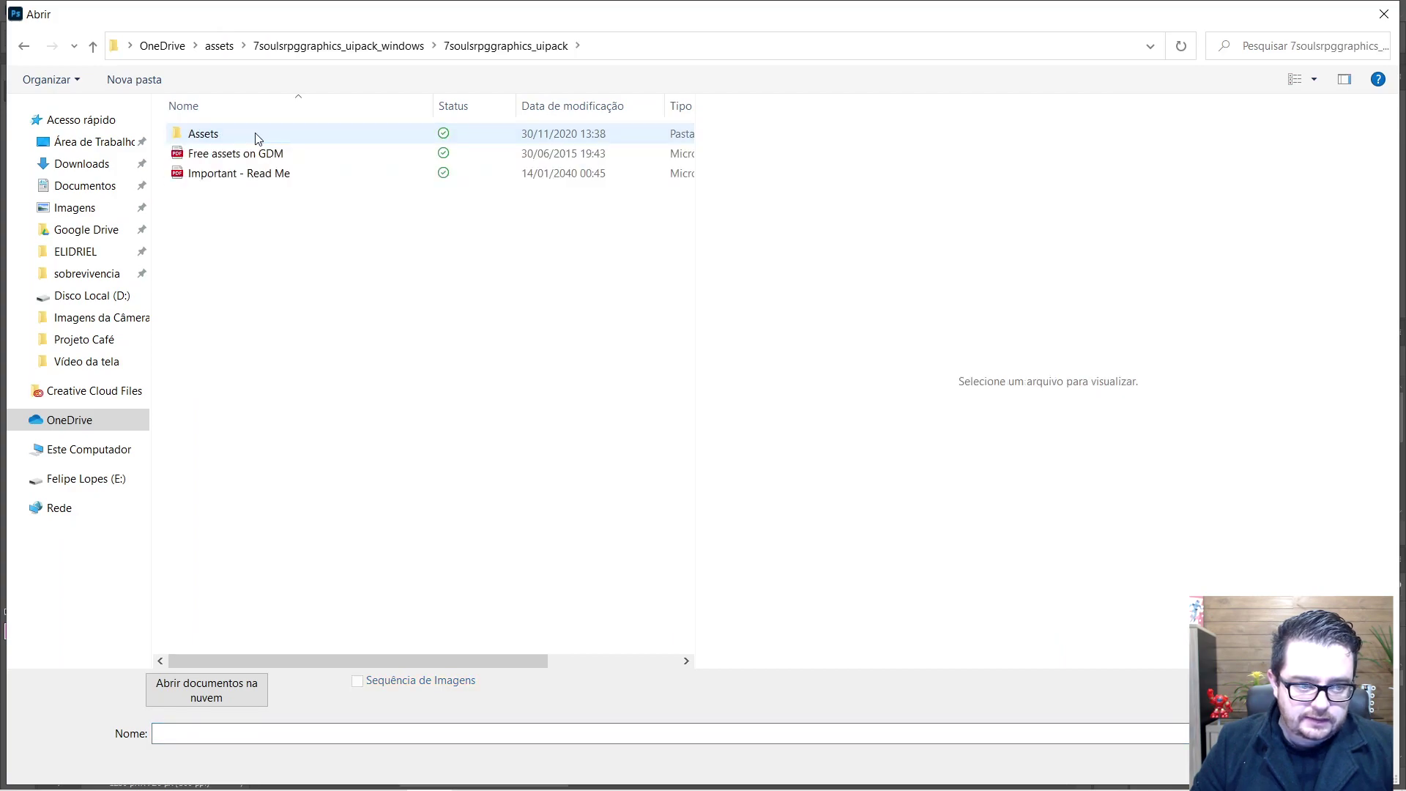
pyautogui.doubleClick(260, 138)
# Step: Check the Bars and Hearts folders and open bar_preview from the Assets folder, keeping its embedded color profile
pyautogui.doubleClick(259, 149)
pyautogui.hotkey('alt', 'Left')
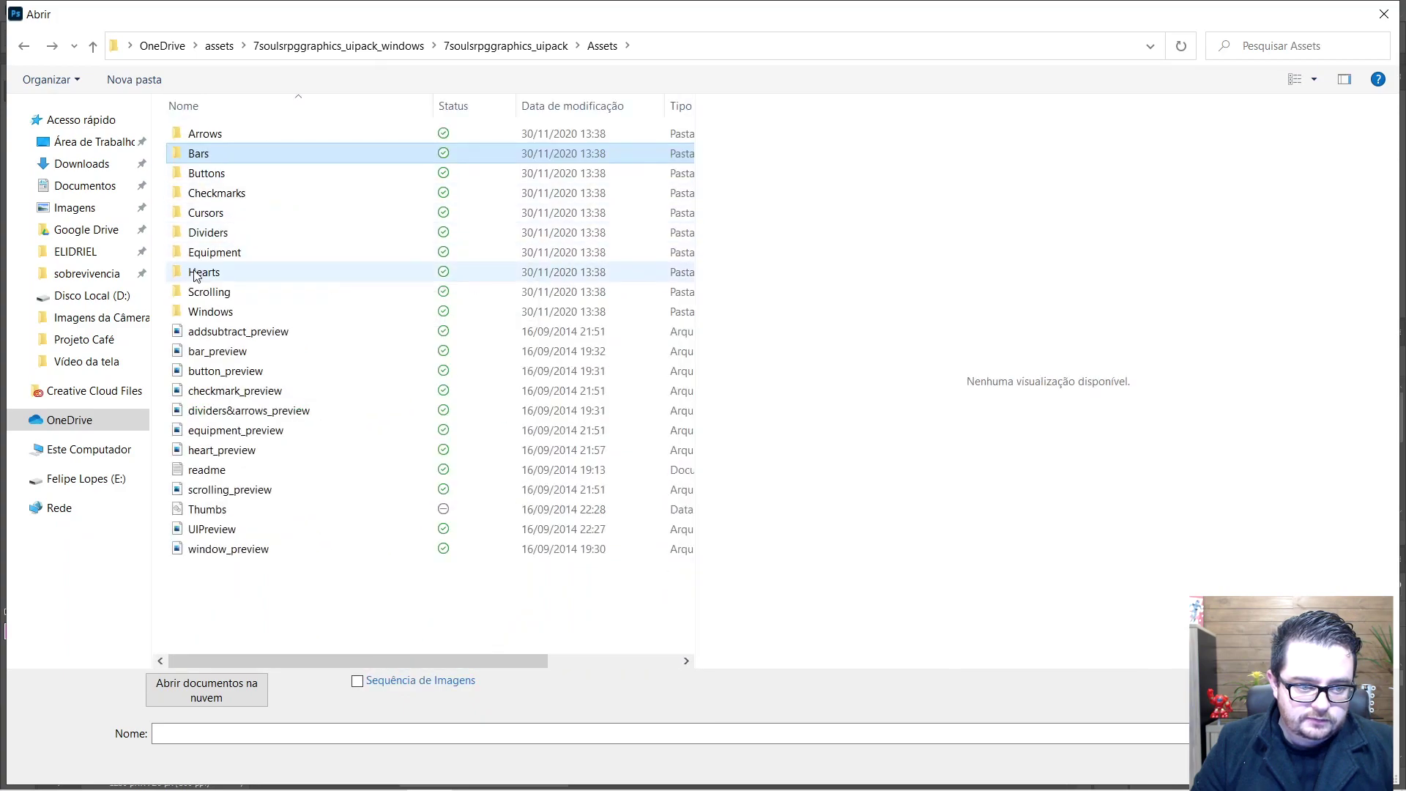
pyautogui.doubleClick(205, 271)
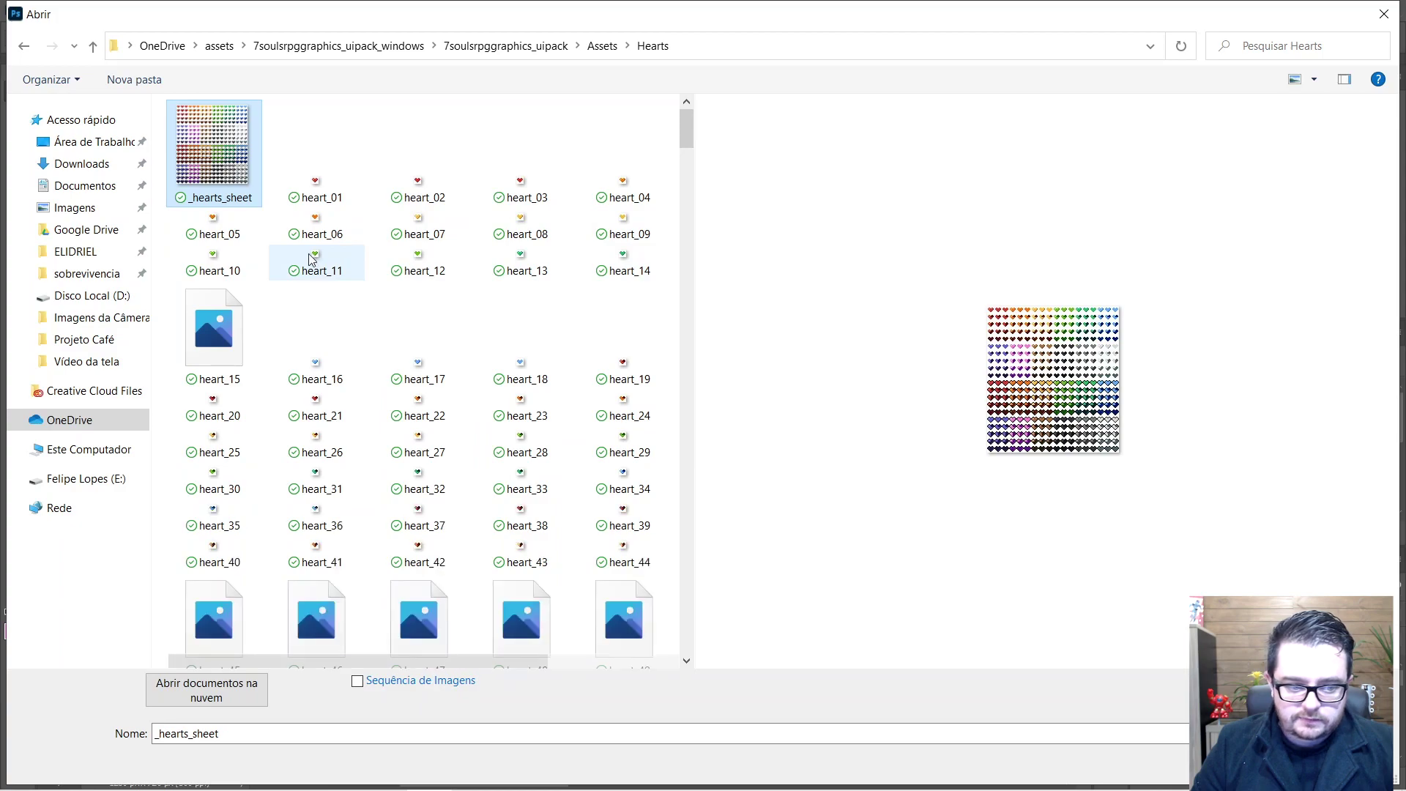
pyautogui.hotkey('alt', 'Left')
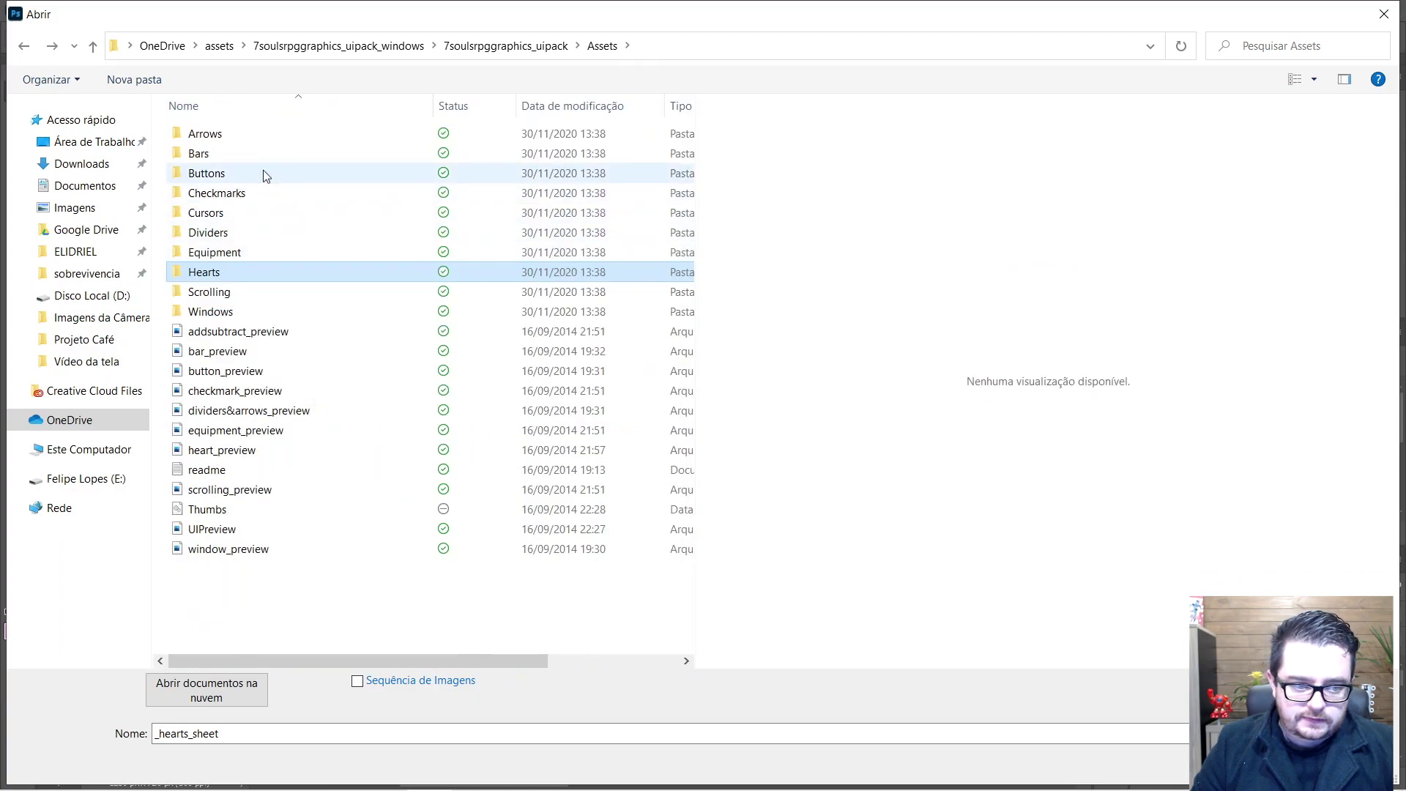
pyautogui.doubleClick(265, 352)
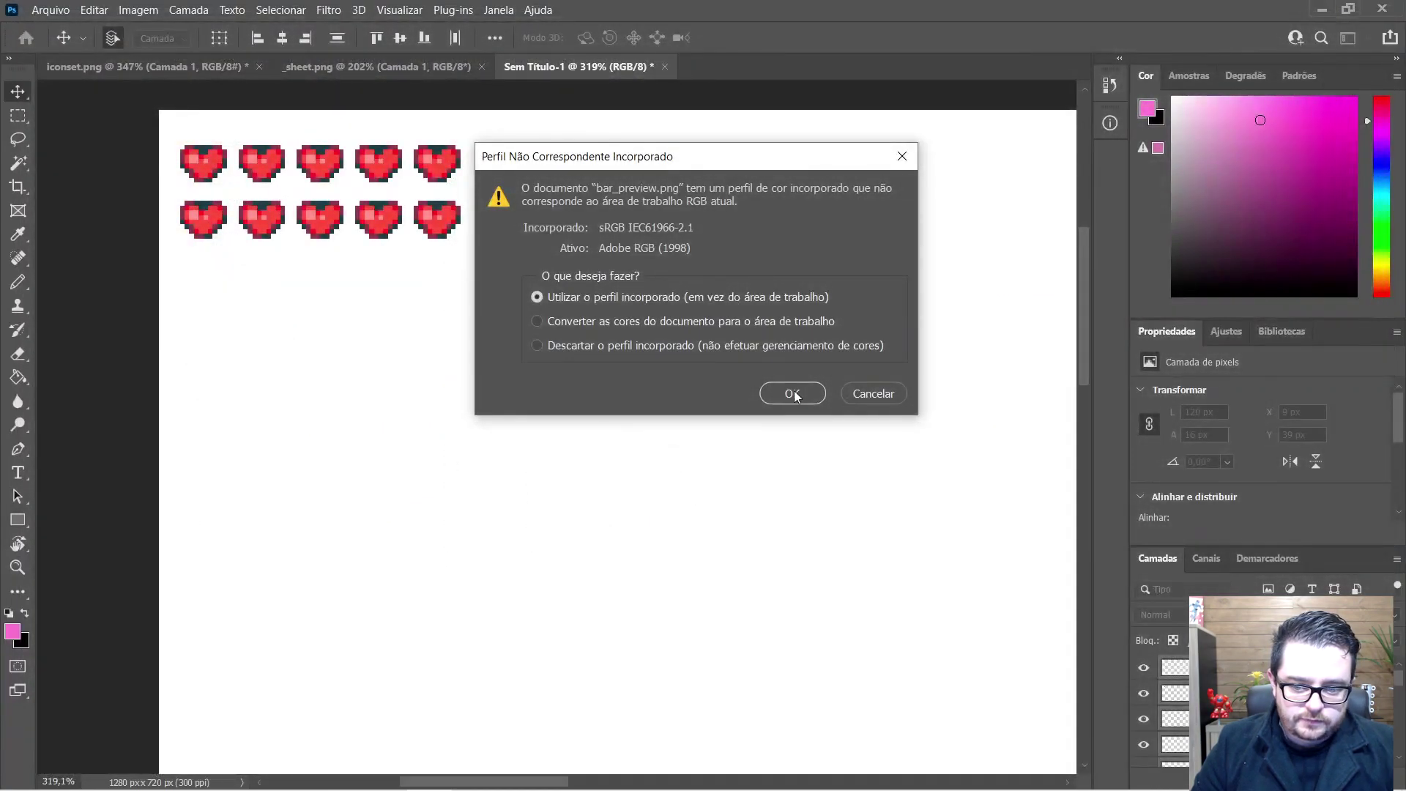
pyautogui.click(793, 394)
# Step: Examine the bar frames and fills of each color in bar_preview.png for a suitable status bar
pyautogui.scroll(4, 621, 383)
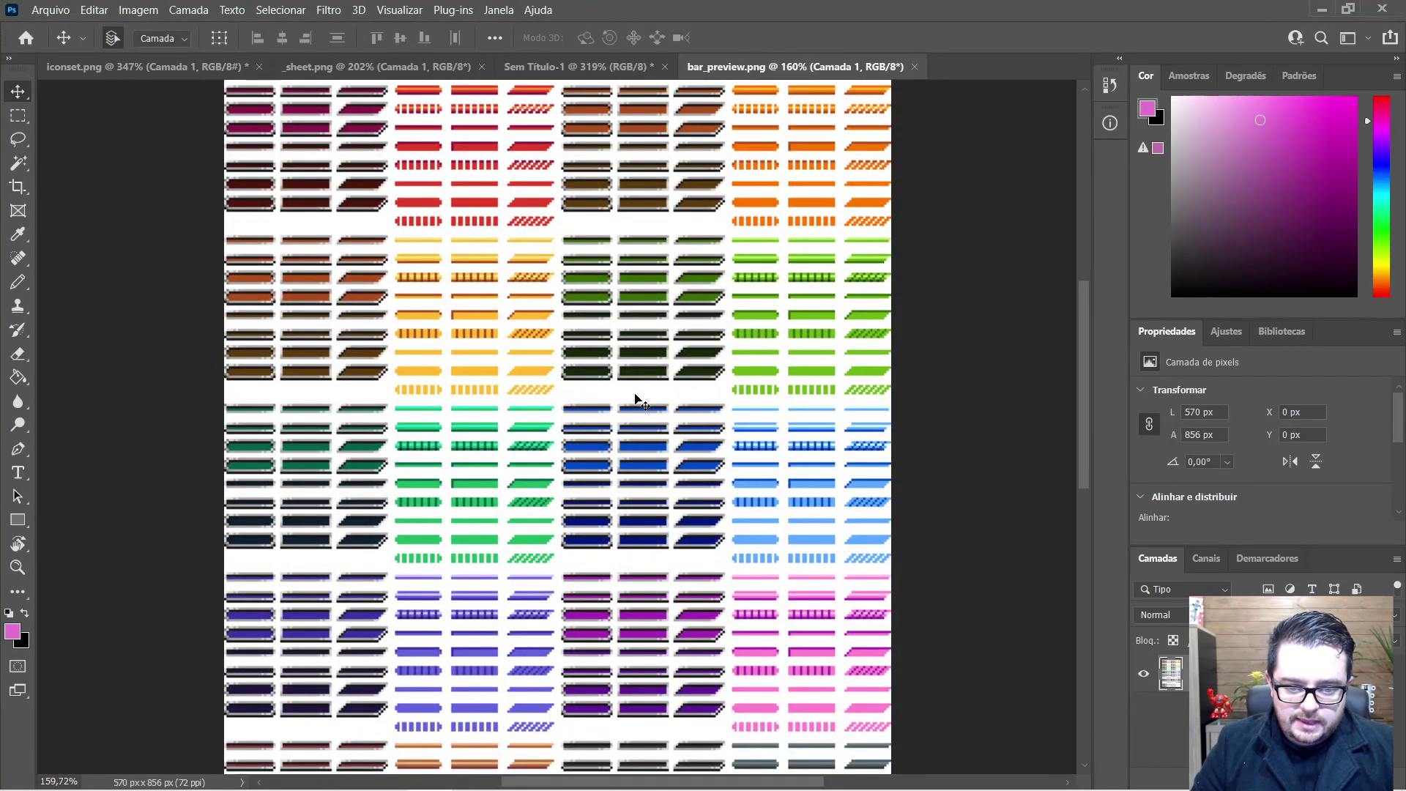
pyautogui.scroll(-4, 636, 400)
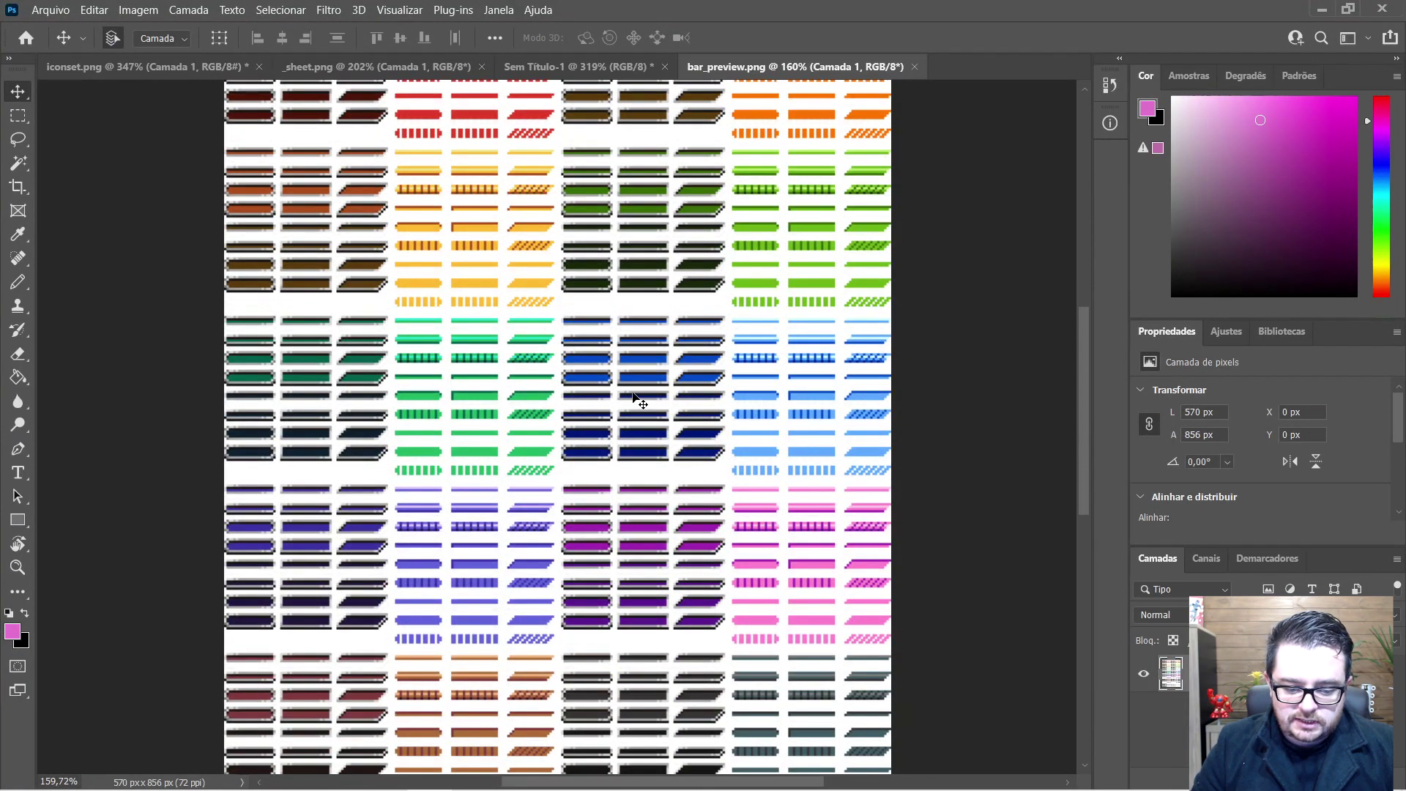
pyautogui.scroll(-2, 636, 400)
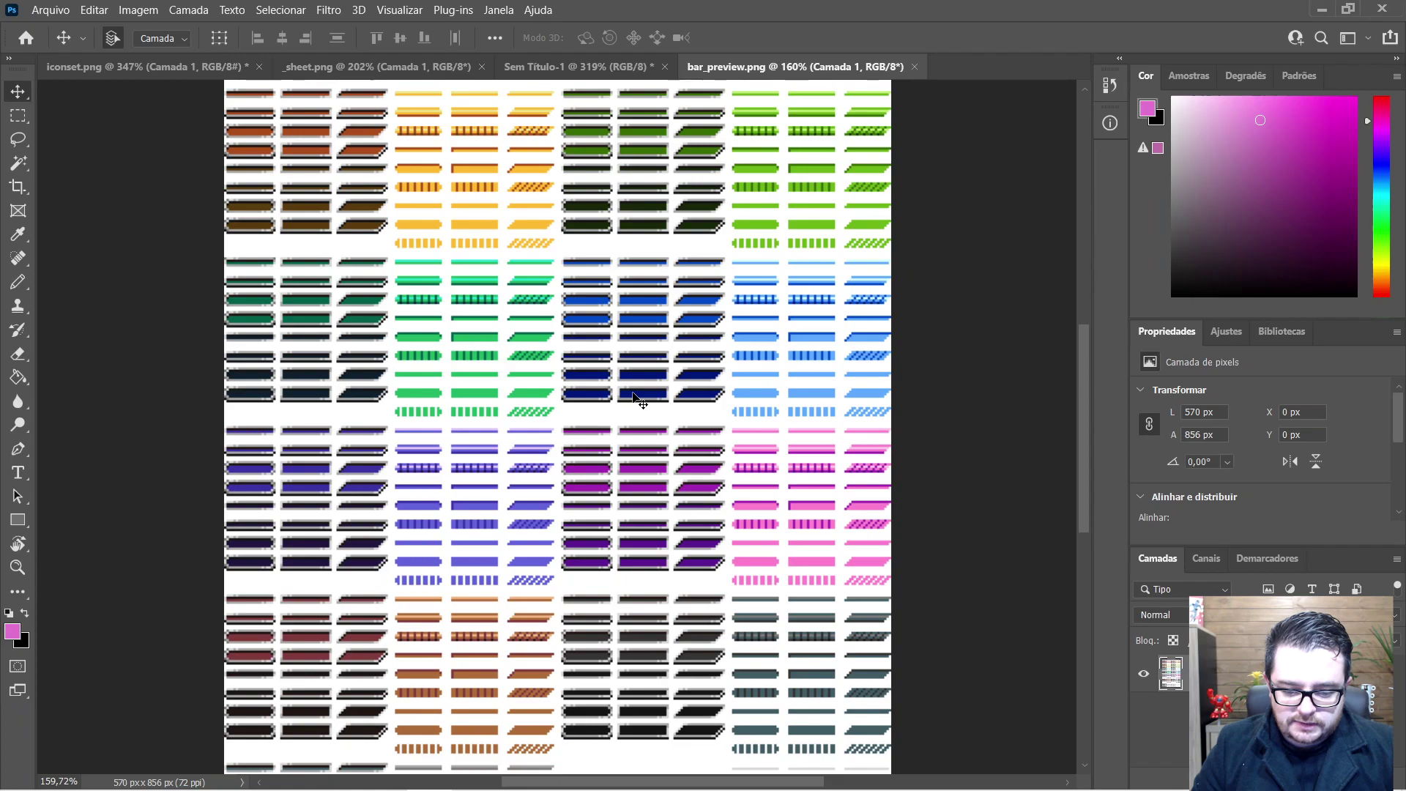
pyautogui.scroll(6, 637, 401)
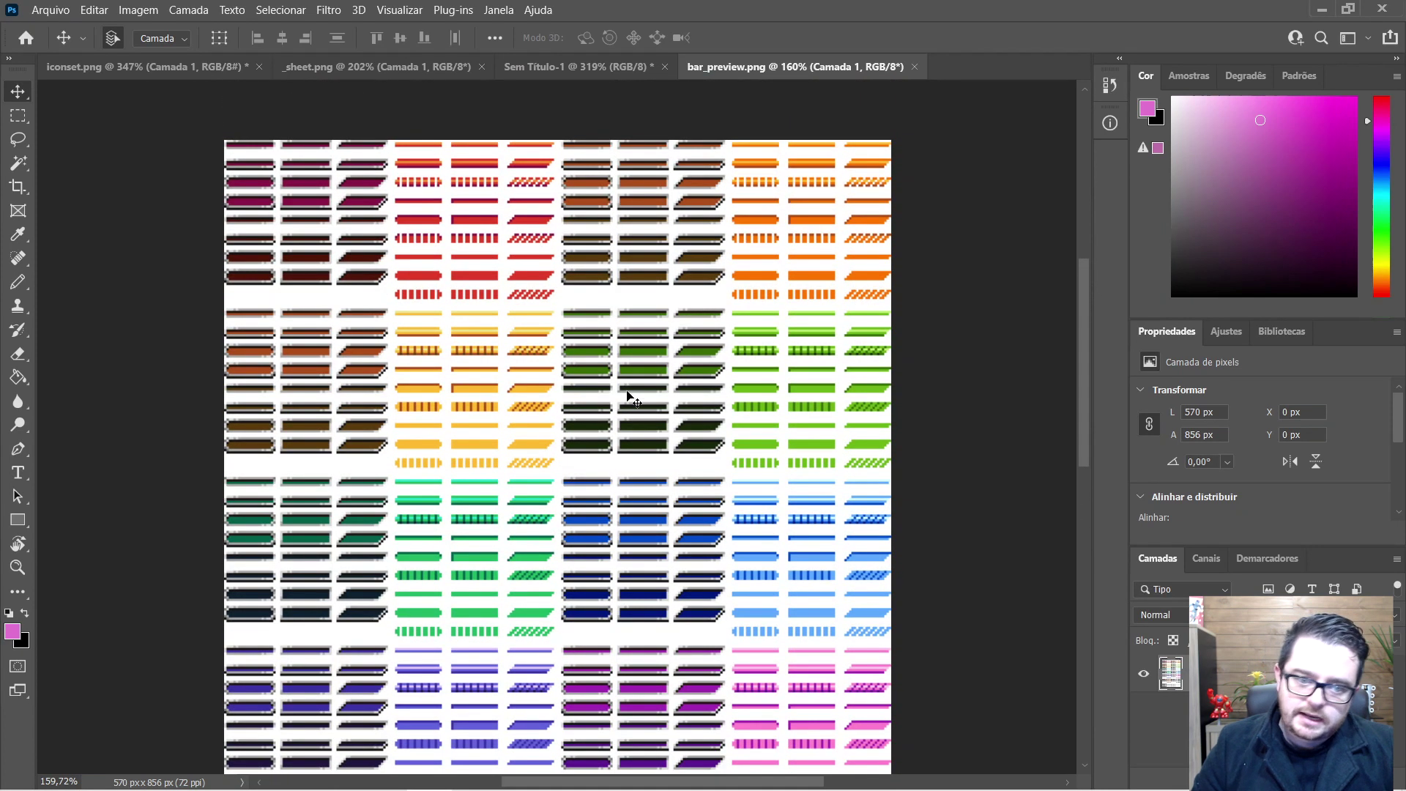
pyautogui.scroll(-2, 619, 396)
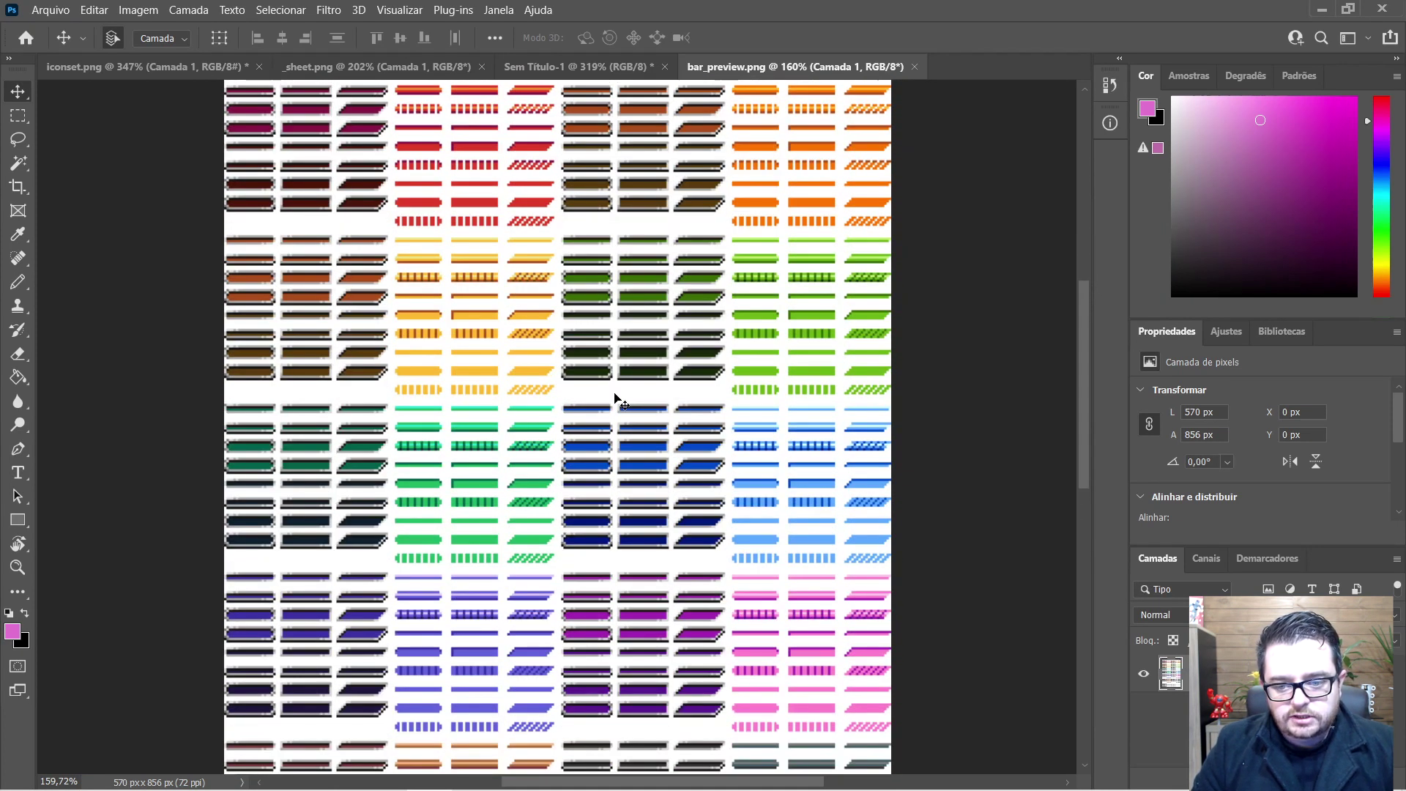
pyautogui.scroll(-2, 613, 394)
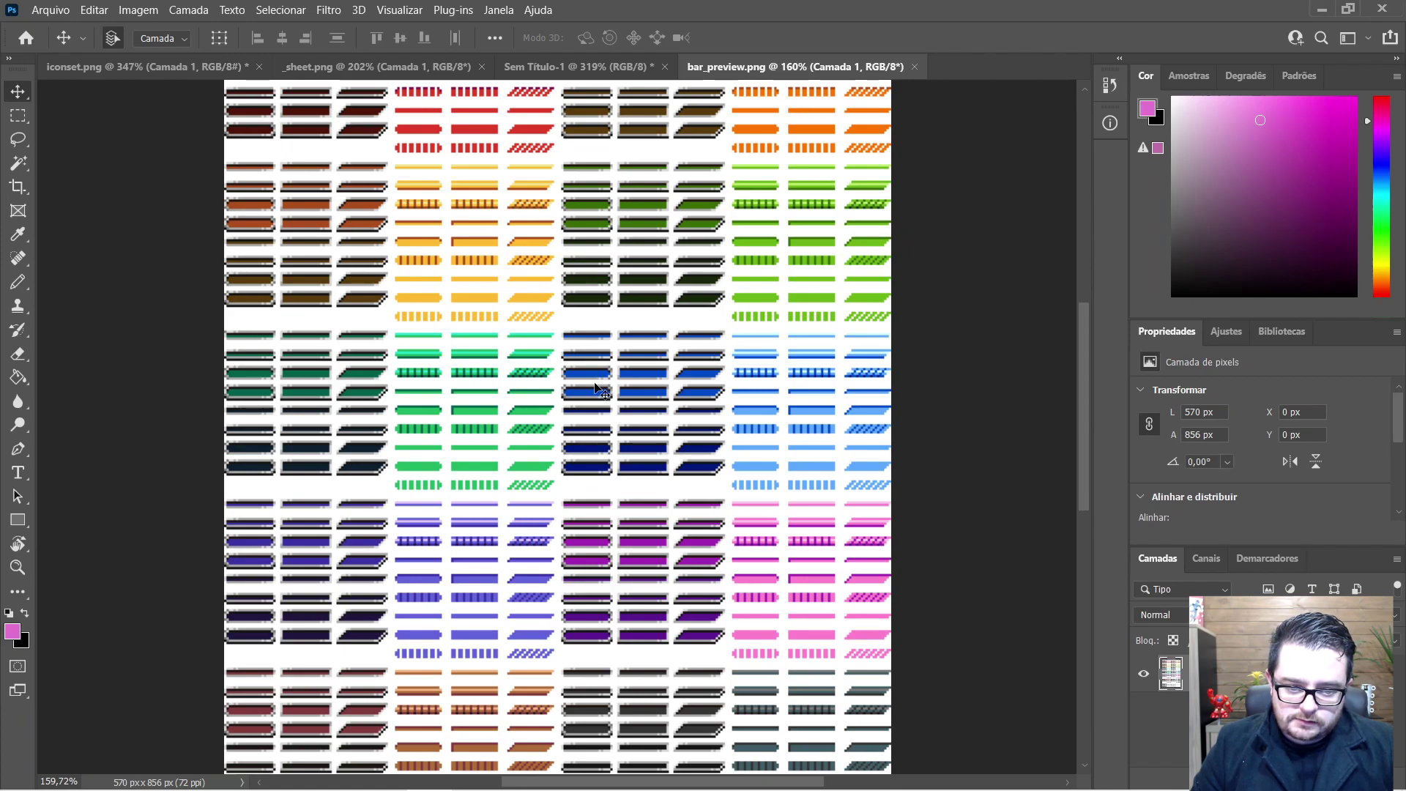
pyautogui.scroll(4, 596, 391)
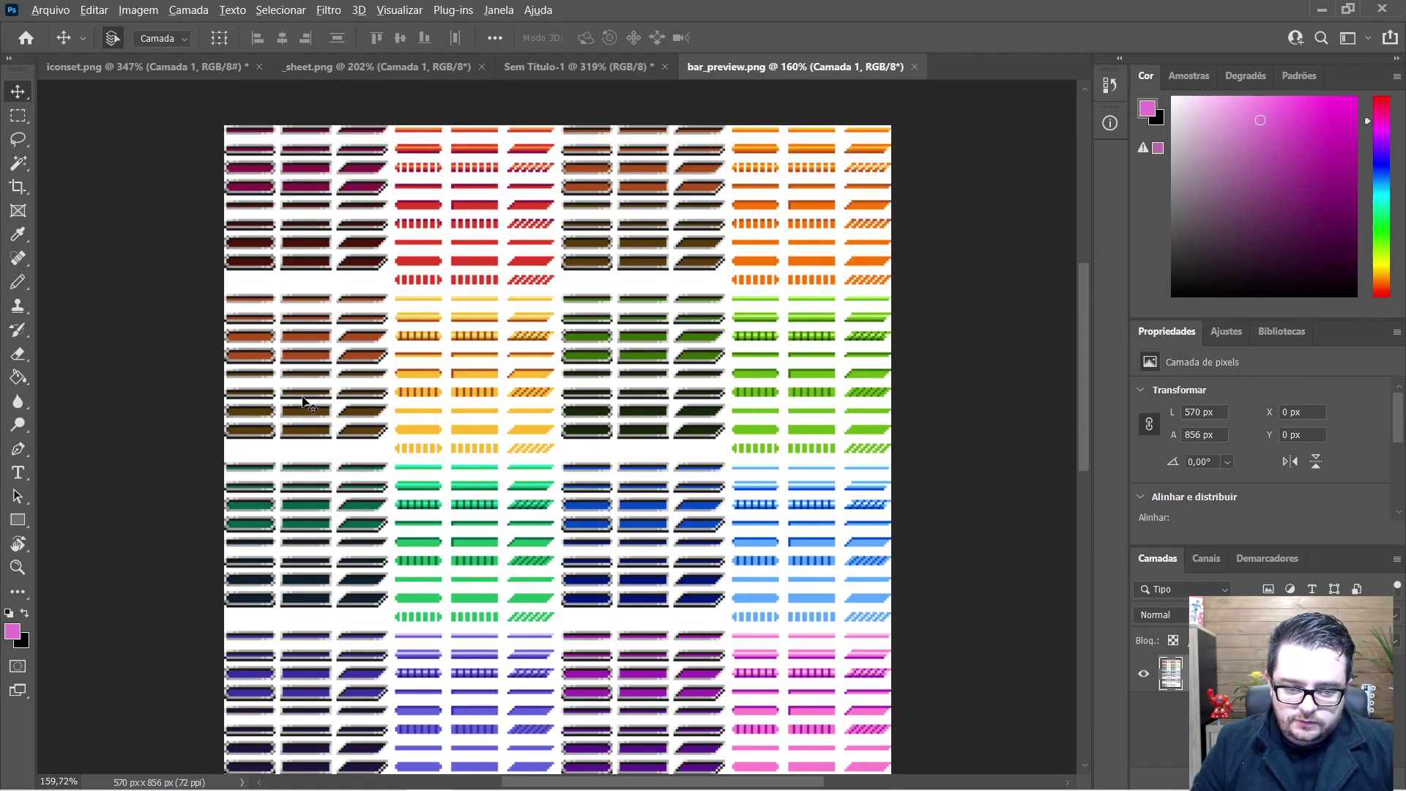
pyautogui.scroll(3, 306, 401)
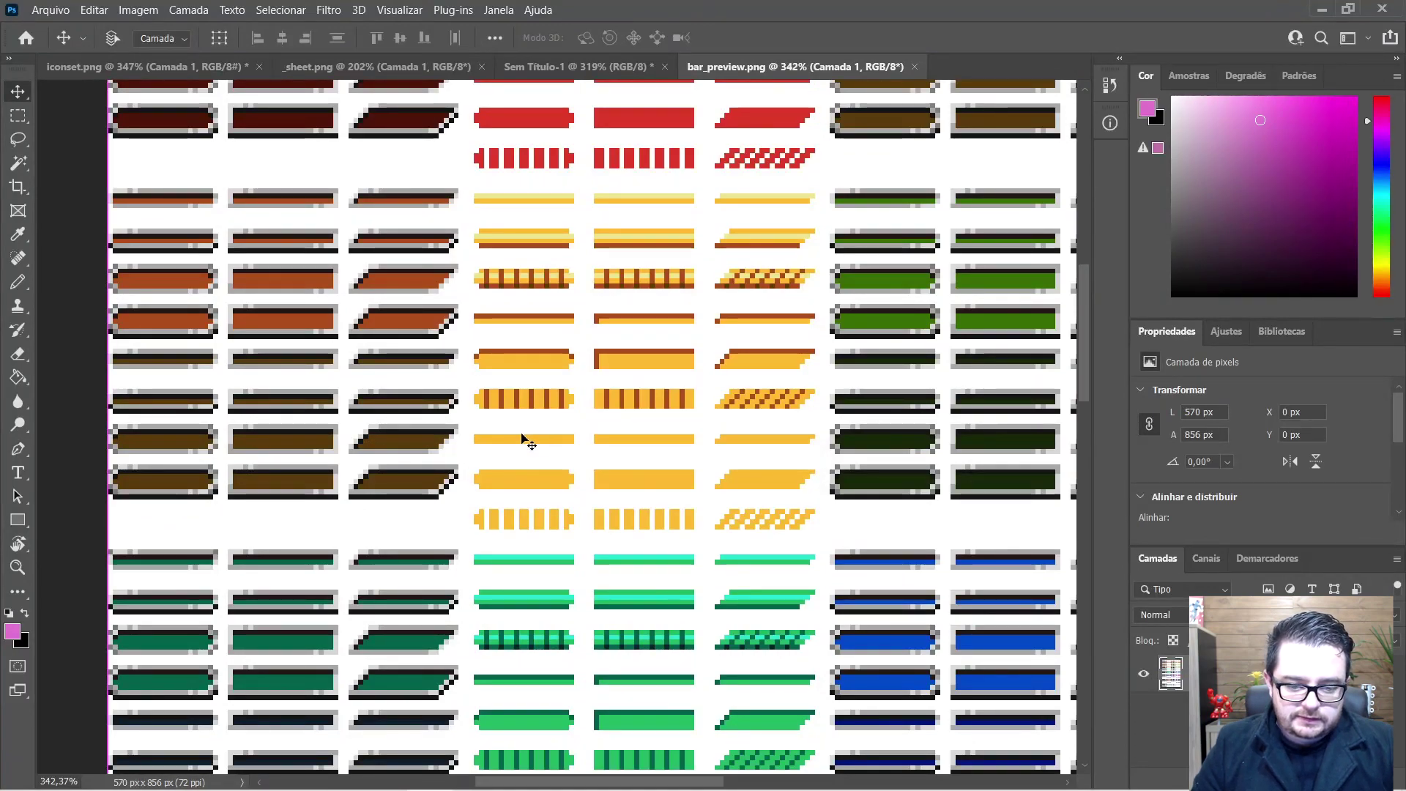
pyautogui.hscroll(-2, 326, 457)
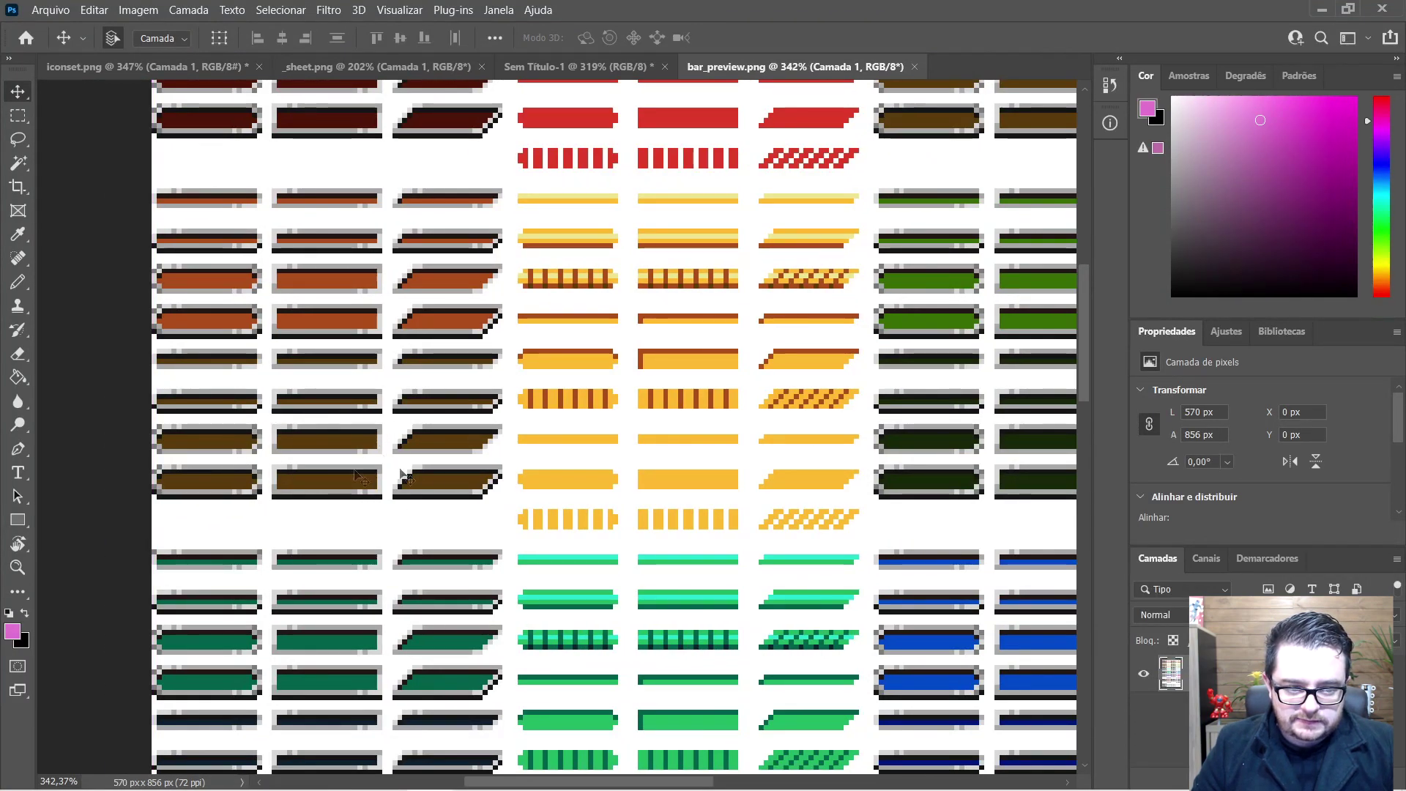
pyautogui.scroll(-2, 344, 481)
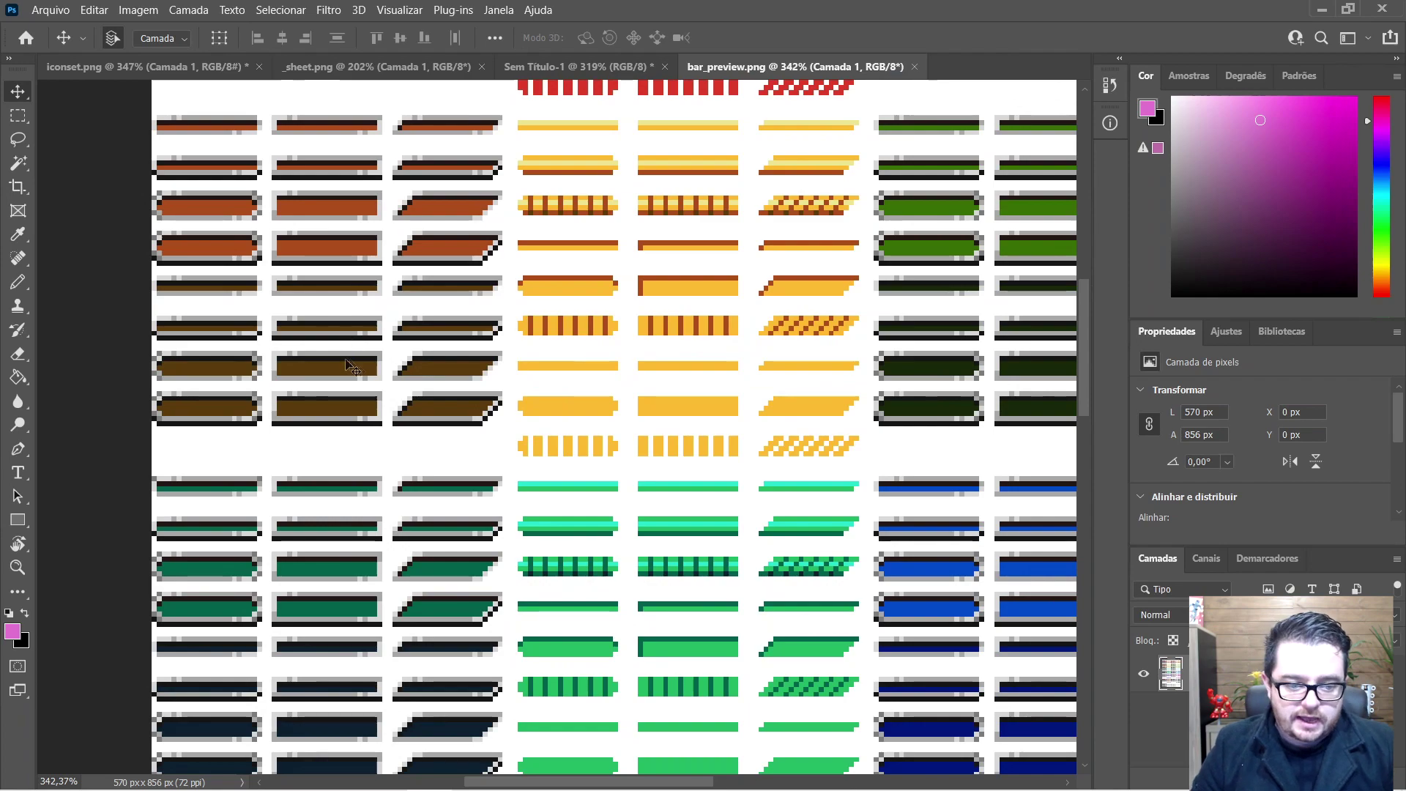
# Step: Select and copy the slim straight-ended dark brown bar frame with an area of 48 x 16 px at X 46 px, Y 219 px
pyautogui.scroll(3, 356, 368)
pyautogui.hscroll(-2, 359, 358)
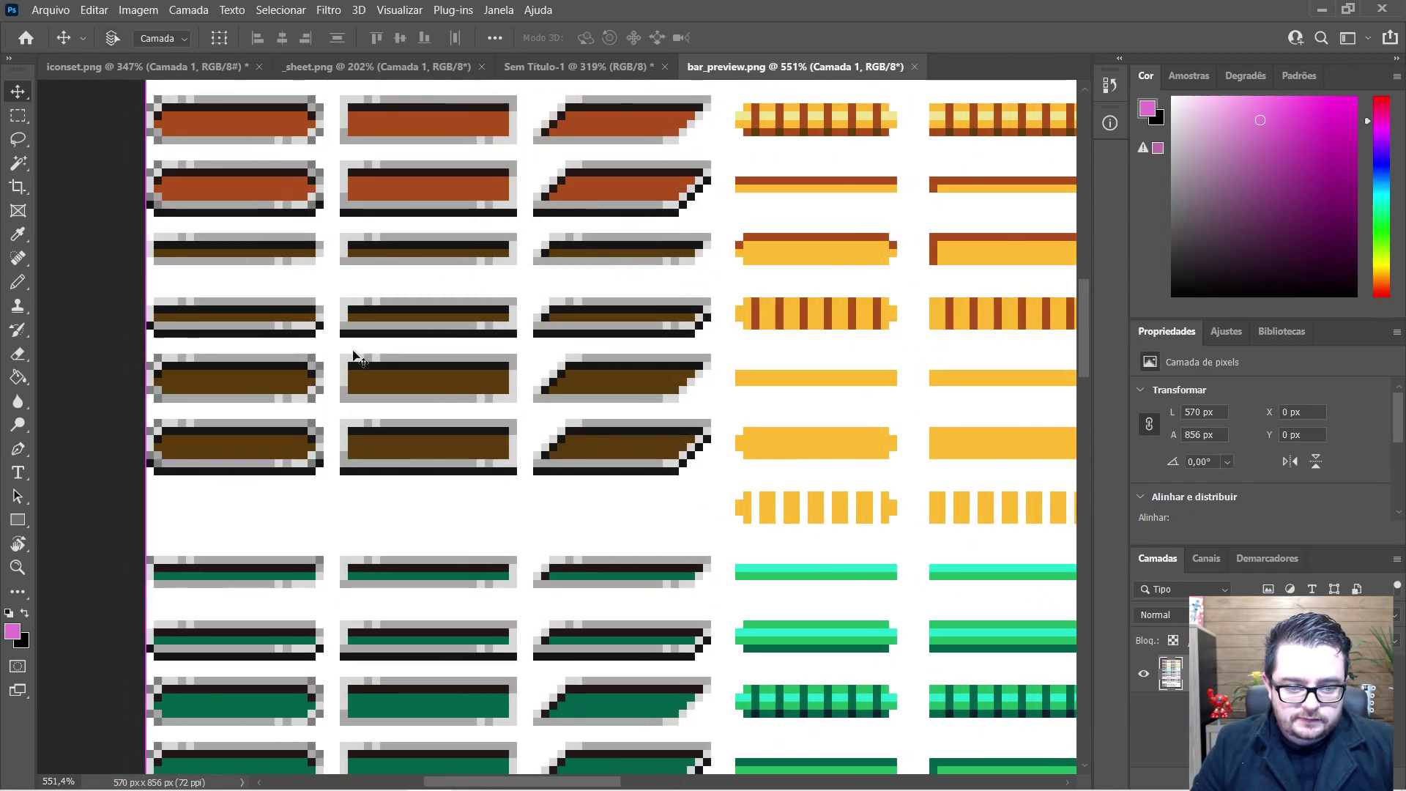
pyautogui.hscroll(-2, 513, 322)
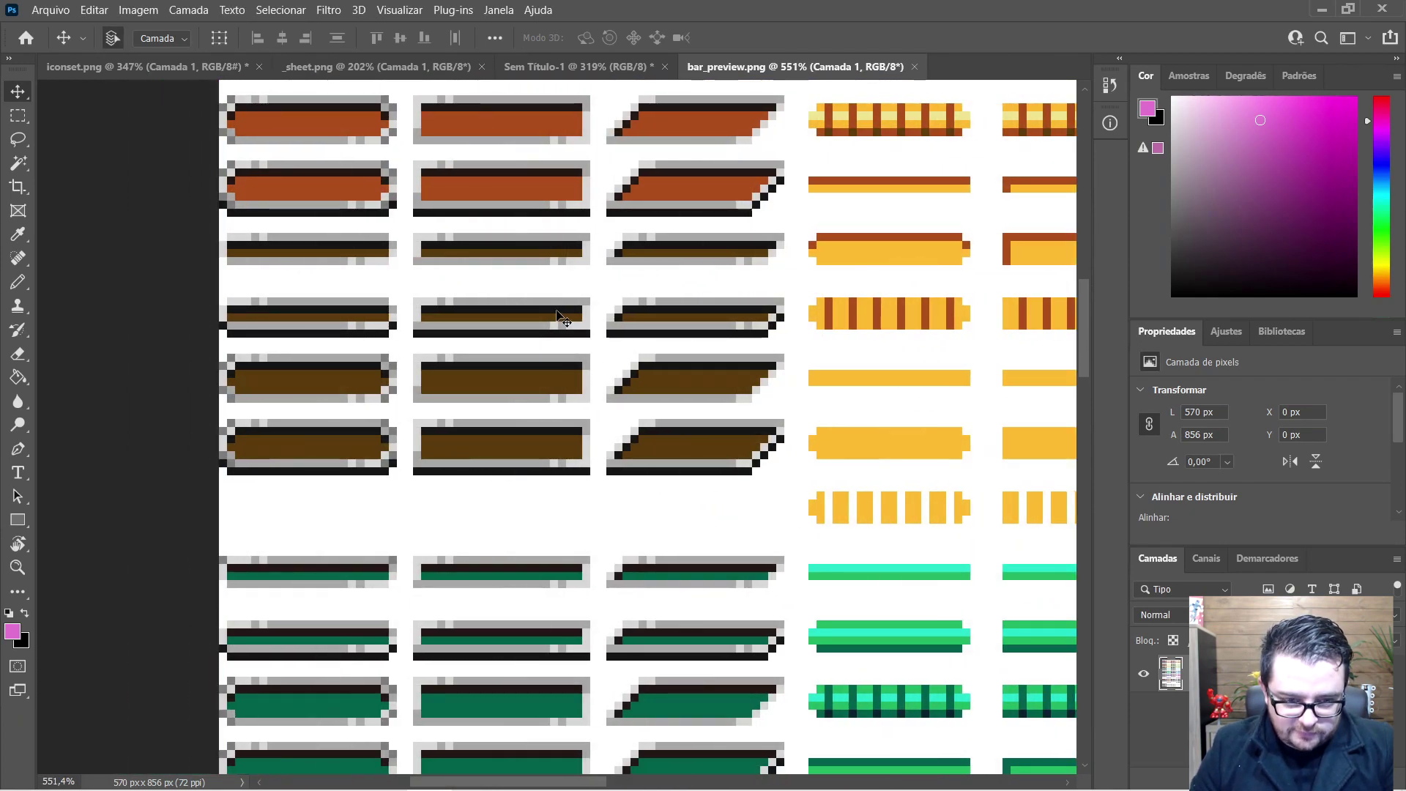
pyautogui.press('m')
pyautogui.moveTo(405, 278); pyautogui.dragTo(599, 342)
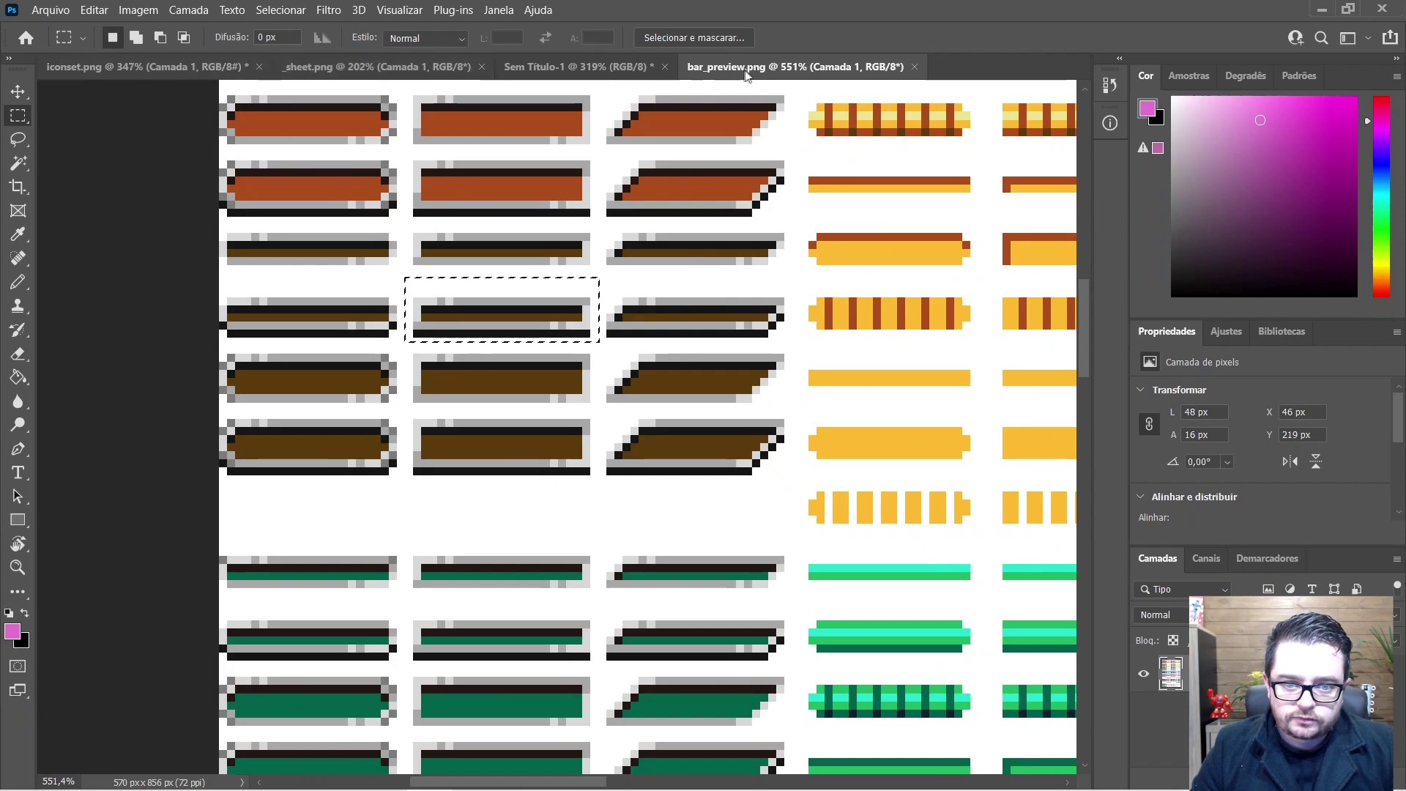
# Step: Paste the bar frame into Sem Título-1 with converted colors and place it below the hearts at X 9 px, Y 59 px
pyautogui.click(570, 59)
pyautogui.hotkey('ctrl', 'v')
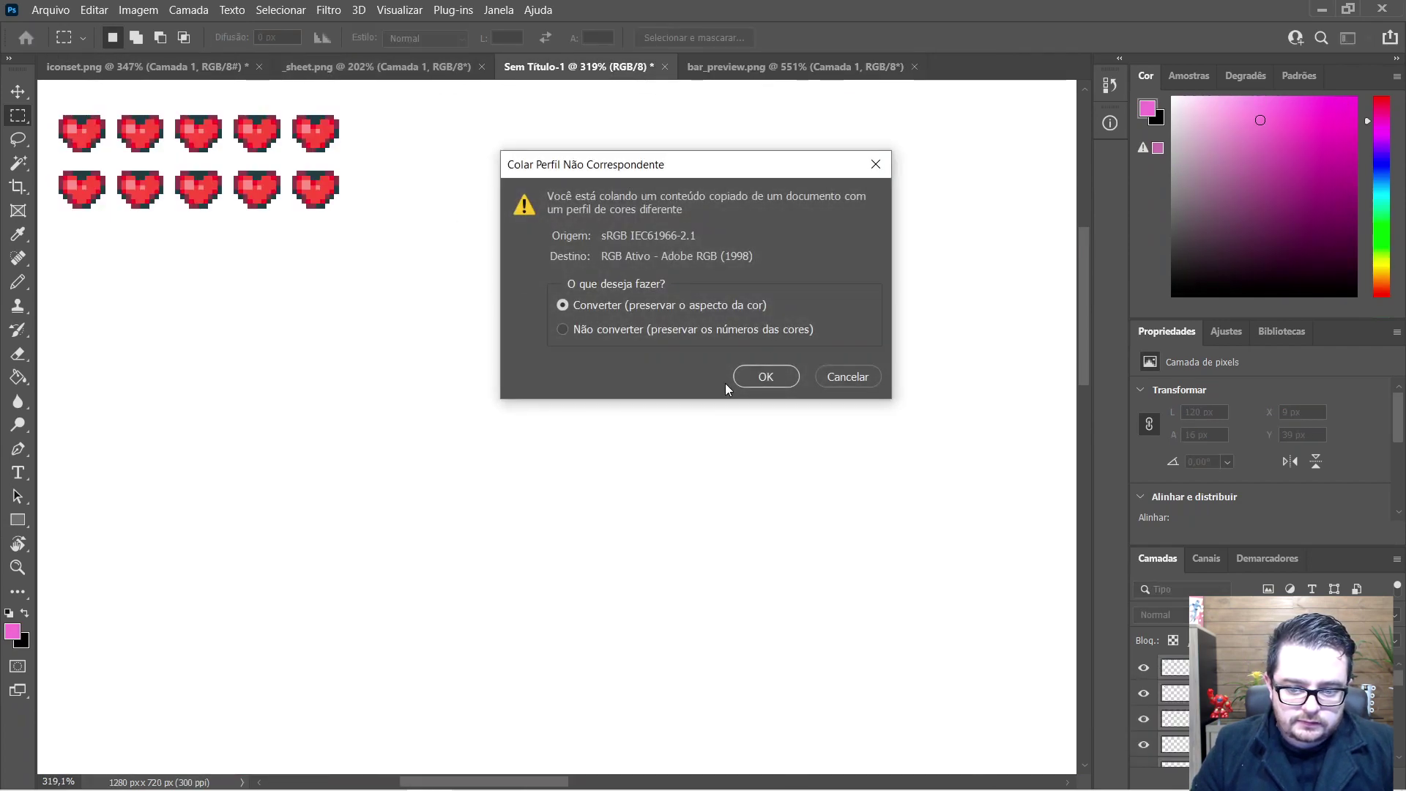
pyautogui.click(761, 376)
pyautogui.press('v')
pyautogui.moveTo(542, 440); pyautogui.dragTo(103, 251)
# Step: Try stretching the bar frame to 250% width and shifting it to Y 60 px, and undo the transformation
pyautogui.hotkey('ctrl', 't')
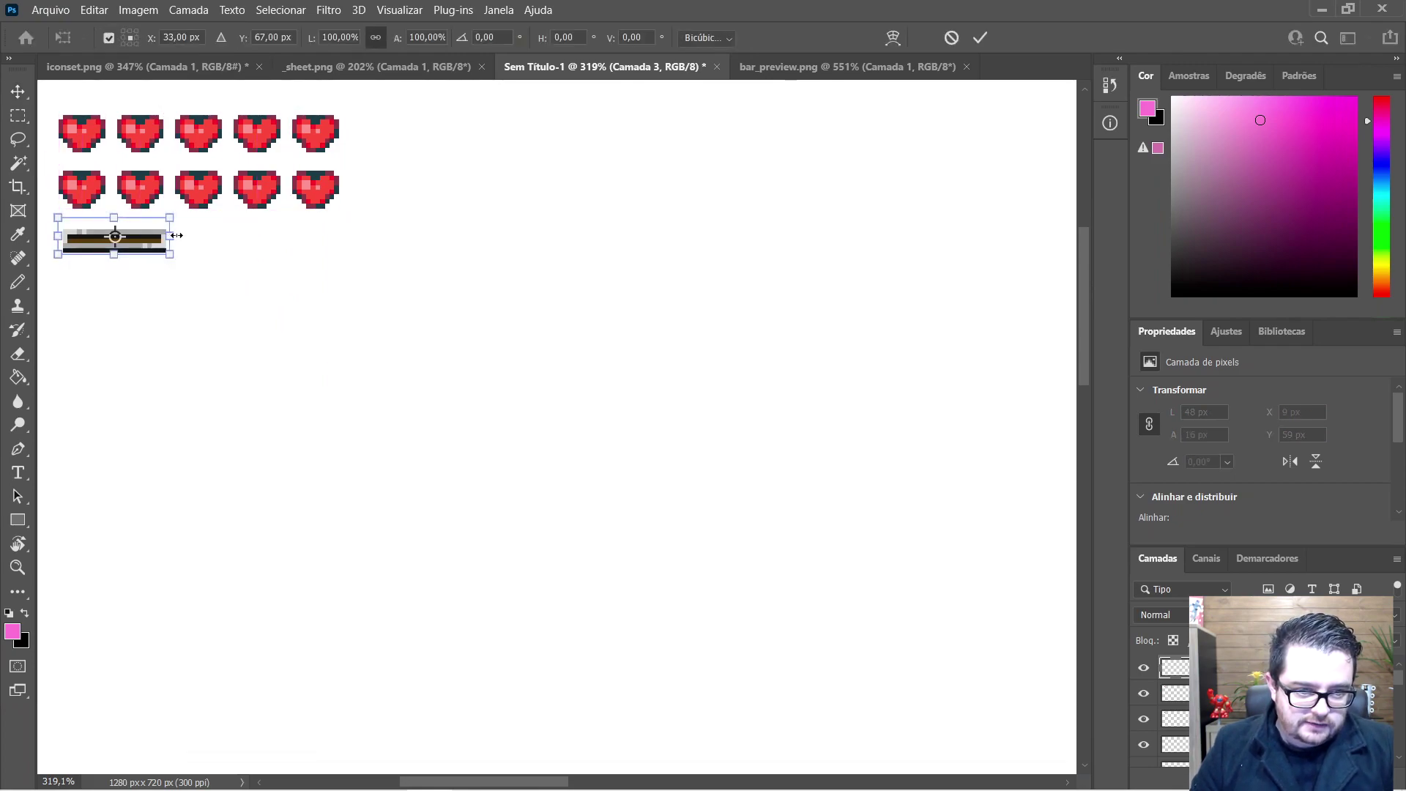
pyautogui.moveTo(175, 235); pyautogui.dragTo(340, 237)
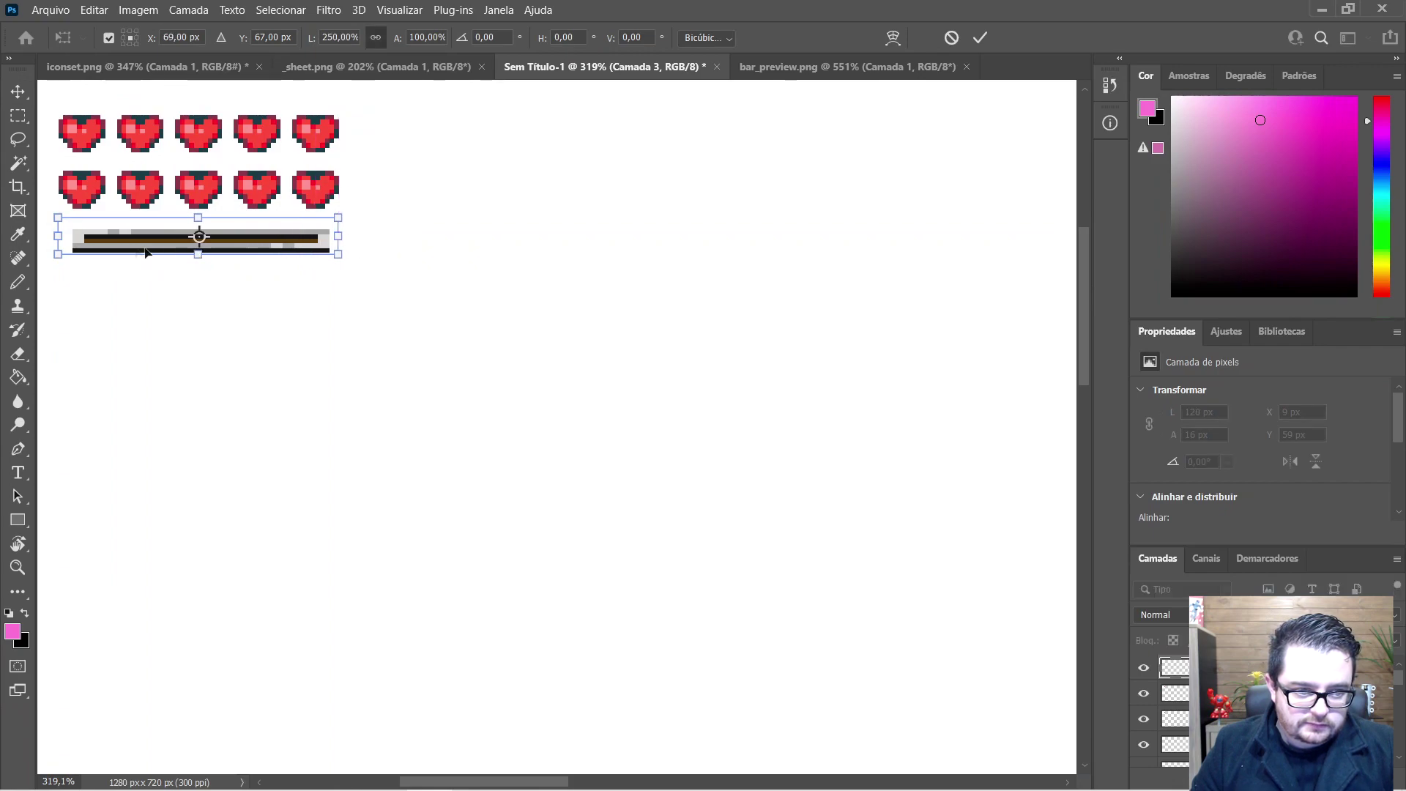
pyautogui.moveTo(141, 243); pyautogui.dragTo(135, 245)
pyautogui.press('Return')
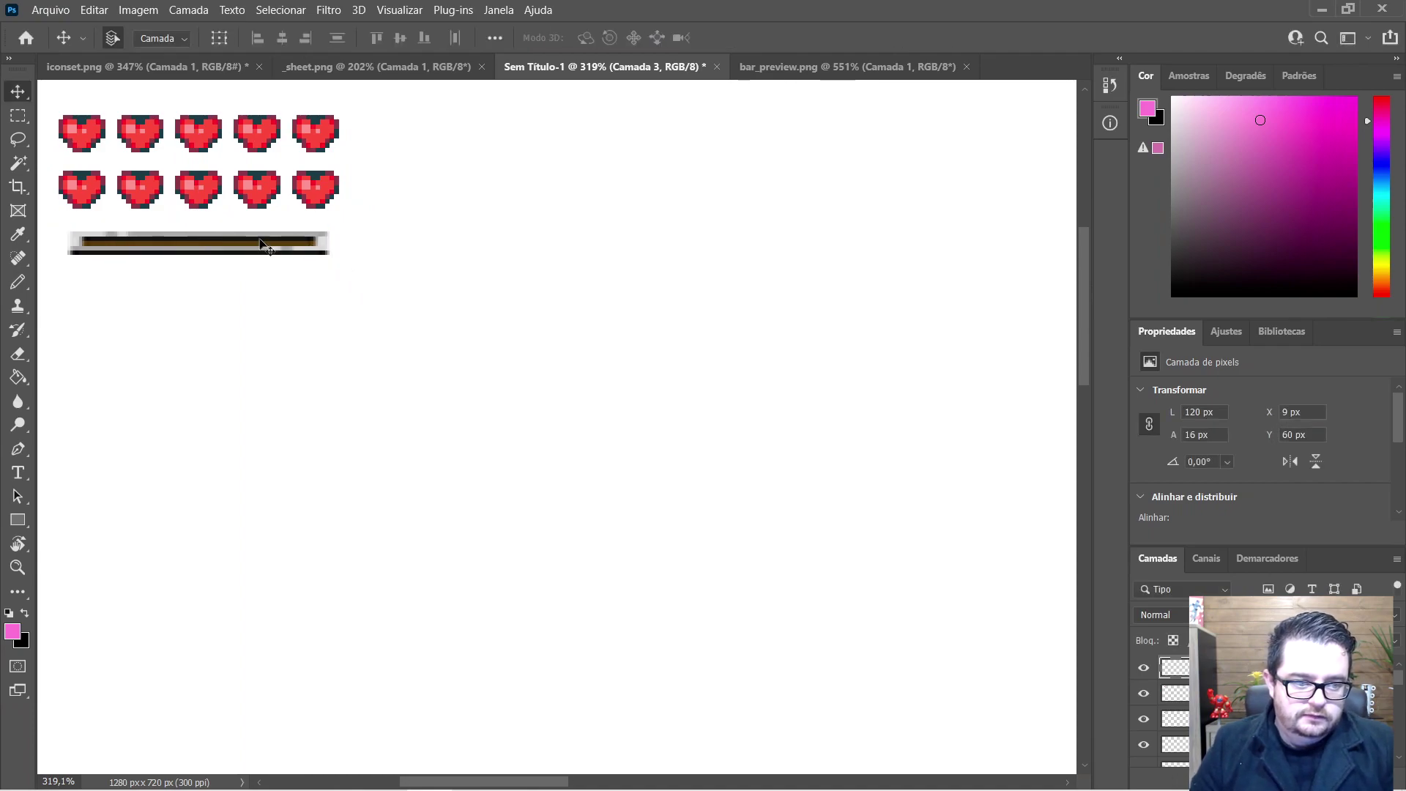
pyautogui.hotkey('ctrl', 'z')
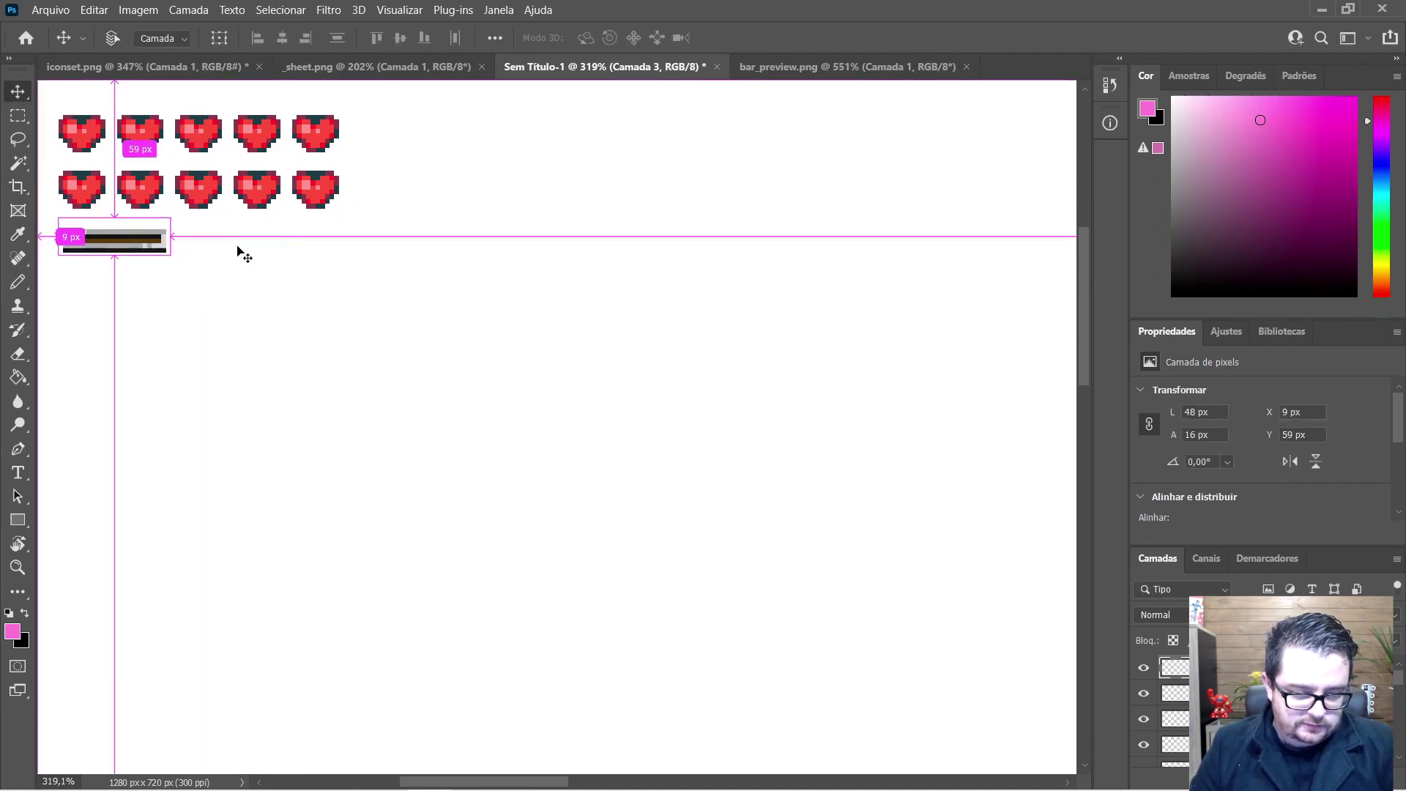
# Step: Try stretching the bar frame to 250% width, cancel the transformation and delete the frame from below the hearts
pyautogui.hotkey('ctrl', 't')
pyautogui.moveTo(172, 235); pyautogui.dragTo(338, 235)
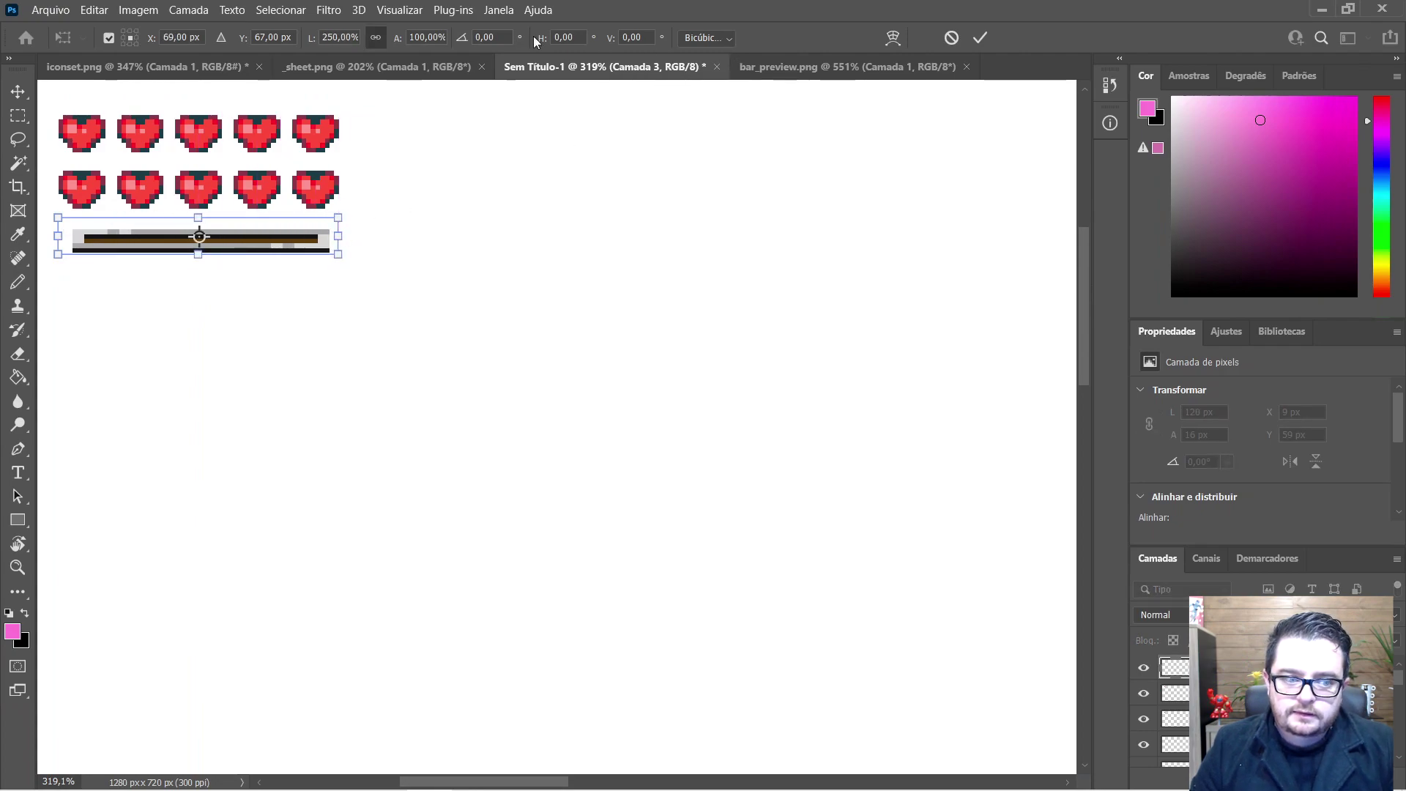
pyautogui.hotkey('ctrl', 'z')
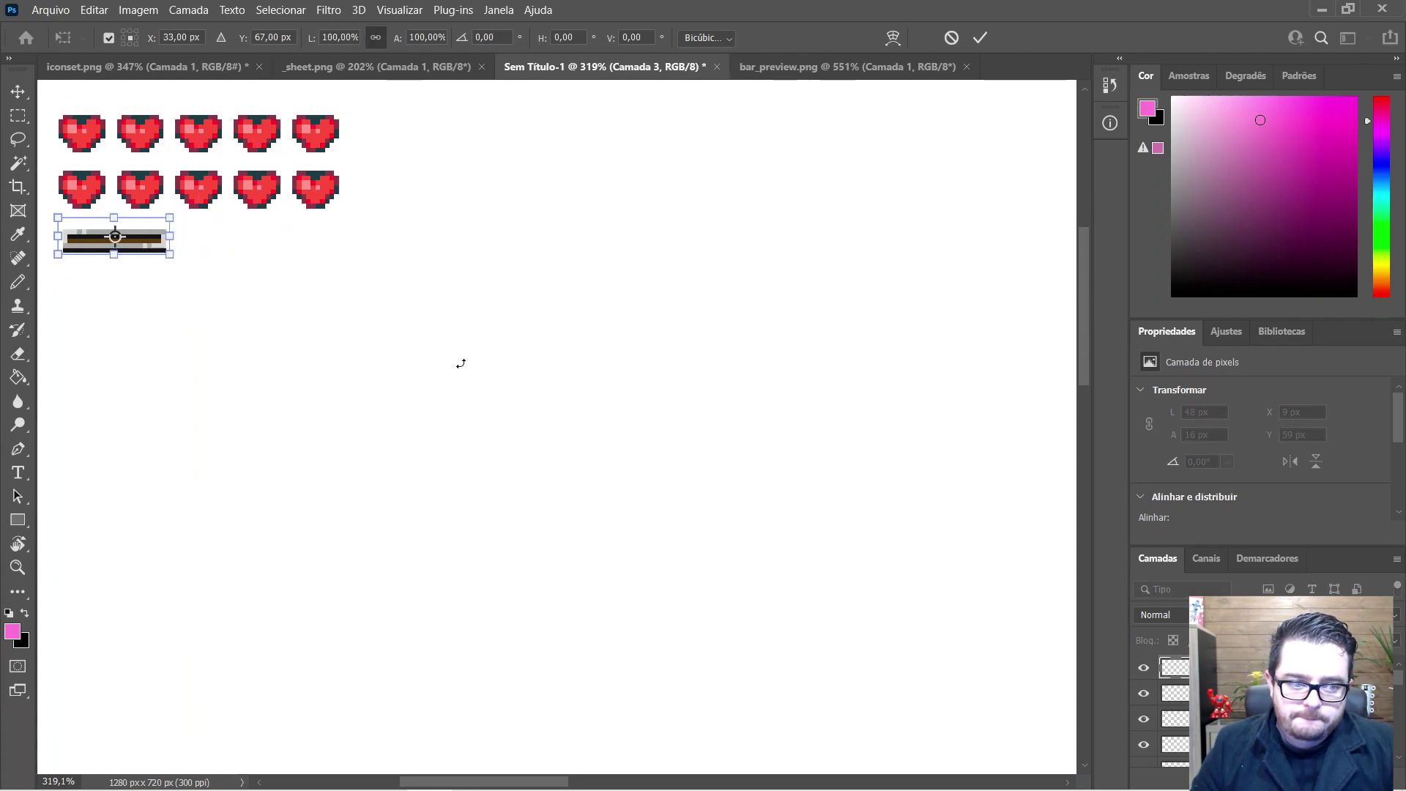
pyautogui.press('Escape')
pyautogui.moveTo(169, 263); pyautogui.dragTo(250, 333)
pyautogui.press('Delete')
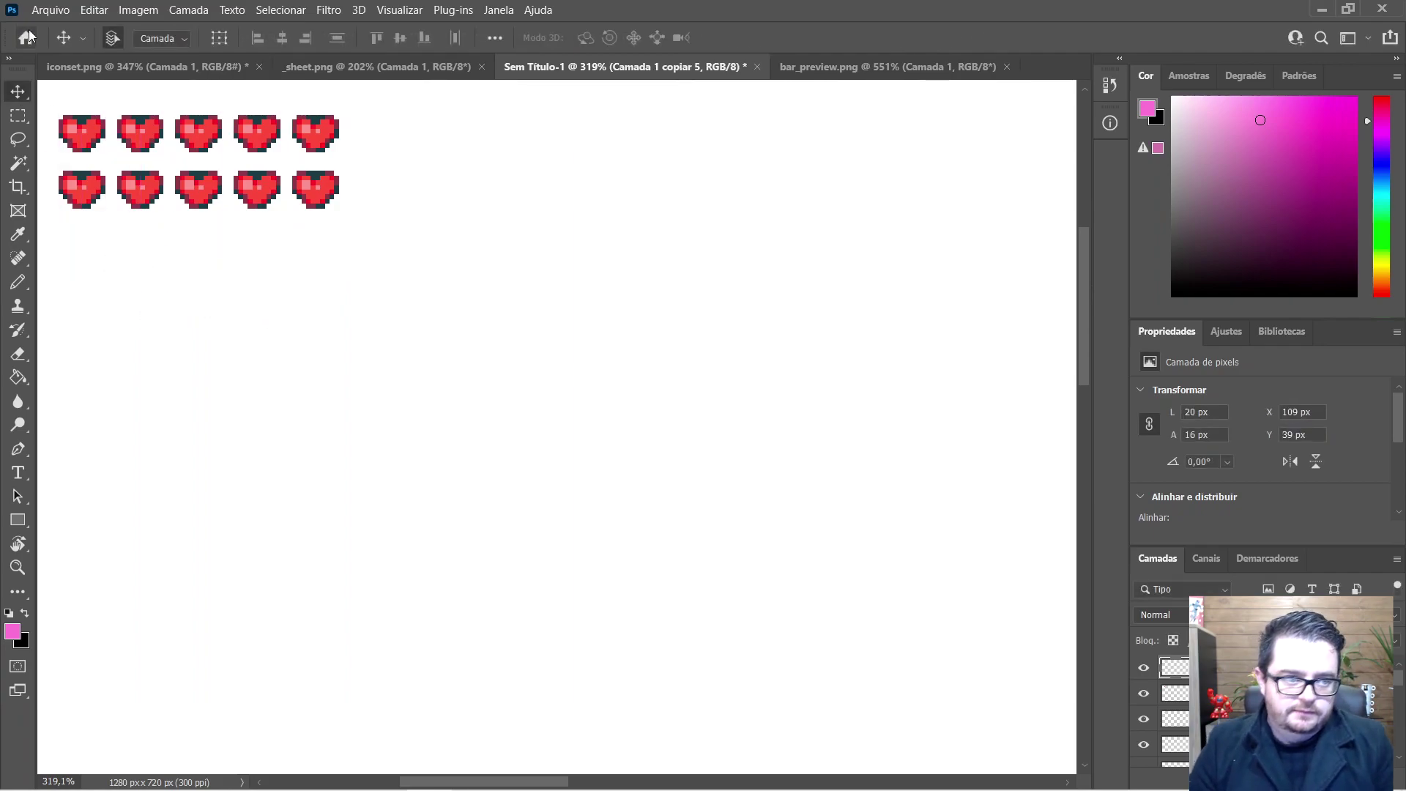
# Step: Open dividers&arrows_preview.png from the UI pack's Assets folder
pyautogui.click(50, 10)
pyautogui.click(64, 43)
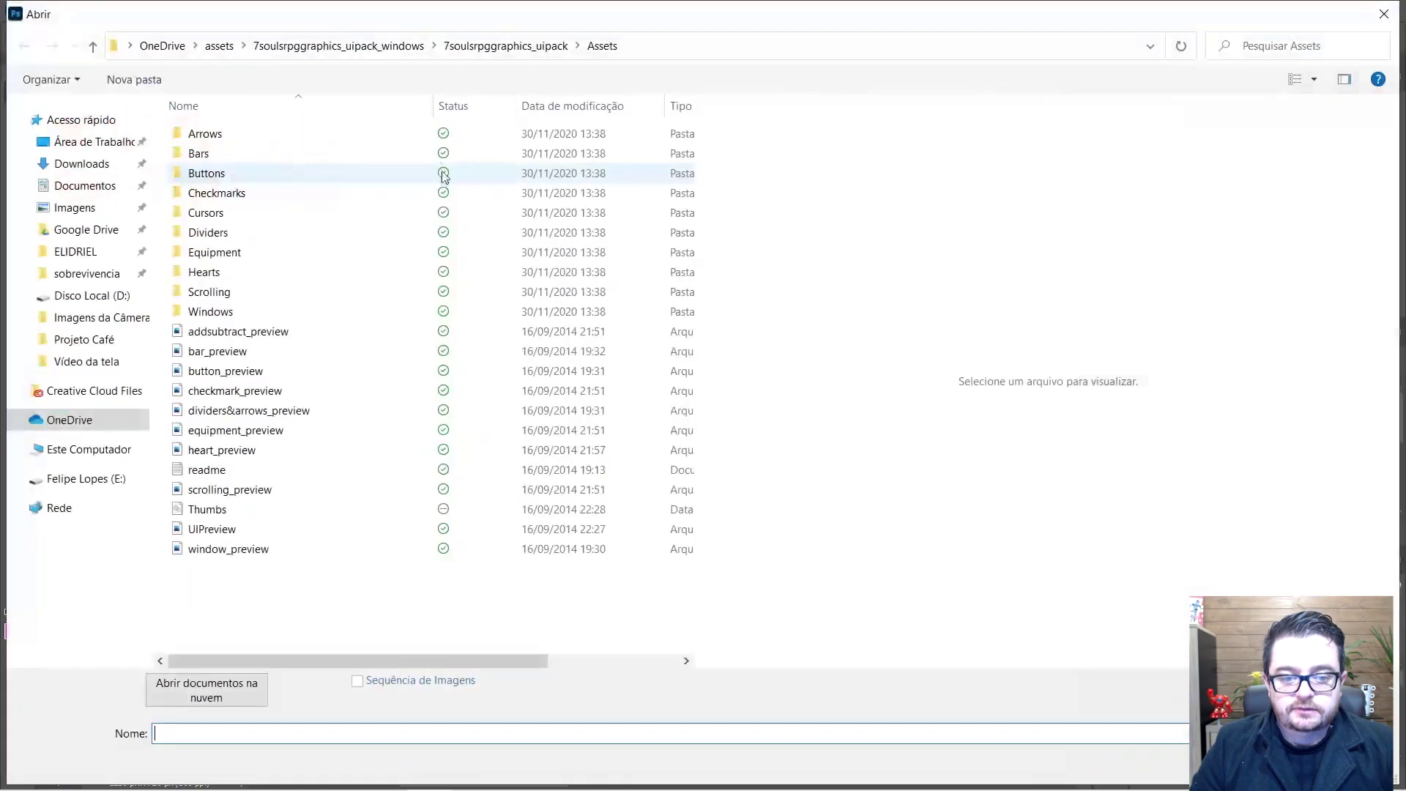
pyautogui.doubleClick(344, 410)
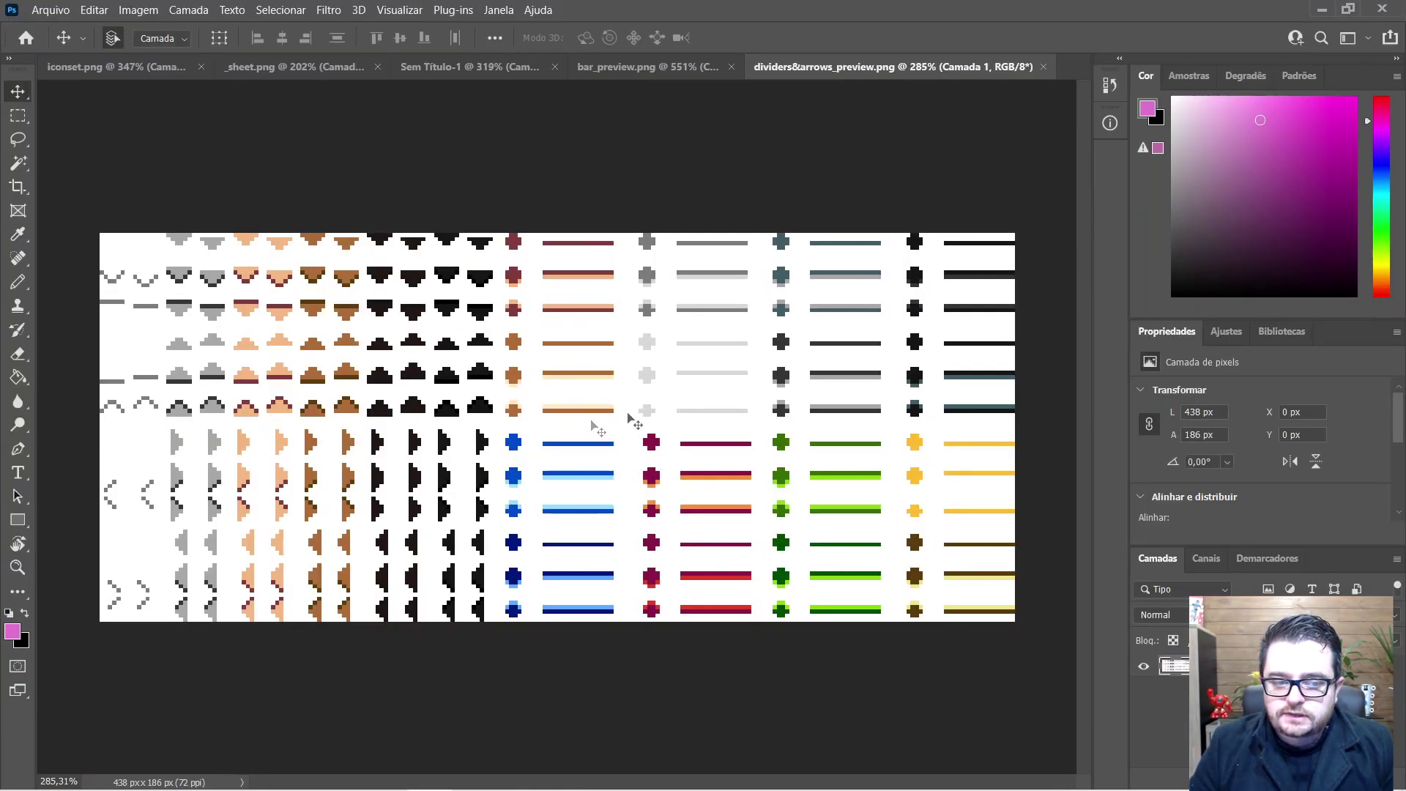
# Step: Select and copy the black divider line with the dark gray lower edge, an area of 37 x 15 px, and clear the selection
pyautogui.scroll(2, 826, 597)
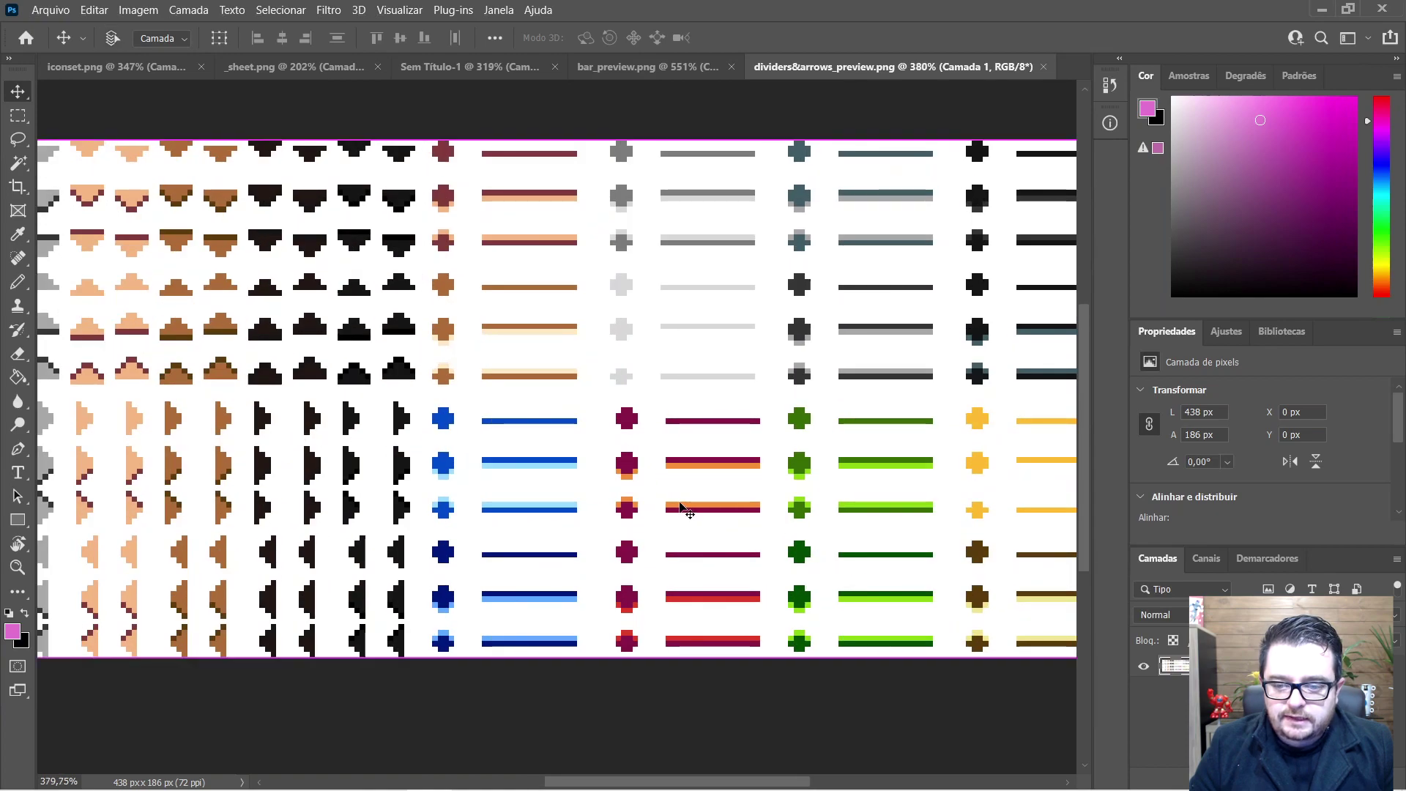
pyautogui.scroll(1, 639, 265)
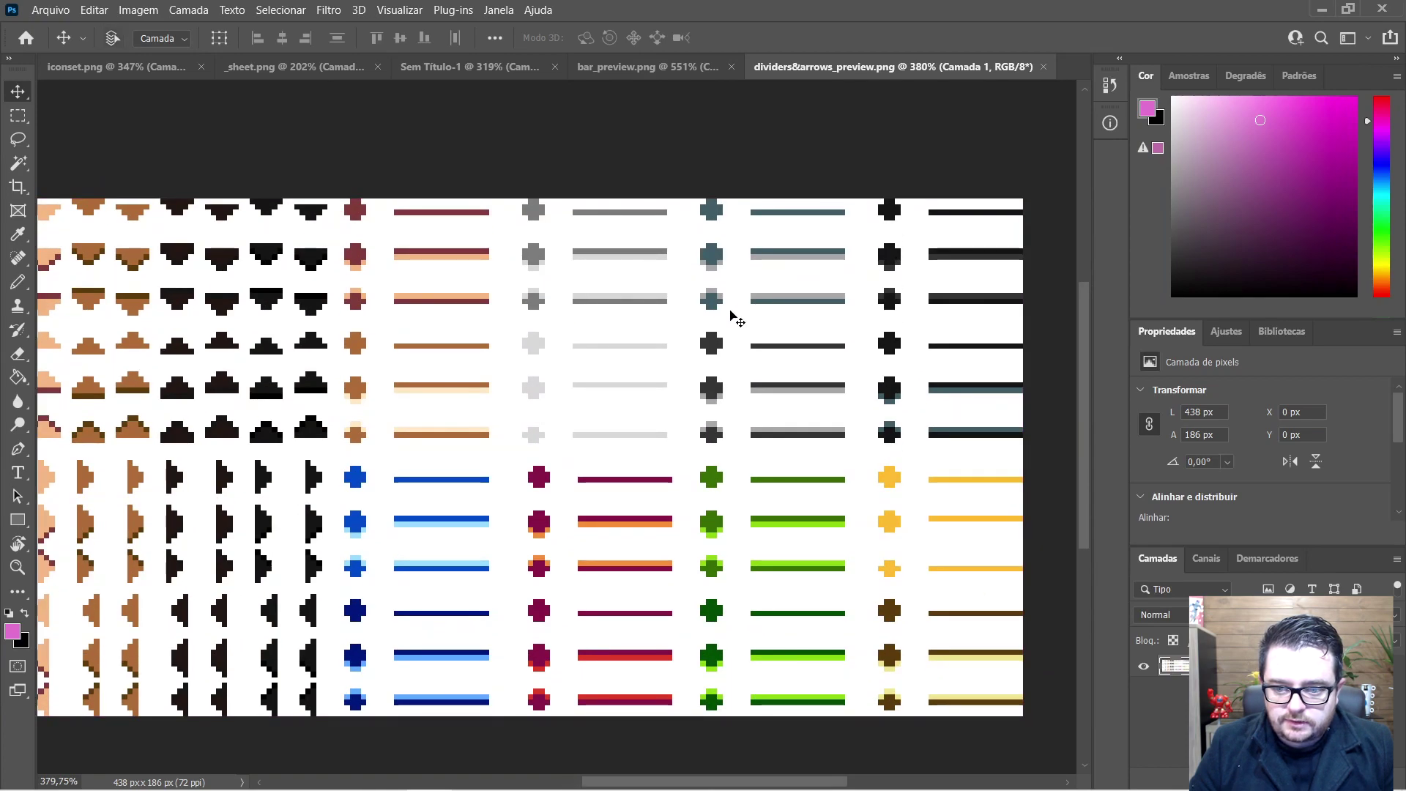
pyautogui.hscroll(1, 740, 313)
pyautogui.hscroll(-2, 908, 274)
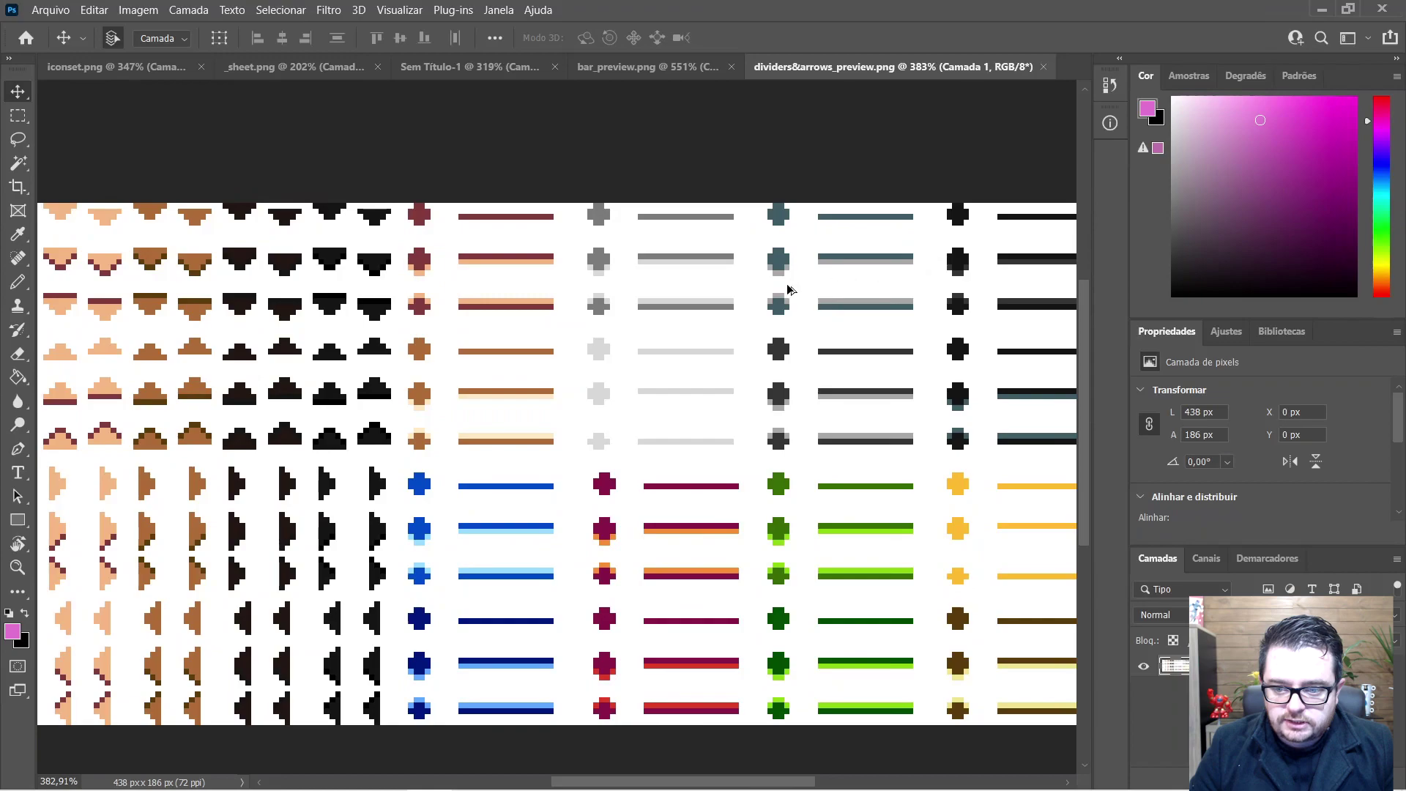
pyautogui.hscroll(1, 791, 291)
pyautogui.hscroll(1, 948, 261)
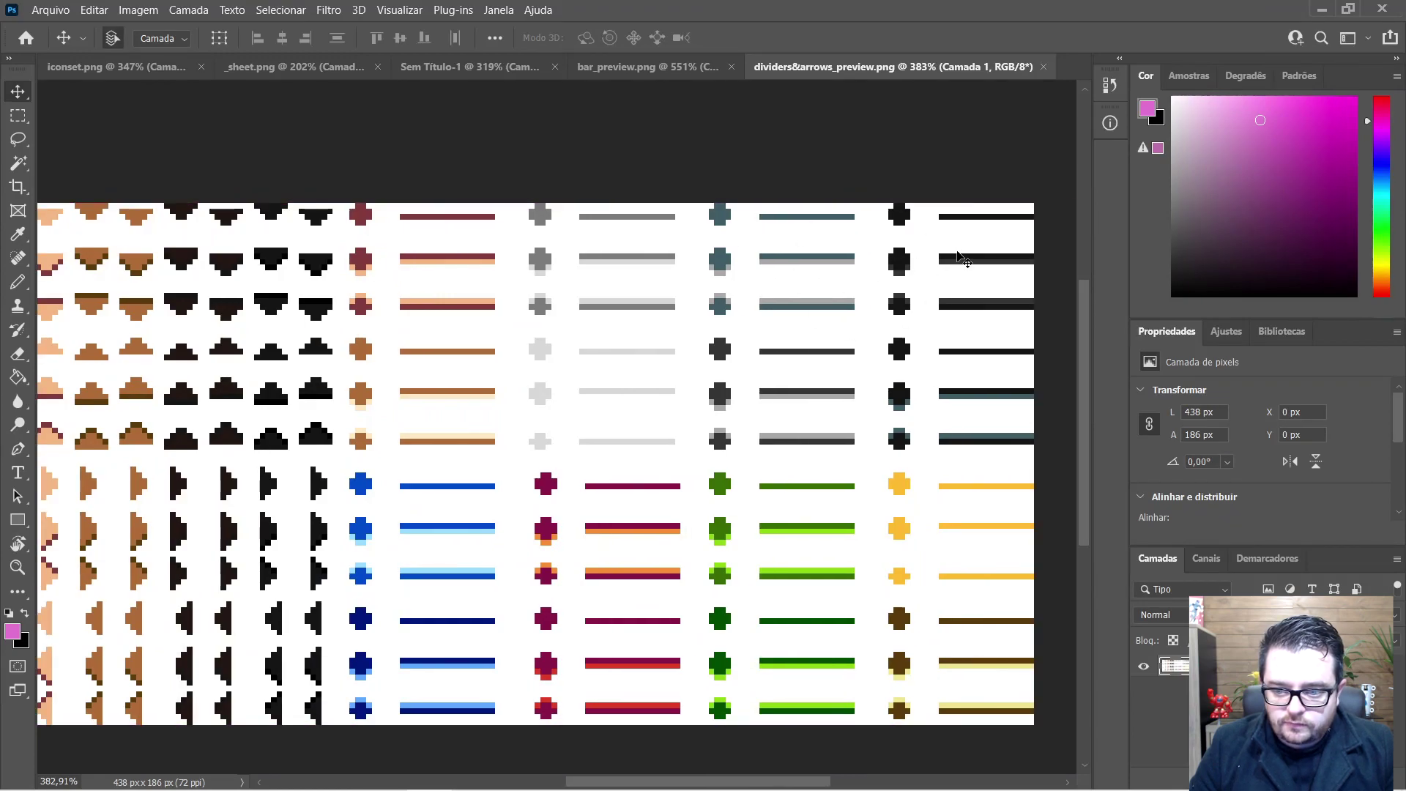
pyautogui.press('m')
pyautogui.moveTo(932, 237); pyautogui.dragTo(1065, 278)
pyautogui.press('Delete')
pyautogui.hotkey('ctrl', 'd')
# Step: Paste the copied divider line into Sem Título-1, converting its colors to preserve their appearance
pyautogui.click(616, 63)
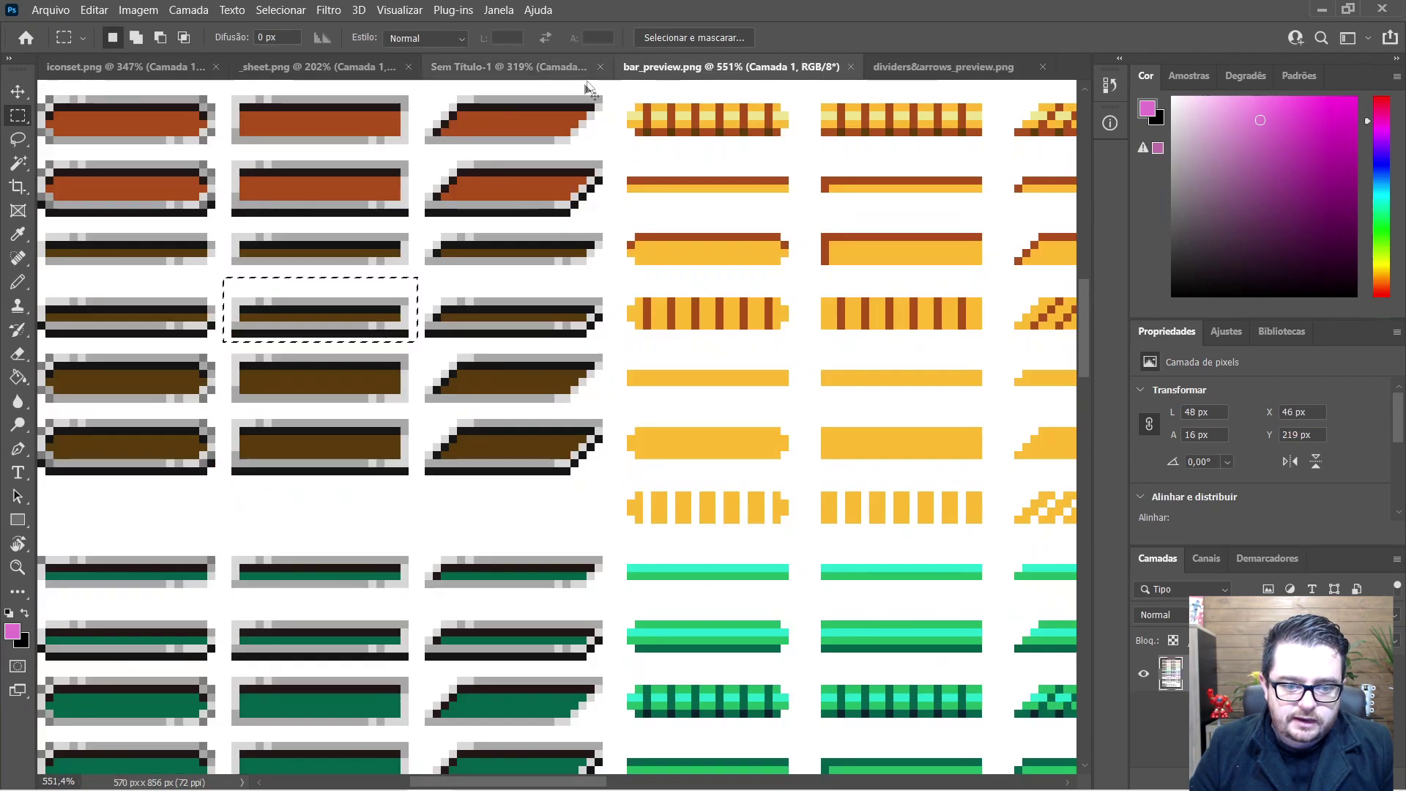
pyautogui.hotkey('ctrl', 'c')
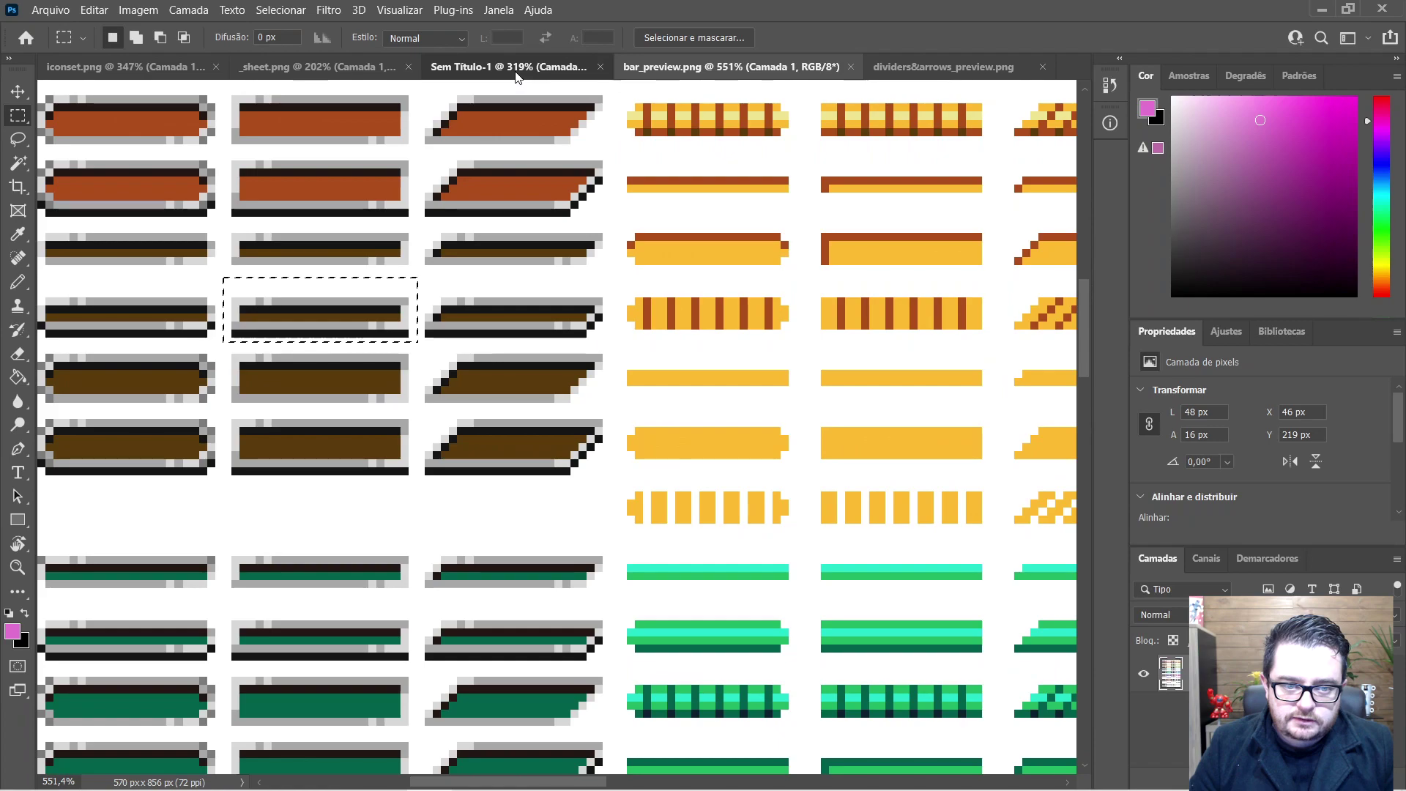
pyautogui.click(510, 66)
pyautogui.hotkey('ctrl', 'v')
pyautogui.click(741, 370)
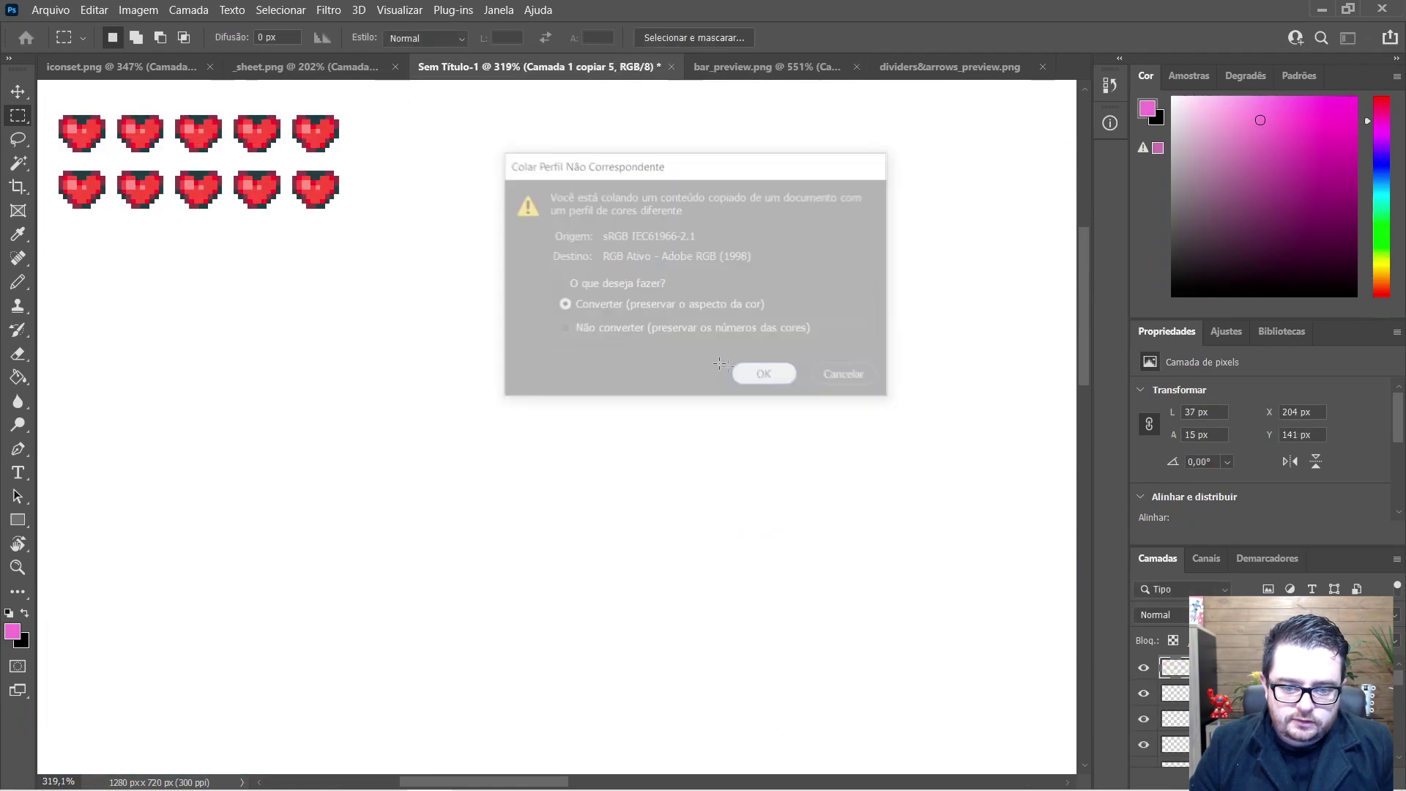
# Step: Try placing the divider line below the hearts at X 7 px, Y 55 px, and shift it to X 13 px, Y 70 px
pyautogui.press('v')
pyautogui.moveTo(560, 427); pyautogui.dragTo(117, 236)
pyautogui.scroll(2, 91, 267)
pyautogui.scroll(1, 93, 273)
pyautogui.press('ctrl')
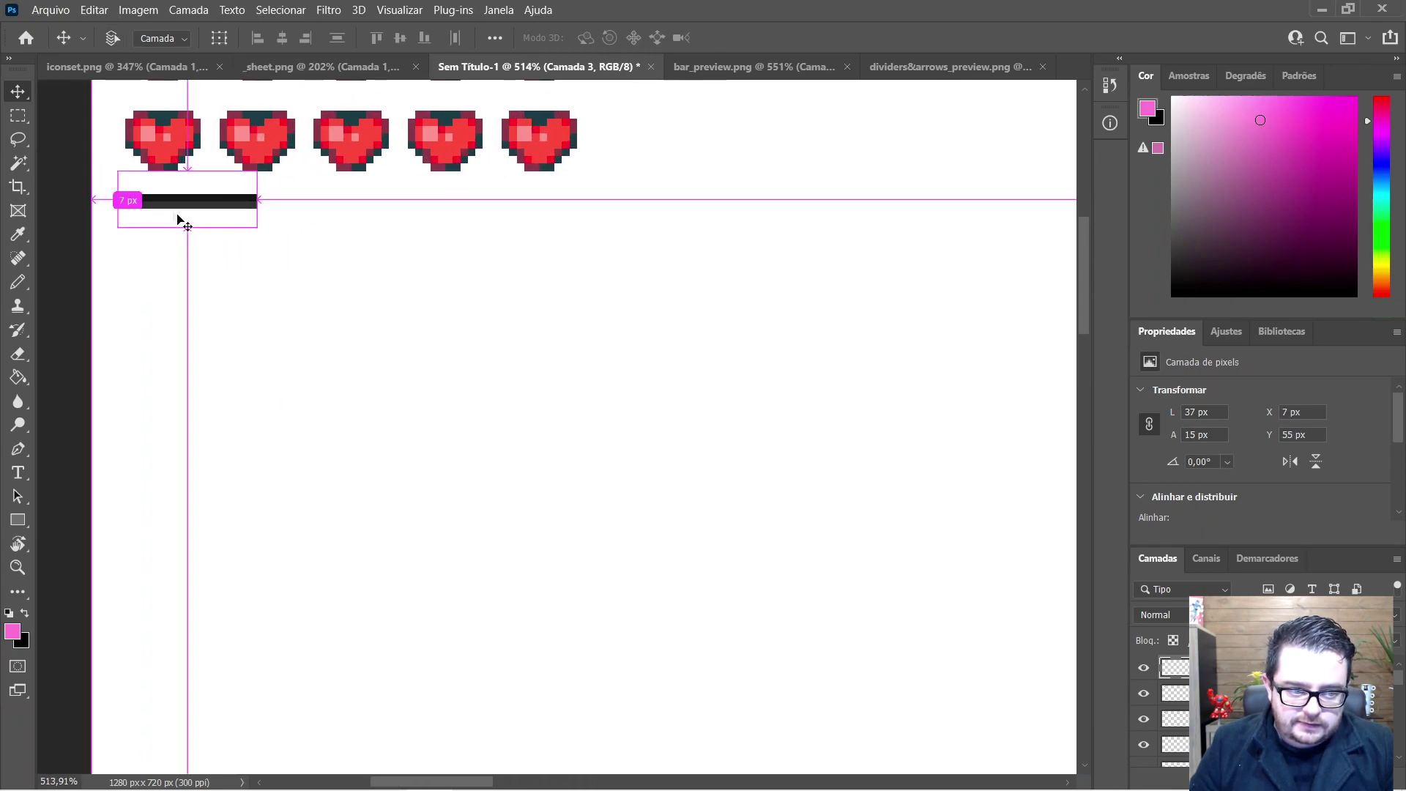
pyautogui.hscroll(-2, 108, 219)
pyautogui.scroll(3, 250, 186)
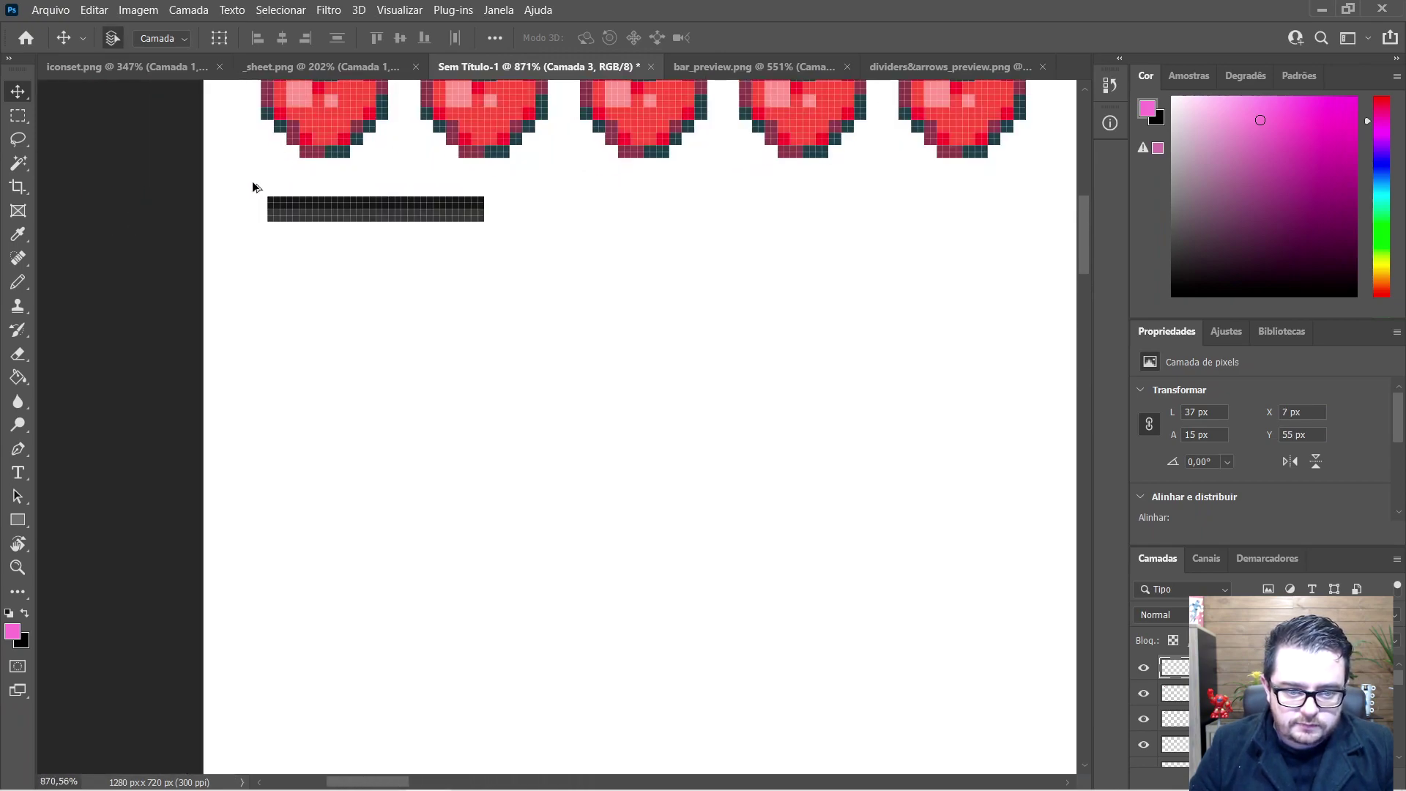
pyautogui.scroll(2, 283, 221)
pyautogui.press('ctrl')
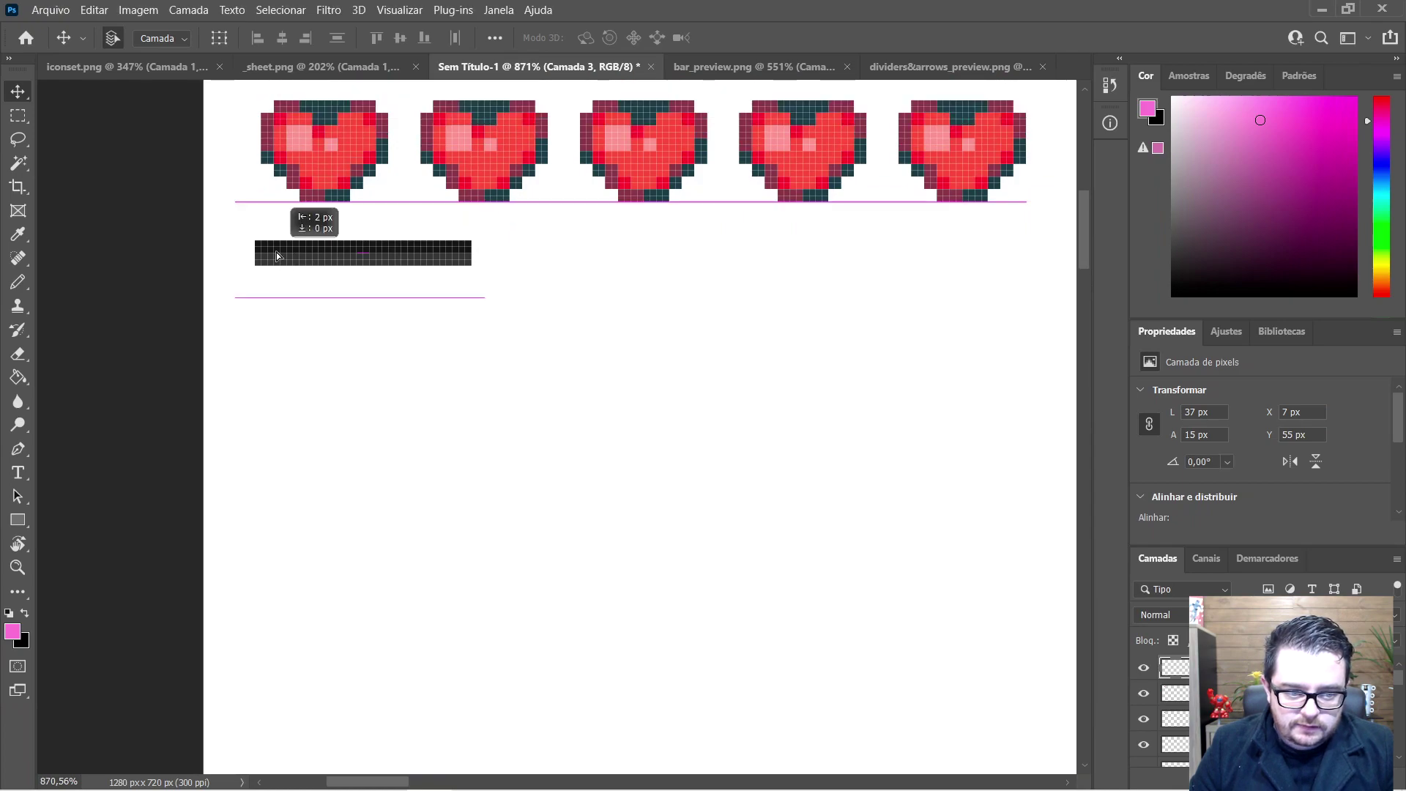
pyautogui.moveTo(312, 261); pyautogui.dragTo(350, 357)
# Step: Try deleting the white area around the divider line with the Magic Wand and moving the line, and undo both changes
pyautogui.press('w')
pyautogui.click(454, 320)
pyautogui.press('Delete')
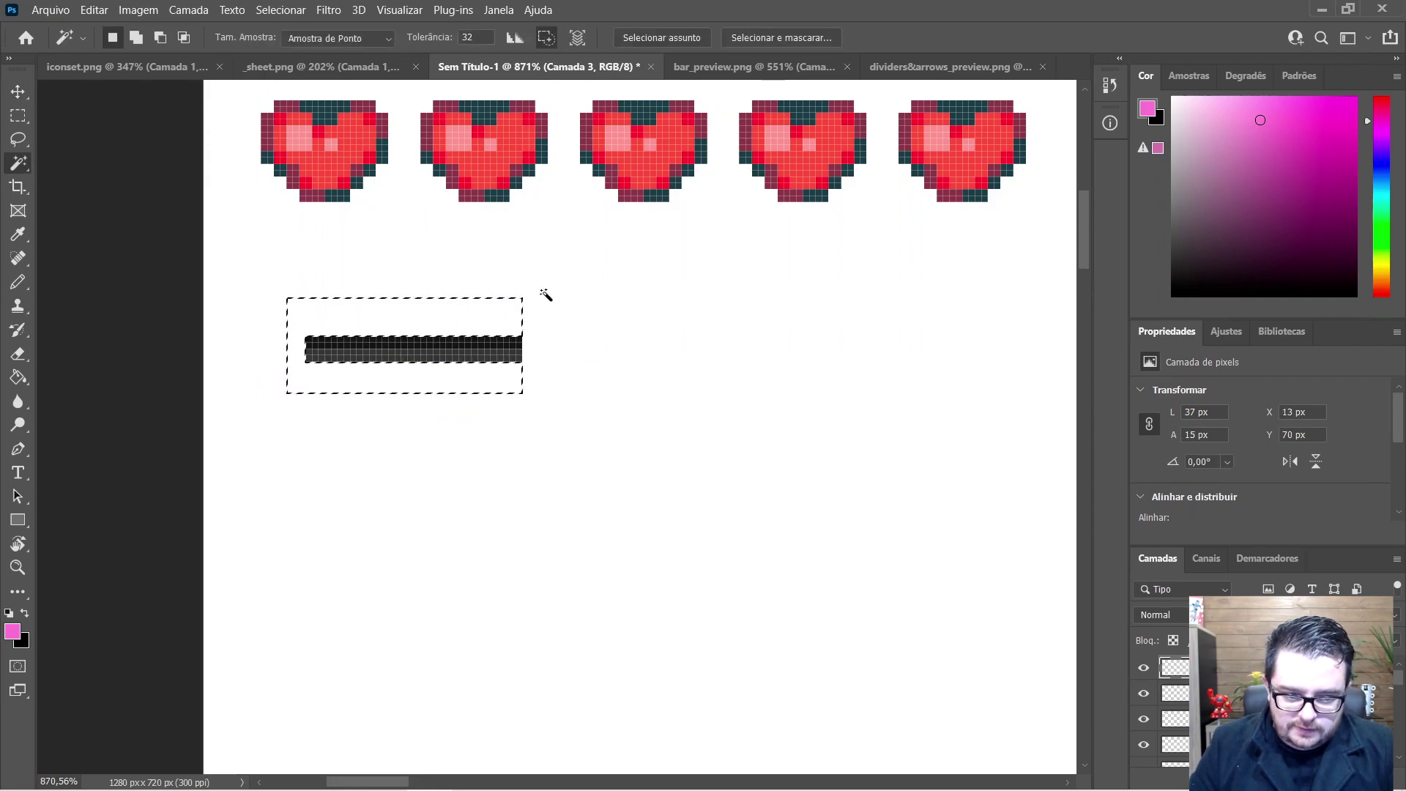
pyautogui.hotkey('ctrl', 'd')
pyautogui.press('v')
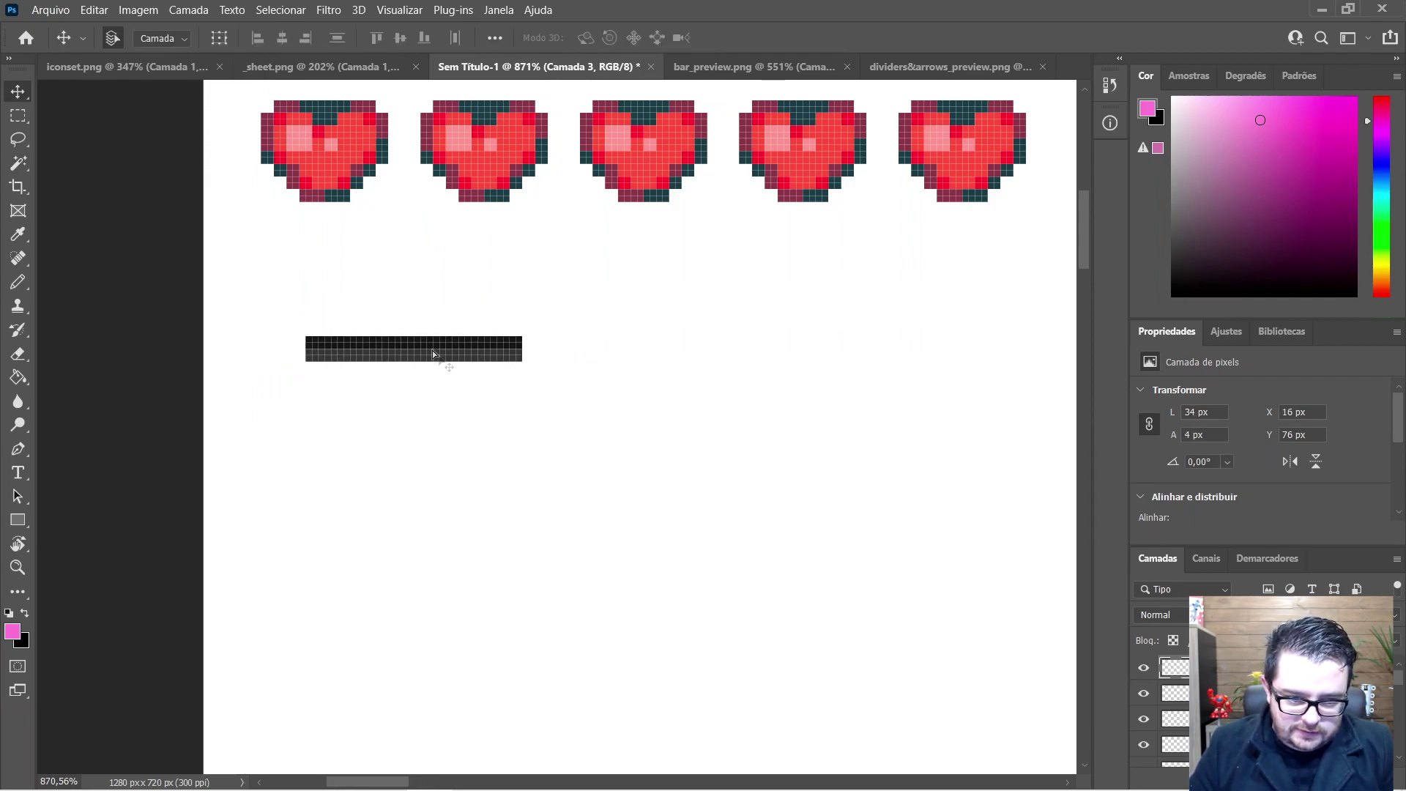
pyautogui.moveTo(442, 360); pyautogui.dragTo(398, 277)
pyautogui.hotkey('ctrl', 'z')
pyautogui.hotkey('ctrl', 'z')
pyautogui.hotkey('ctrl', 'z')
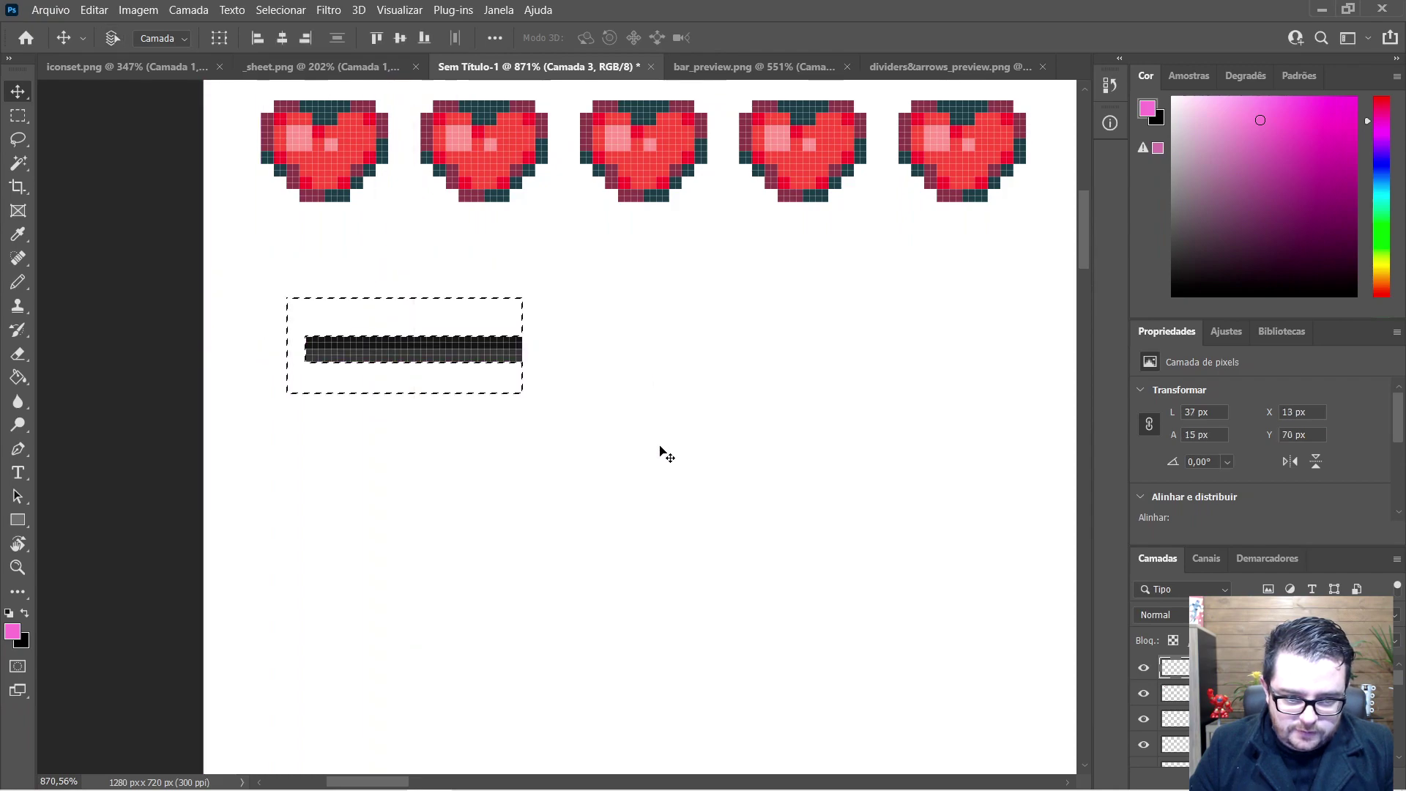
# Step: Hide the white background layer, try moving the divider line closer to the hearts, and undo back to the line's pasted position
pyautogui.click(577, 461)
pyautogui.hotkey('ctrl', 'd')
pyautogui.scroll(-2, 578, 461)
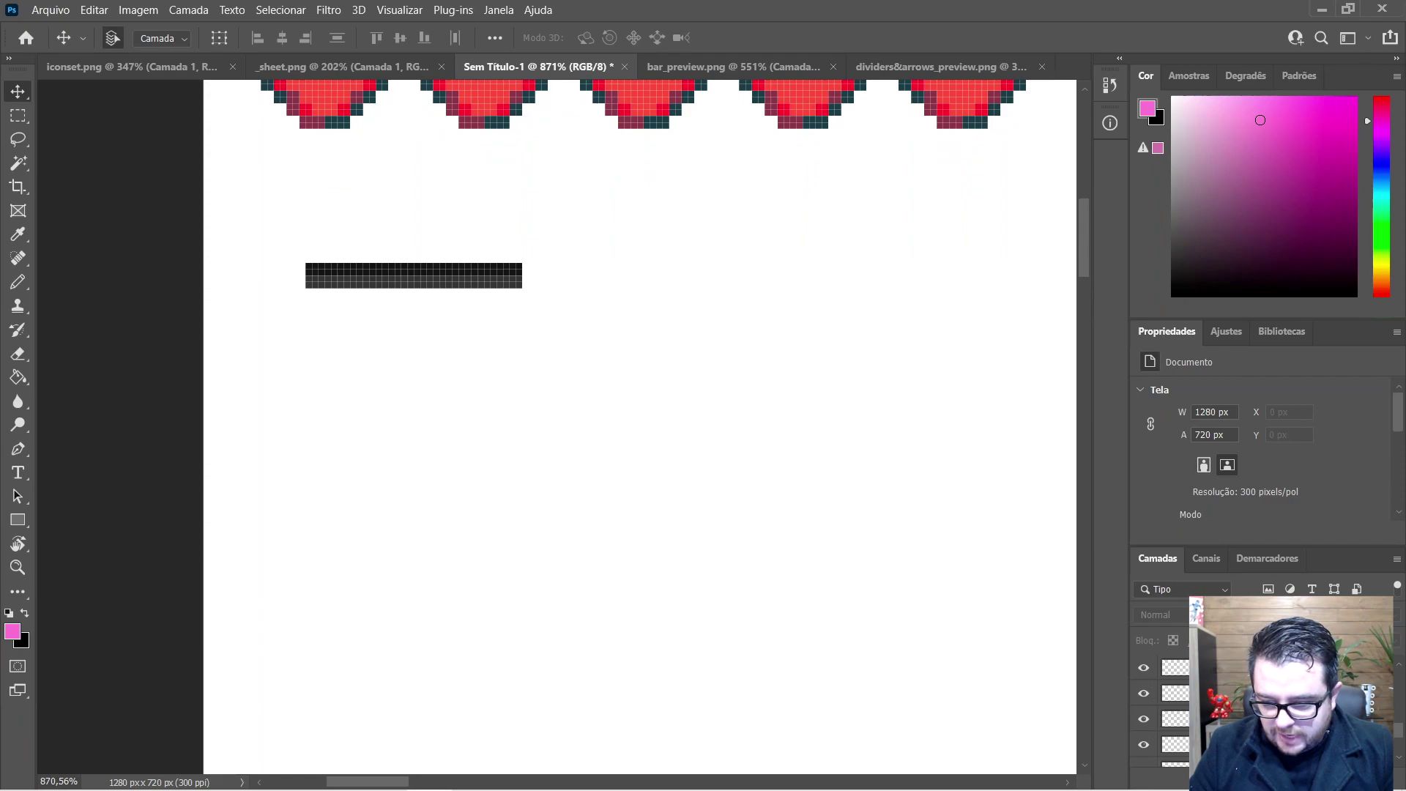
pyautogui.scroll(-1, 1164, 710)
pyautogui.click(1142, 755)
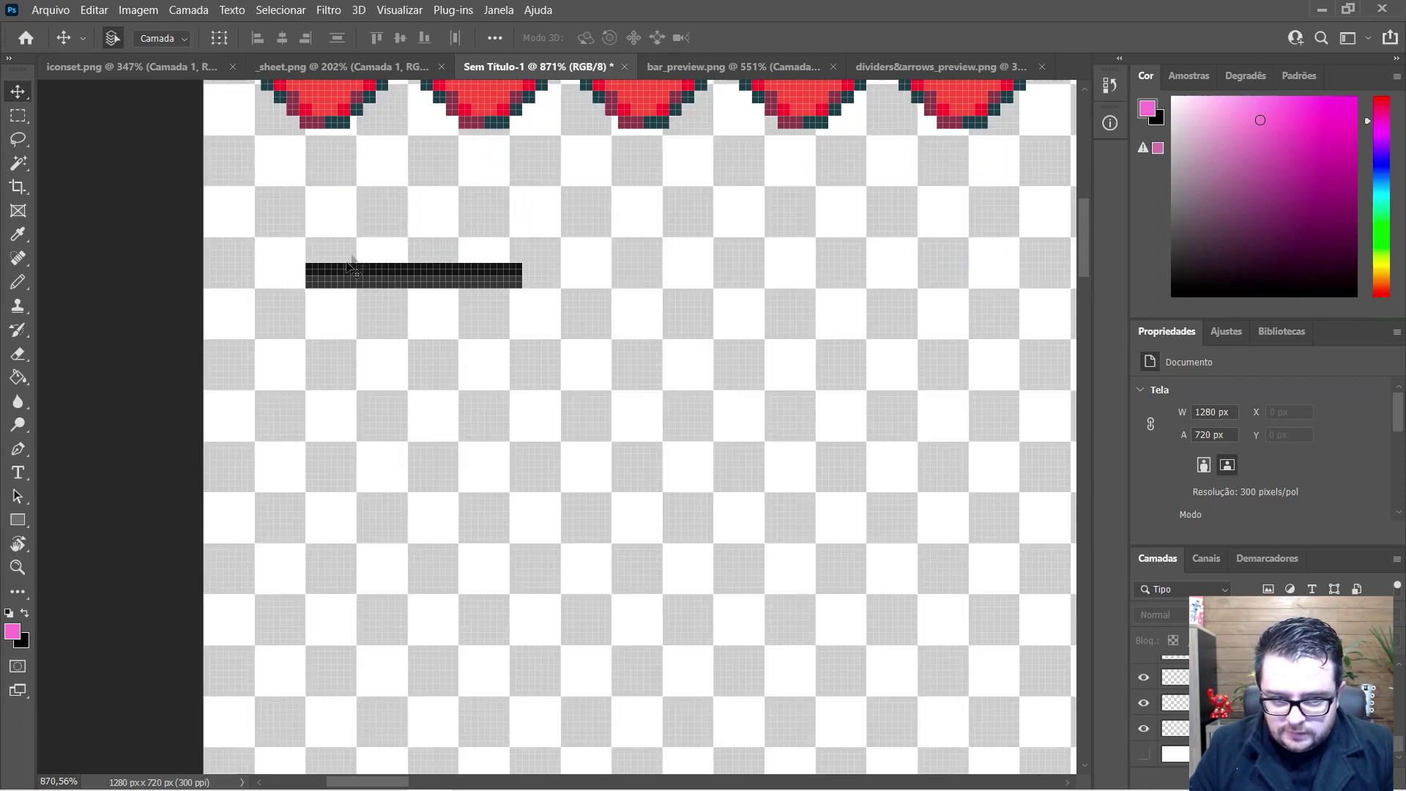
pyautogui.moveTo(404, 277); pyautogui.dragTo(353, 189)
pyautogui.hotkey('ctrl', 'z')
pyautogui.hotkey('ctrl', 'z')
pyautogui.hotkey('ctrl', 'z')
# Step: Place the divider line's layer below the second heart row at X 9 px, Y 63 px
pyautogui.moveTo(552, 356); pyautogui.dragTo(616, 385)
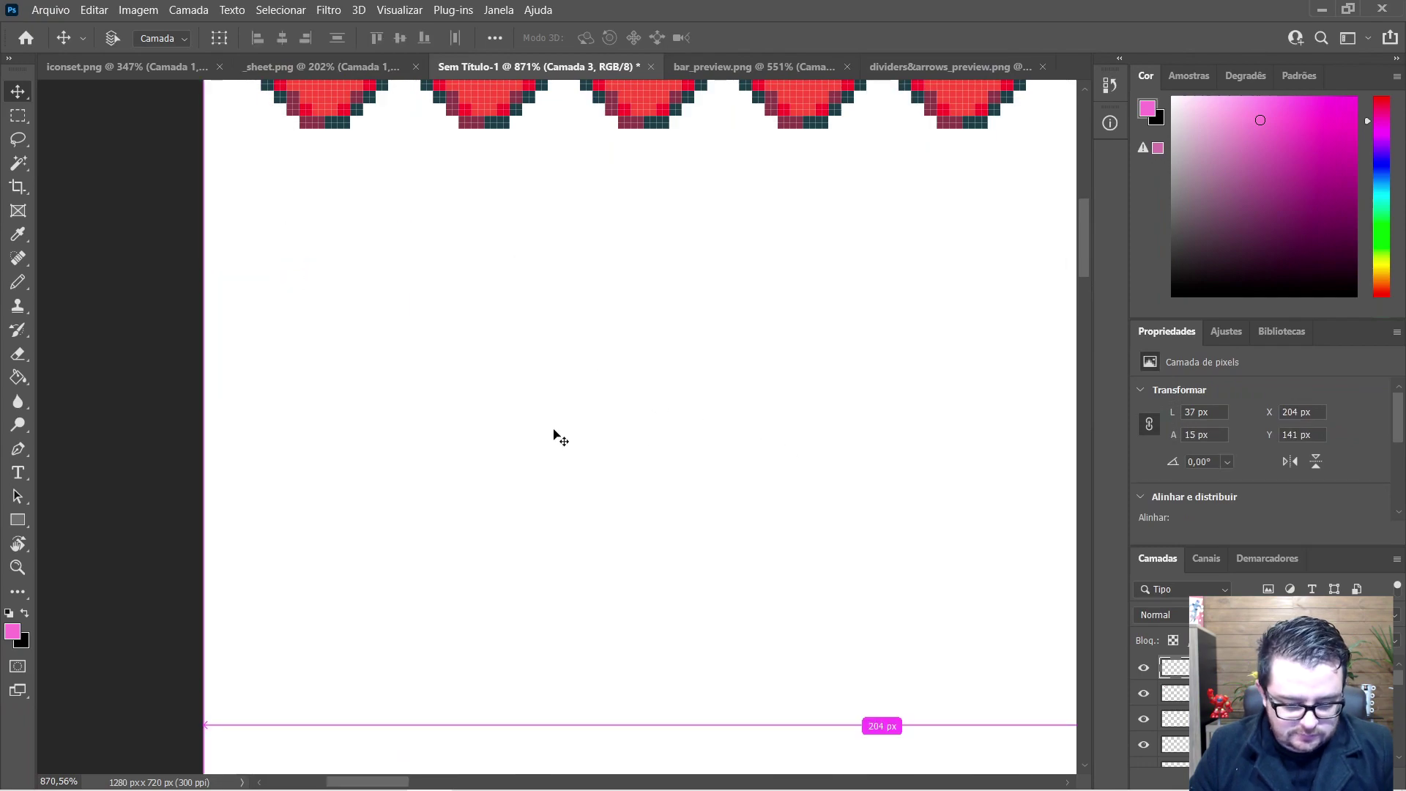
pyautogui.moveTo(560, 438); pyautogui.dragTo(560, 438)
pyautogui.scroll(-6, 669, 361)
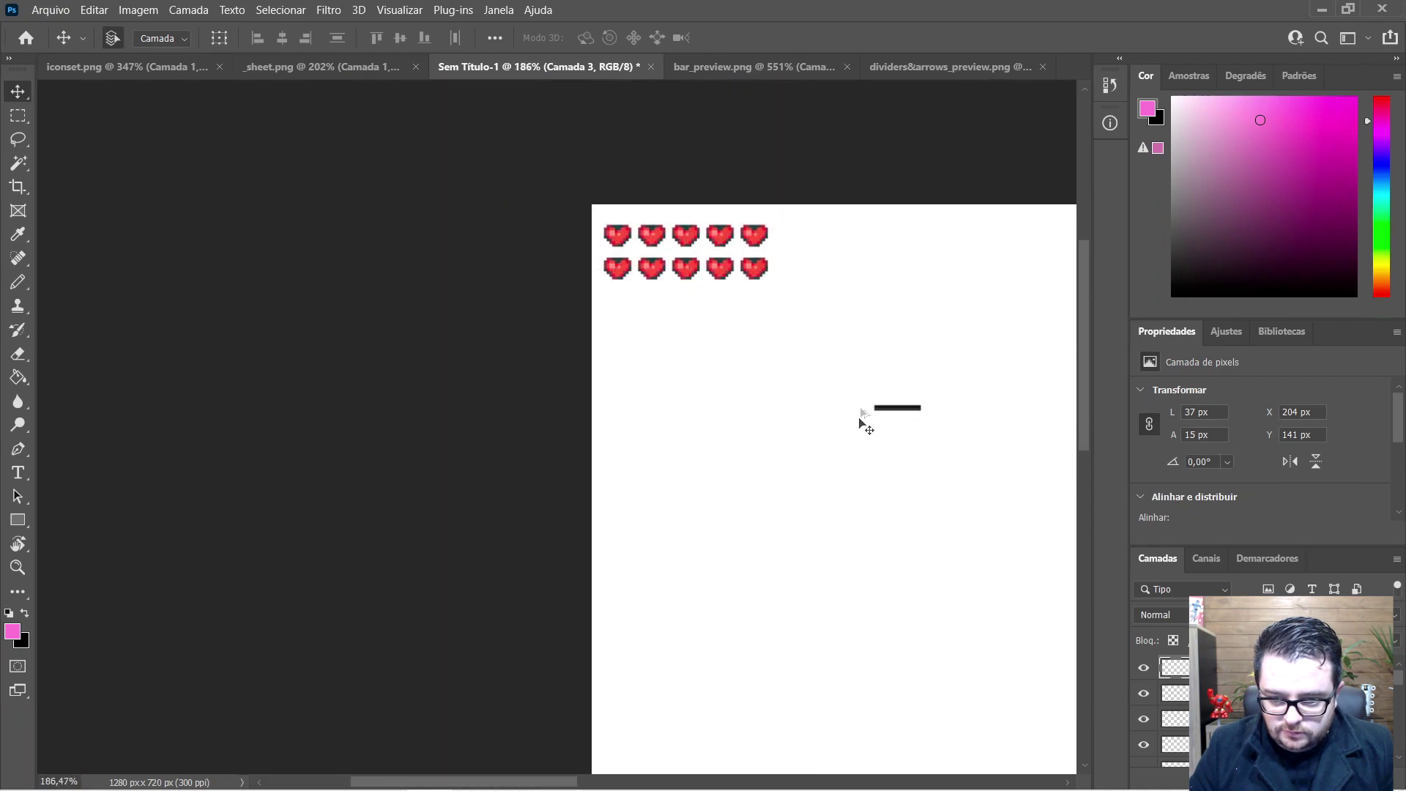
pyautogui.moveTo(886, 416); pyautogui.dragTo(631, 314)
pyautogui.scroll(4, 608, 298)
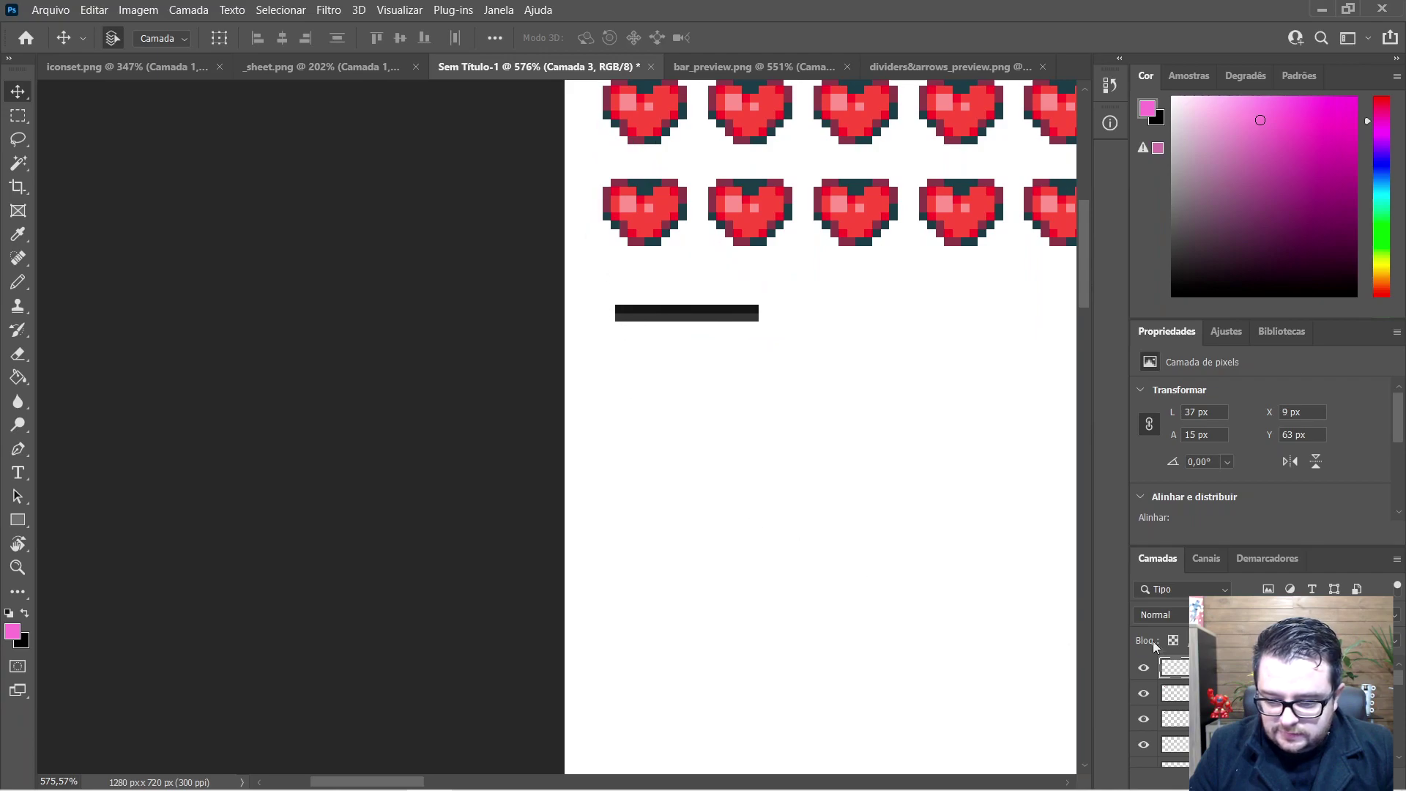
# Step: Hide the white background layer to expose the white area around the divider line
pyautogui.click(930, 641)
pyautogui.scroll(1, 1186, 725)
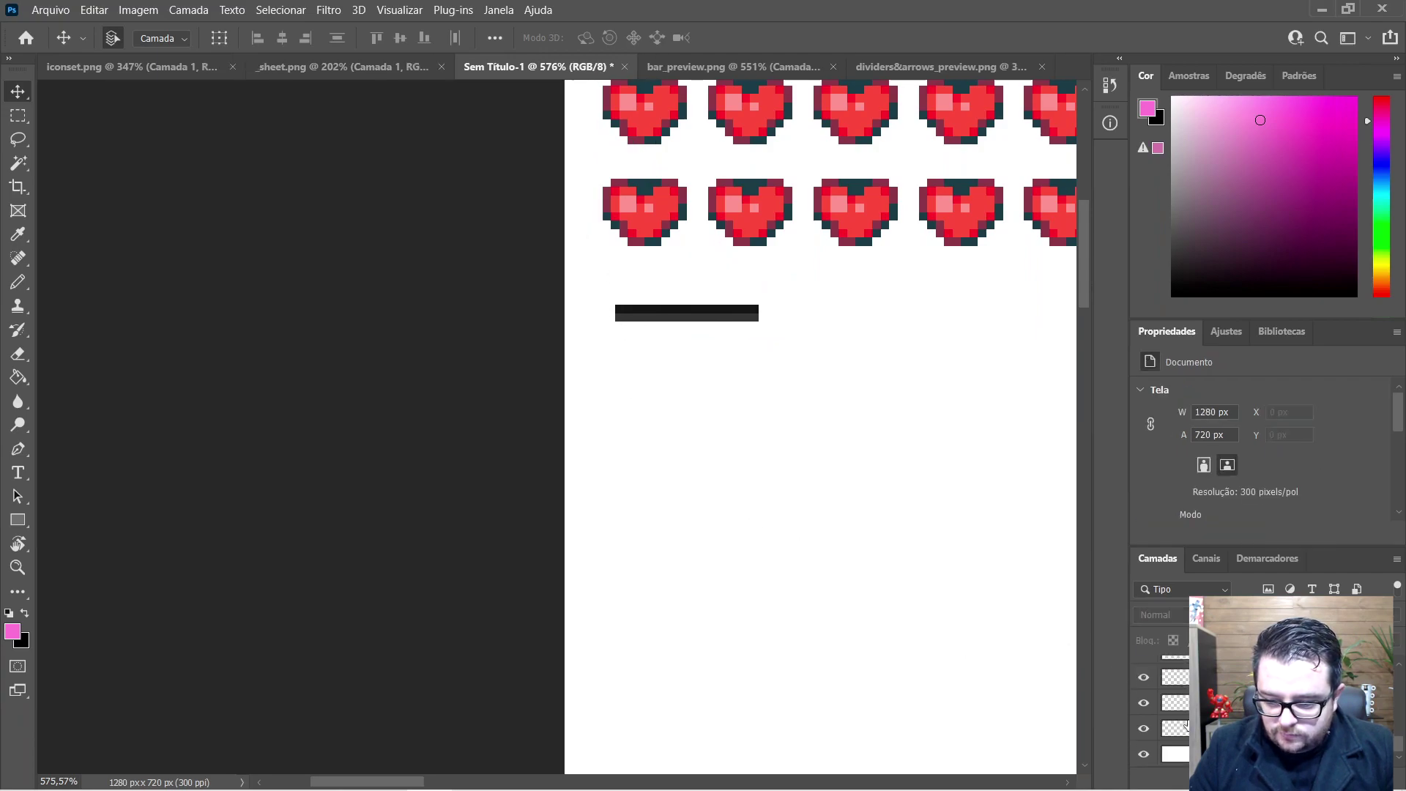
pyautogui.click(1143, 755)
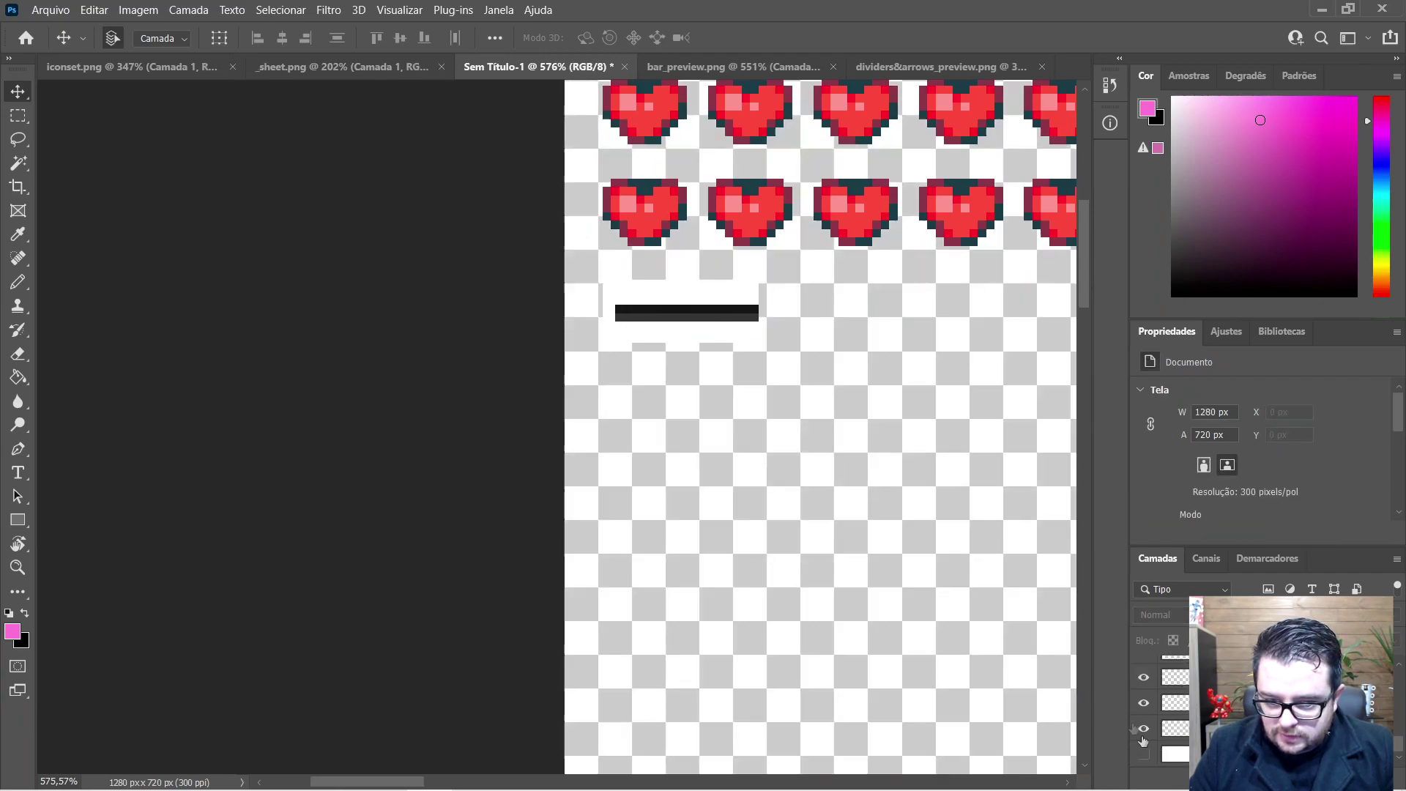
# Step: Select the white area around the divider line on its own layer with the Magic Wand, delete it and clear the selection
pyautogui.press('w')
pyautogui.click(680, 310)
pyautogui.press('Return')
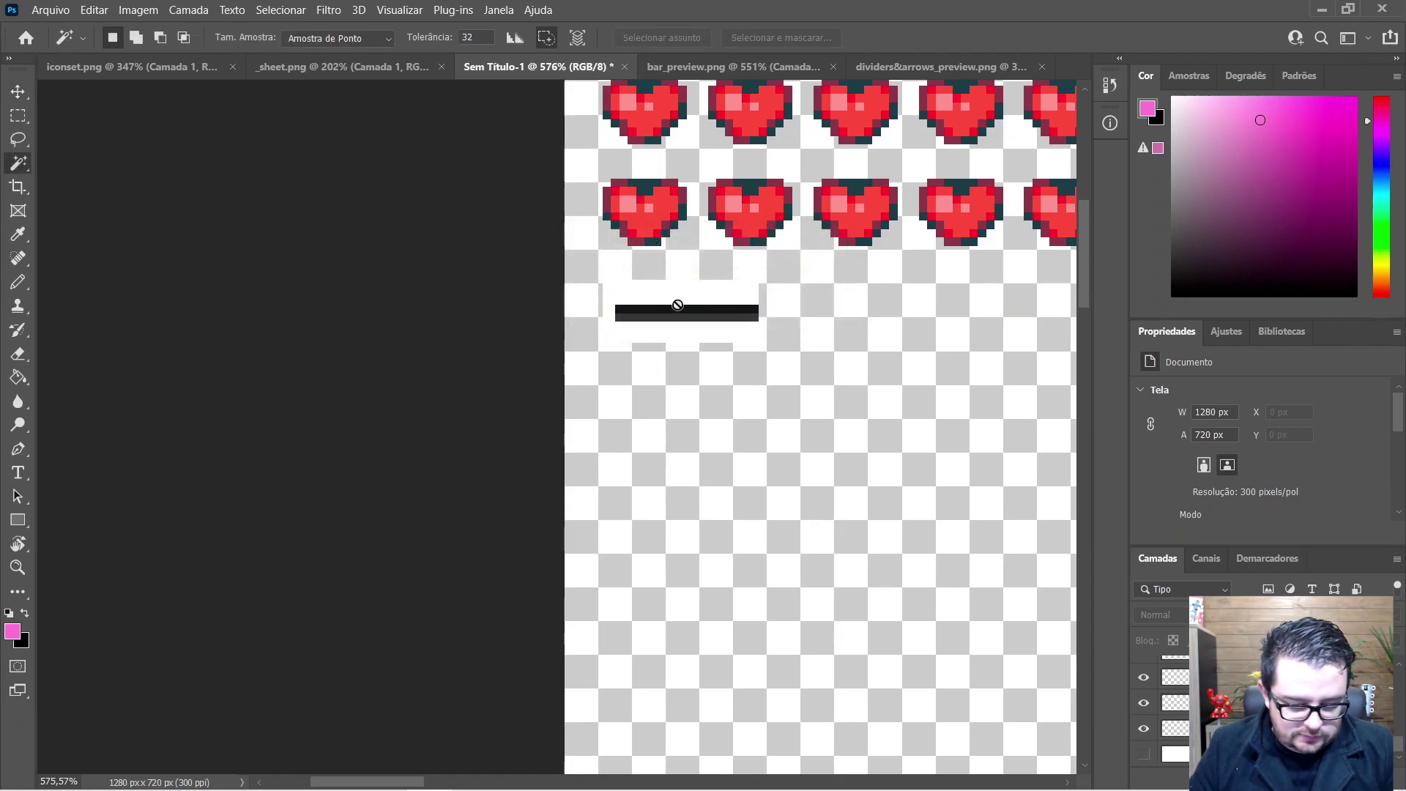
pyautogui.hotkey('alt', '.')
pyautogui.click(671, 292)
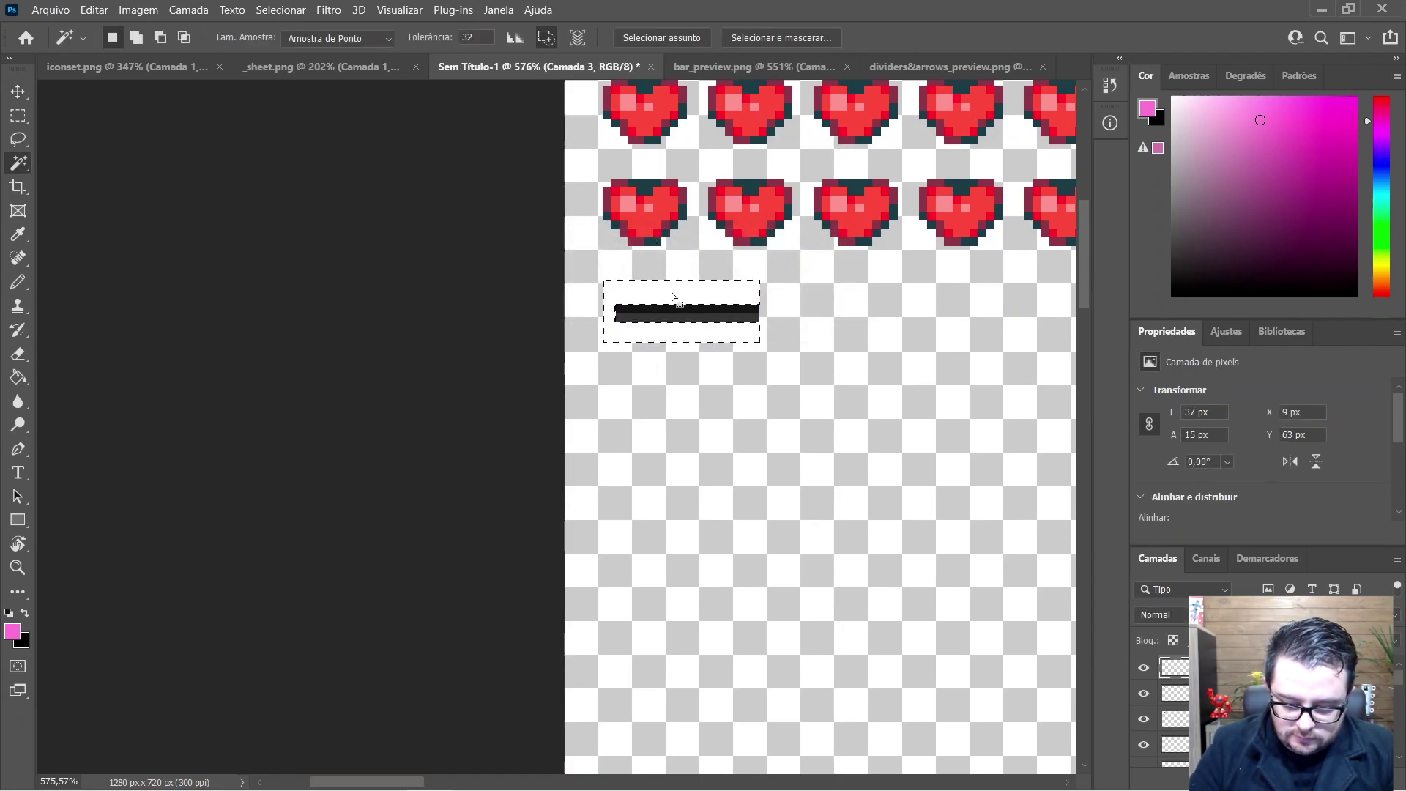
pyautogui.press('Delete')
pyautogui.hotkey('ctrl', 's')
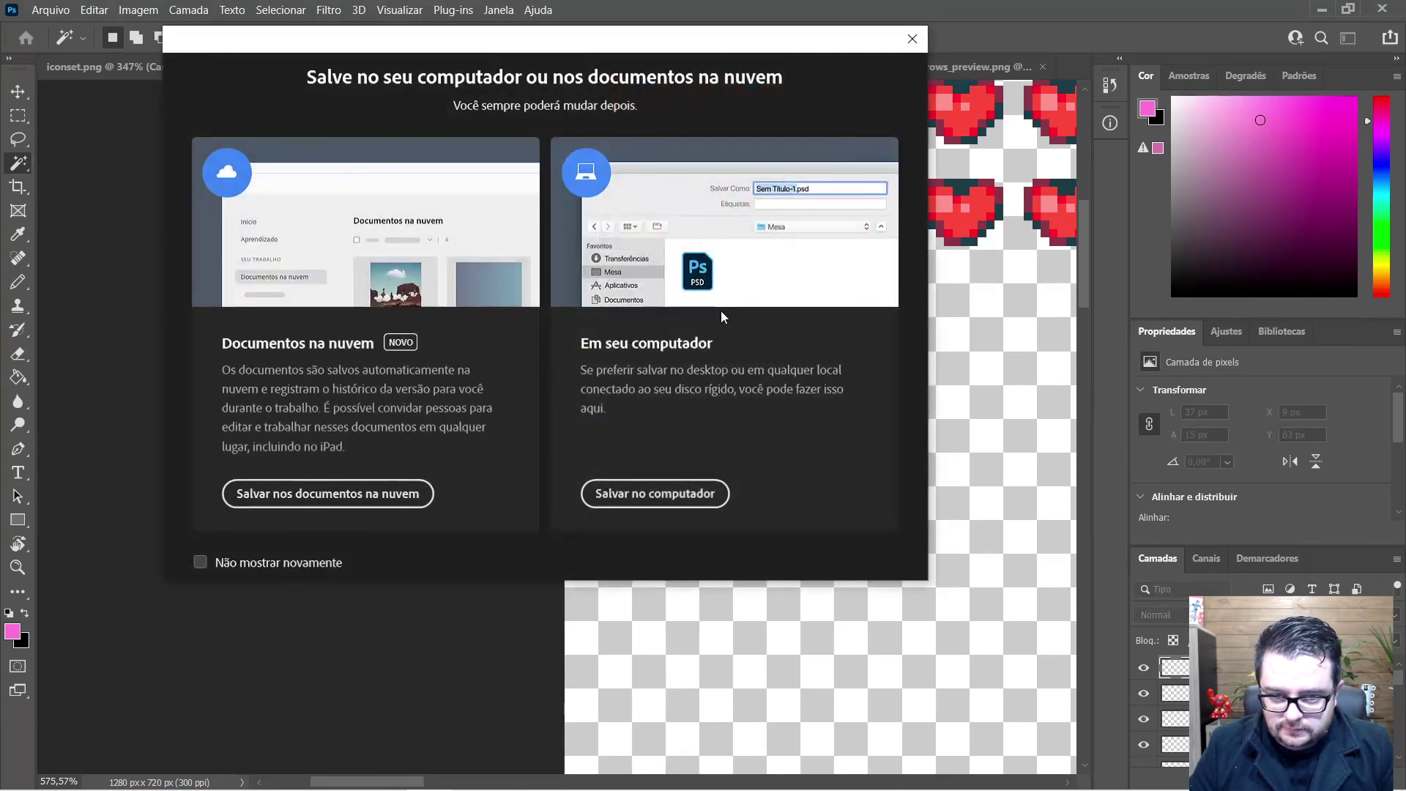
pyautogui.press('Escape')
pyautogui.hotkey('ctrl', 'd')
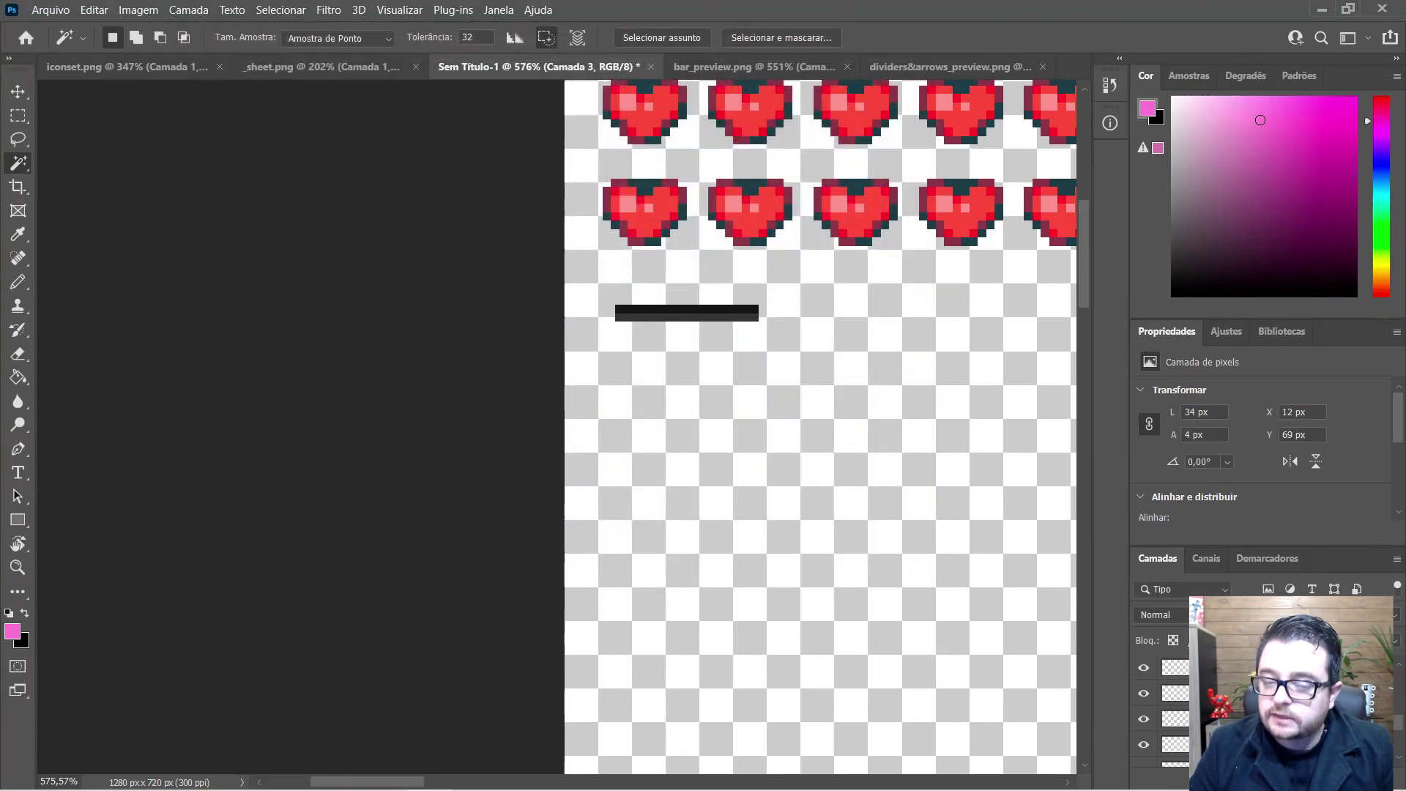
# Step: Show the white background layer again and align the divider line with the hearts' left edge at X 9 px, Y 65 px
pyautogui.scroll(-1, 1186, 722)
pyautogui.click(1140, 756)
pyautogui.scroll(5, 596, 323)
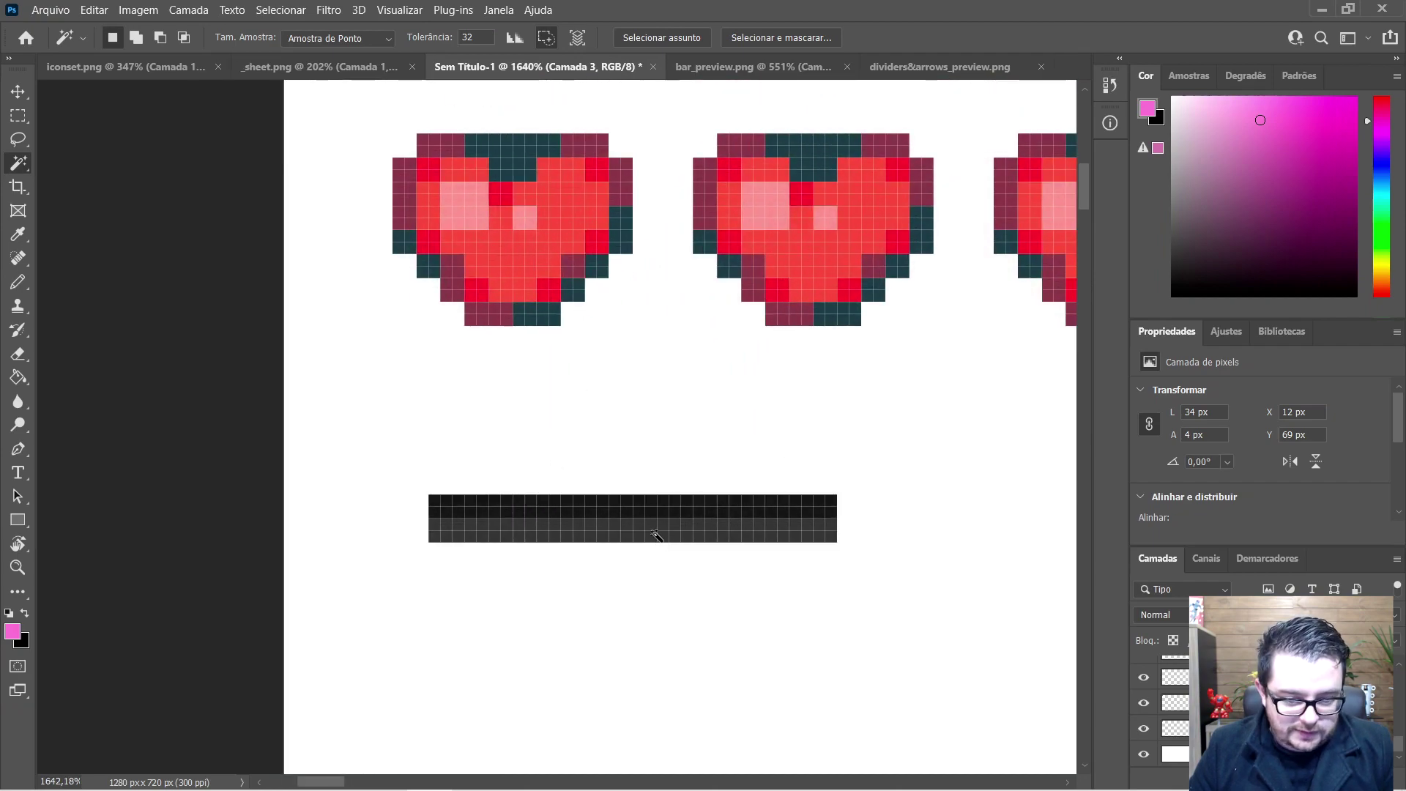
pyautogui.press('v')
pyautogui.moveTo(626, 533); pyautogui.dragTo(586, 492)
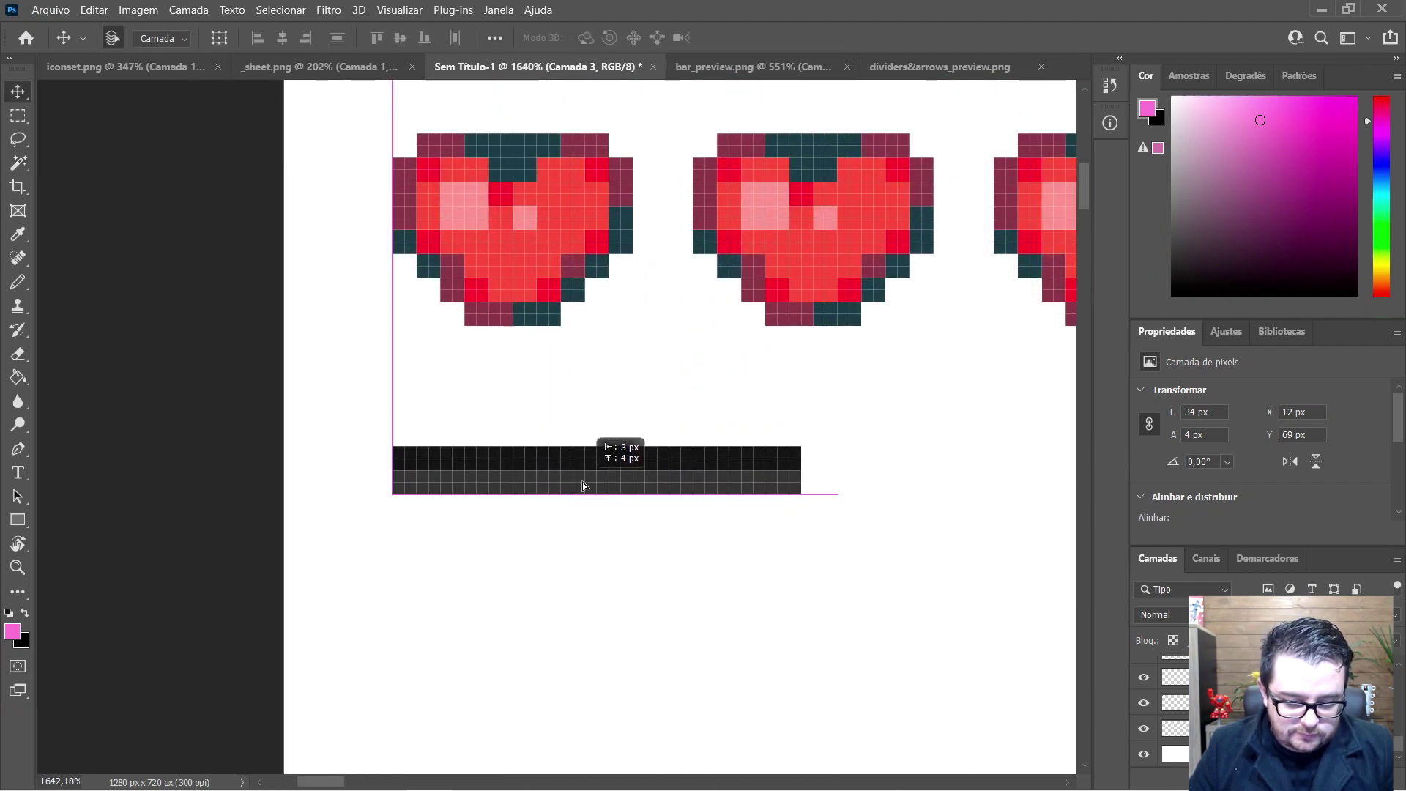
# Step: Stretch the divider line downward to a height of 7 px and apply the transformation
pyautogui.hotkey('ctrl', 't')
pyautogui.moveTo(594, 494); pyautogui.dragTo(593, 537)
pyautogui.press('Return')
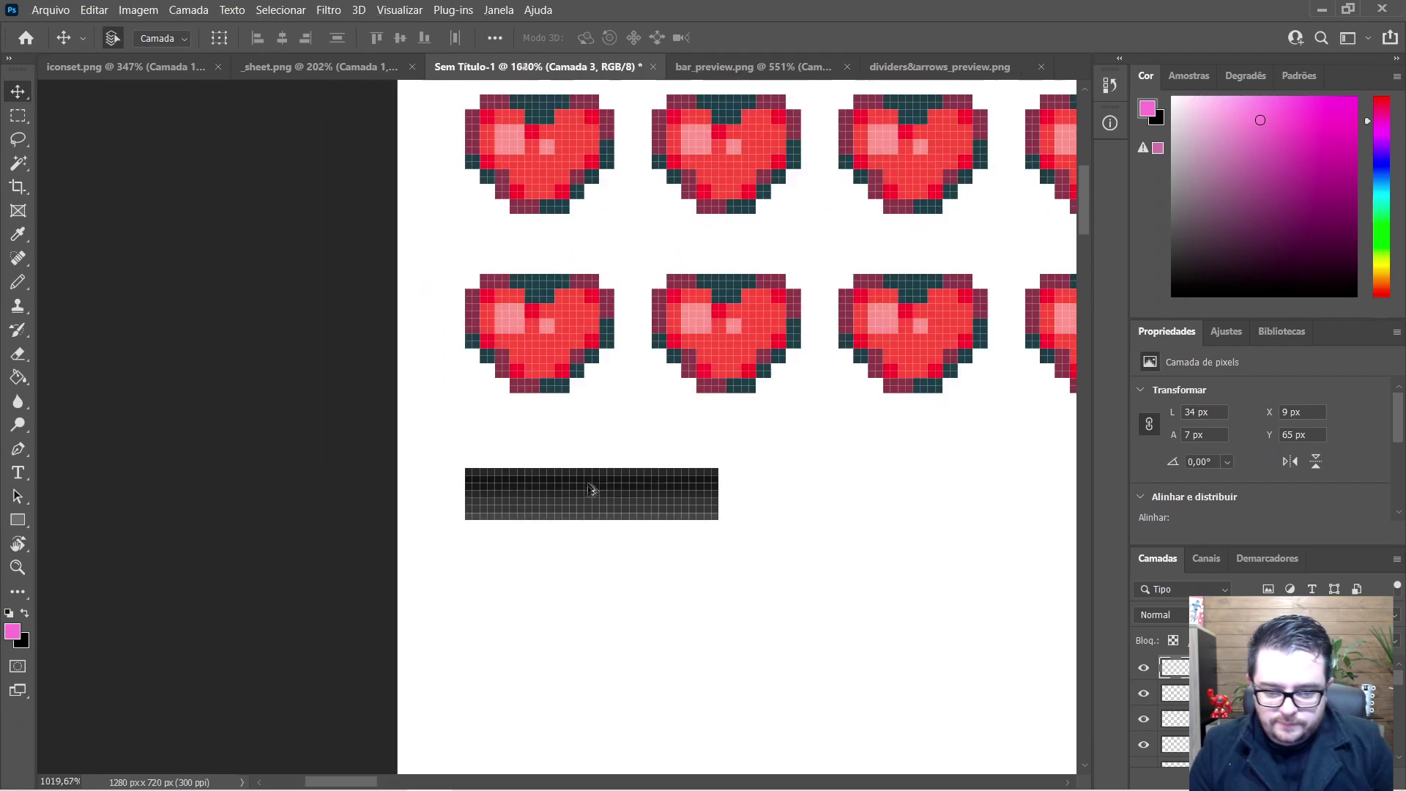
# Step: Move the thickened bar up to Y 64 px below the hearts
pyautogui.scroll(-5, 590, 492)
pyautogui.press('ctrl')
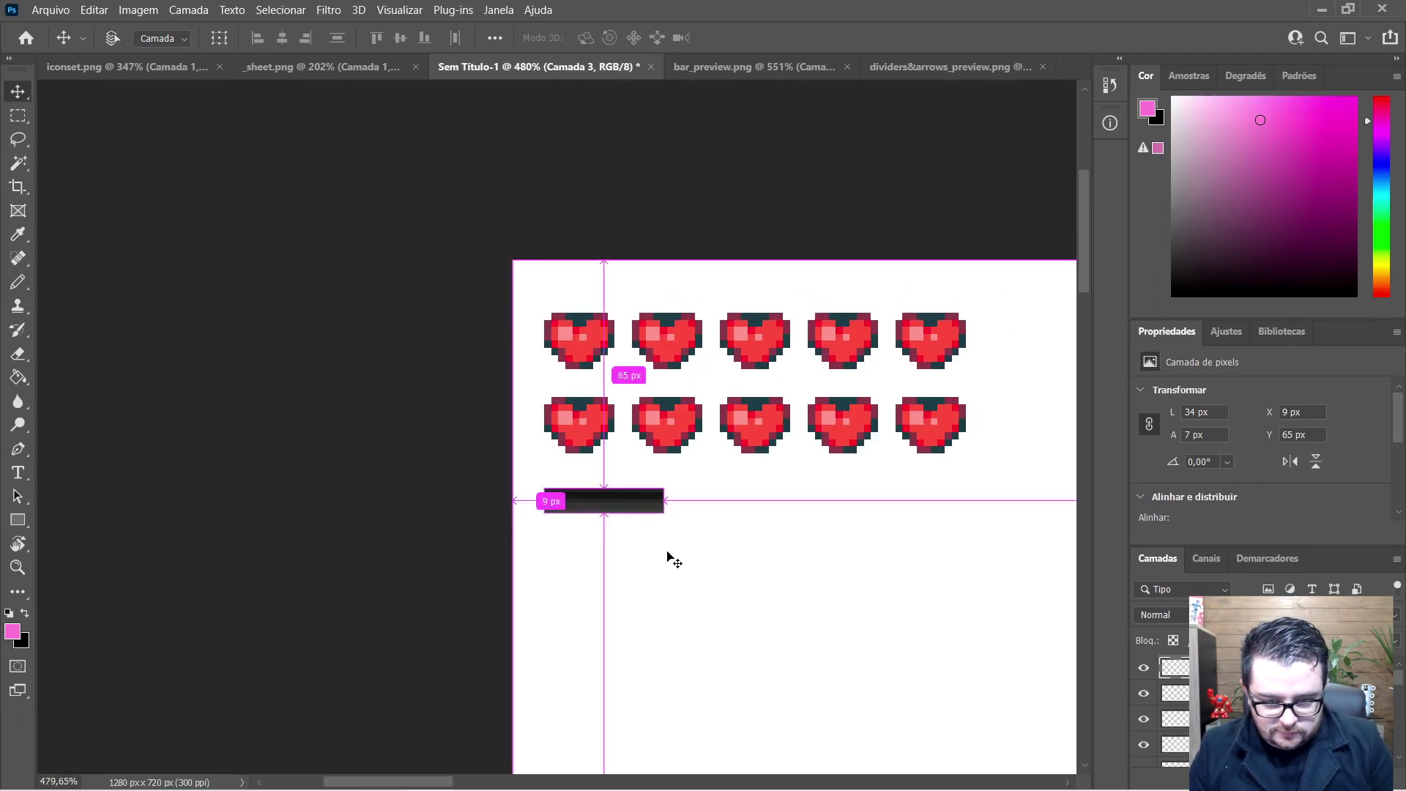
pyautogui.scroll(4, 643, 525)
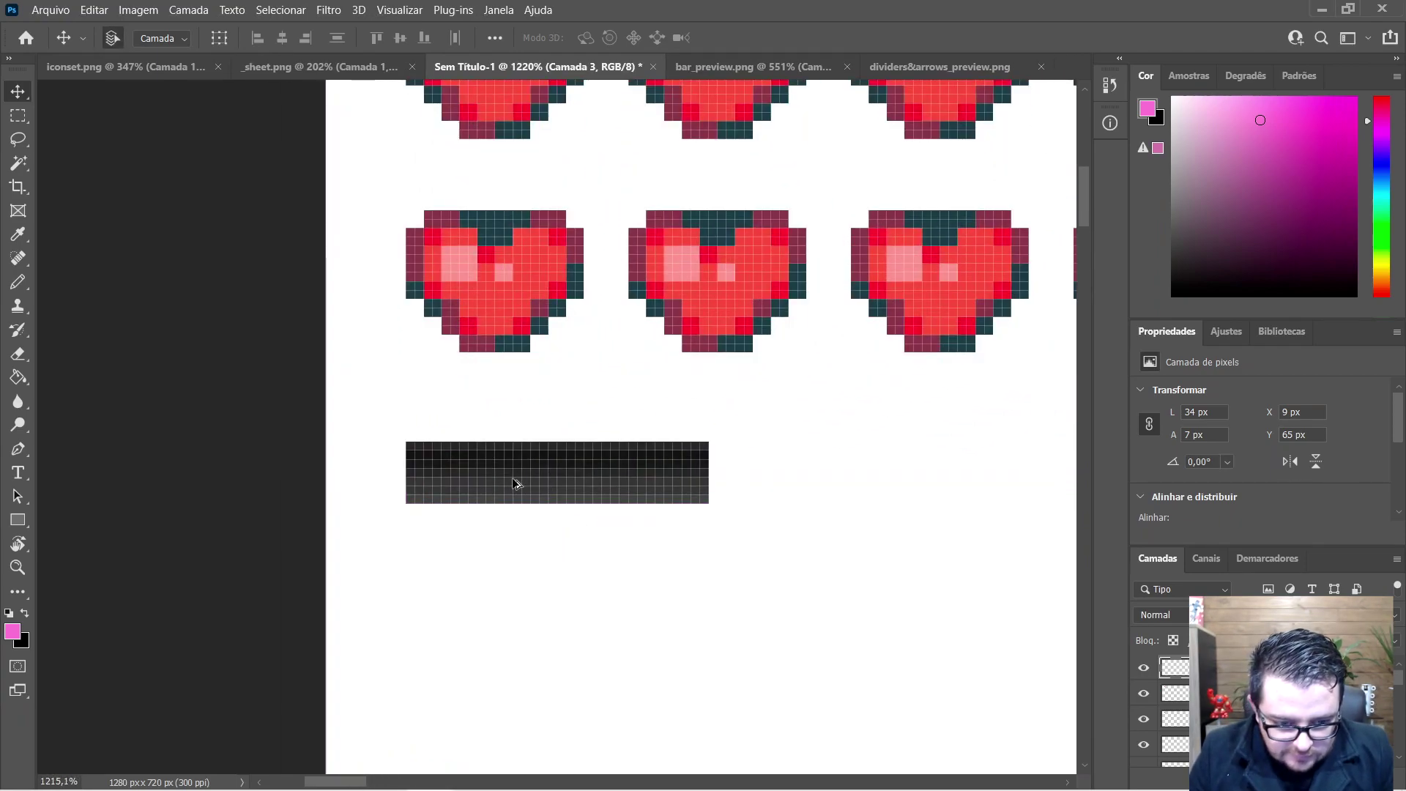
pyautogui.scroll(3, 515, 484)
pyautogui.moveTo(534, 584)
pyautogui.mouseDown()
pyautogui.moveTo(517, 577)
pyautogui.moveTo(534, 573)
pyautogui.mouseUp()
pyautogui.scroll(4, 555, 588)
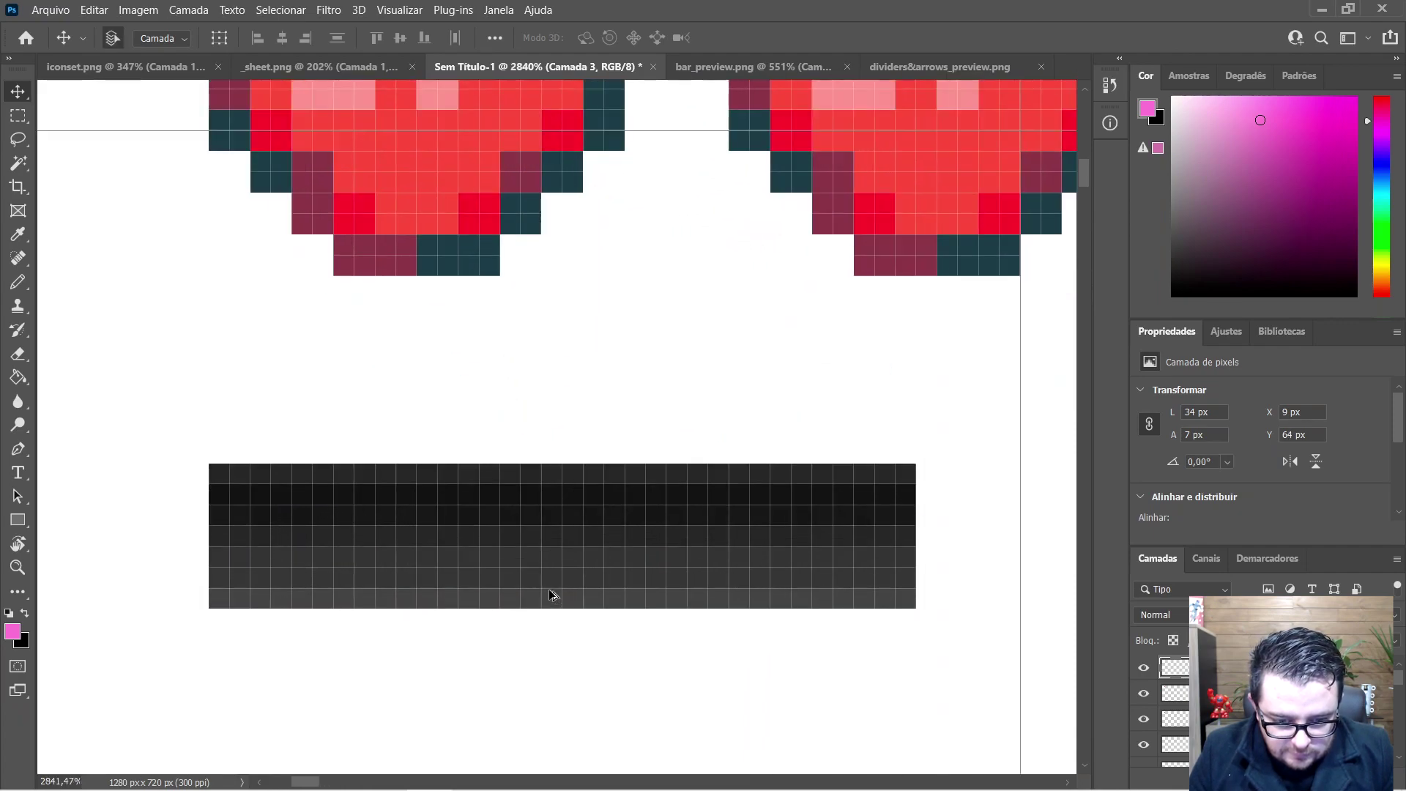
# Step: Even out the upper rows of the bar to one flat near-black sampled from it, using a 3 px Pencil
pyautogui.press('b')
pyautogui.keyDown('alt'); pyautogui.click(361, 496); pyautogui.keyUp('alt')
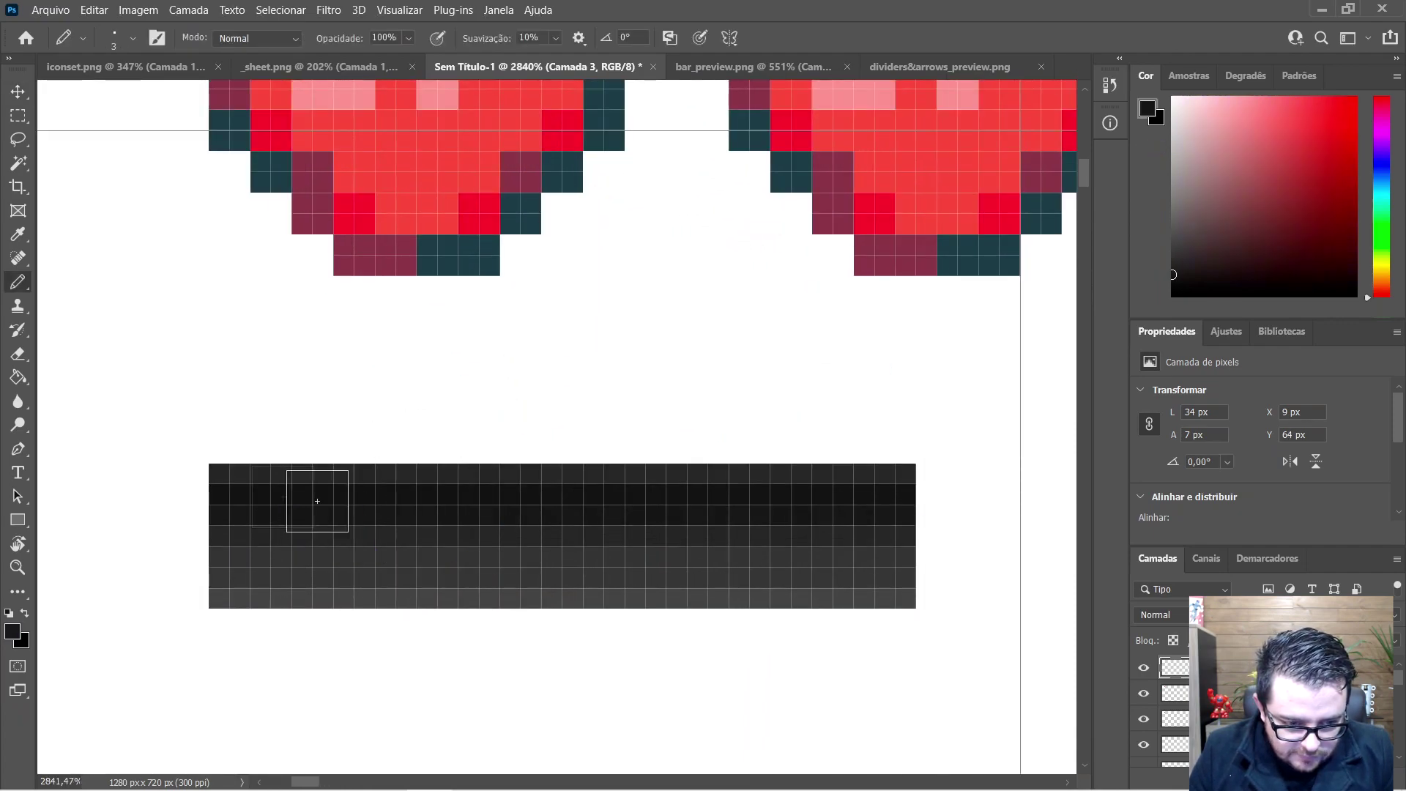
pyautogui.moveTo(240, 497)
pyautogui.mouseDown()
pyautogui.moveTo(865, 499)
pyautogui.moveTo(884, 529)
pyautogui.moveTo(242, 518)
pyautogui.mouseUp()
pyautogui.scroll(-10, 252, 518)
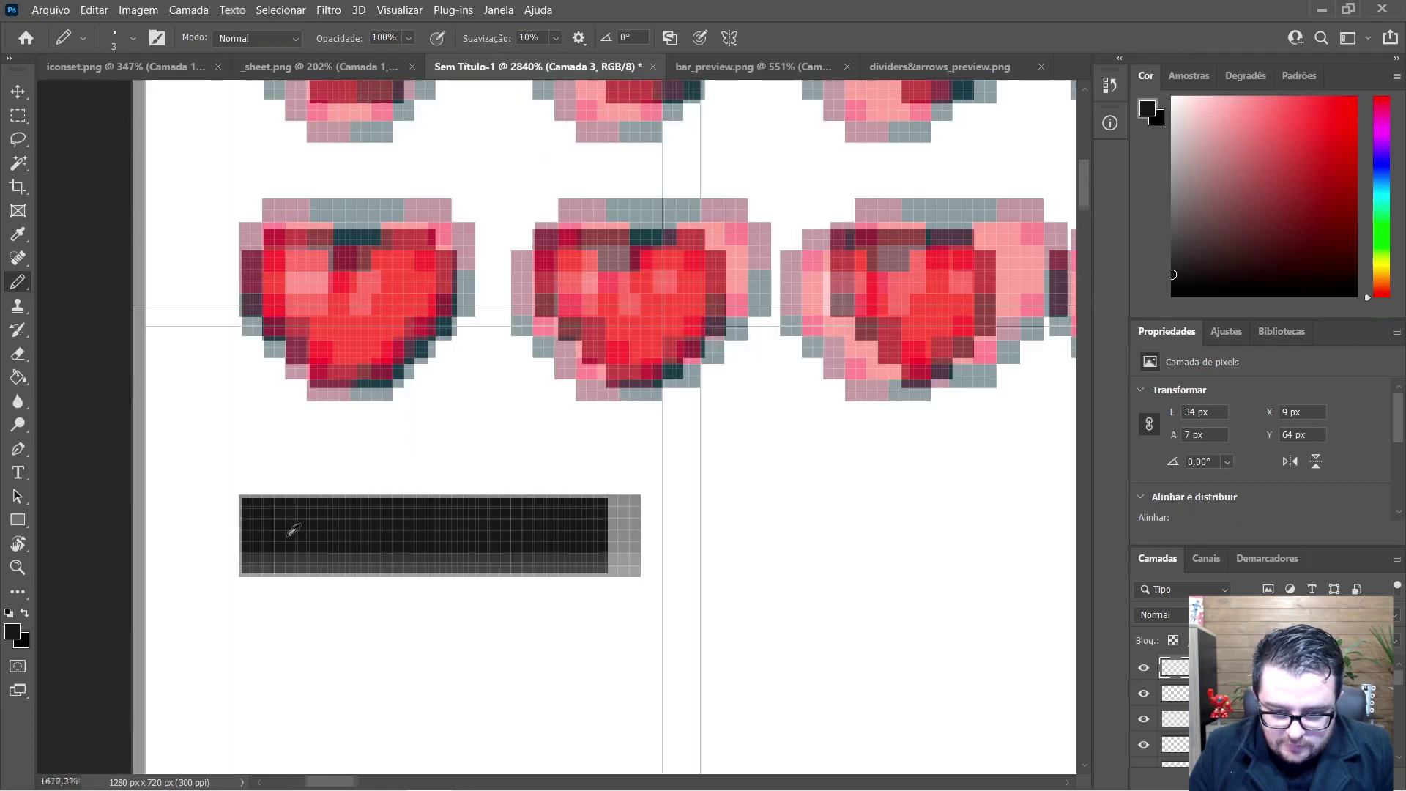
# Step: Stretch the dark bar to a width of 120 px so it spans the five hearts, and apply the transformation
pyautogui.press('v')
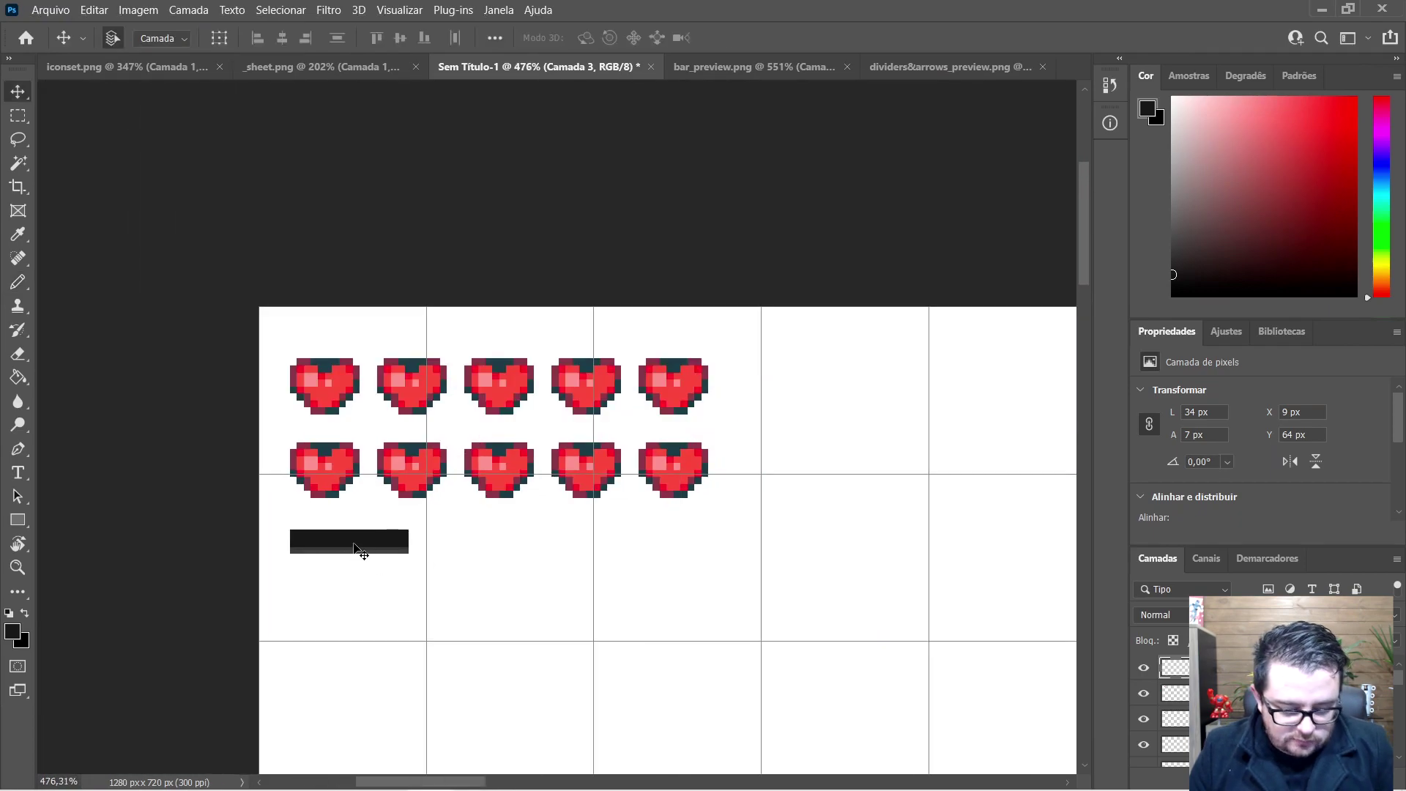
pyautogui.hotkey('ctrl', 't')
pyautogui.moveTo(411, 543); pyautogui.dragTo(717, 554)
pyautogui.press('Return')
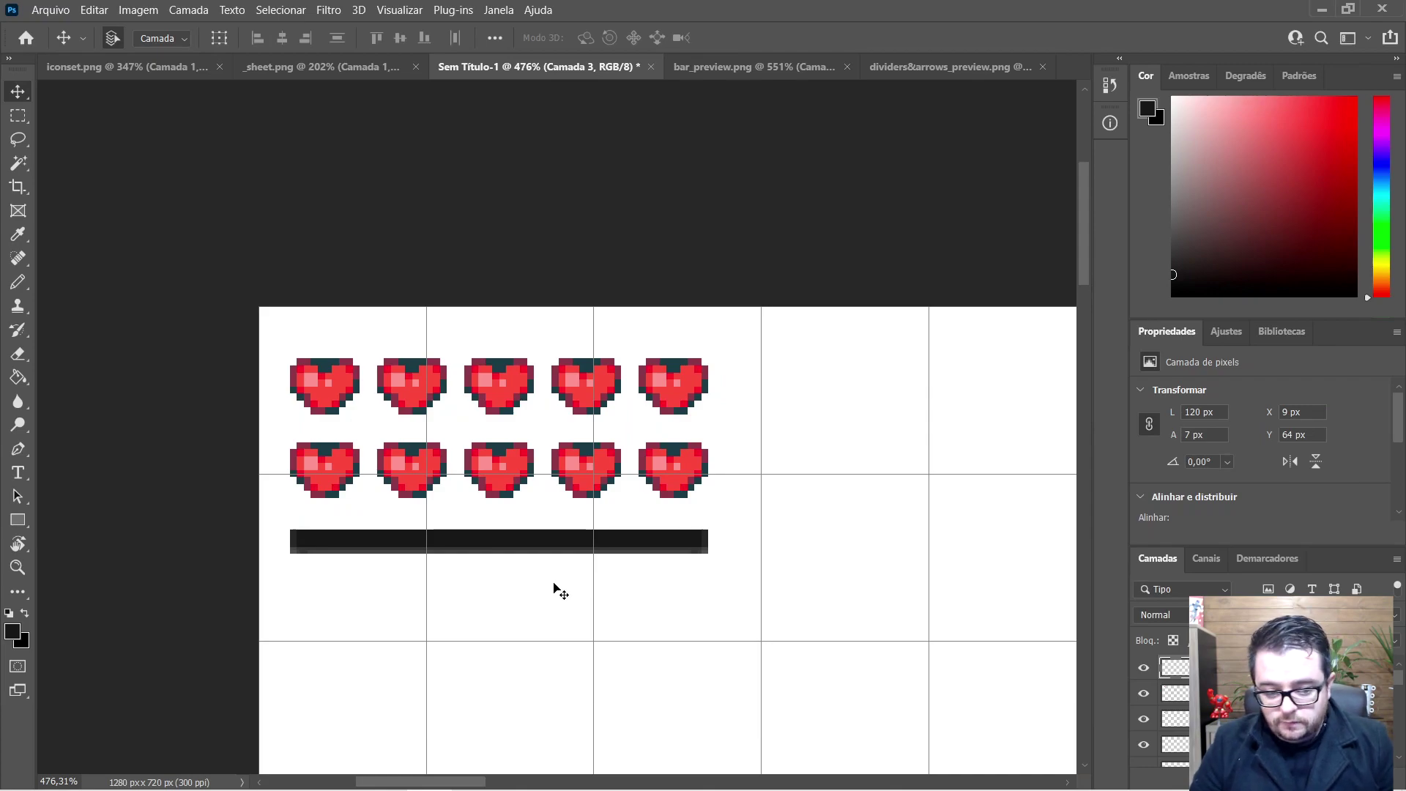
# Step: Repaint the off-colour pixels at the bar's left end with the sampled near-black and dark grey
pyautogui.scroll(10, 203, 583)
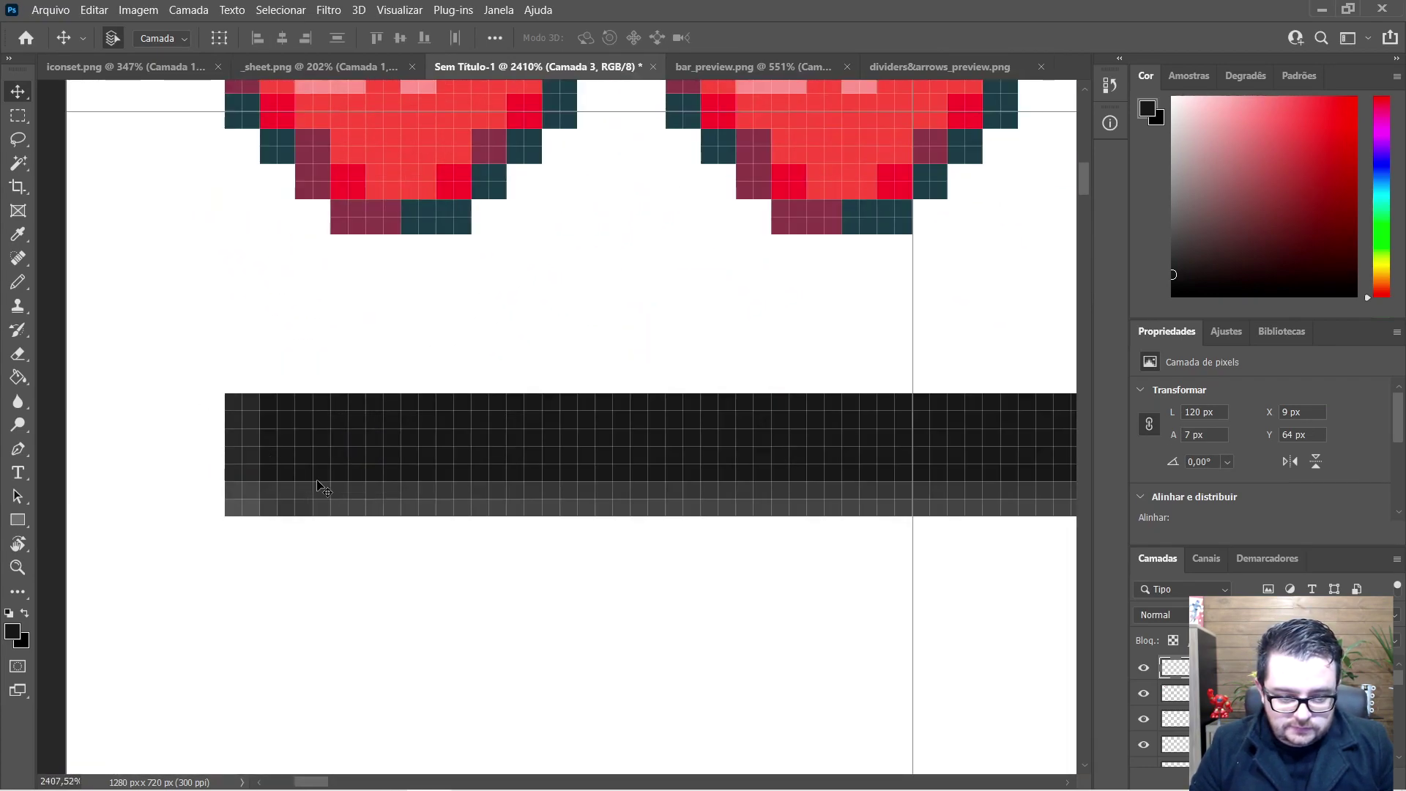
pyautogui.press('b')
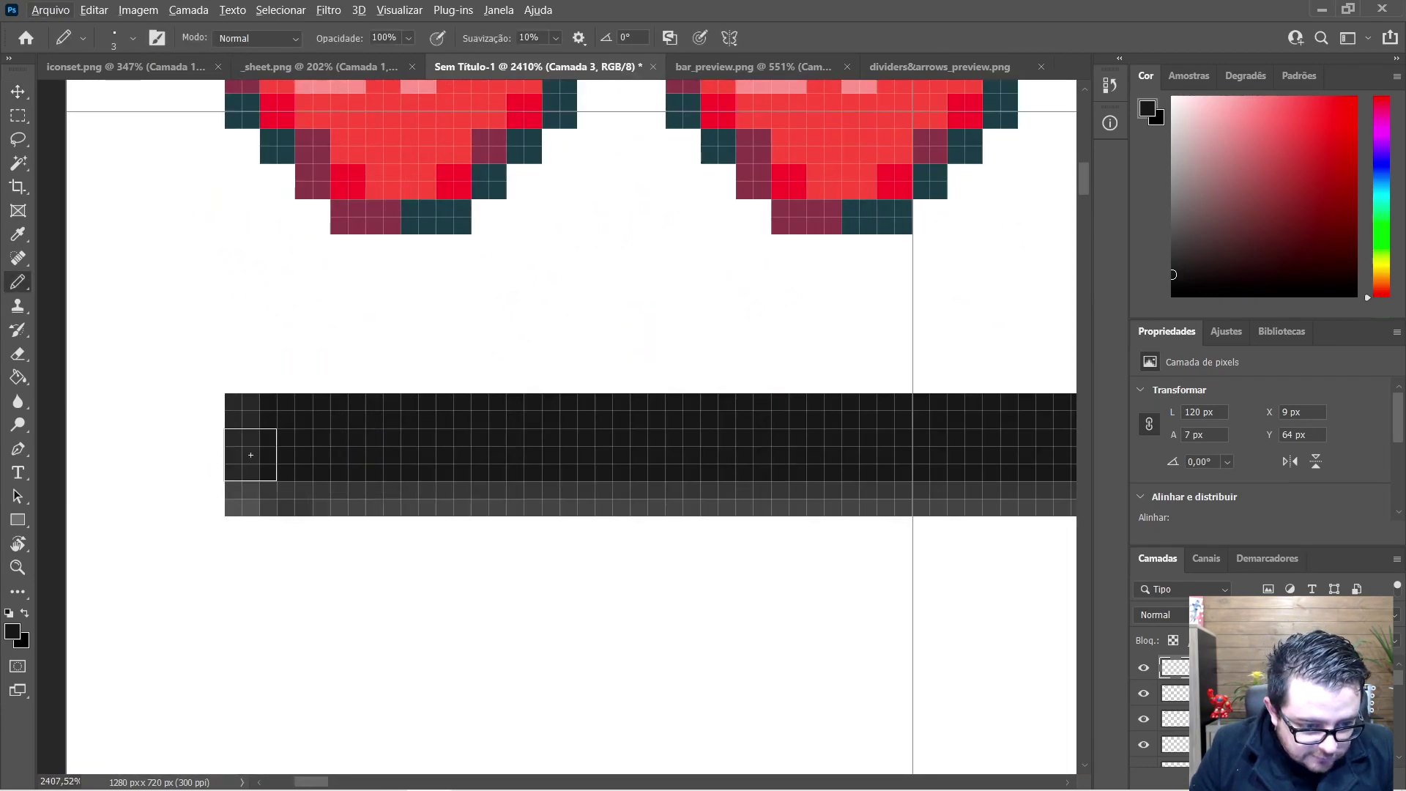
pyautogui.keyDown('alt'); pyautogui.click(286, 488); pyautogui.keyUp('alt')
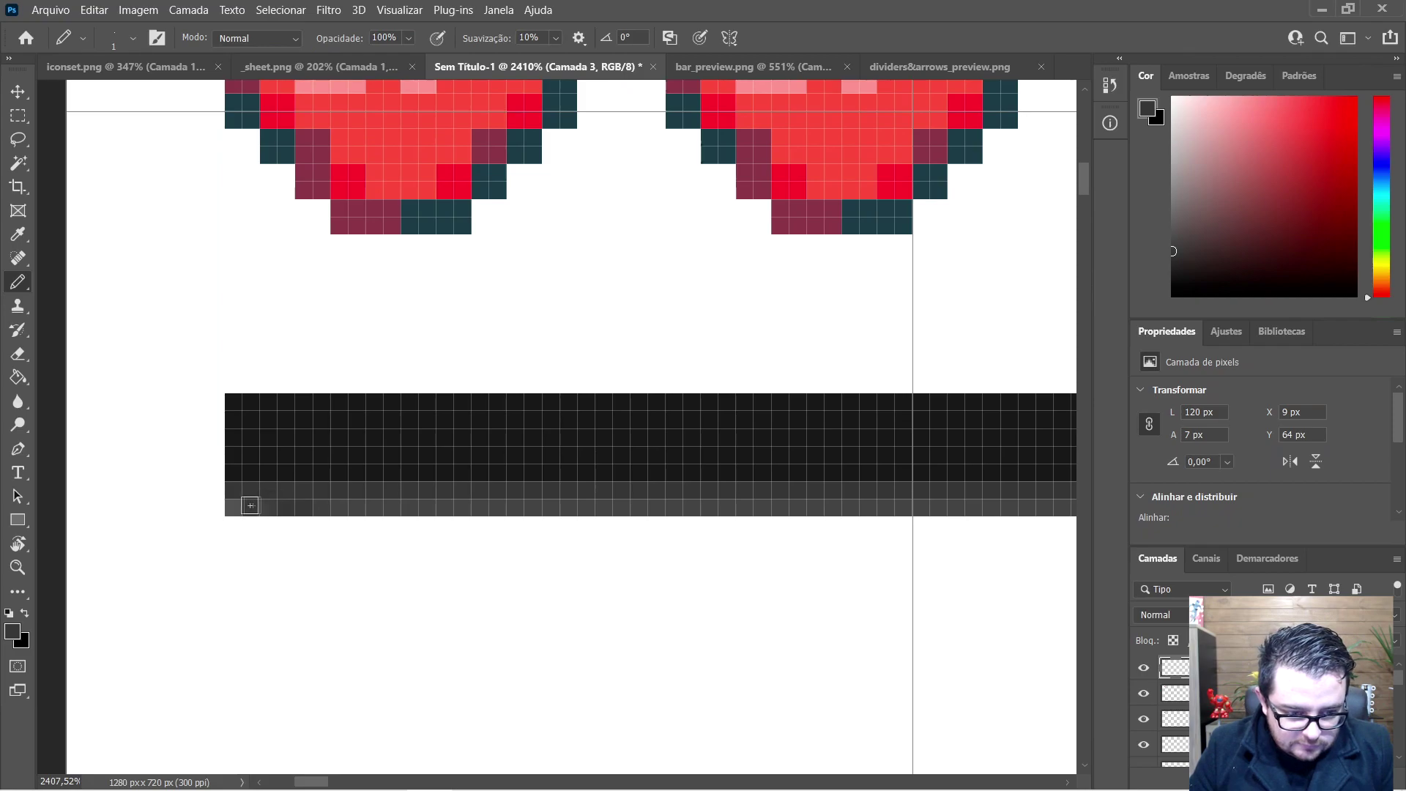
pyautogui.scroll(-5, 380, 533)
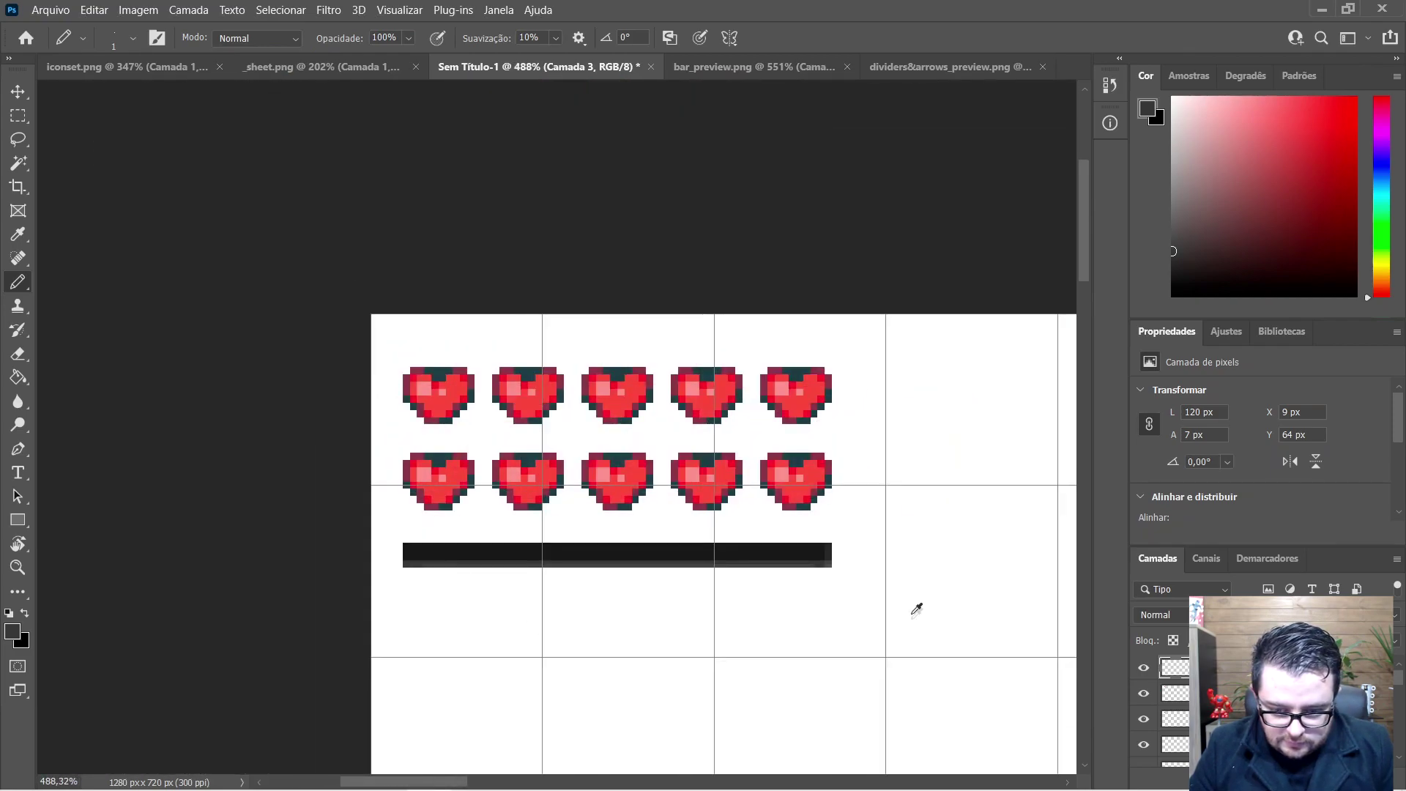
# Step: Repaint the off-colour pixels at the bar's right end with its sampled grey and near-black, using a 1 px Pencil
pyautogui.scroll(5, 828, 567)
pyautogui.click(809, 528)
pyautogui.keyDown('alt'); pyautogui.click(784, 461); pyautogui.keyUp('alt')
pyautogui.moveTo(803, 437)
pyautogui.mouseDown()
pyautogui.moveTo(812, 505)
pyautogui.moveTo(820, 456)
pyautogui.mouseUp()
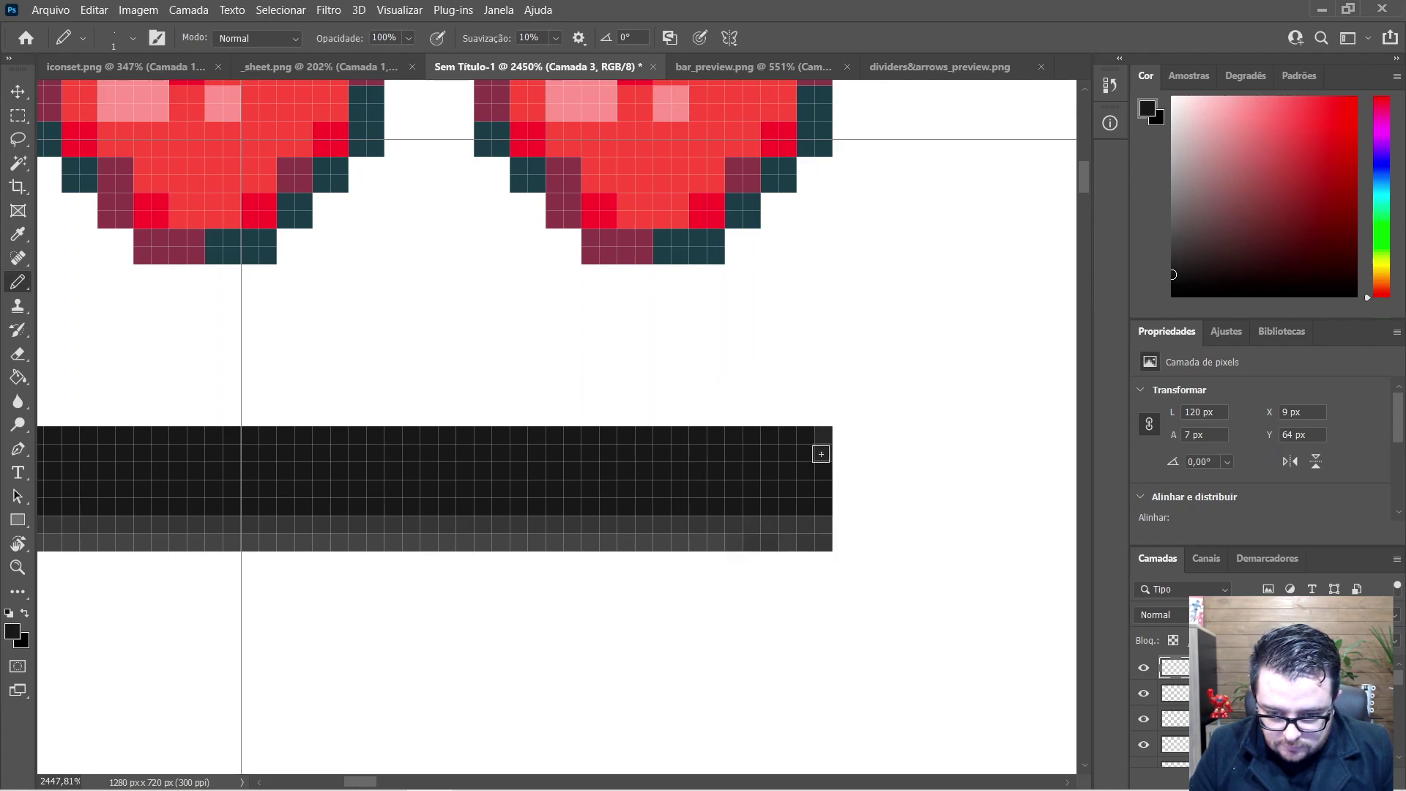
pyautogui.scroll(-10, 486, 479)
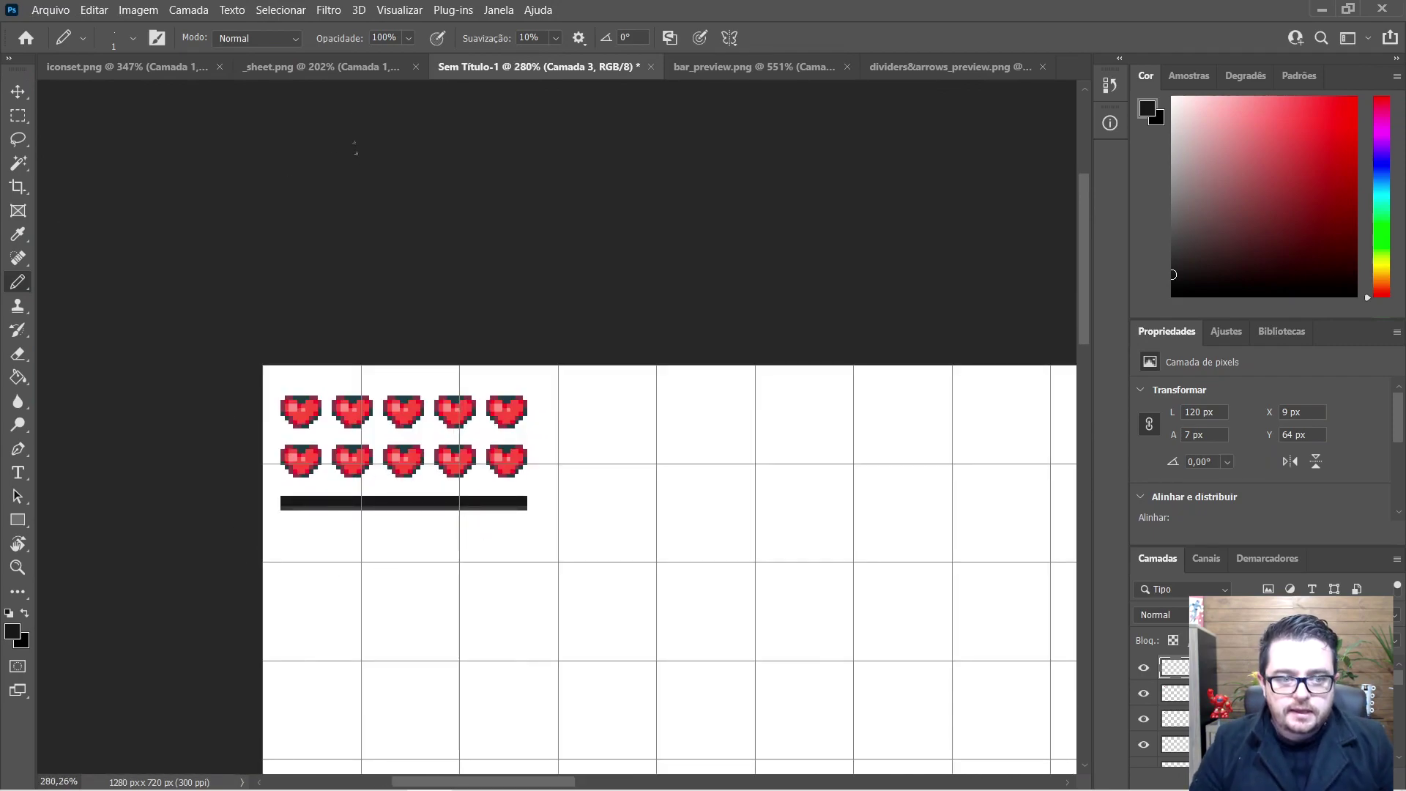
# Step: Sample the yellow of the plain yellow divider line in dividers&arrows_preview.png as the foreground colour
pyautogui.click(907, 66)
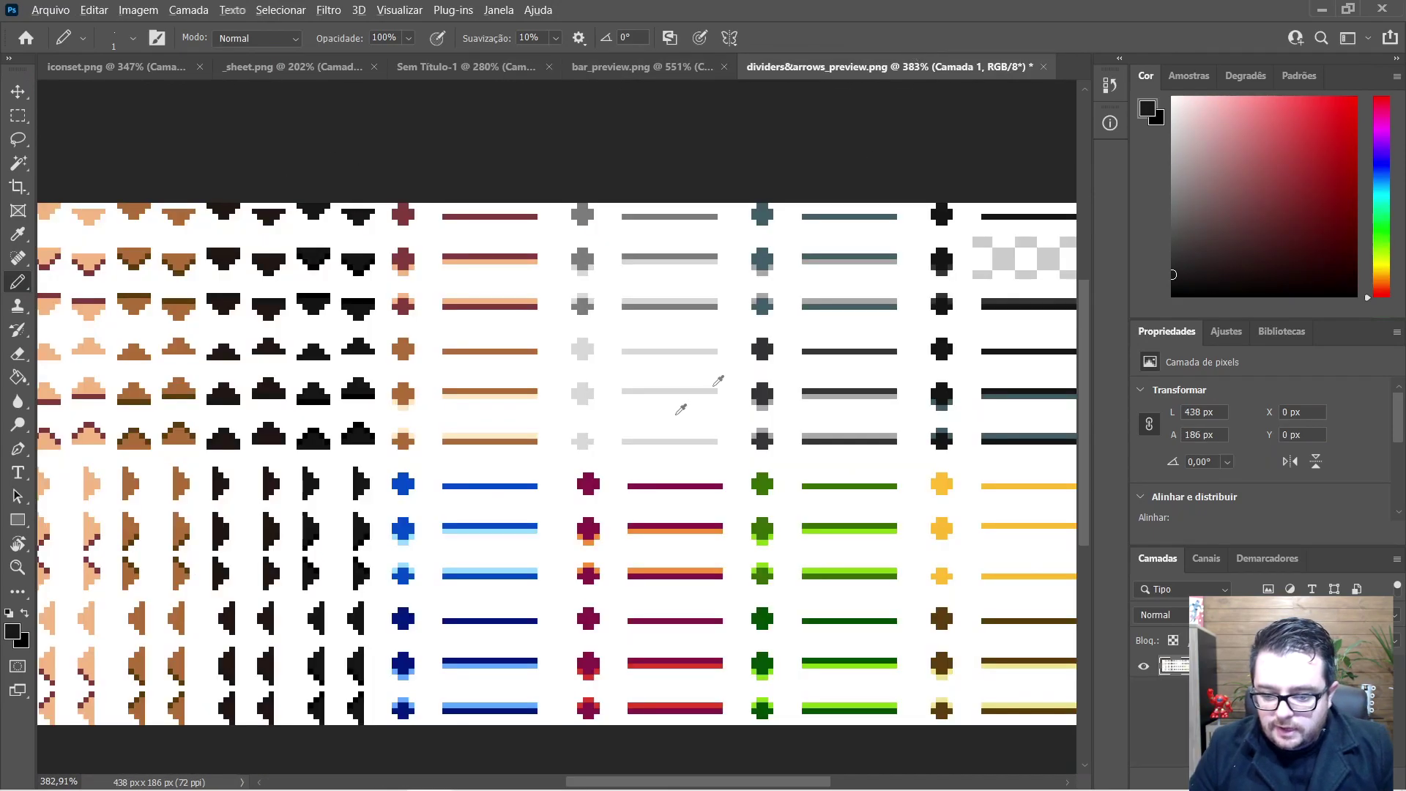
pyautogui.scroll(-3, 703, 399)
pyautogui.scroll(3, 965, 489)
pyautogui.hscroll(5, 894, 468)
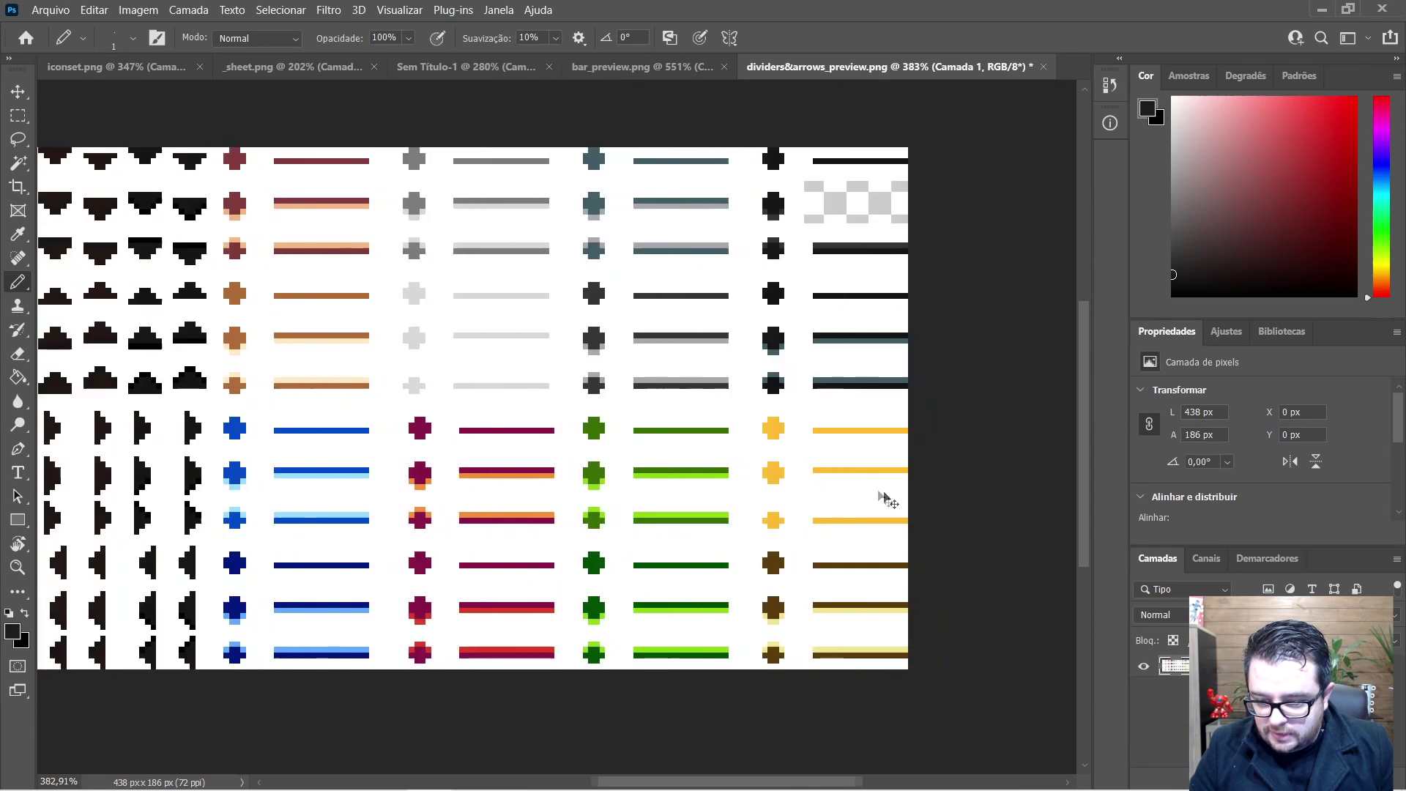
pyautogui.scroll(5, 793, 442)
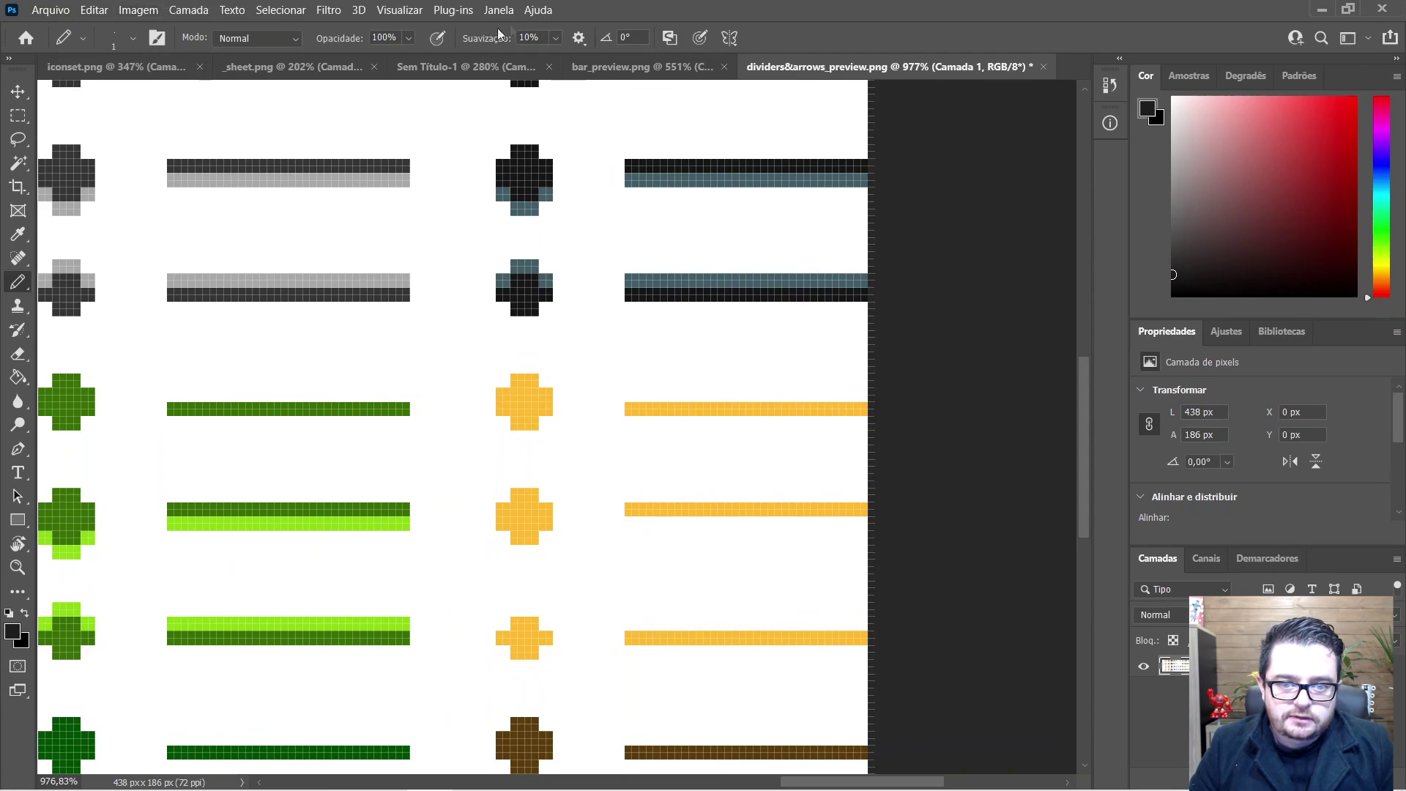
pyautogui.keyDown('alt'); pyautogui.click(665, 411); pyautogui.keyUp('alt')
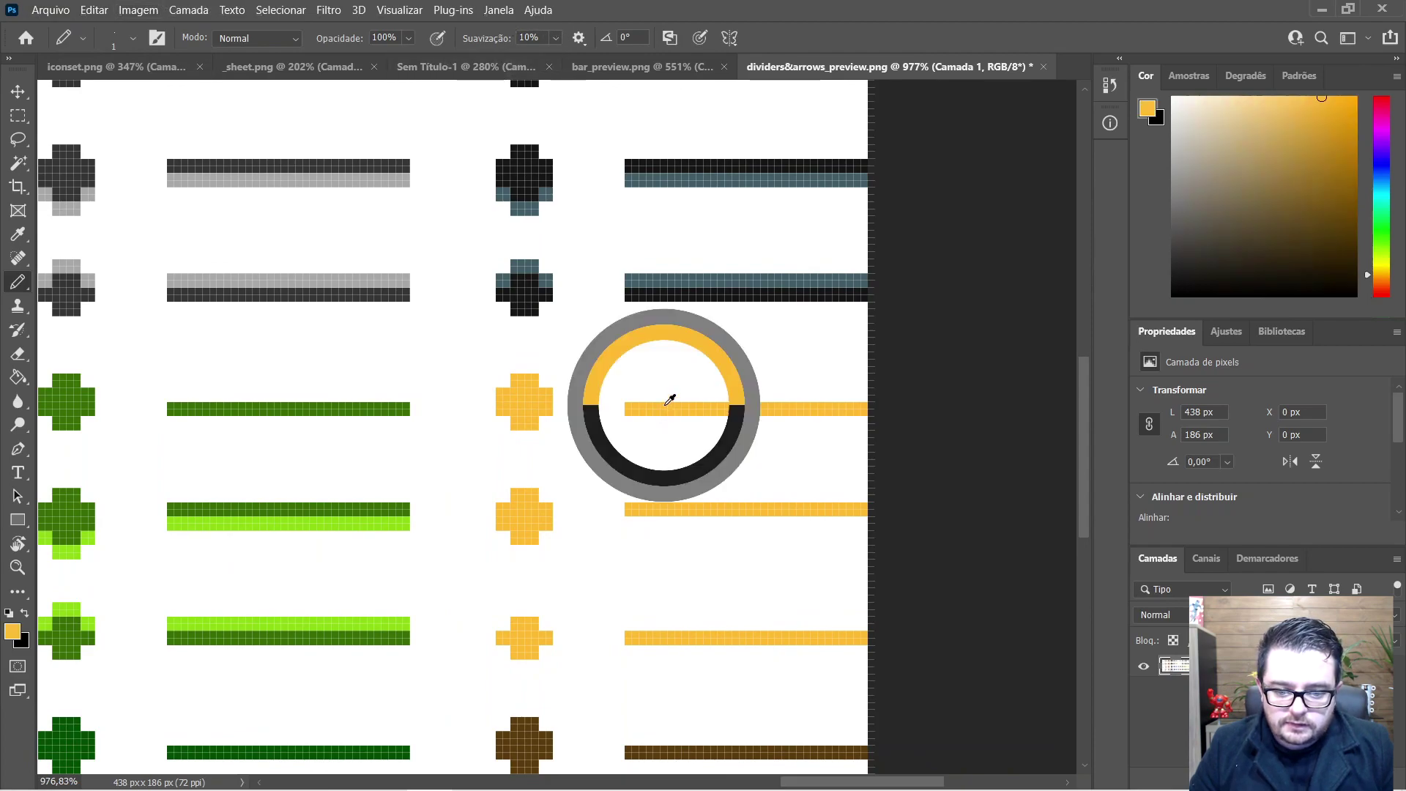
# Step: Back in Sem Título-1, add a new layer and paint a 3 px yellow strip along the top of the dark bar
pyautogui.click(432, 67)
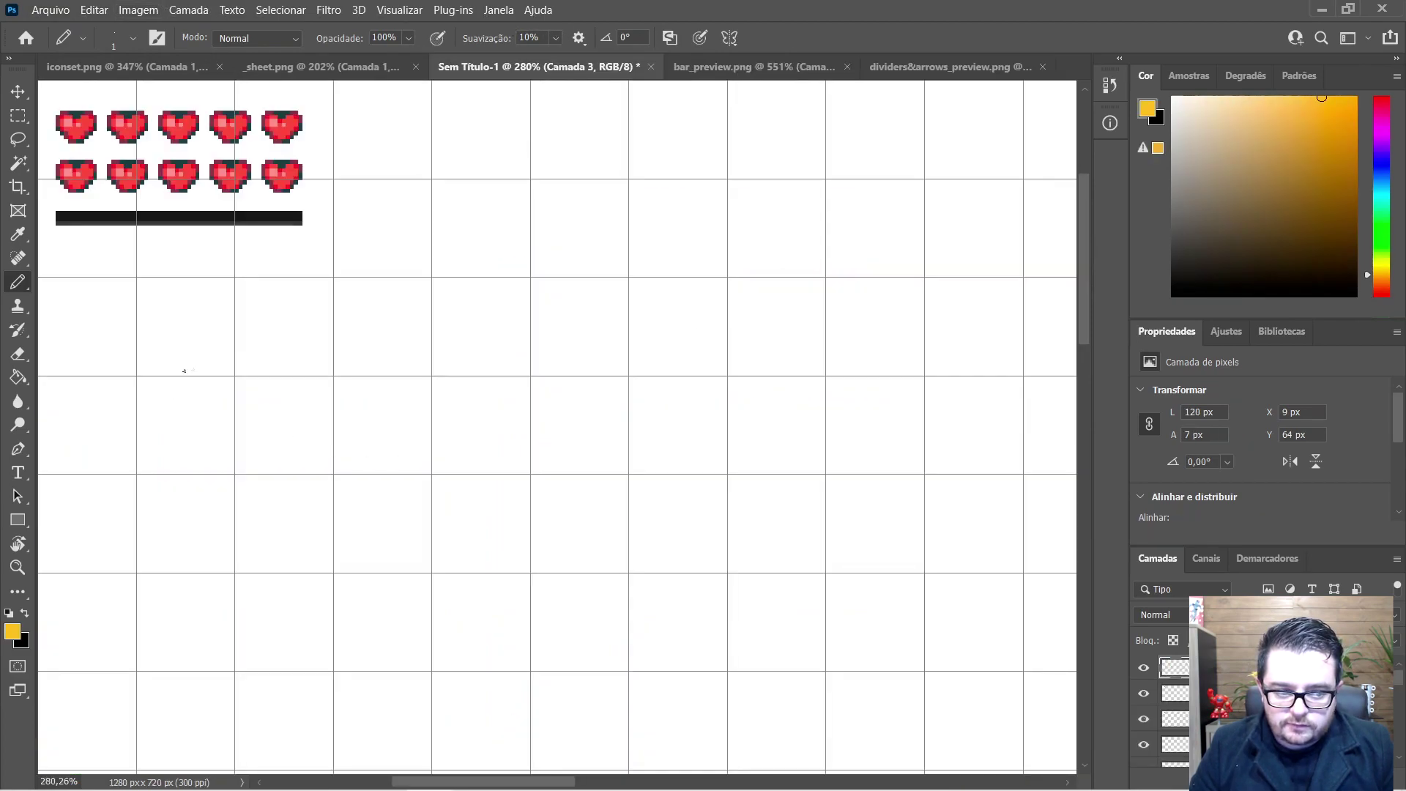
pyautogui.hscroll(-5, 223, 276)
pyautogui.scroll(2, 249, 194)
pyautogui.scroll(2, 250, 195)
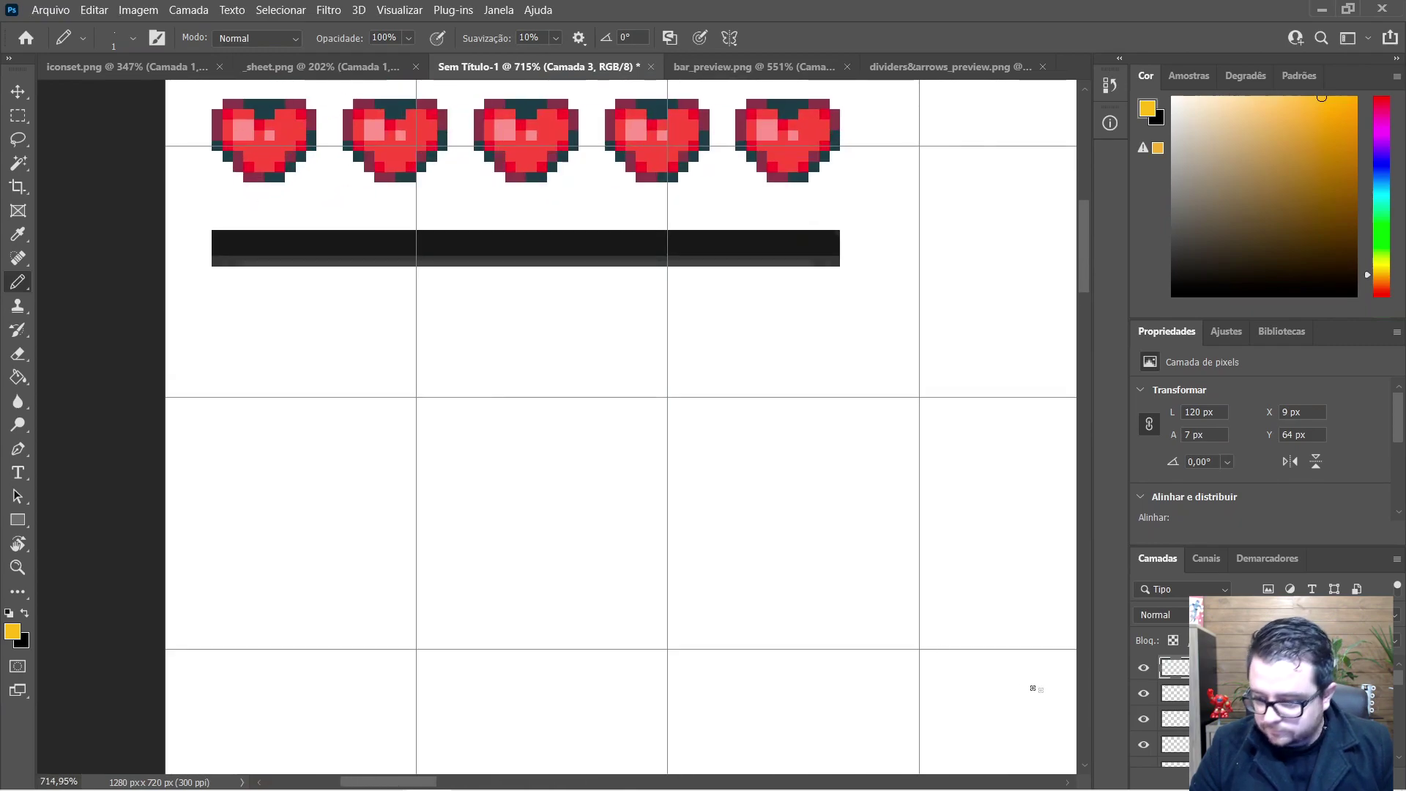
pyautogui.hotkey('ctrl', 'shift', 'alt', 'n')
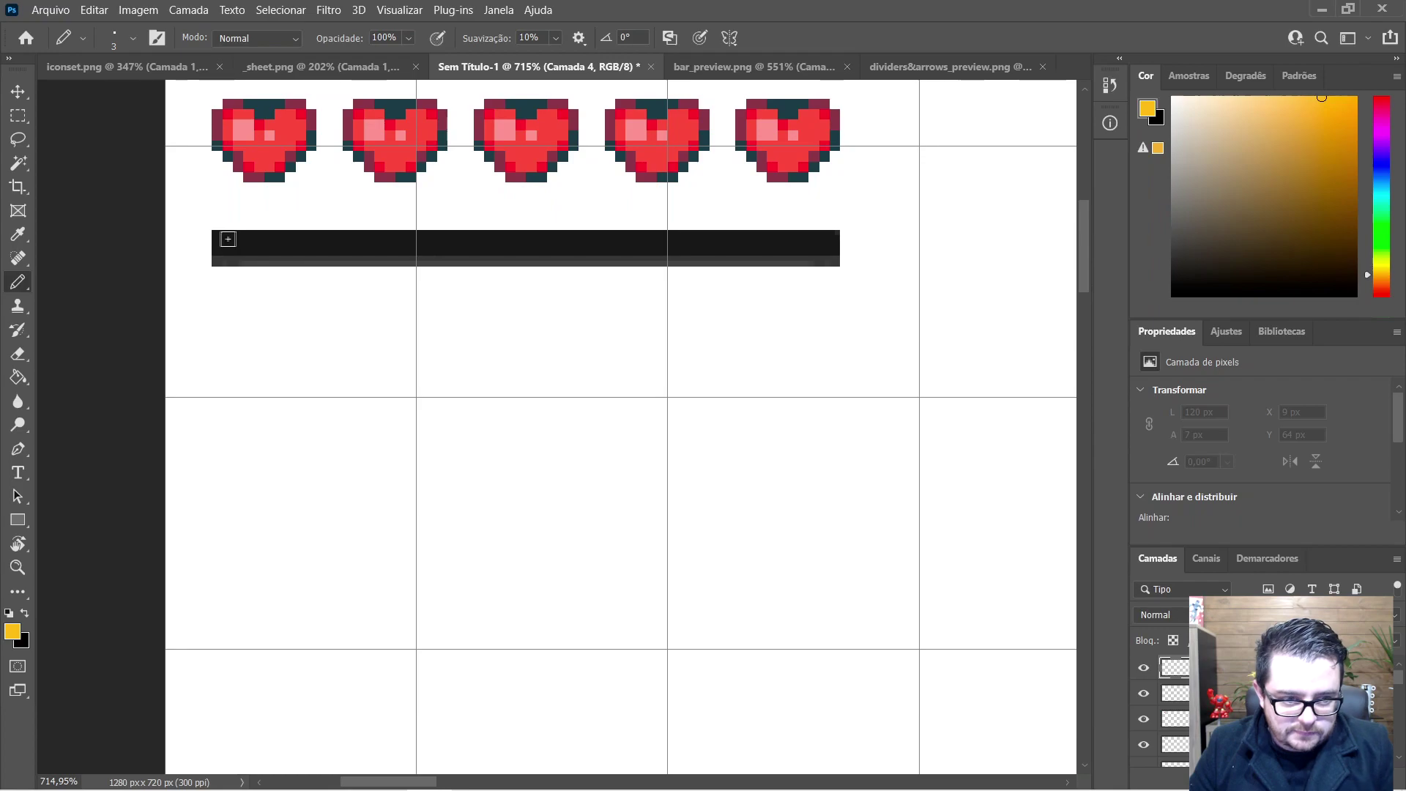
pyautogui.moveTo(220, 236); pyautogui.dragTo(804, 236)
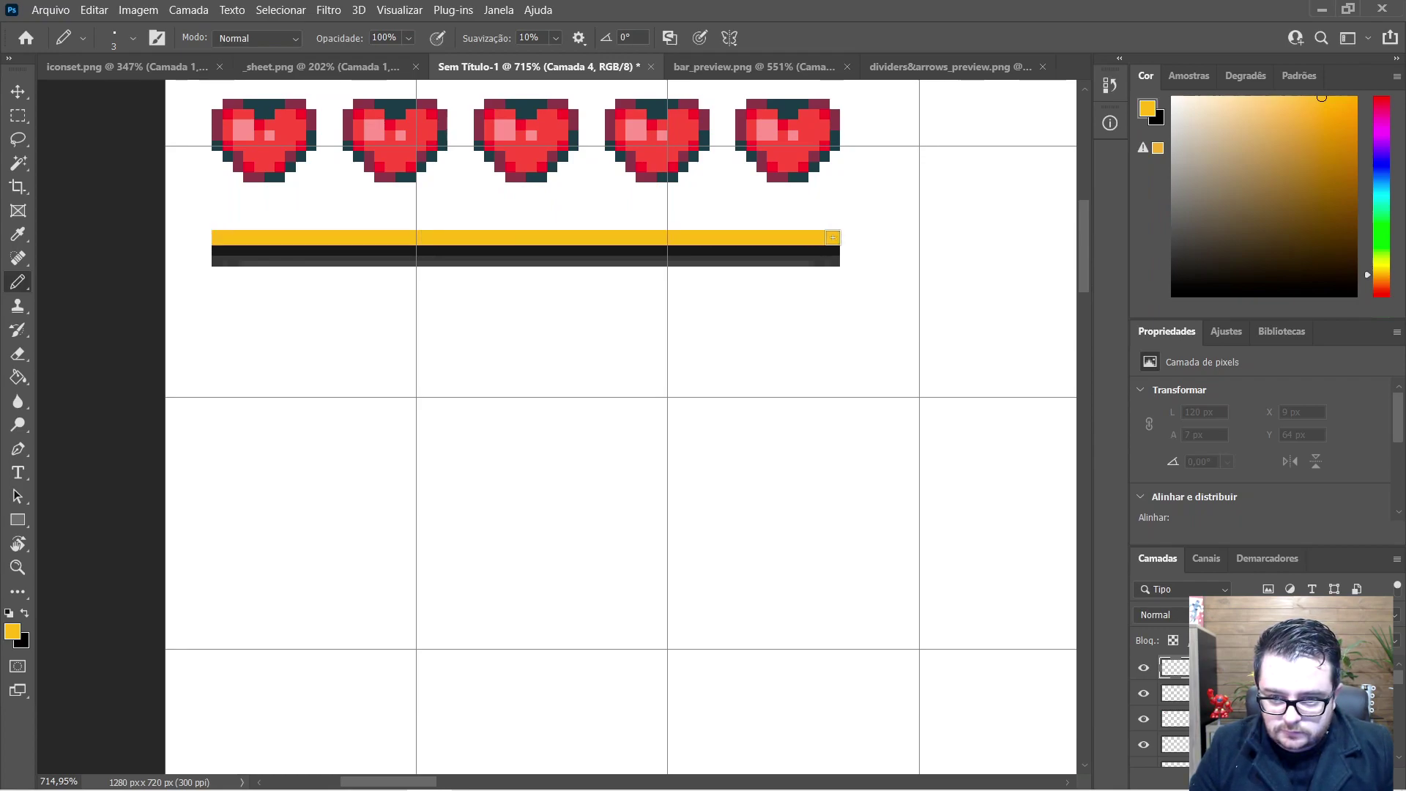
# Step: Repaint the uneven grey pixels in the two lowest rows at the bar's right end with greys sampled from it
pyautogui.scroll(8, 833, 241)
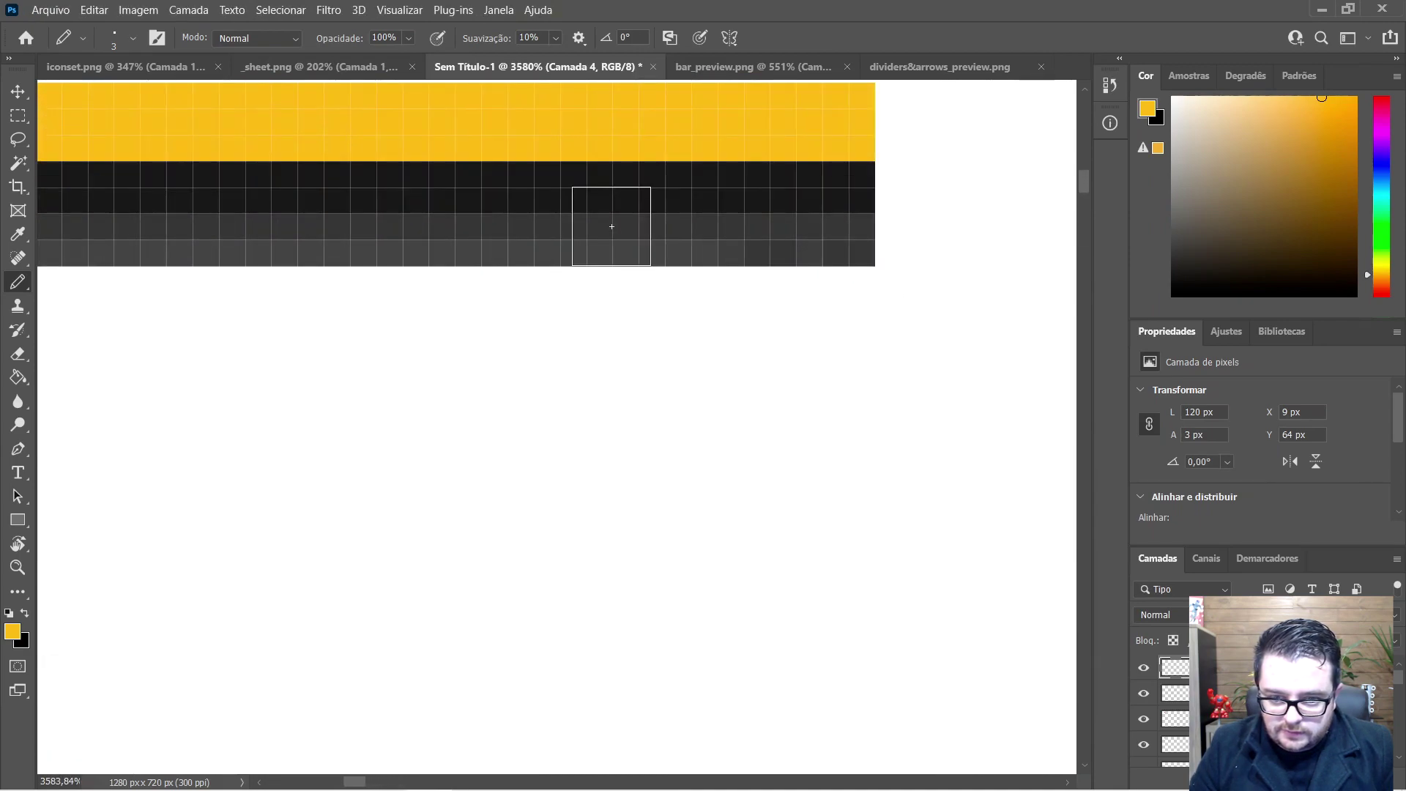
pyautogui.keyDown('alt'); pyautogui.click(661, 217); pyautogui.keyUp('alt')
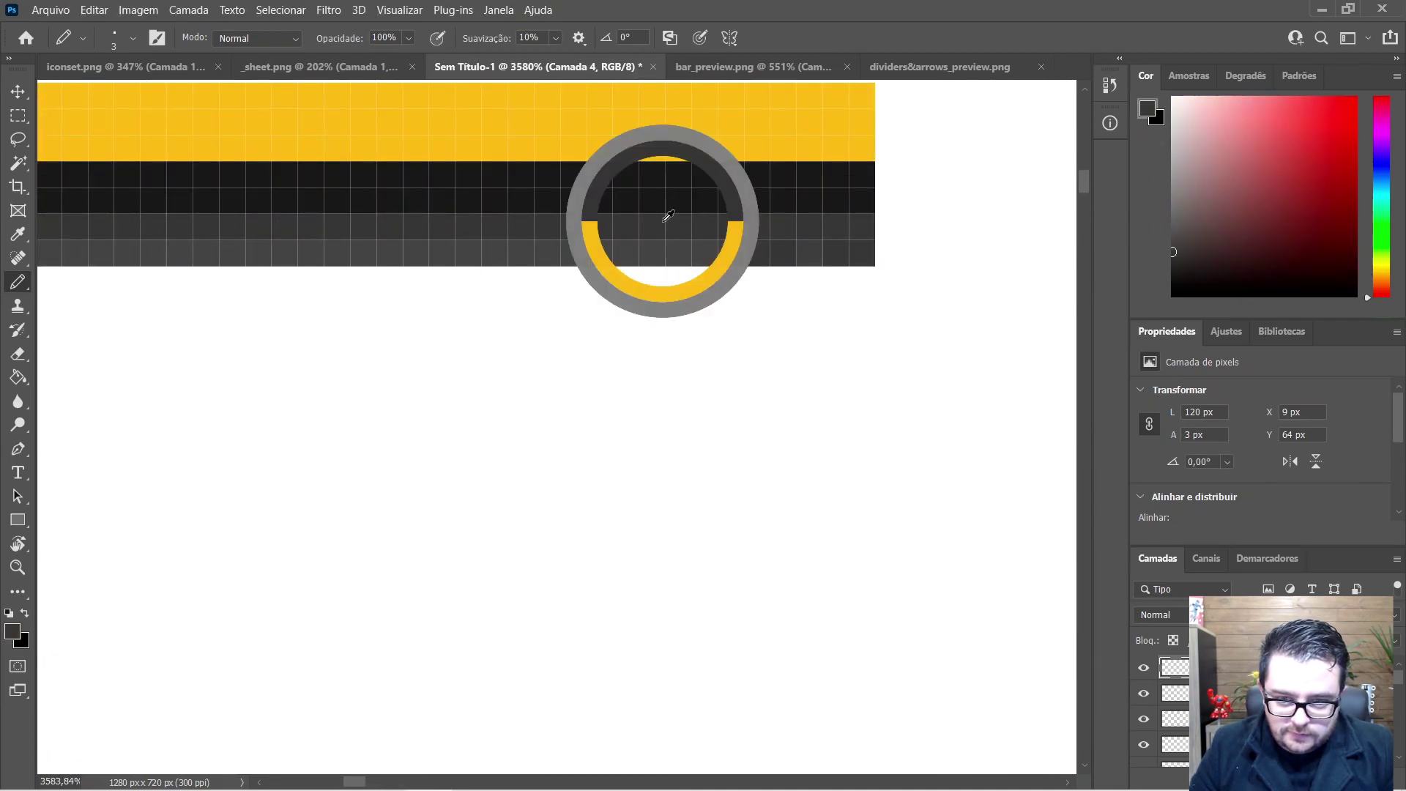
pyautogui.press('[')
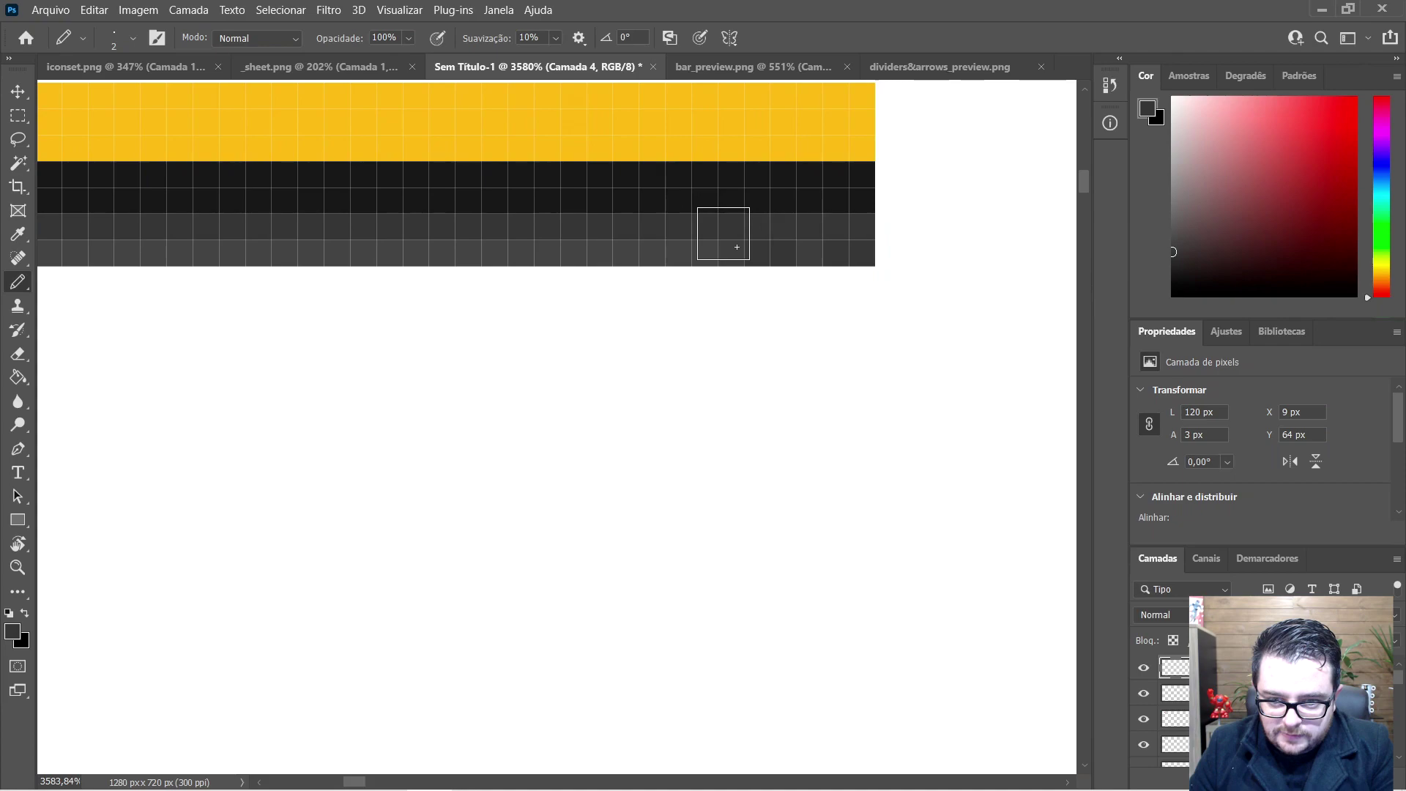
pyautogui.click(813, 249)
pyautogui.keyDown('alt'); pyautogui.click(675, 245); pyautogui.keyUp('alt')
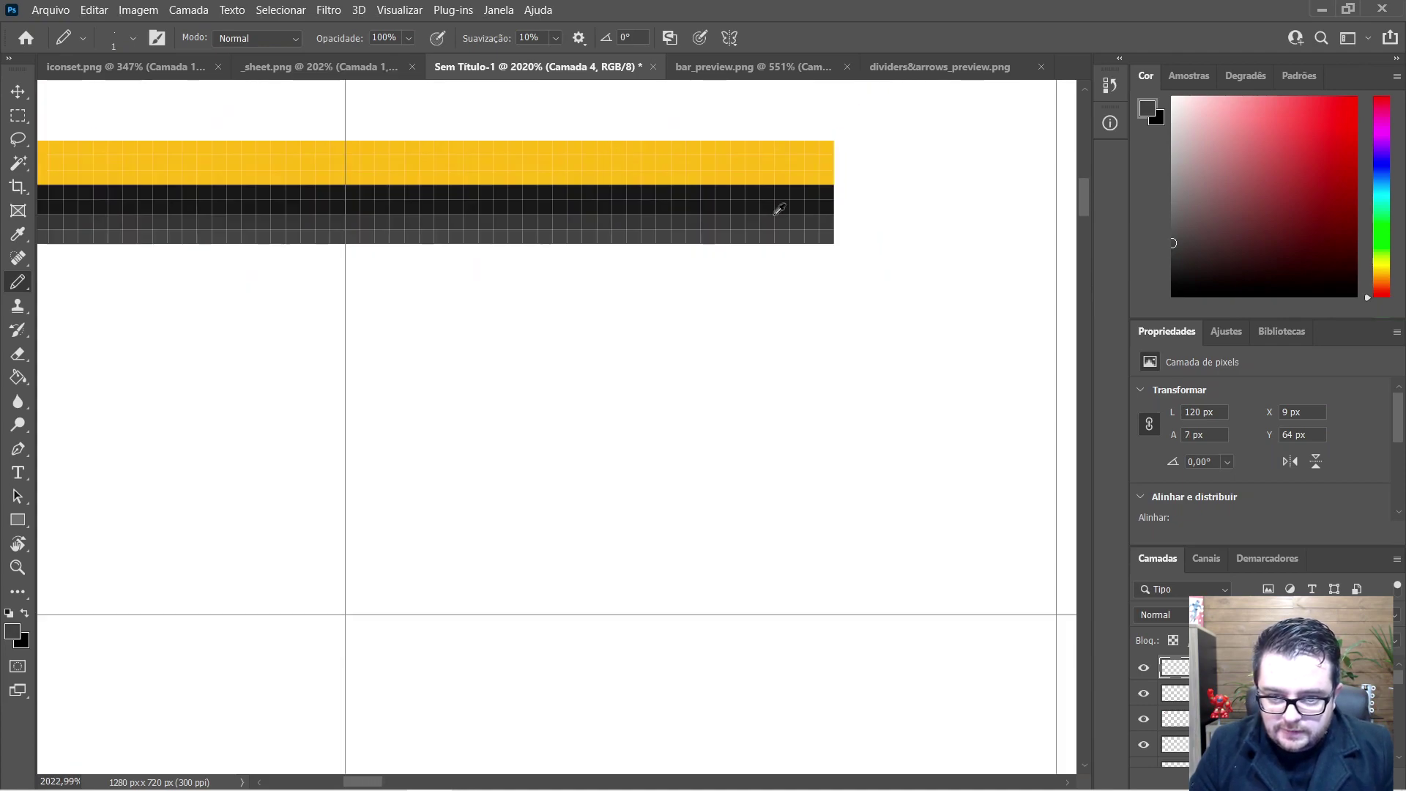
# Step: Try painting a 2 px grey stroke over the black band at the bar's right end
pyautogui.scroll(-5, 775, 210)
pyautogui.scroll(-5, 298, 126)
pyautogui.scroll(4, 219, 129)
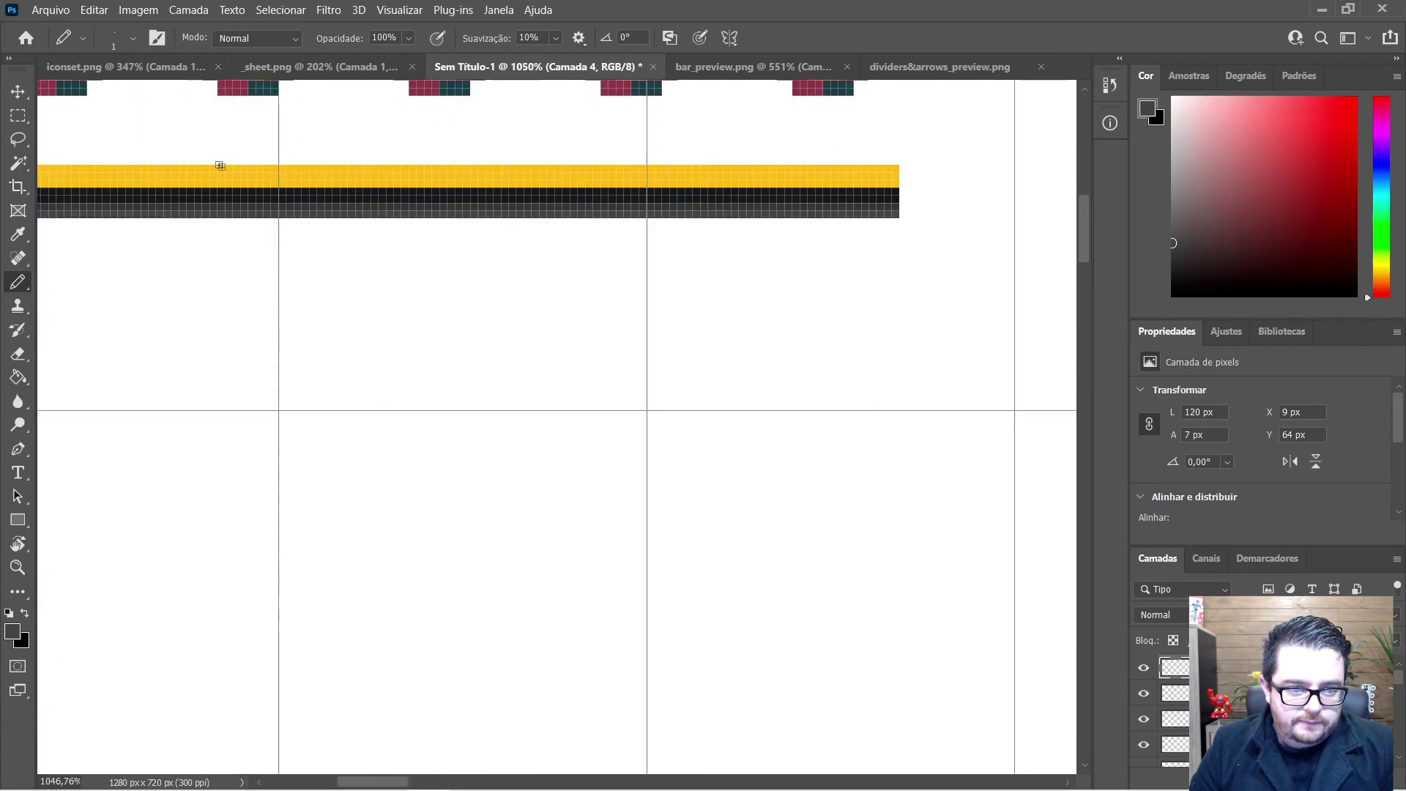
pyautogui.press('v')
pyautogui.scroll(-2, 298, 192)
pyautogui.press('b')
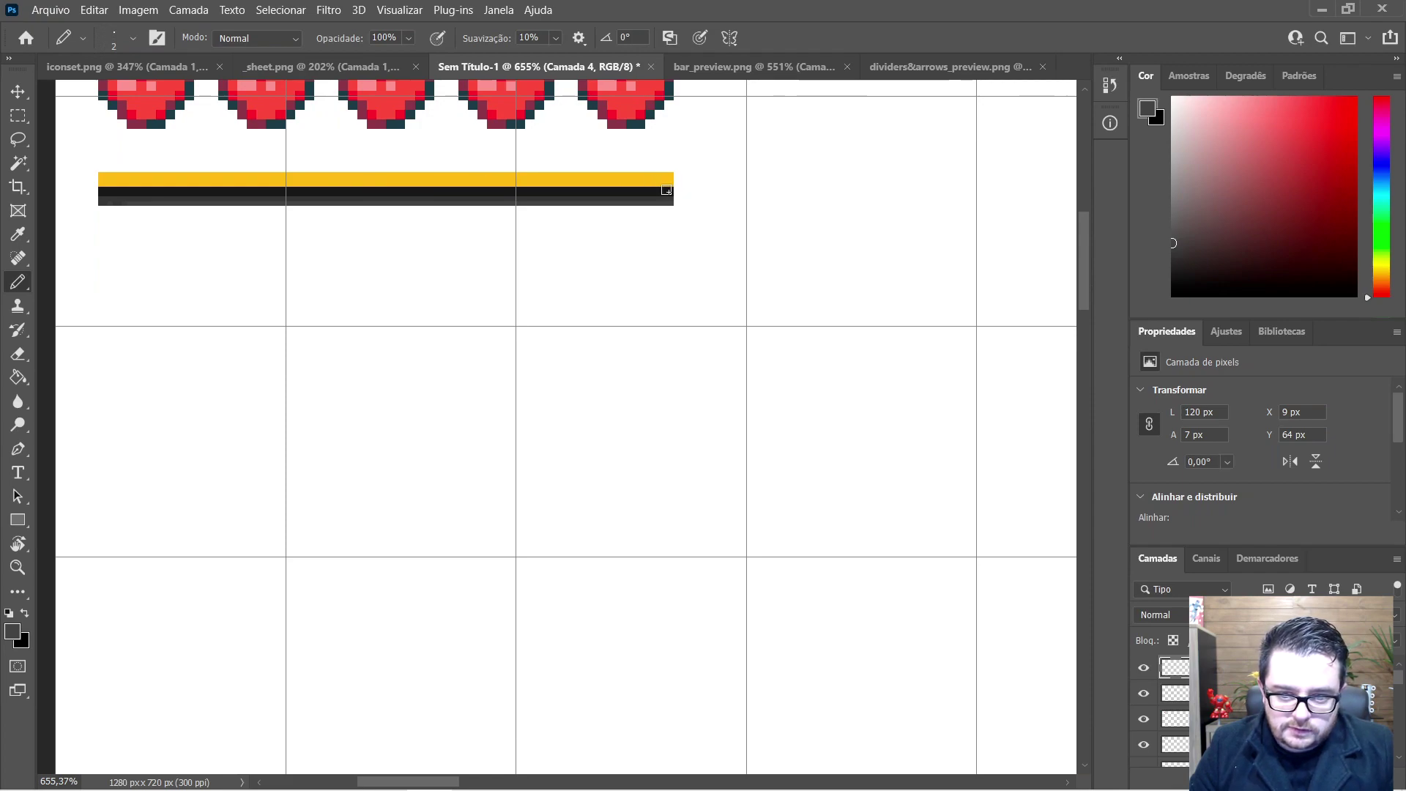
pyautogui.moveTo(631, 187); pyautogui.dragTo(574, 187)
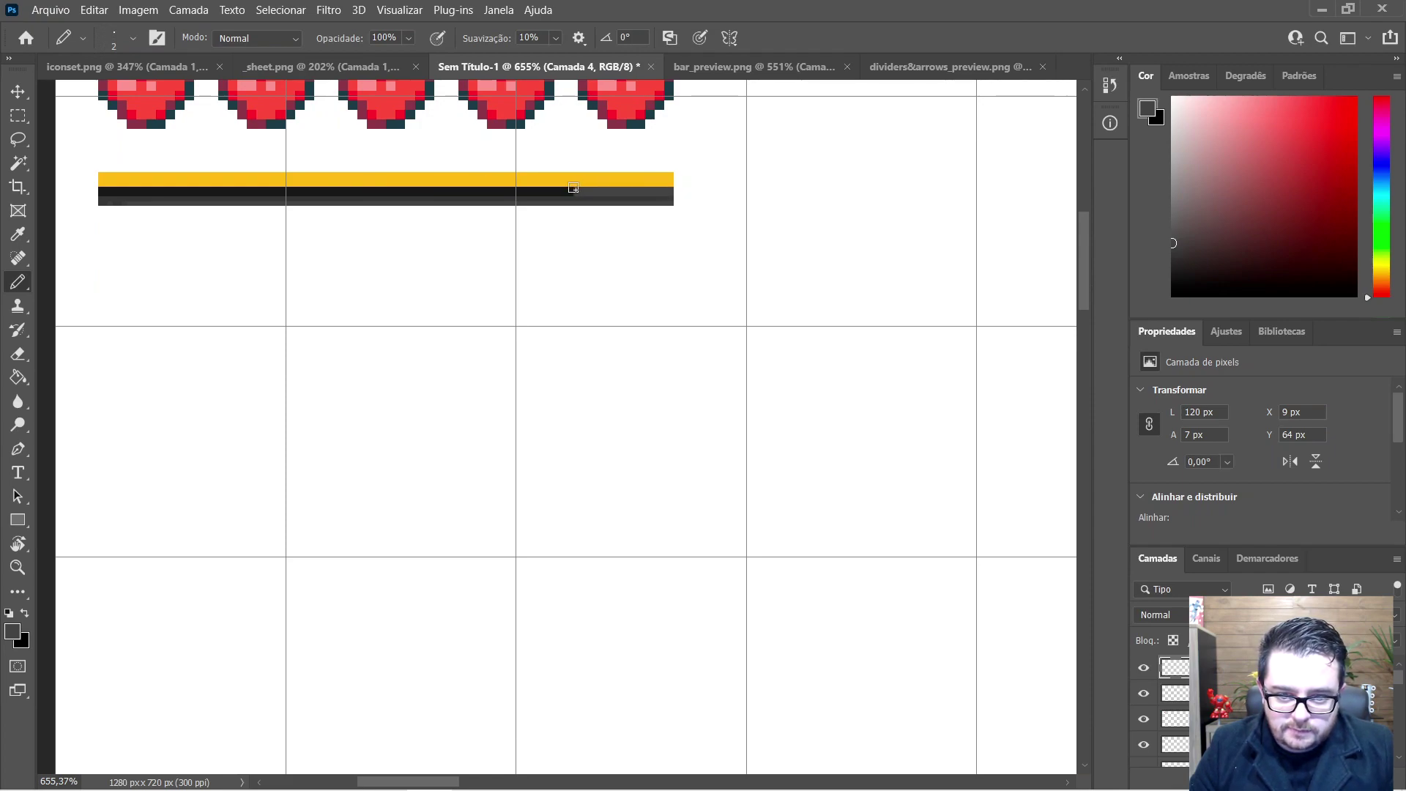
# Step: Undo the grey stroke and cover the whole black band with a 2 px strip of the sampled yellow
pyautogui.keyDown('alt'); pyautogui.click(574, 183); pyautogui.keyUp('alt')
pyautogui.hotkey('ctrl', 'z')
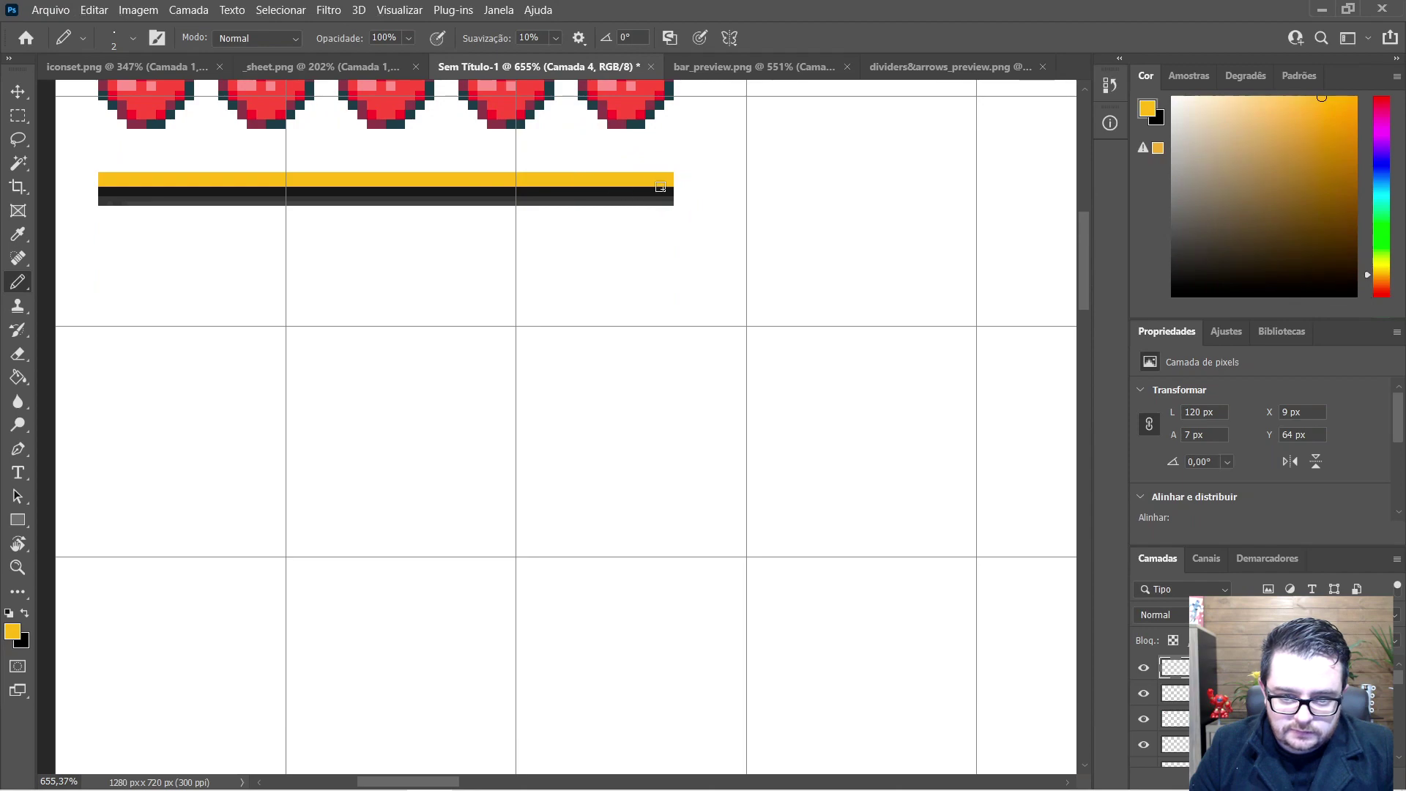
pyautogui.moveTo(669, 188); pyautogui.dragTo(120, 194)
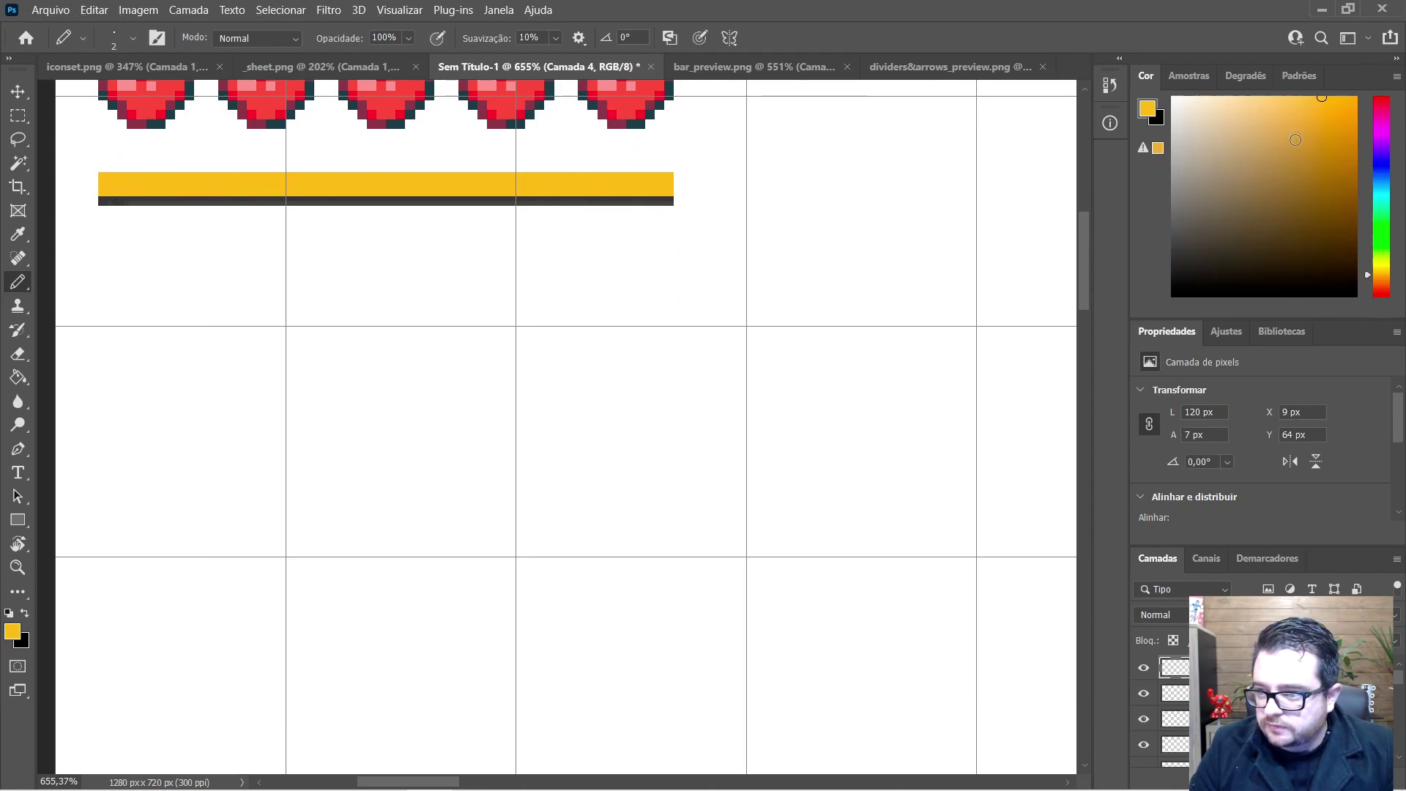
# Step: Choose a darker orange-yellow and paint a 2 px shadow strip over the bar's grey lower rows
pyautogui.click(1331, 113)
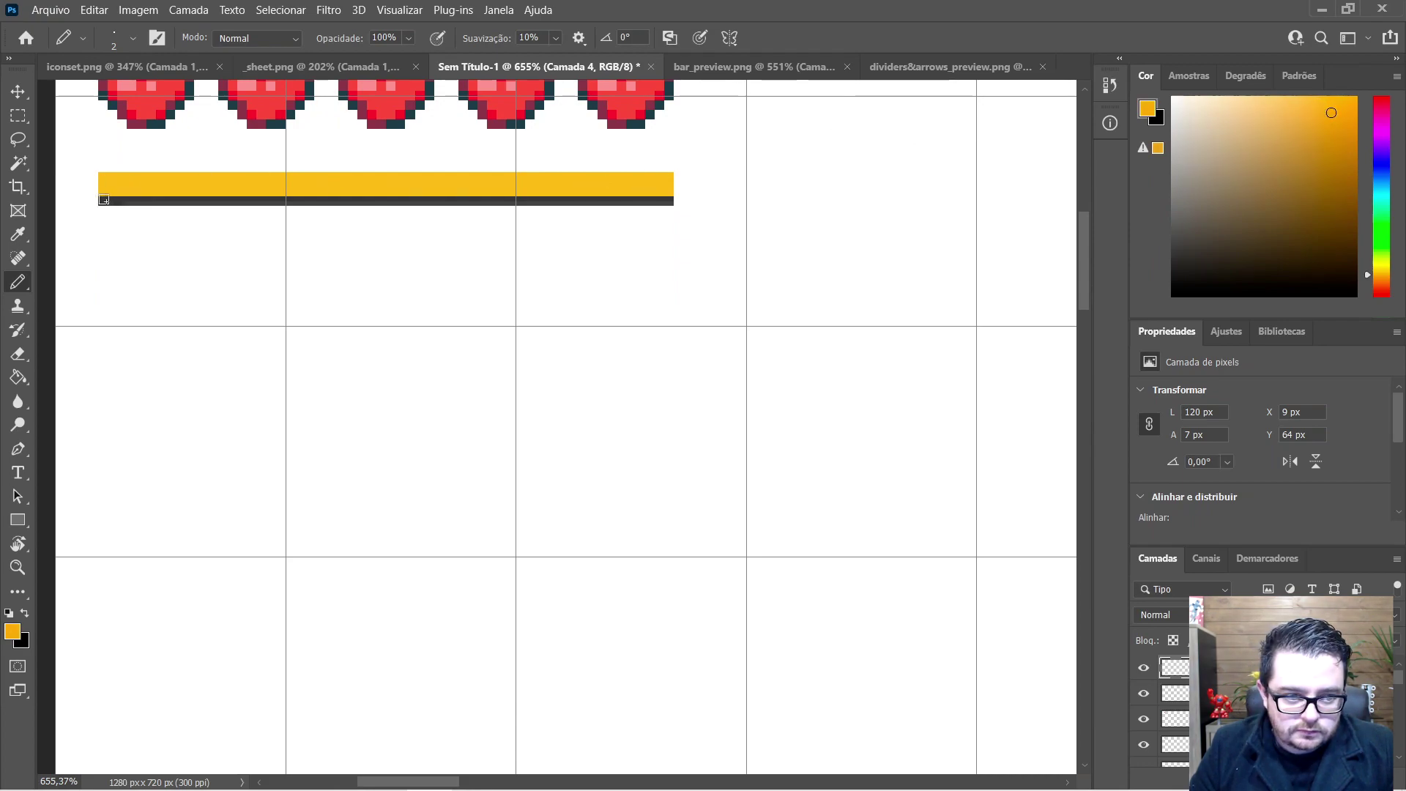
pyautogui.moveTo(104, 201); pyautogui.dragTo(663, 203)
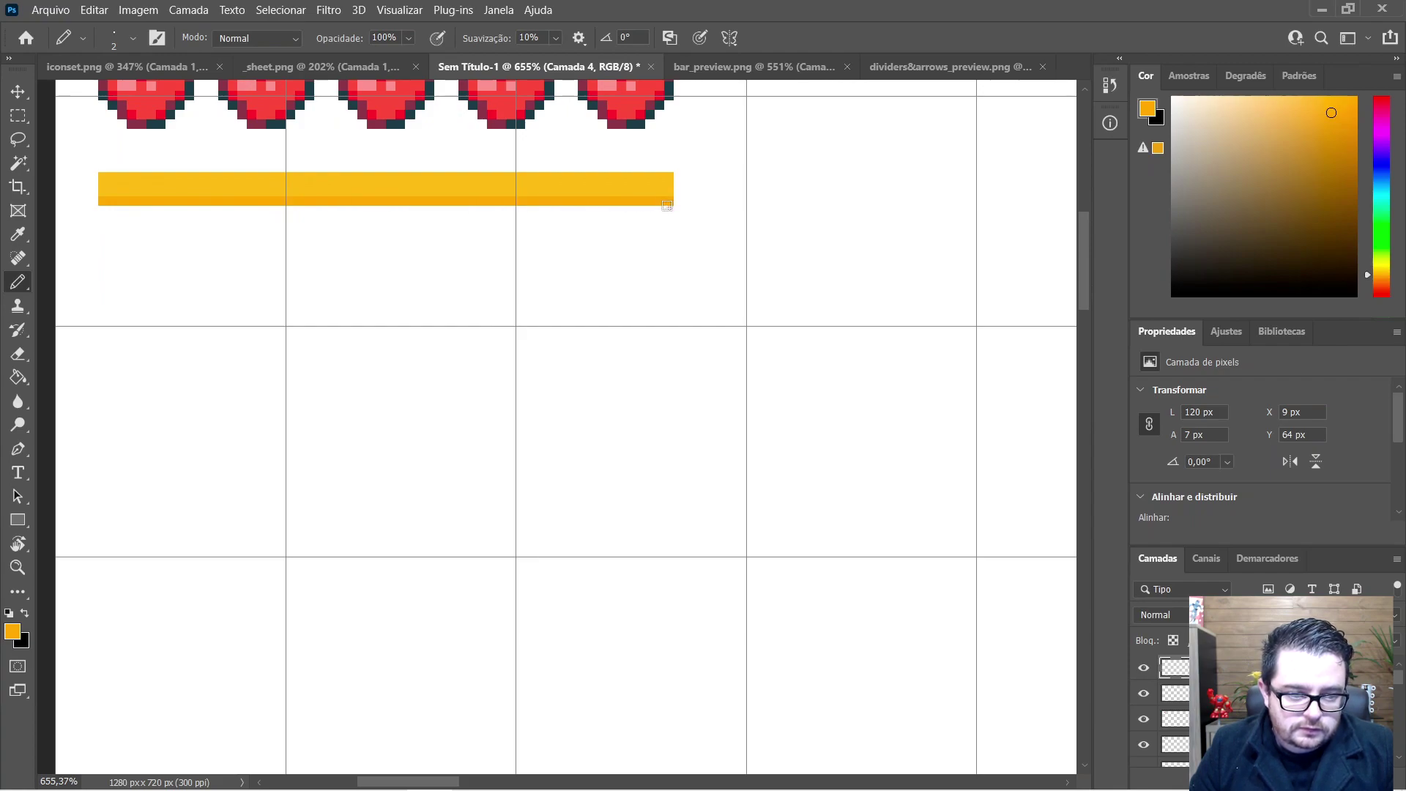
pyautogui.scroll(-5, 534, 266)
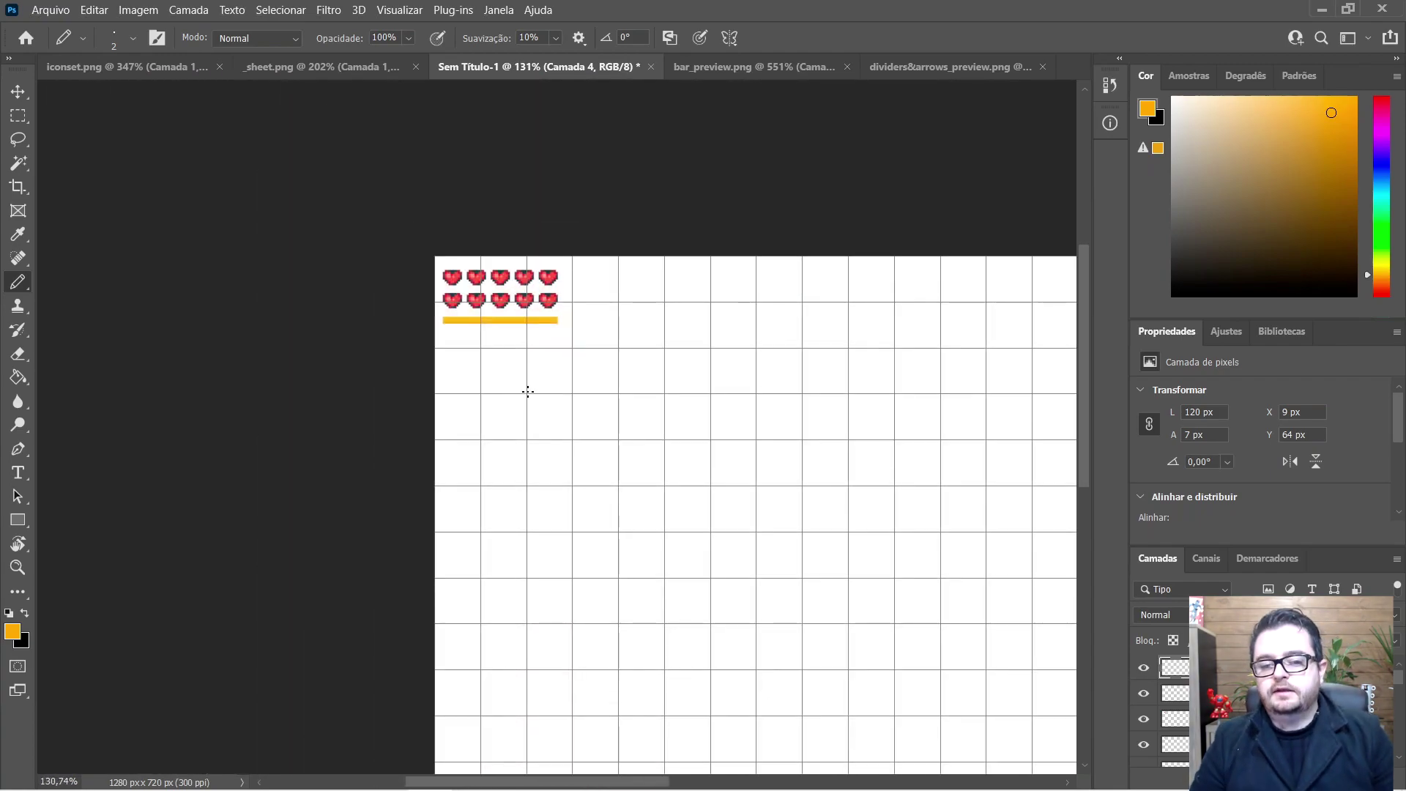
pyautogui.scroll(3, 511, 283)
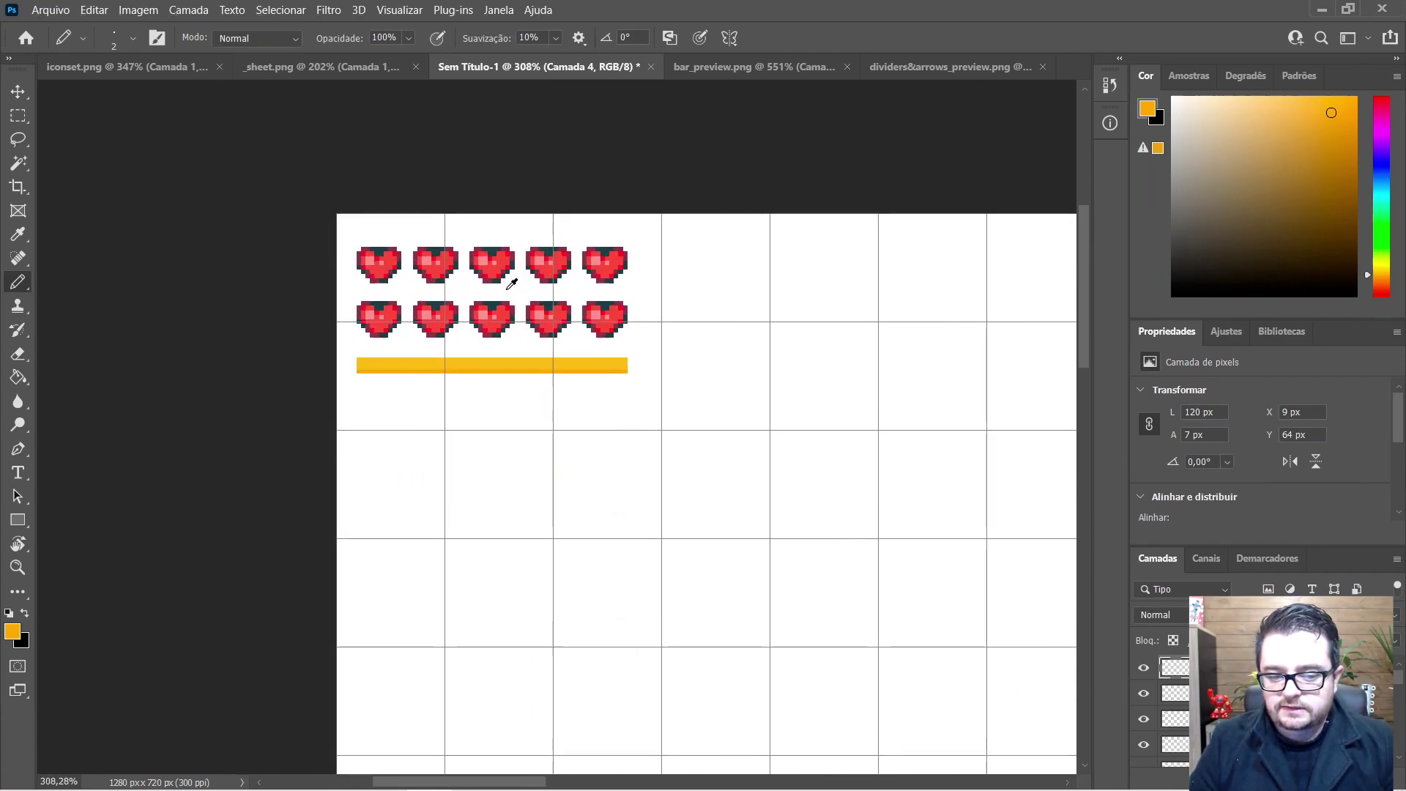
pyautogui.scroll(4, 489, 311)
# Step: Stretch the yellow and dark bars together to a height of 10 px and place the yellow one below at X 7 px, Y 79 px
pyautogui.press('v')
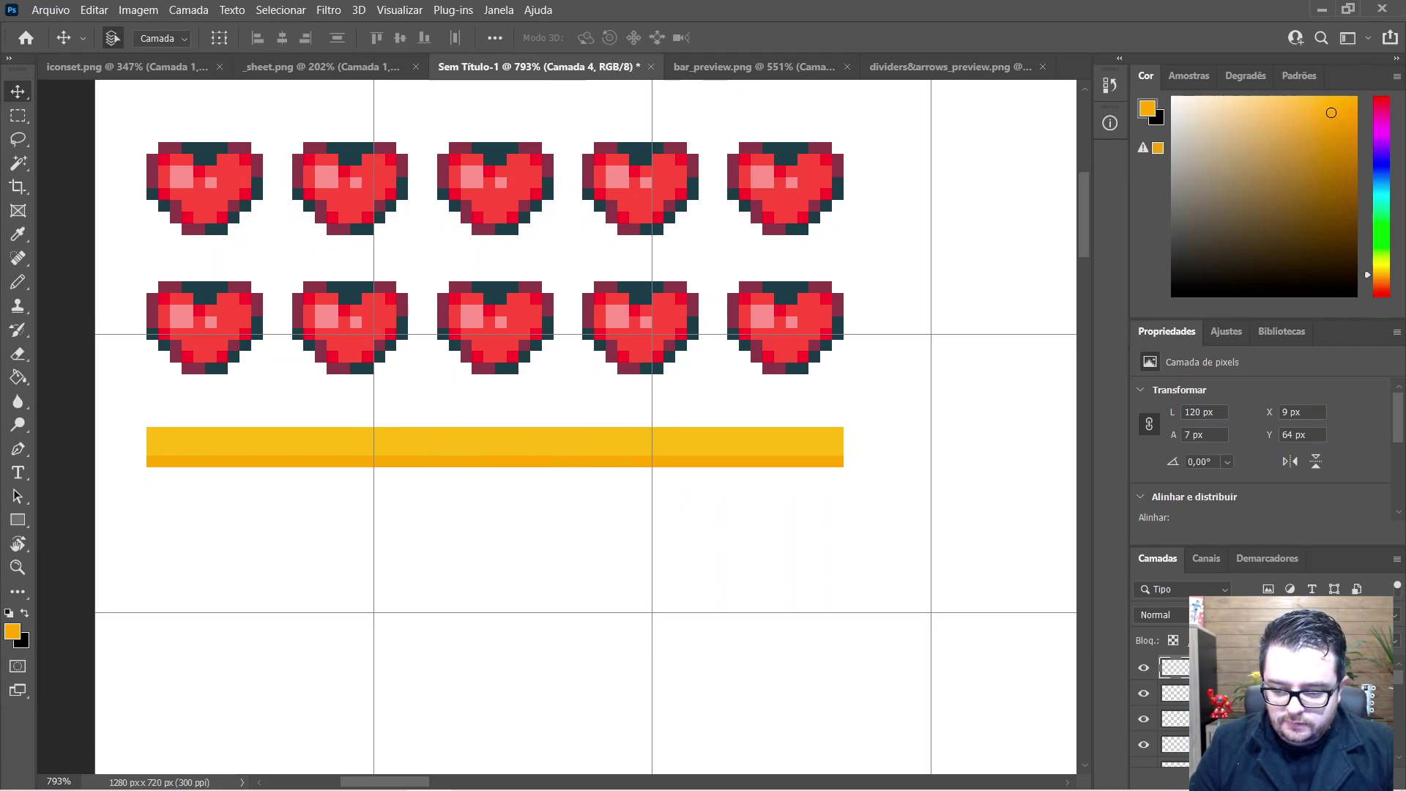
pyautogui.hotkey('ctrl', 't')
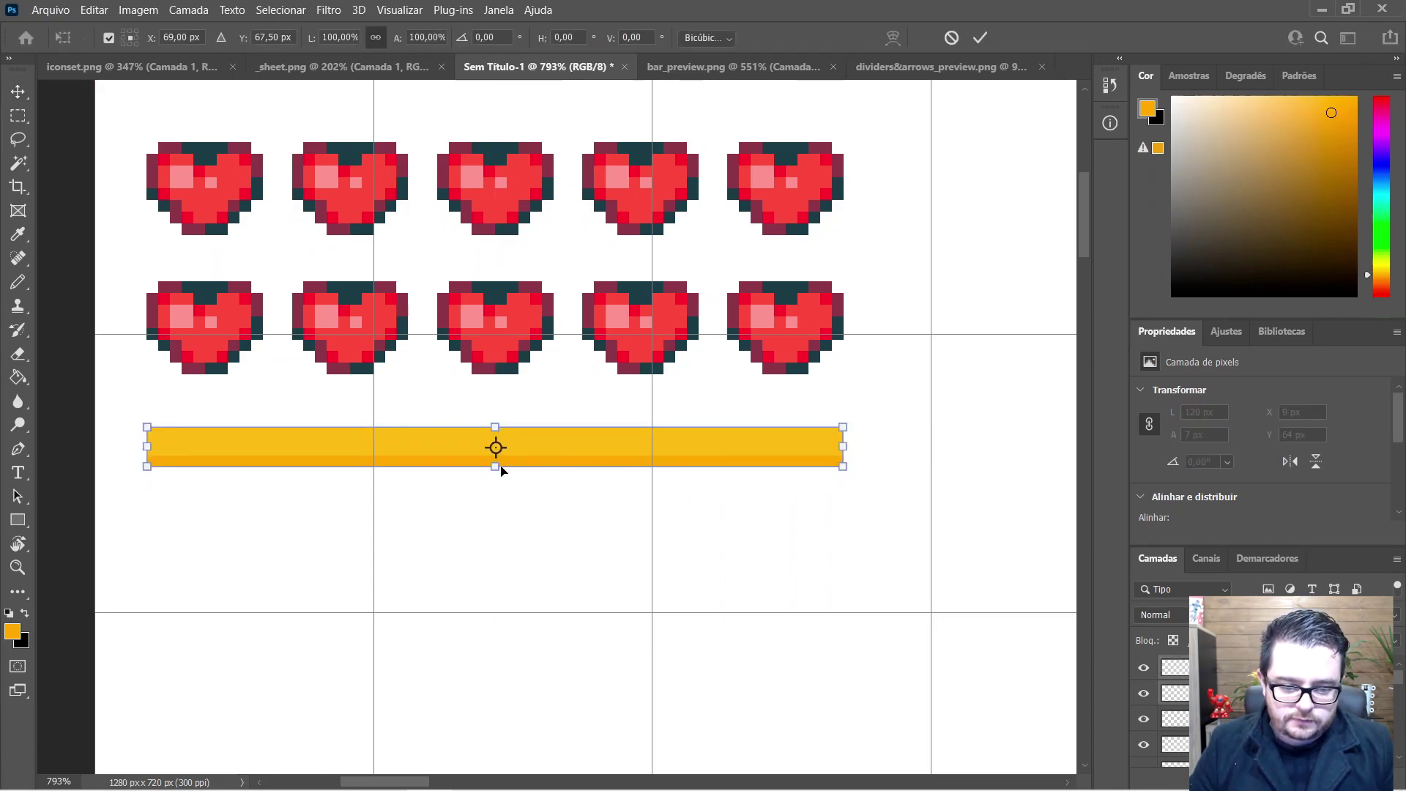
pyautogui.moveTo(496, 469); pyautogui.dragTo(468, 551)
pyautogui.press('Return')
# Step: Try to patch both ends of the black bar's bottom row with a 1 px Pencil in the sampled grey, on the yellow bar's layer
pyautogui.scroll(8, 916, 490)
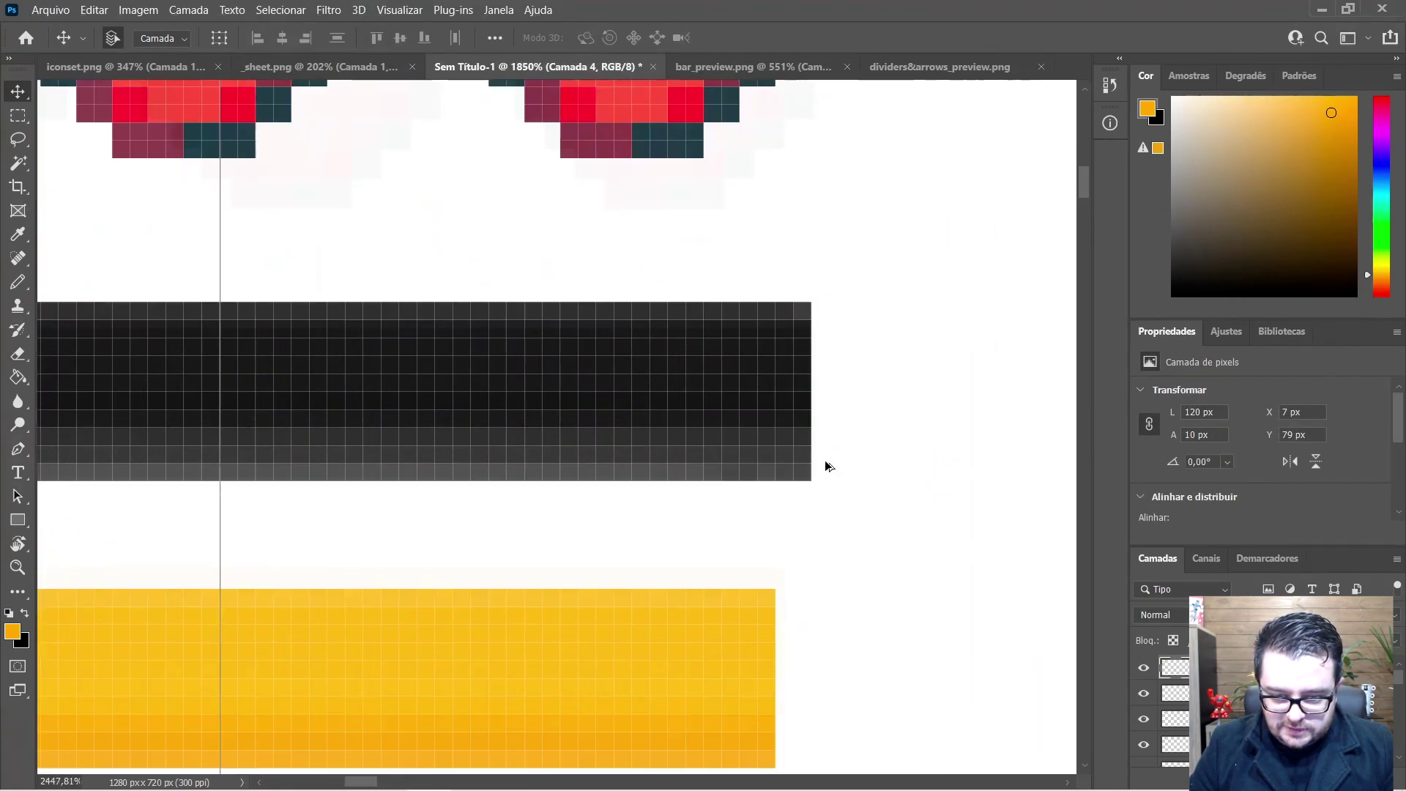
pyautogui.press('b')
pyautogui.keyDown('alt'); pyautogui.click(683, 470); pyautogui.keyUp('alt')
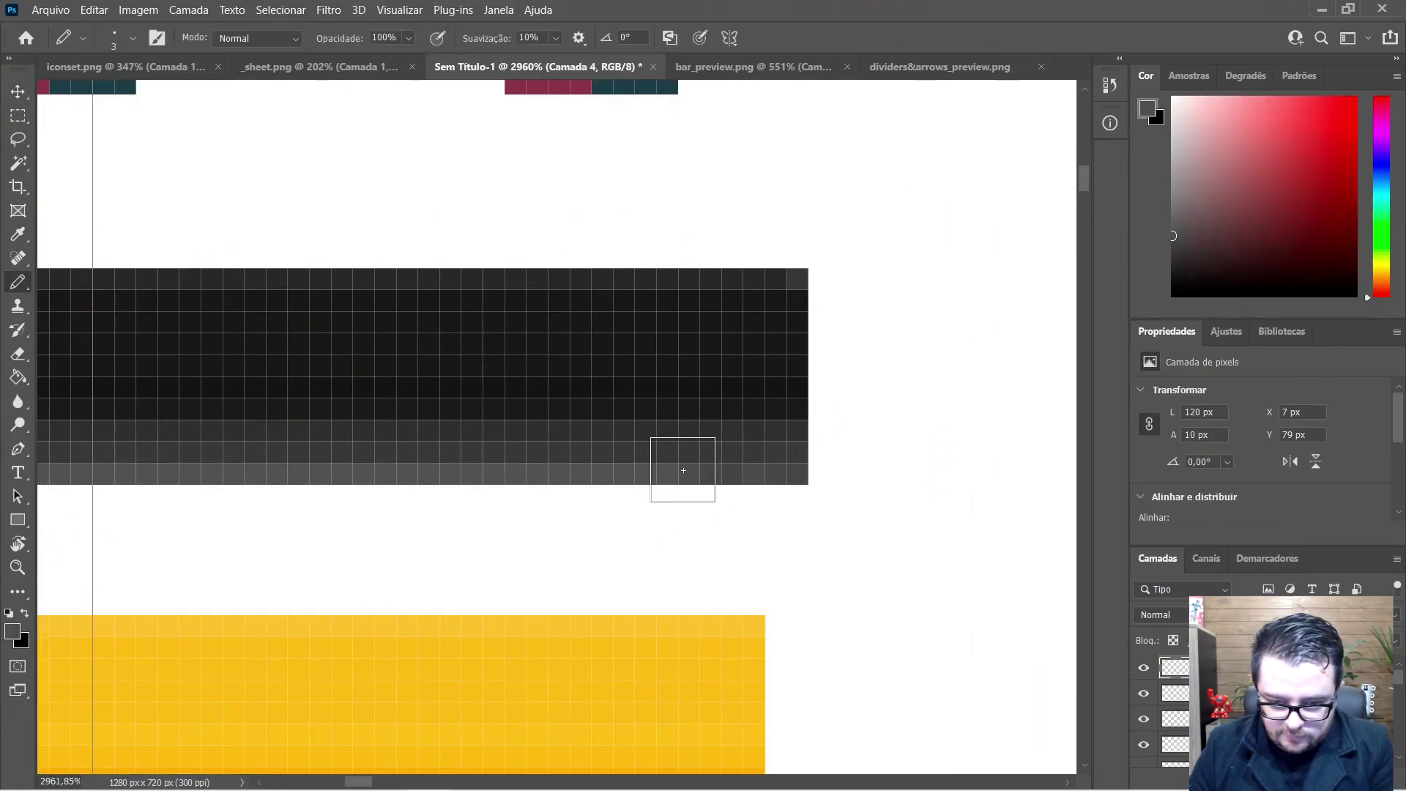
pyautogui.press('[')
pyautogui.press('[')
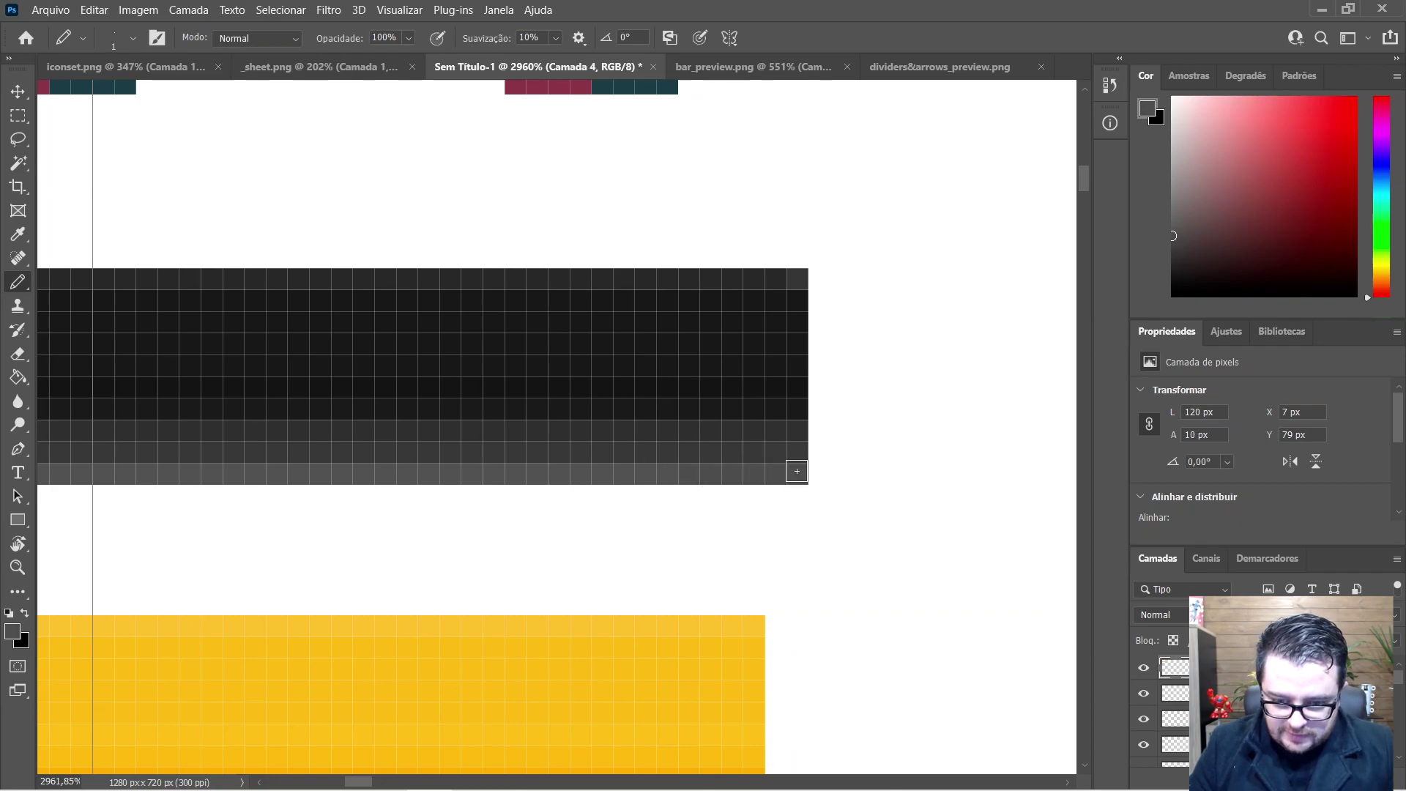
pyautogui.scroll(-3, 557, 452)
pyautogui.scroll(-6, 557, 452)
pyautogui.scroll(3, 161, 463)
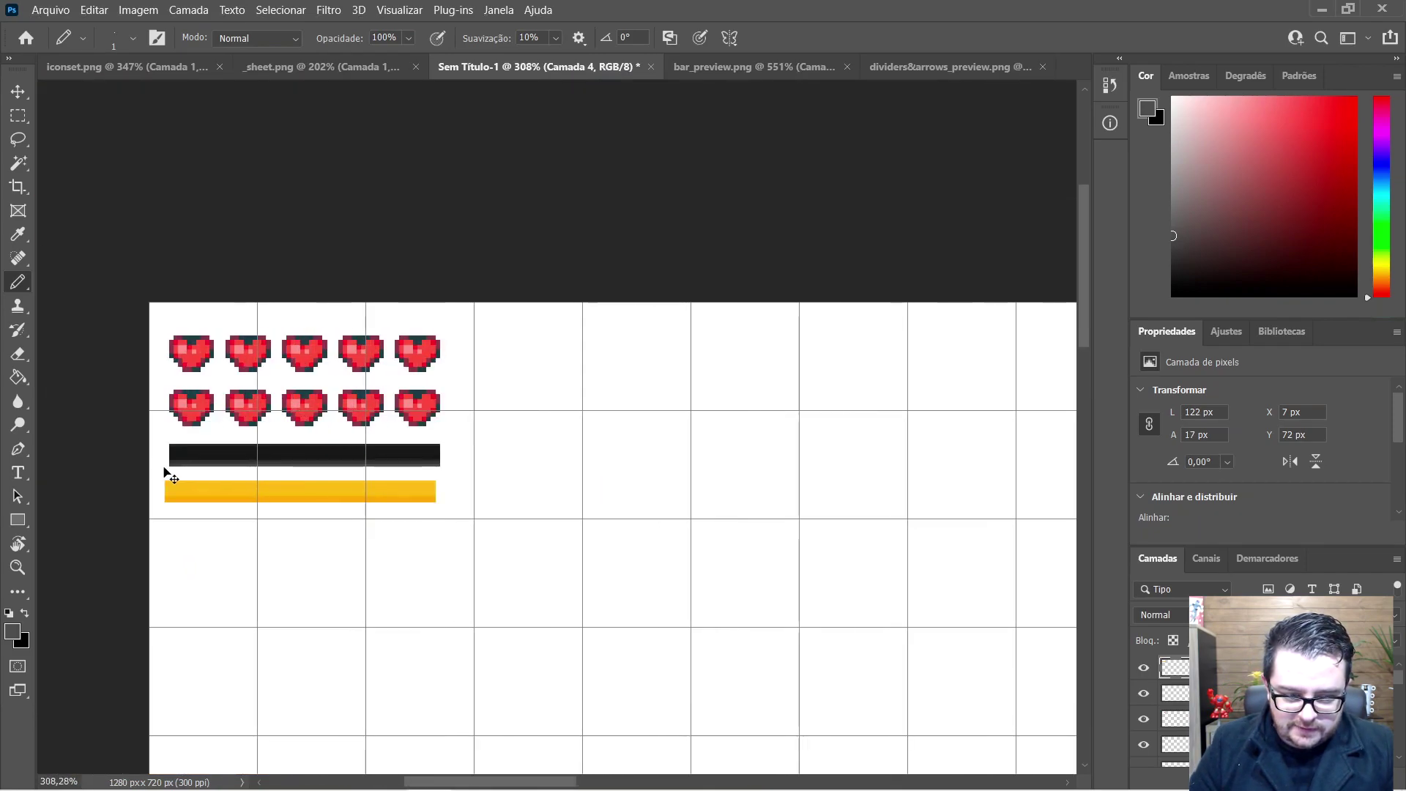
pyautogui.scroll(4, 348, 464)
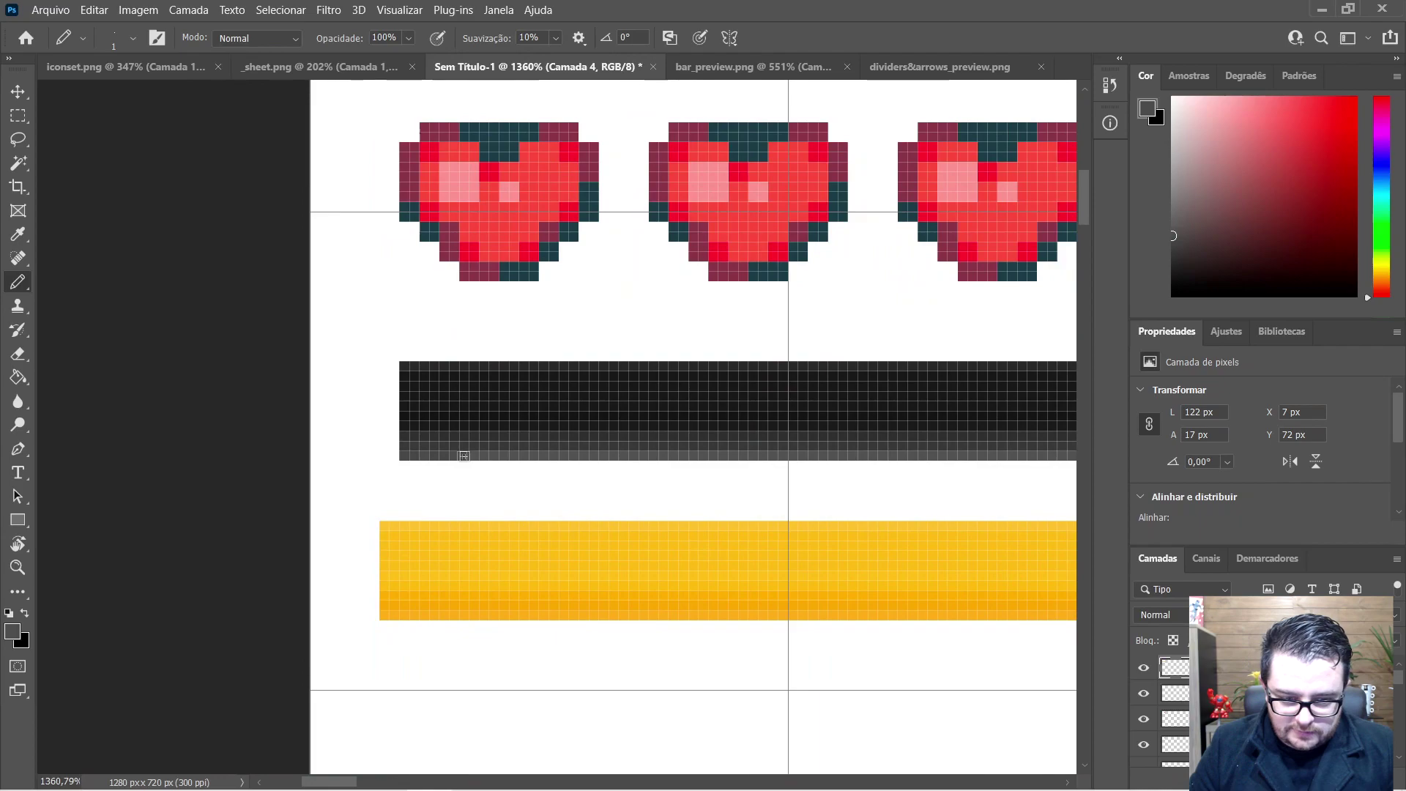
pyautogui.scroll(-4, 549, 525)
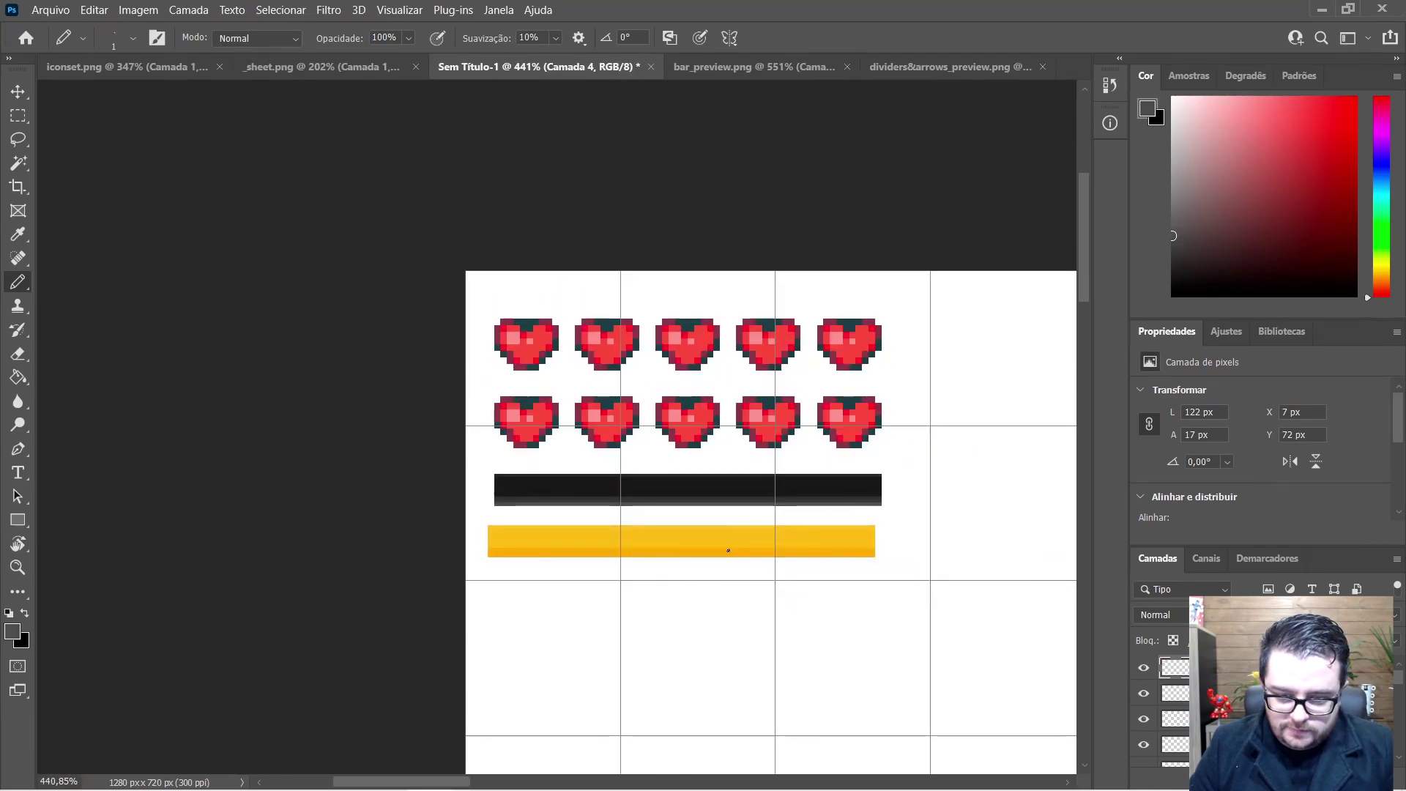
# Step: Shift the yellow bar's layer closer to the black bar, and undo that move together with the misplaced grey pencil strokes
pyautogui.press('v')
pyautogui.moveTo(727, 550); pyautogui.dragTo(733, 537)
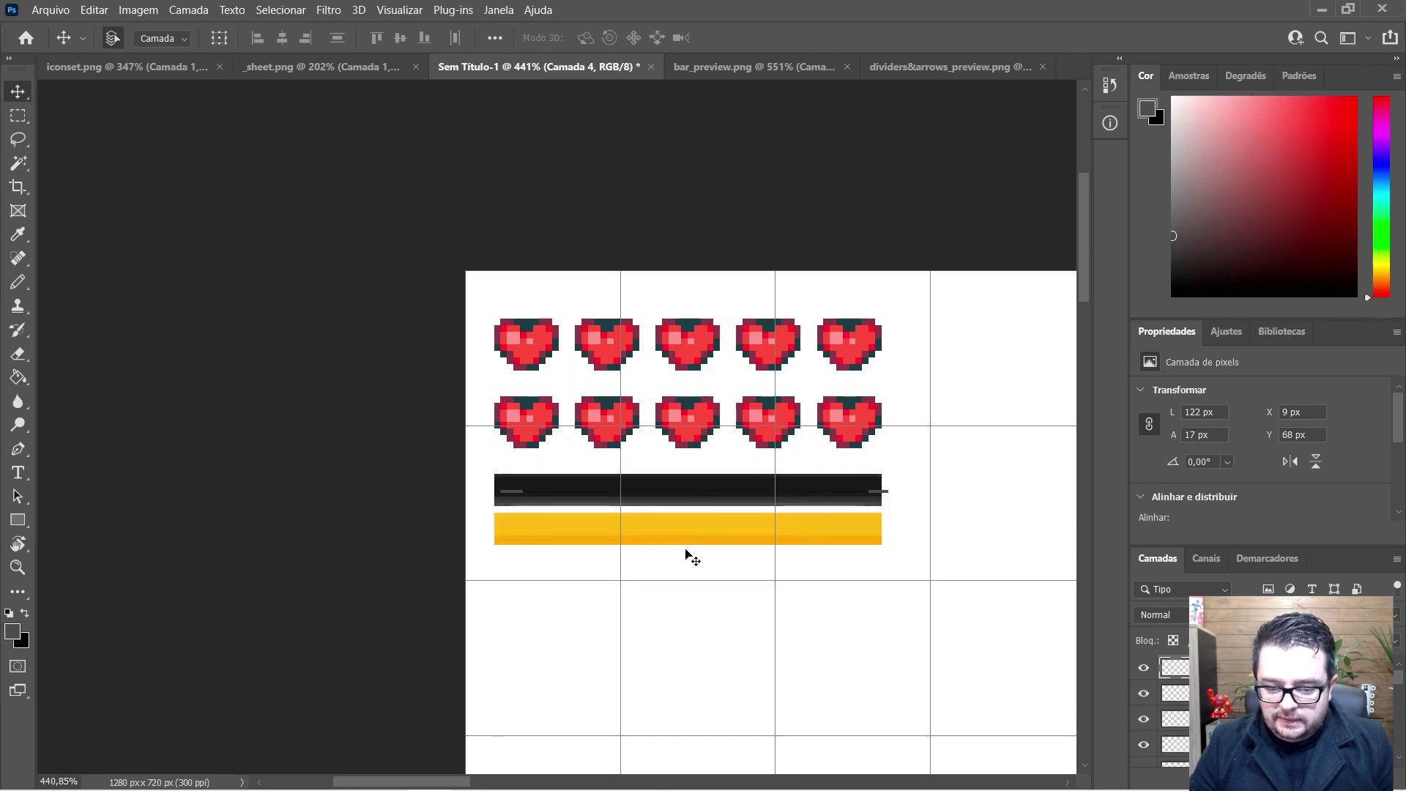
pyautogui.hotkey('ctrl', 'z')
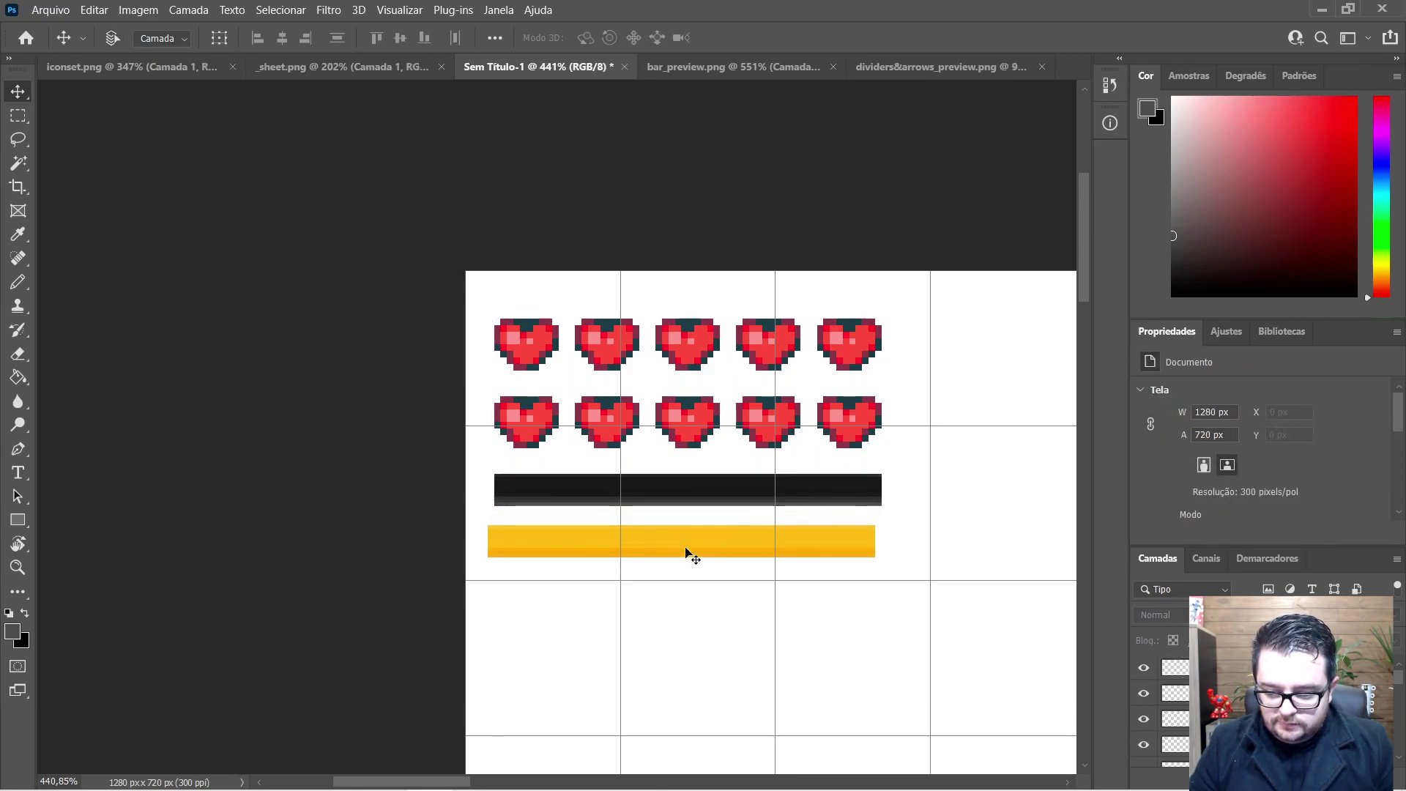
# Step: Move the black bar to X 9 px, Y 64 px and patch its bottom row on its own layer with a 1 px Pencil in the sampled grey
pyautogui.moveTo(725, 502)
pyautogui.mouseDown()
pyautogui.moveTo(803, 458)
pyautogui.moveTo(715, 499)
pyautogui.moveTo(723, 510)
pyautogui.mouseUp()
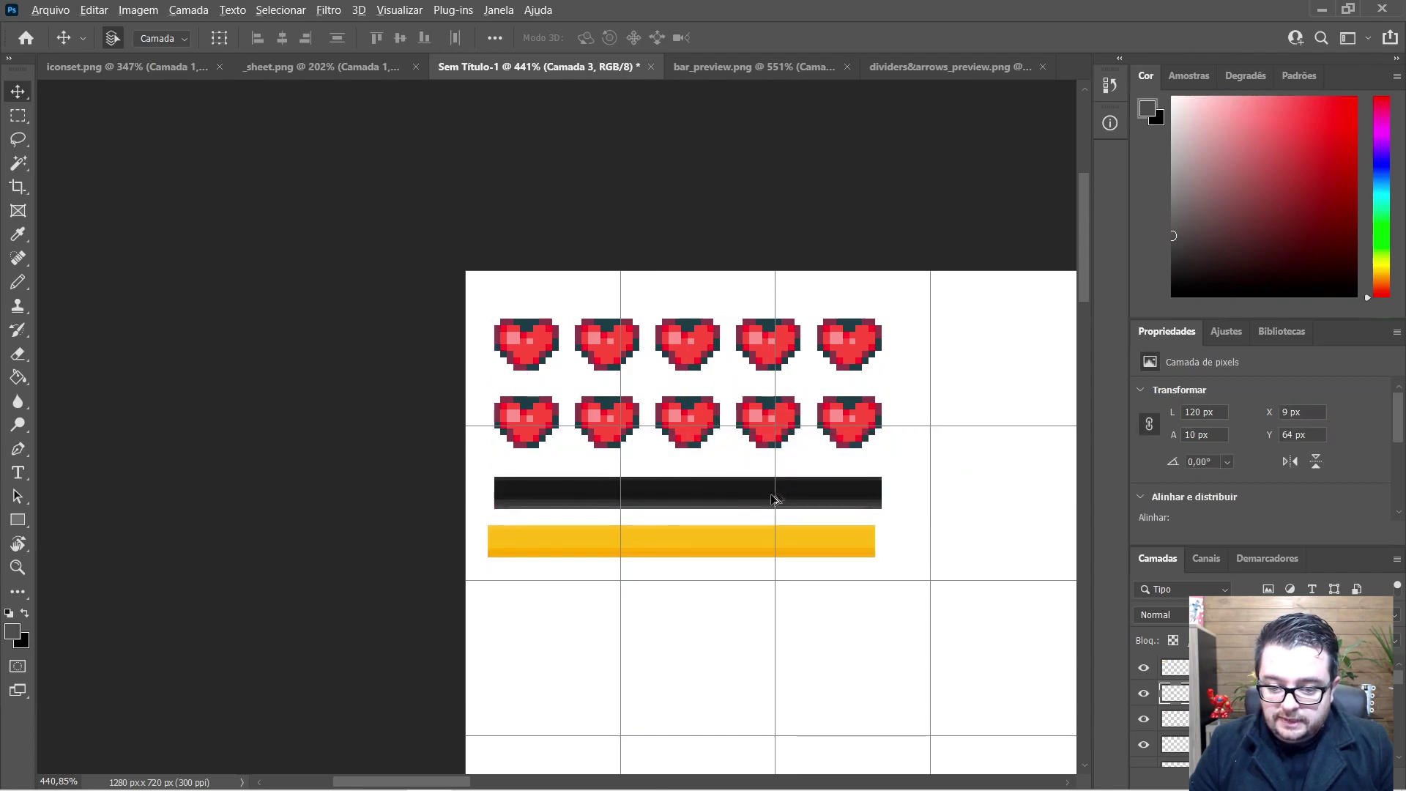
pyautogui.scroll(2, 788, 489)
pyautogui.scroll(3, 858, 505)
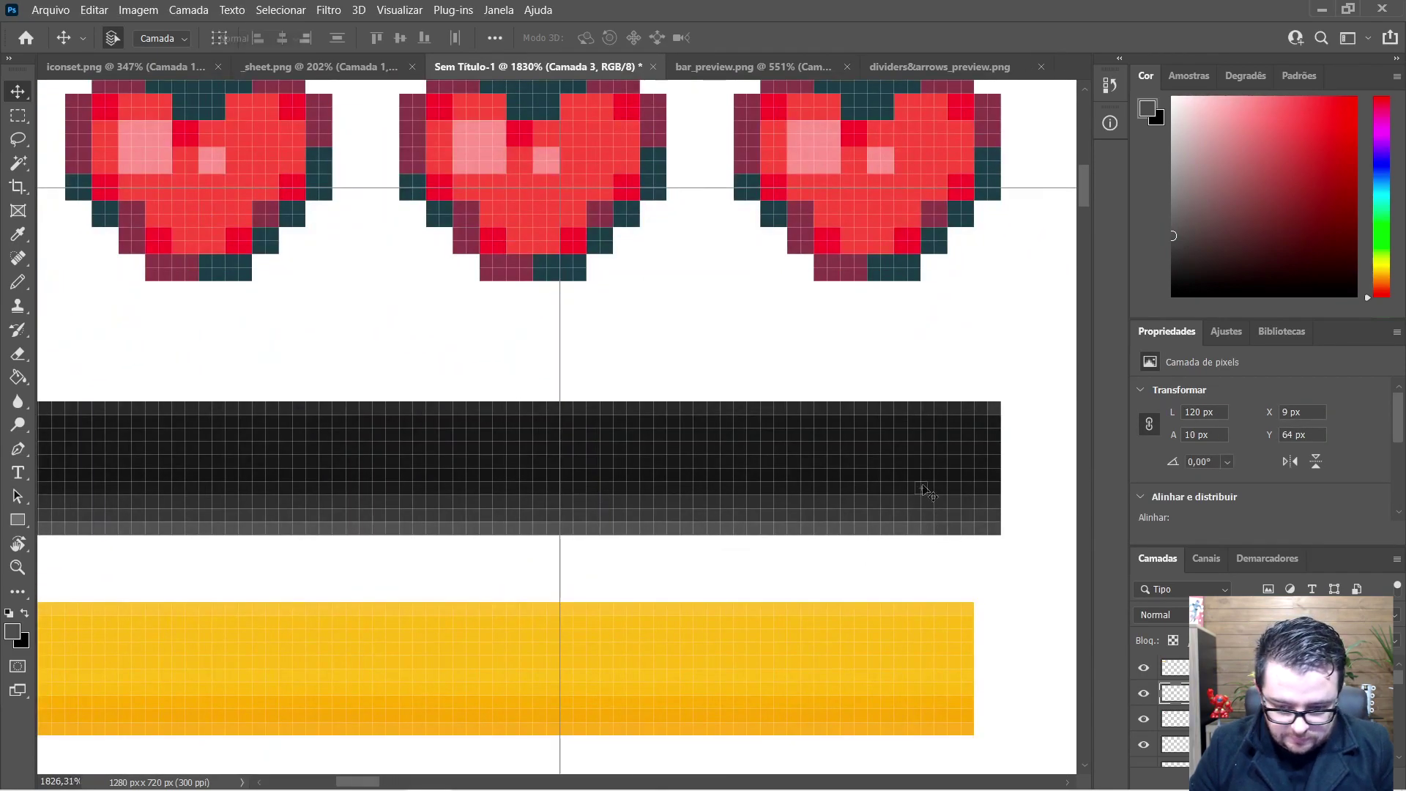
pyautogui.press('b')
pyautogui.click(897, 522)
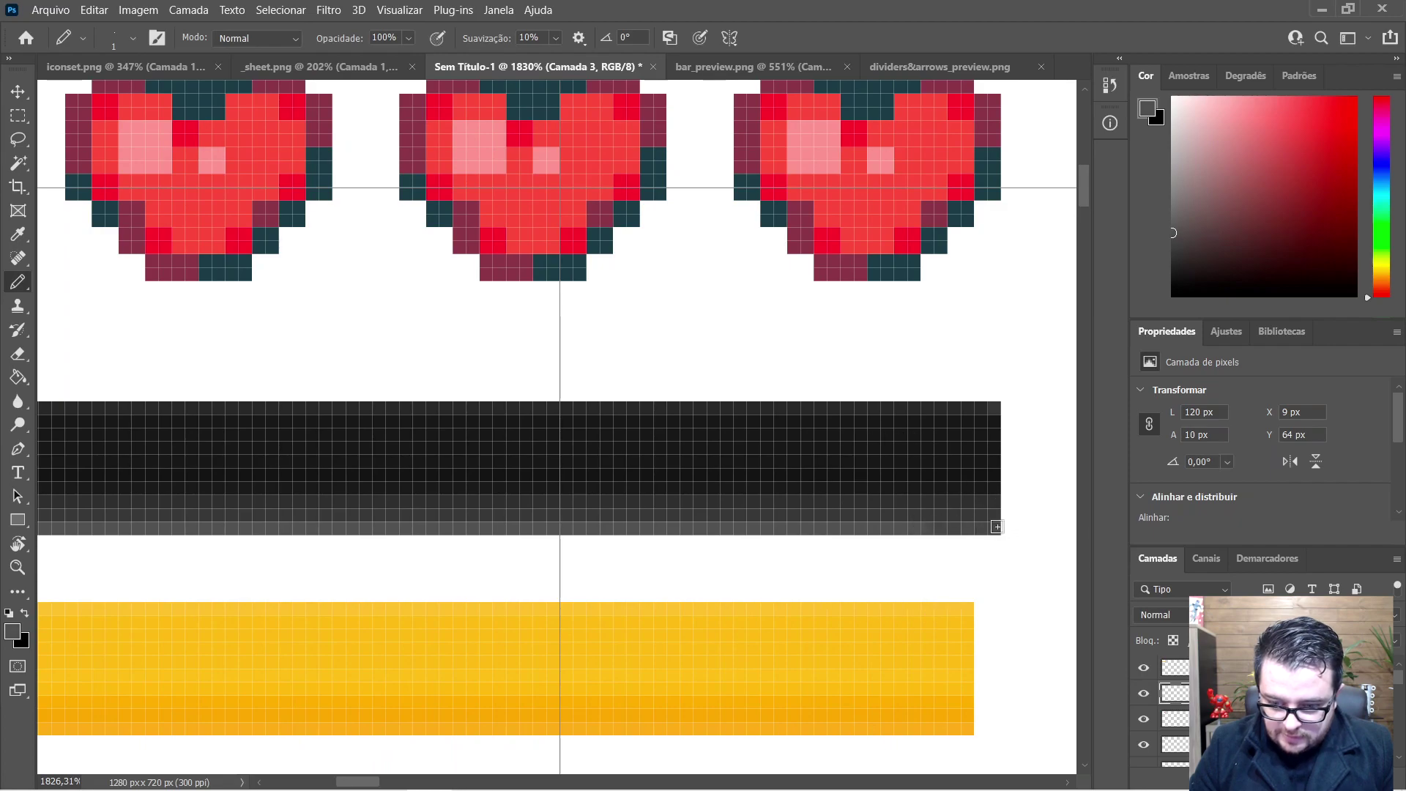
pyautogui.scroll(-5, 634, 529)
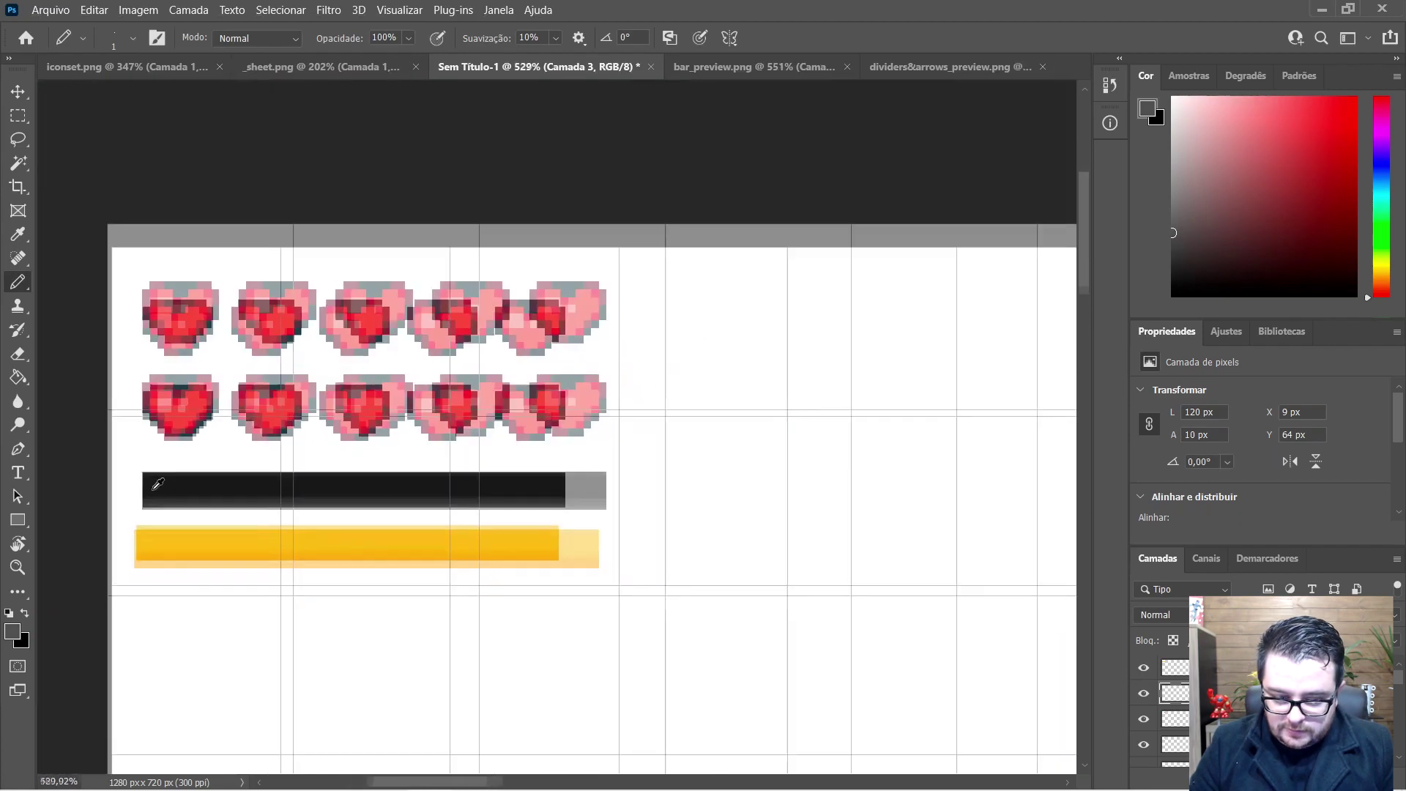
pyautogui.scroll(4, 110, 505)
pyautogui.scroll(3, 215, 496)
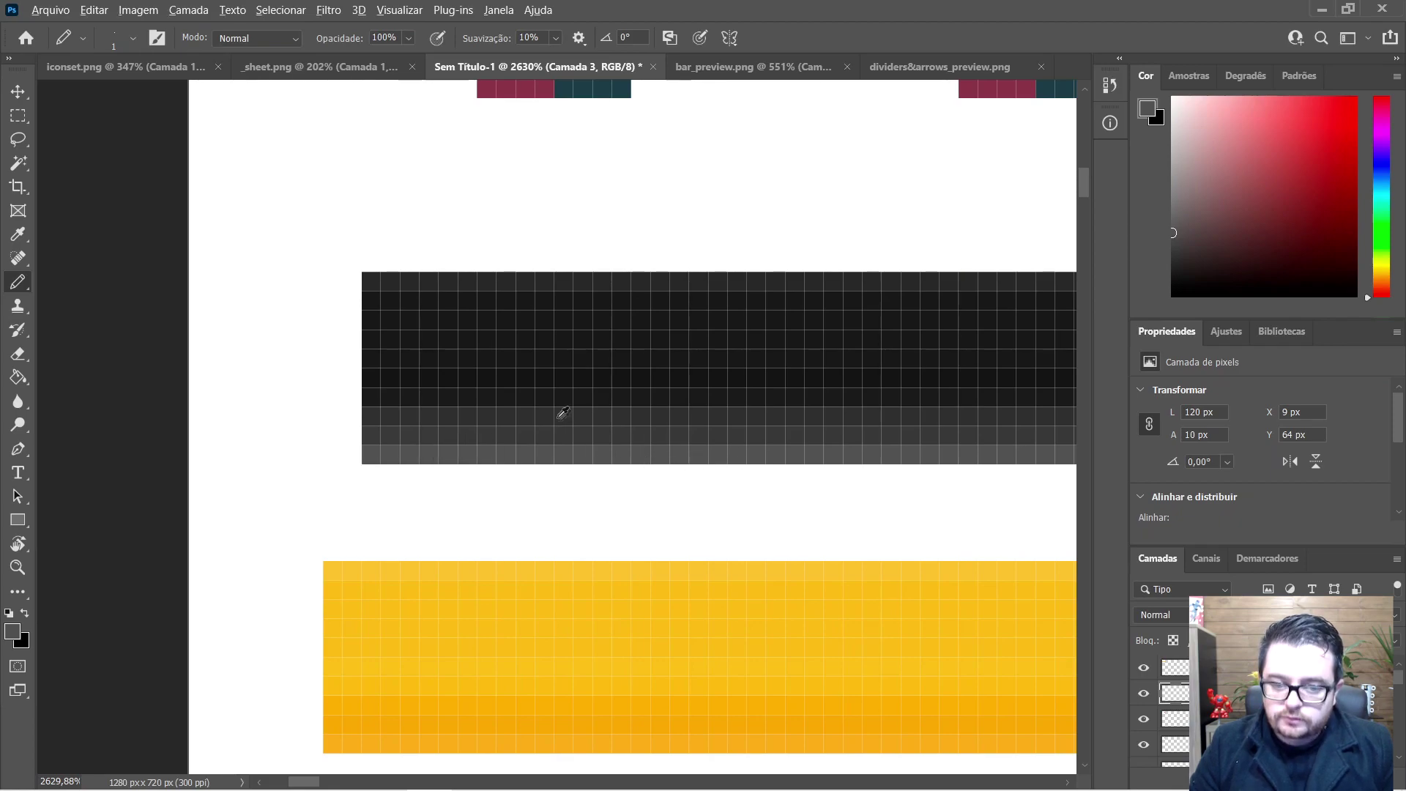
pyautogui.scroll(-2, 564, 414)
pyautogui.scroll(-5, 560, 397)
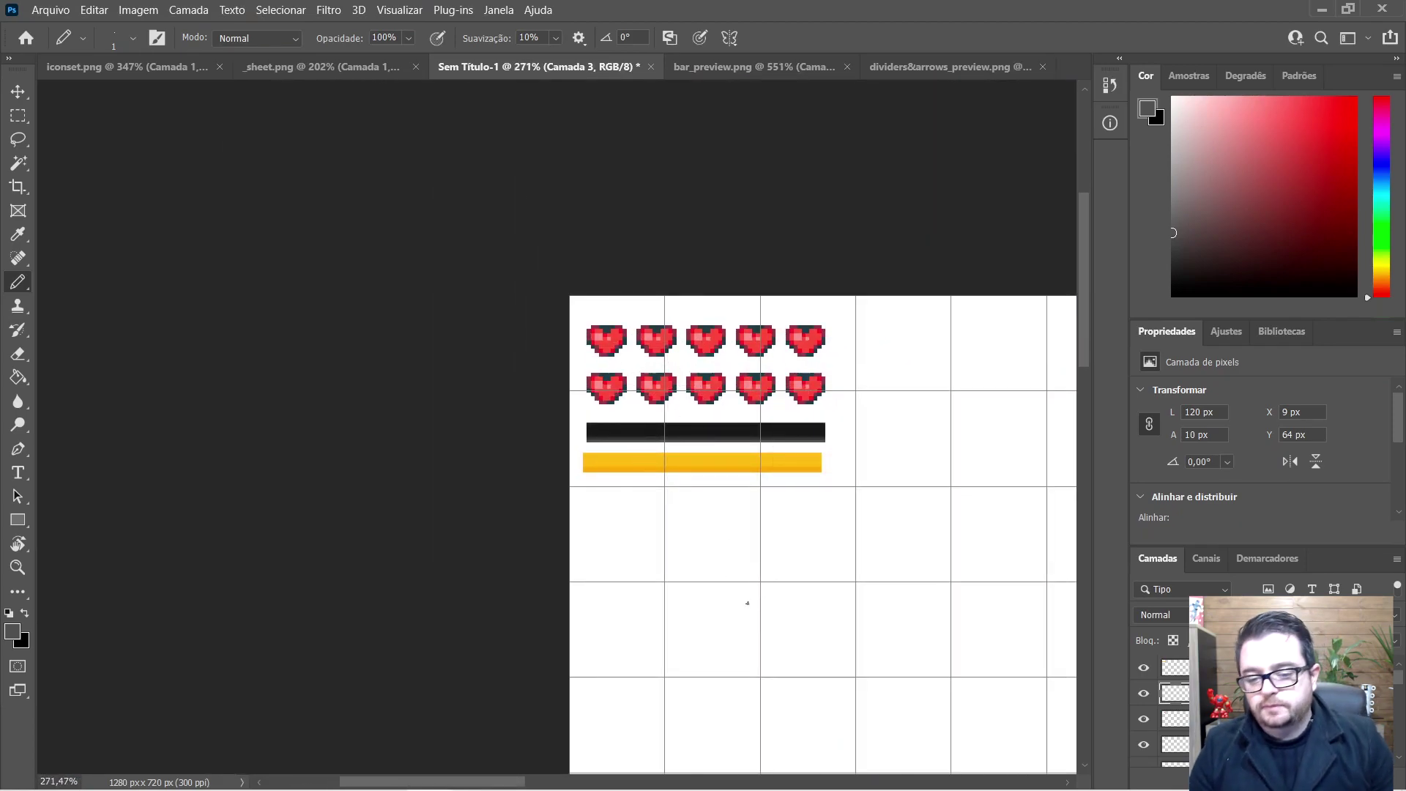
# Step: Move the yellow bar below the black one to X 9 px, Y 83 px
pyautogui.press('v')
pyautogui.moveTo(740, 468); pyautogui.dragTo(791, 469)
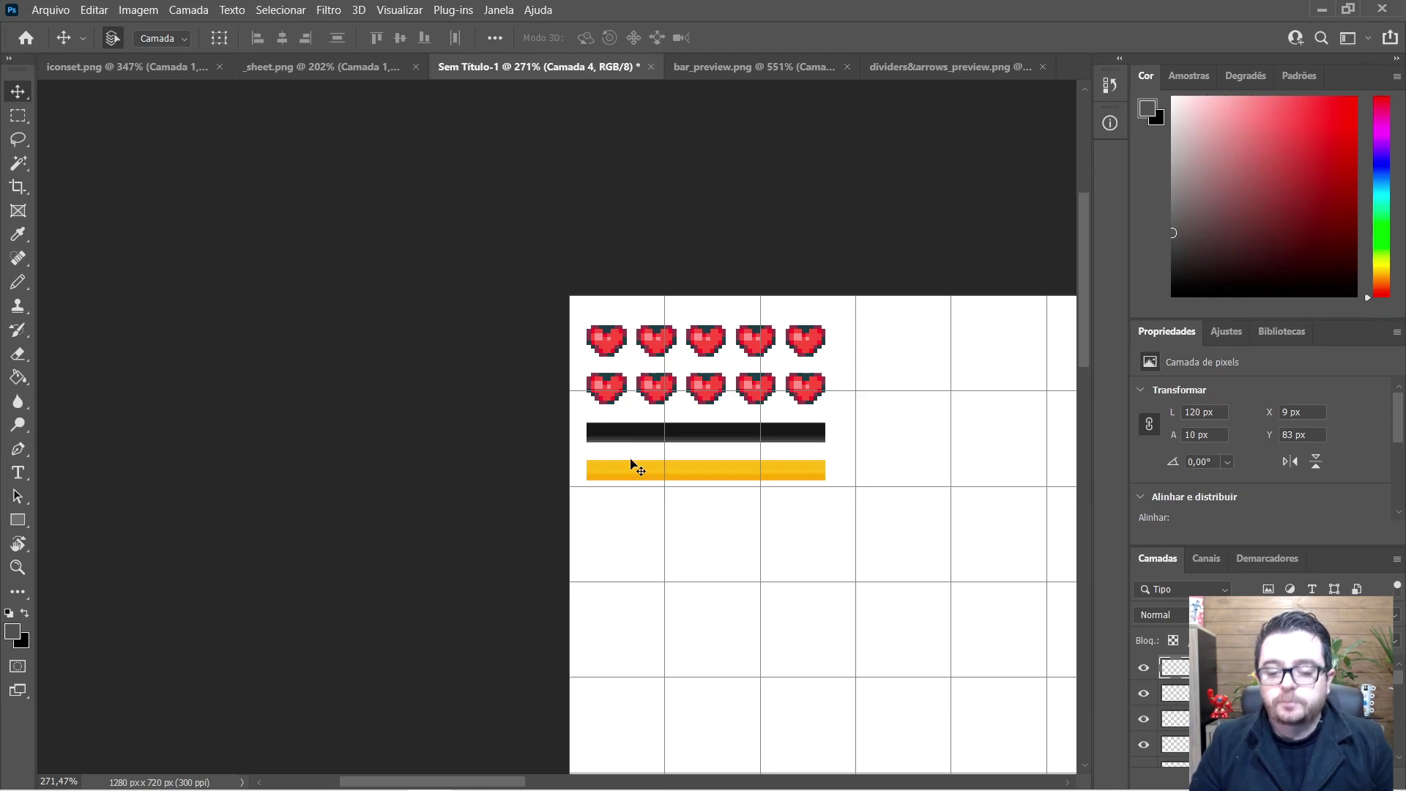
pyautogui.scroll(3, 639, 466)
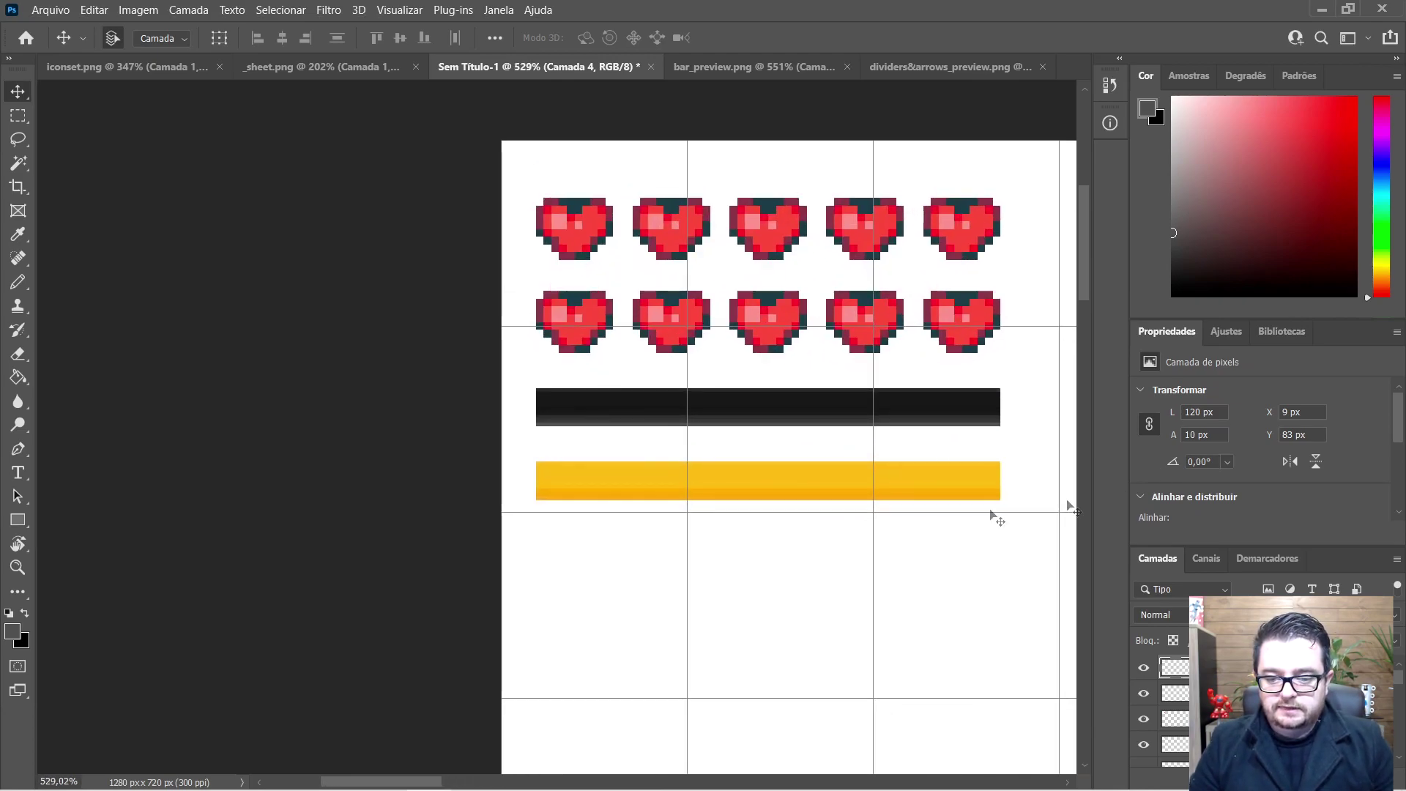
# Step: Try to resize the black bar from its right edge with Free Transform
pyautogui.click(970, 415)
pyautogui.hotkey('ctrl', 't')
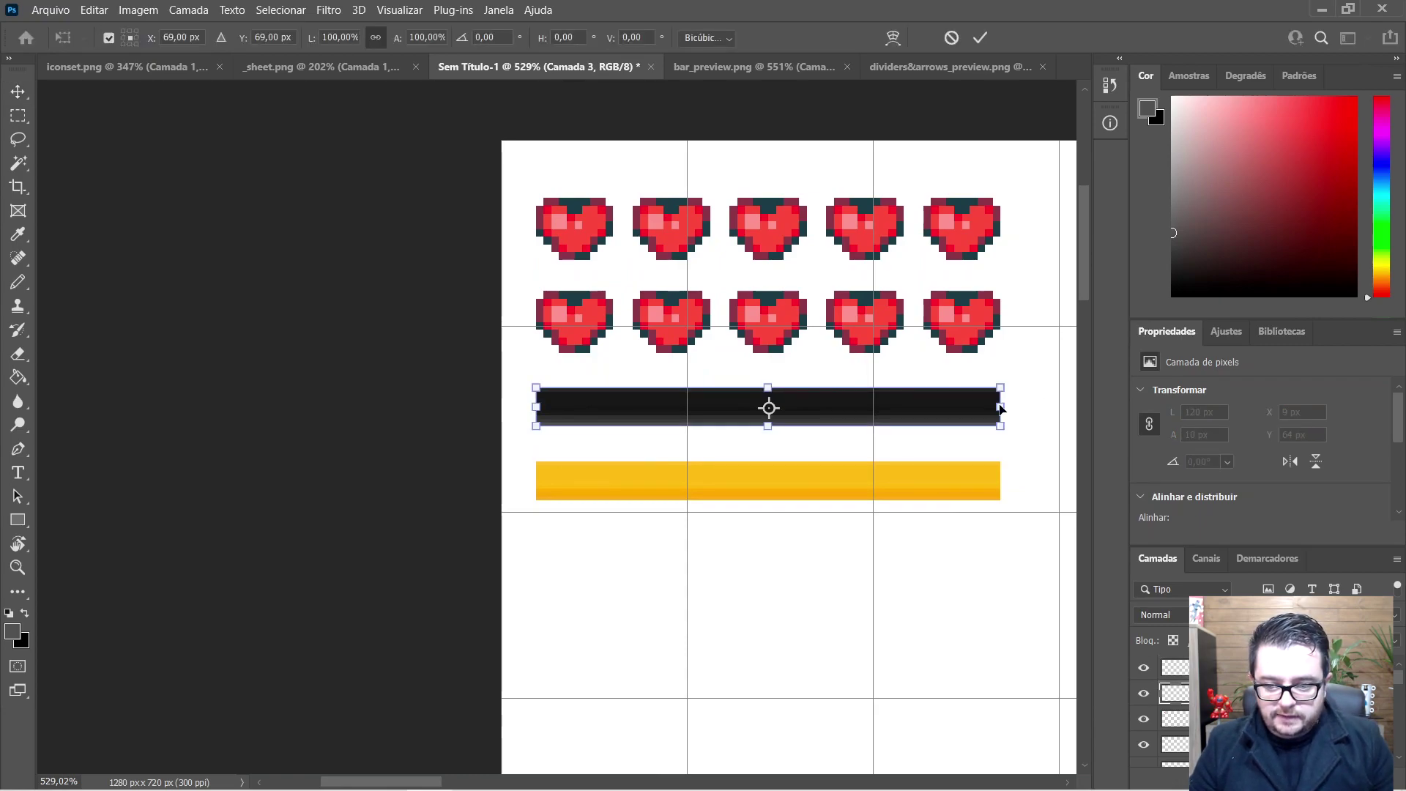
pyautogui.moveTo(1001, 408)
pyautogui.mouseDown()
pyautogui.moveTo(618, 407)
pyautogui.moveTo(1008, 413)
pyautogui.mouseUp()
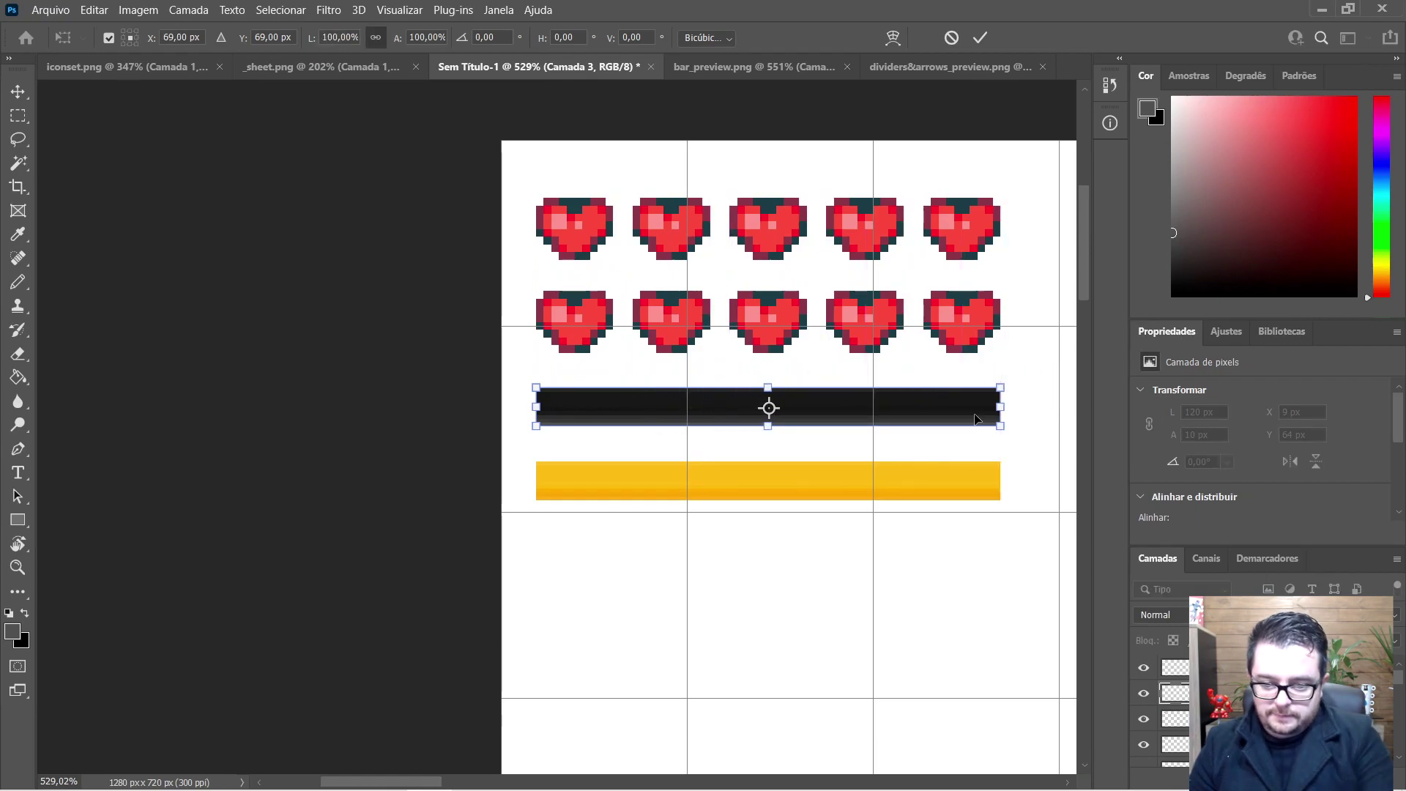
pyautogui.press('Return')
# Step: Move the yellow bar to X 11 px, Y 79 px, and try placing the first red heart below the bars, undoing the heart's move
pyautogui.moveTo(849, 476); pyautogui.dragTo(848, 462)
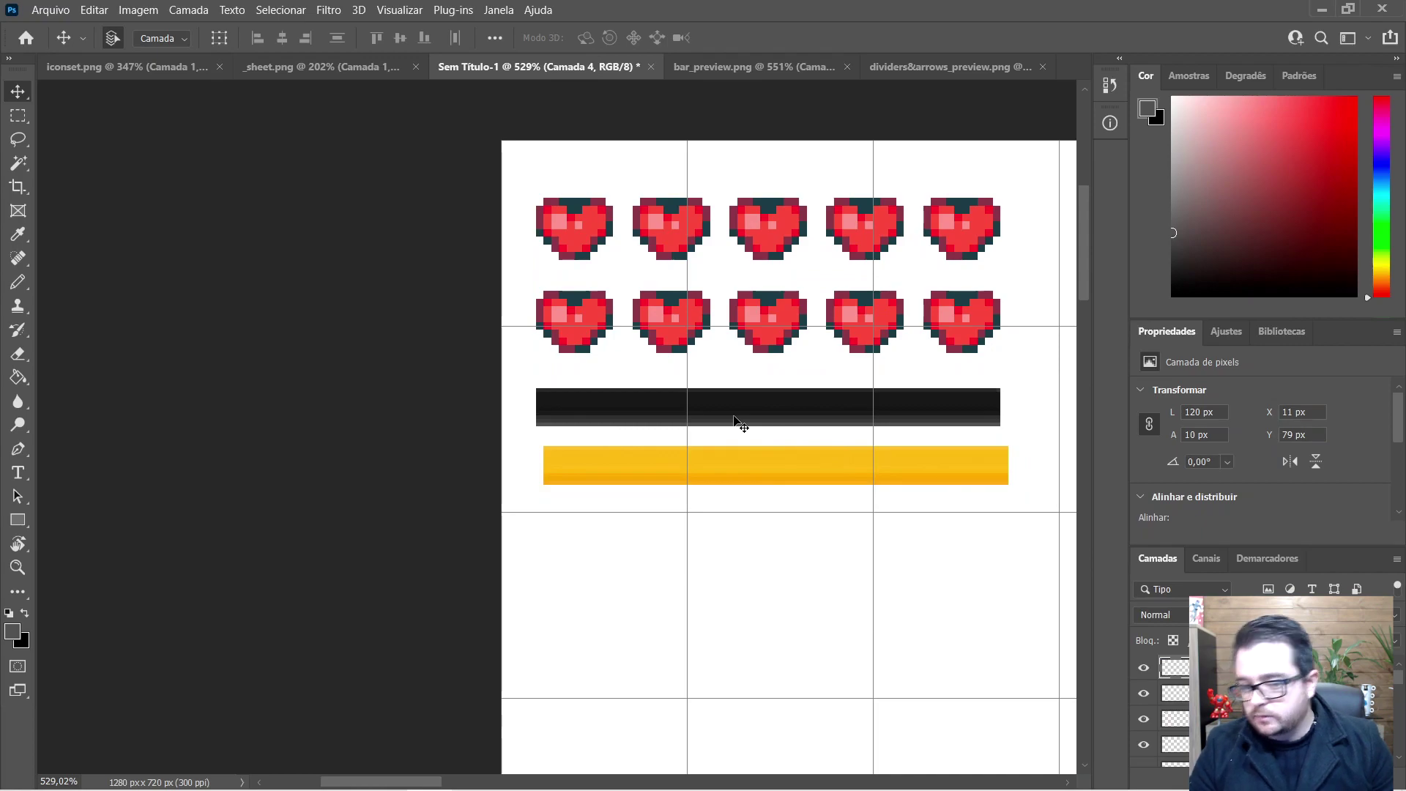
pyautogui.moveTo(578, 238)
pyautogui.mouseDown()
pyautogui.moveTo(586, 206)
pyautogui.moveTo(569, 208)
pyautogui.moveTo(574, 239)
pyautogui.mouseUp()
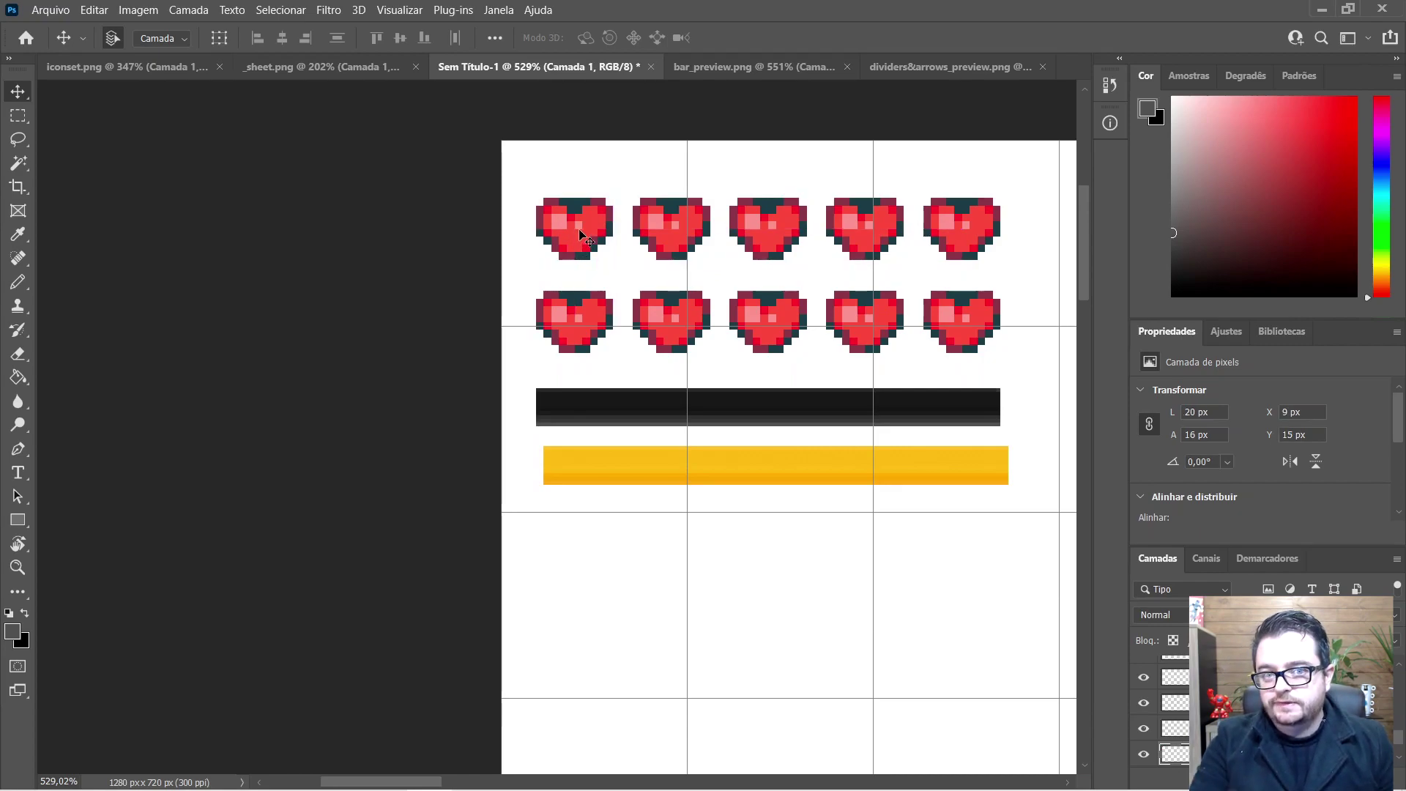
pyautogui.moveTo(580, 233); pyautogui.dragTo(585, 560)
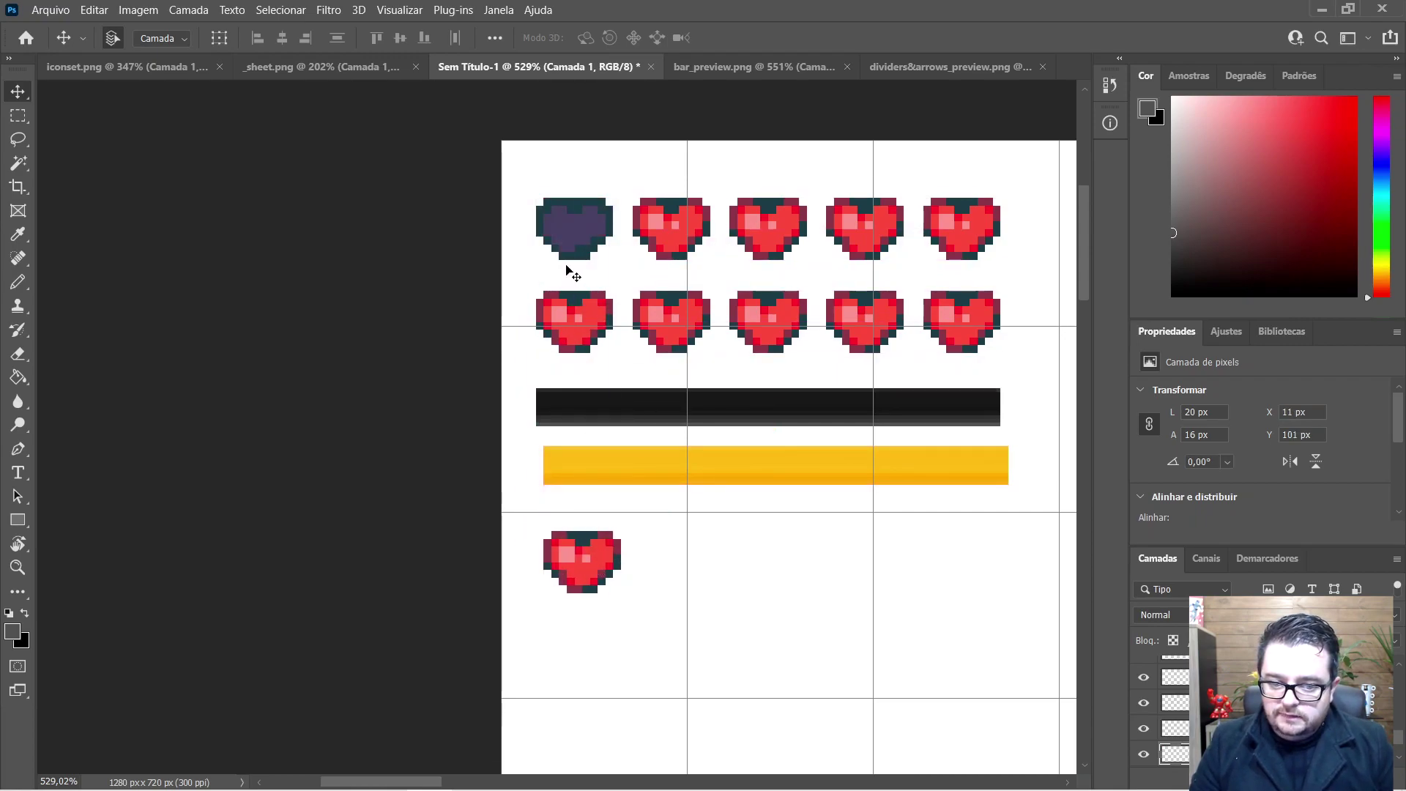
pyautogui.hotkey('ctrl', 'z')
# Step: Place copies of the red and empty hearts below the bars at X 9 px and 34 px, Y 100 px, and align the yellow bar at X 9 px, Y 79 px
pyautogui.moveTo(565, 228); pyautogui.dragTo(571, 561)
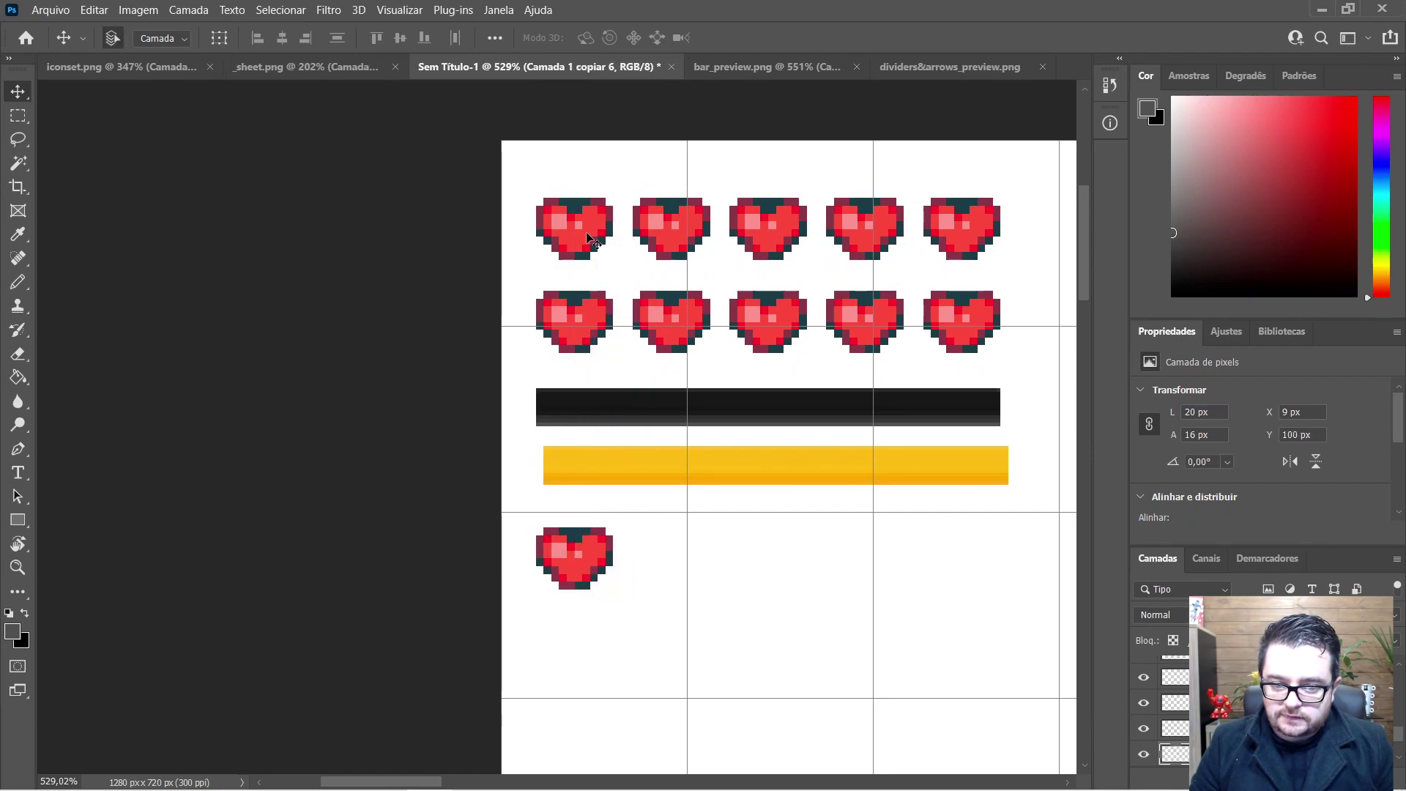
pyautogui.moveTo(586, 233); pyautogui.dragTo(566, 289)
pyautogui.moveTo(577, 224); pyautogui.dragTo(673, 553)
pyautogui.moveTo(571, 272); pyautogui.dragTo(586, 223)
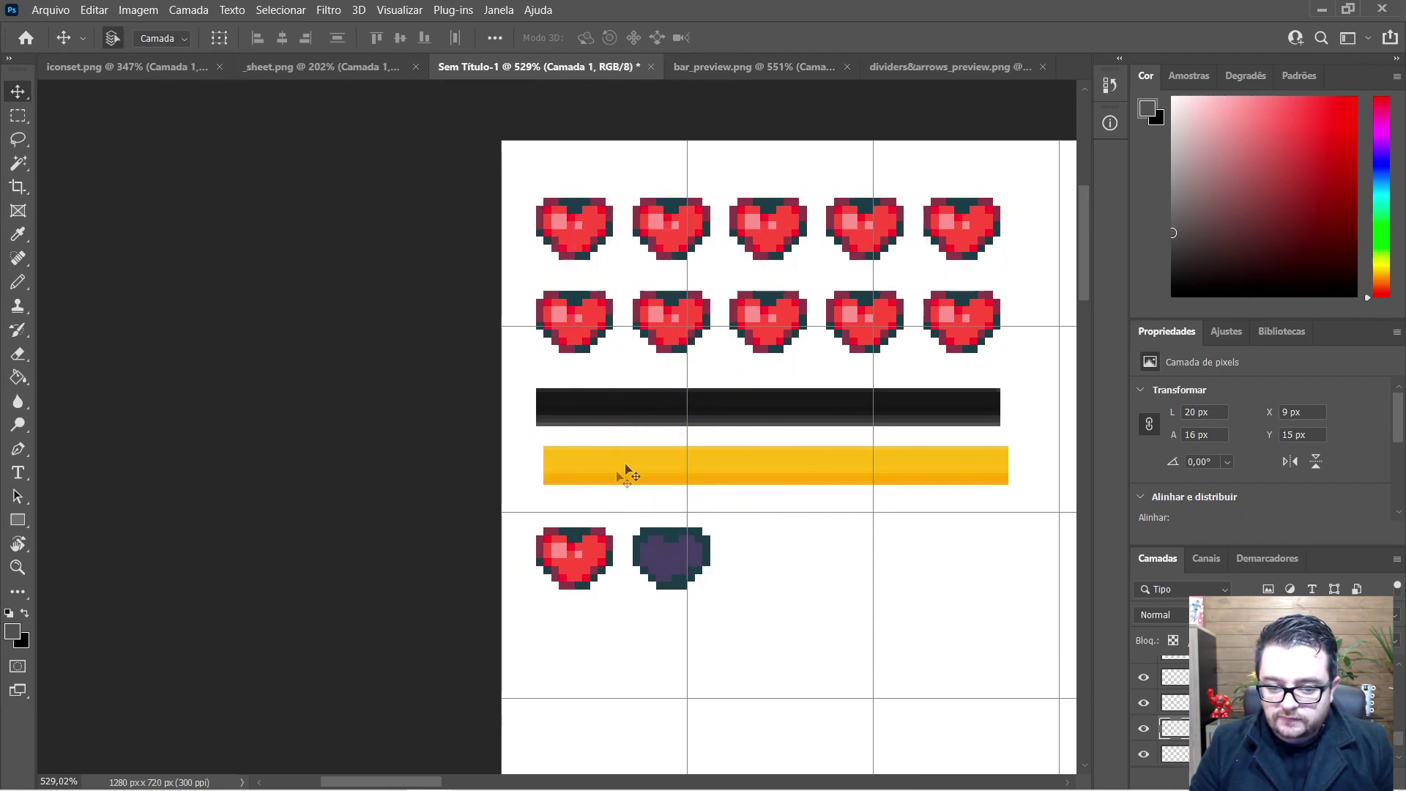
pyautogui.moveTo(610, 469); pyautogui.dragTo(598, 462)
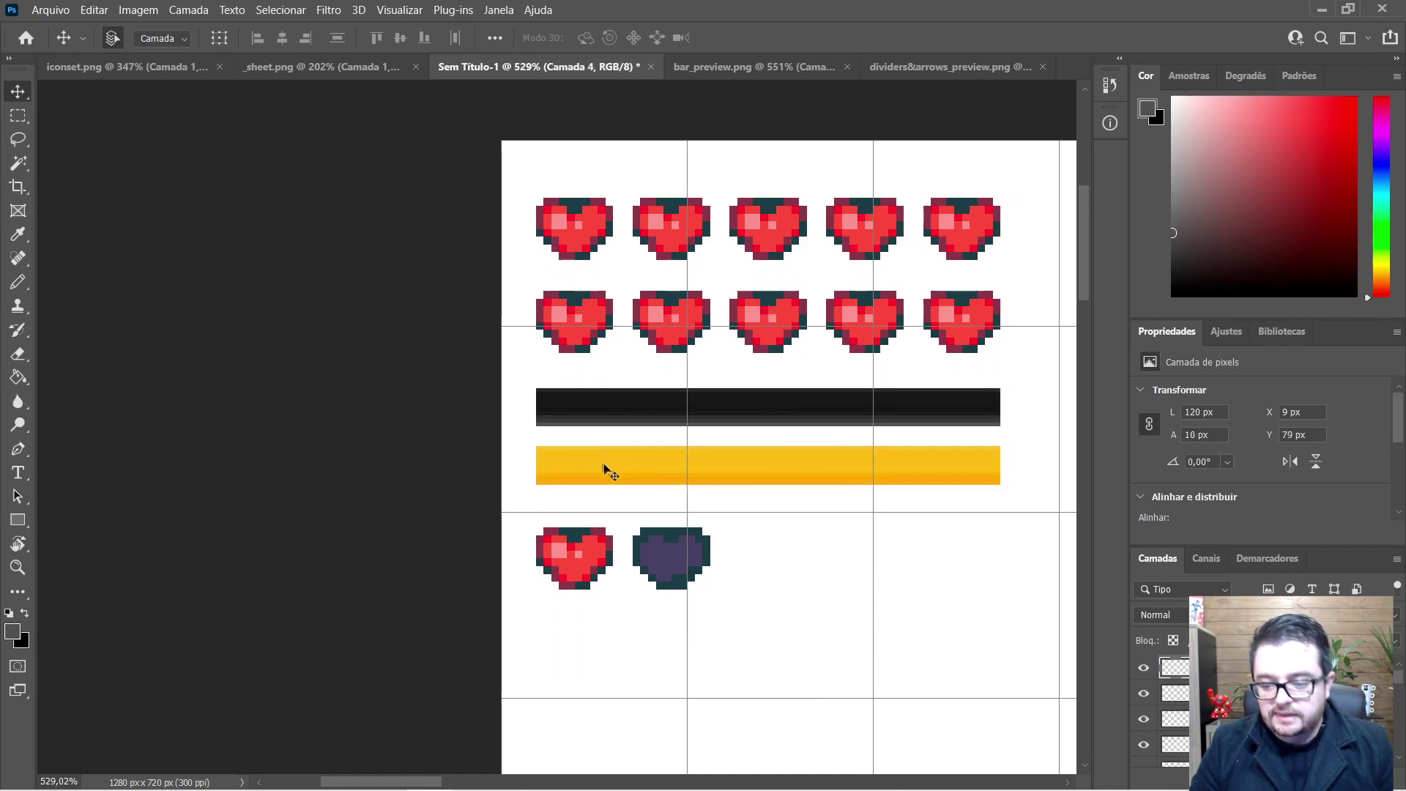
# Step: Export the yellow bar, black bar, copied red heart and copied empty heart layers as separate PNG files with the smaller 8-bit file option
pyautogui.click(675, 566)
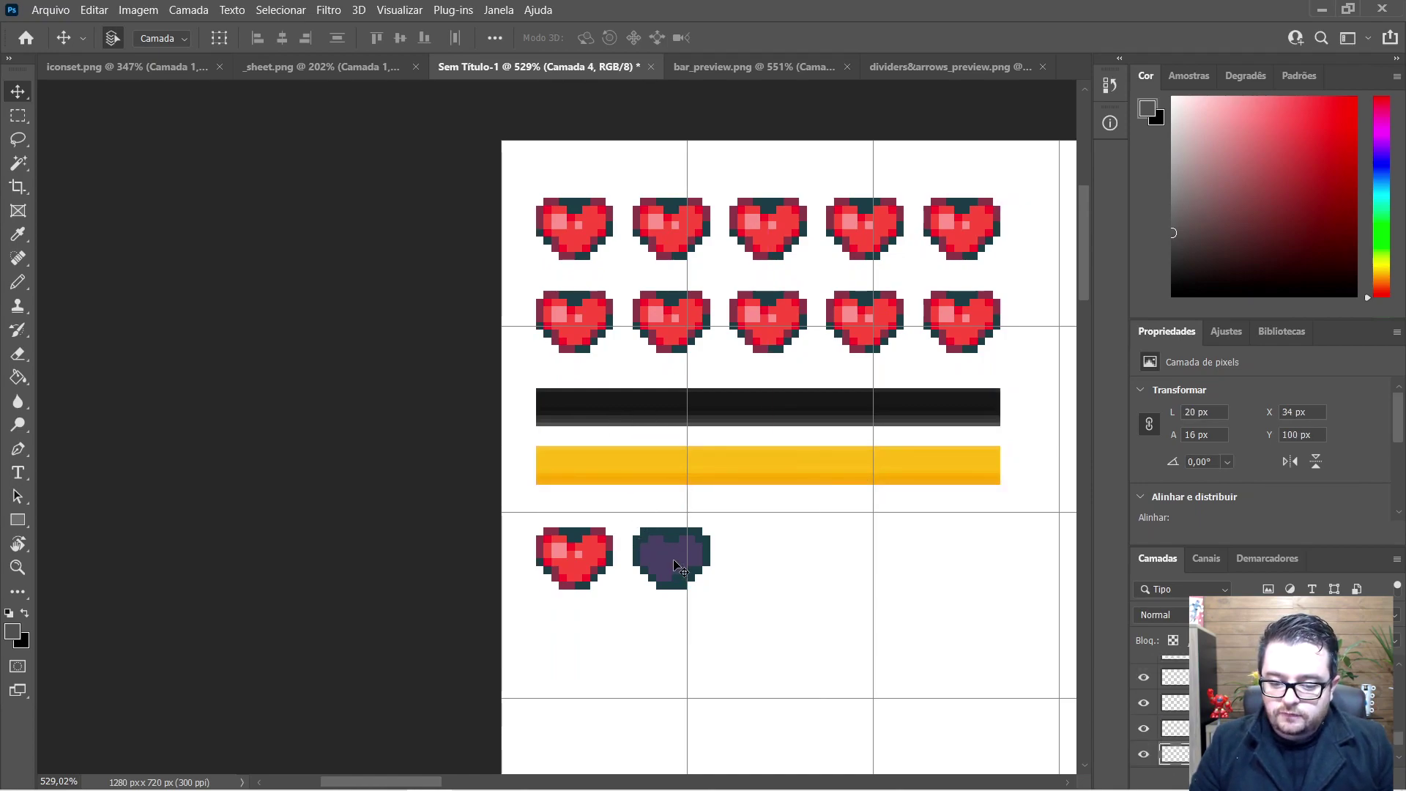
pyautogui.keyDown('shift'); pyautogui.click(588, 559); pyautogui.keyUp('shift')
pyautogui.keyDown('shift'); pyautogui.click(734, 476); pyautogui.keyUp('shift')
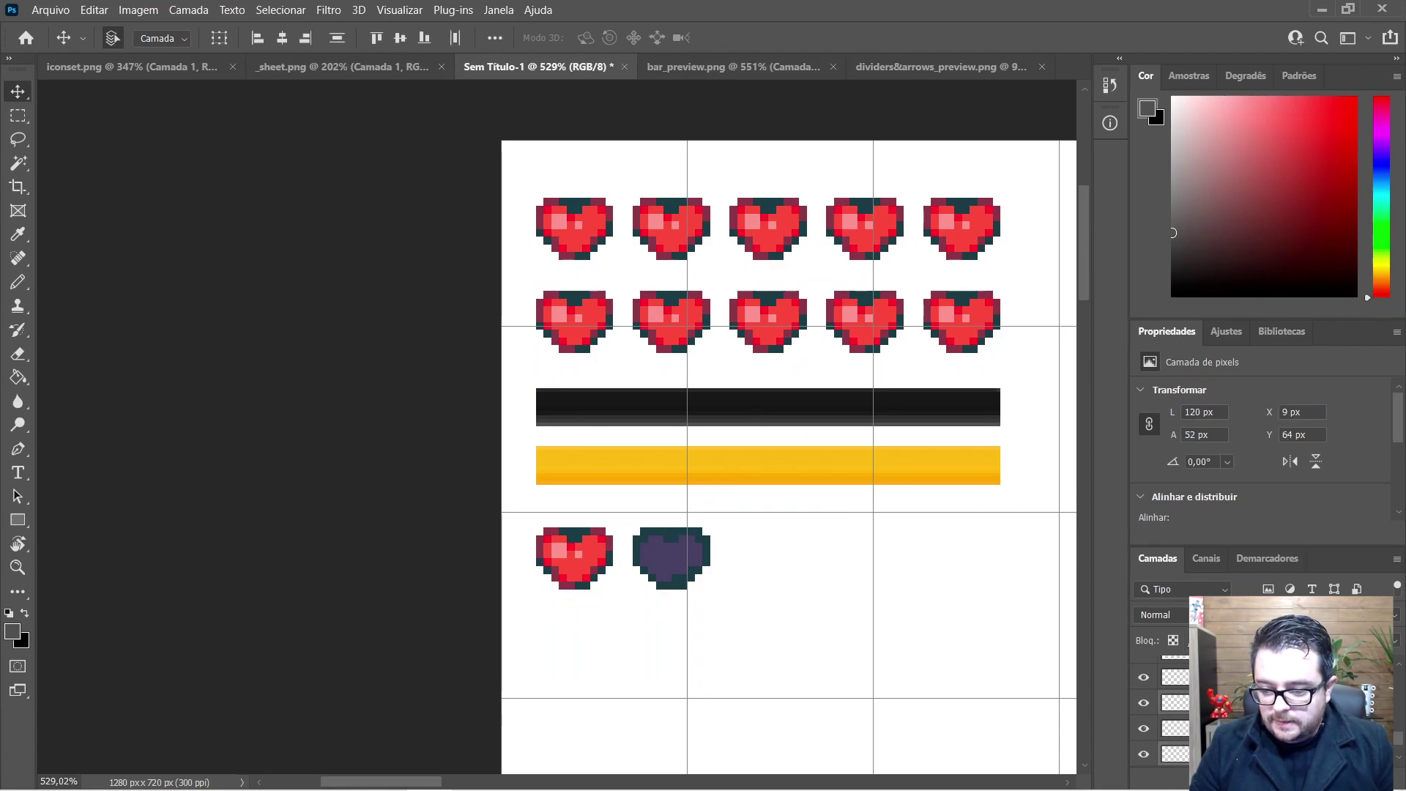
pyautogui.rightClick(1008, 271)
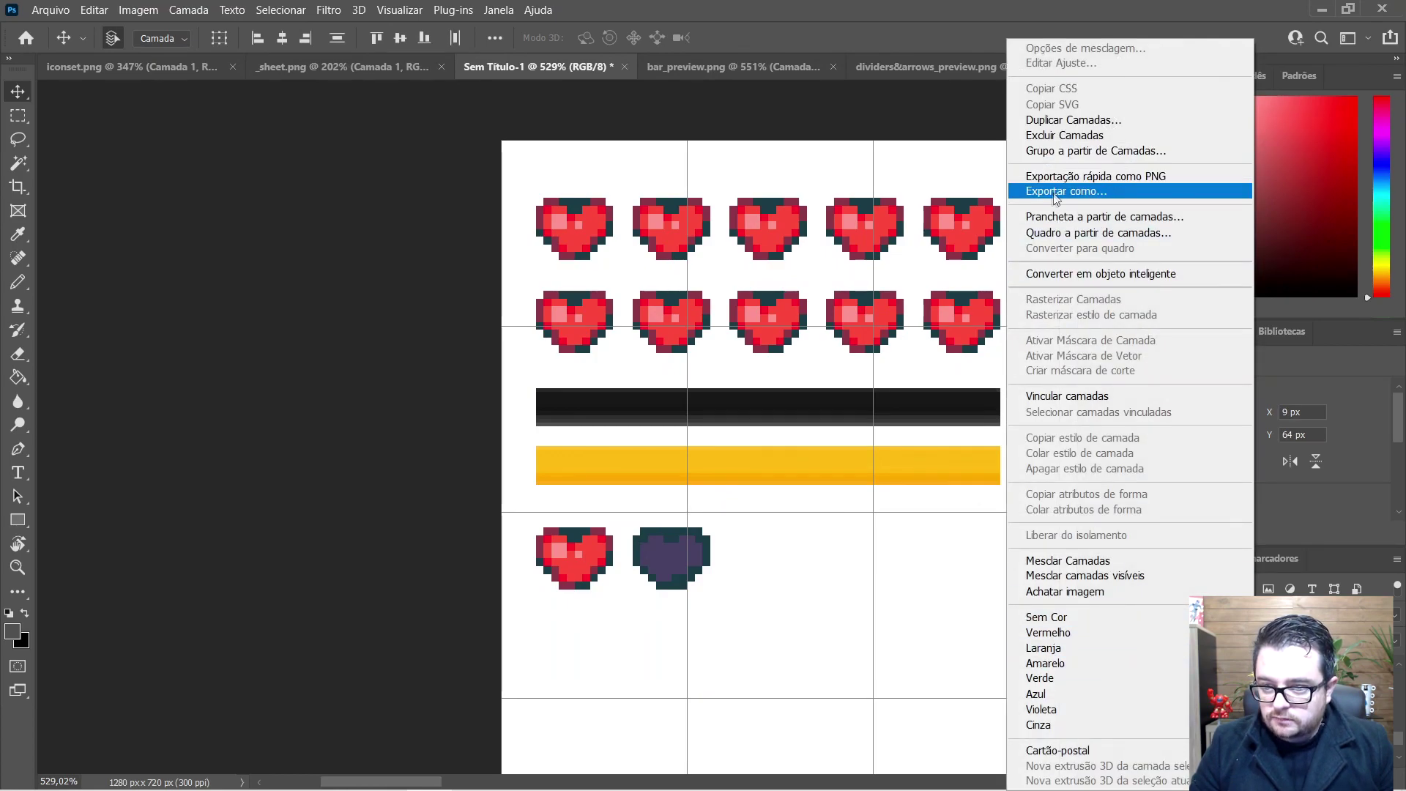
pyautogui.click(1049, 192)
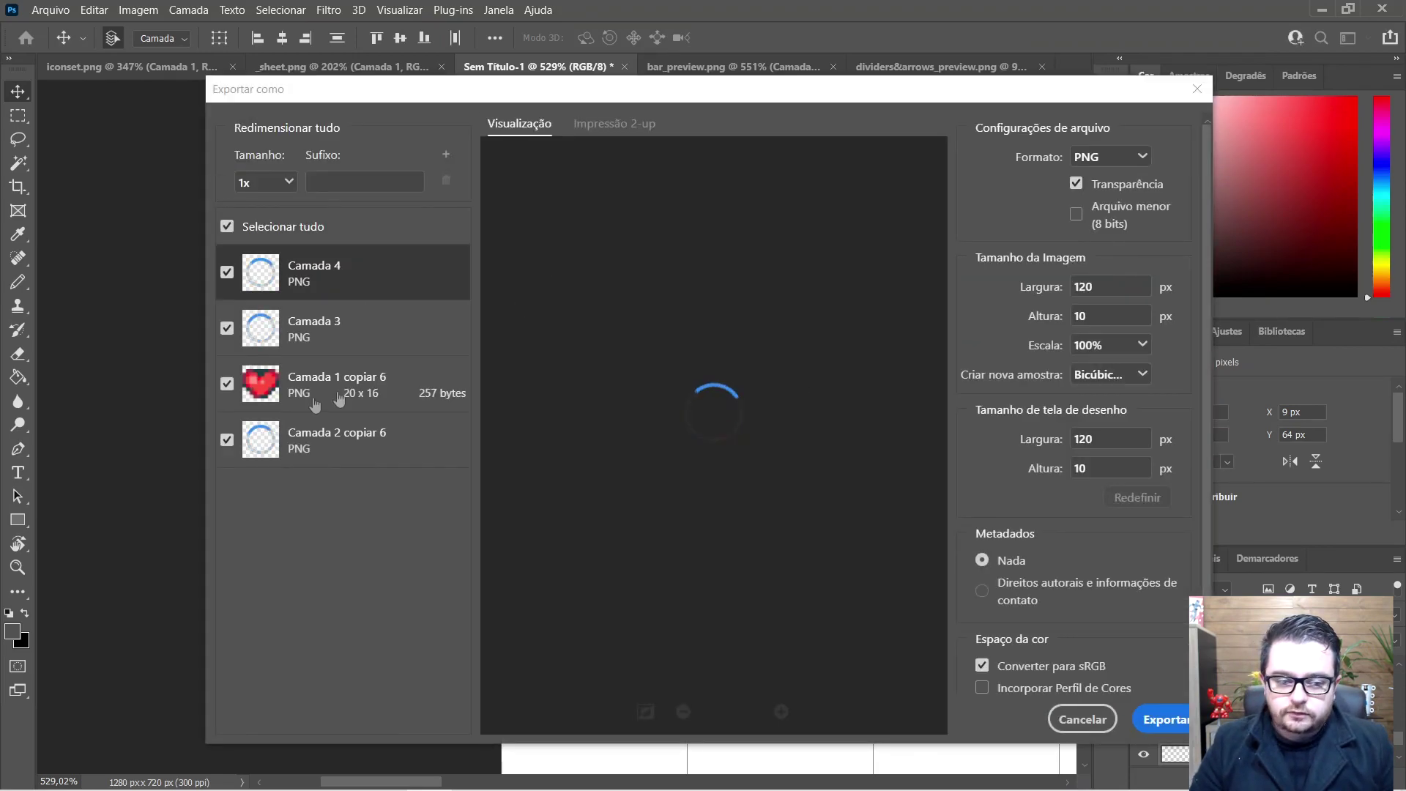
pyautogui.keyDown('shift'); pyautogui.click(352, 460); pyautogui.keyUp('shift')
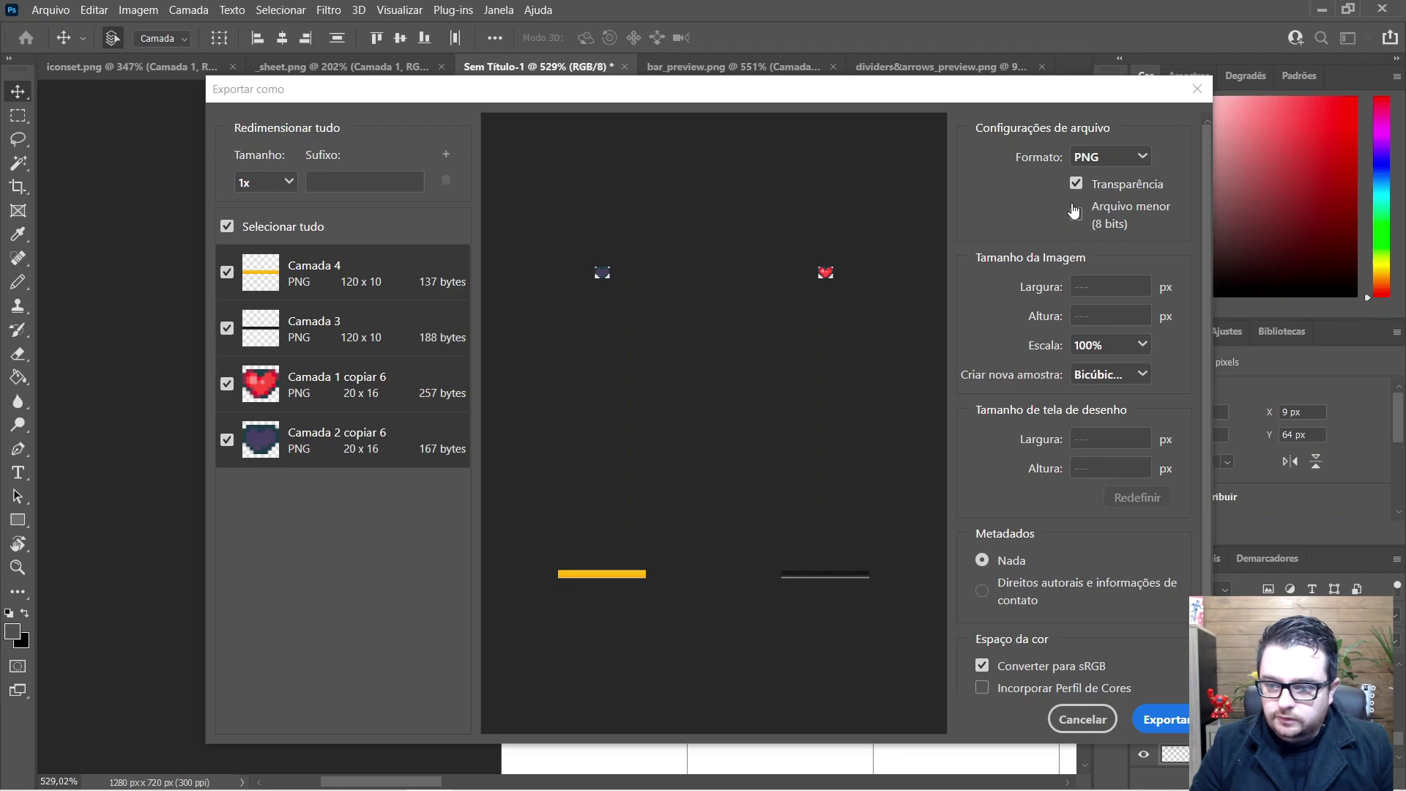
pyautogui.click(1090, 221)
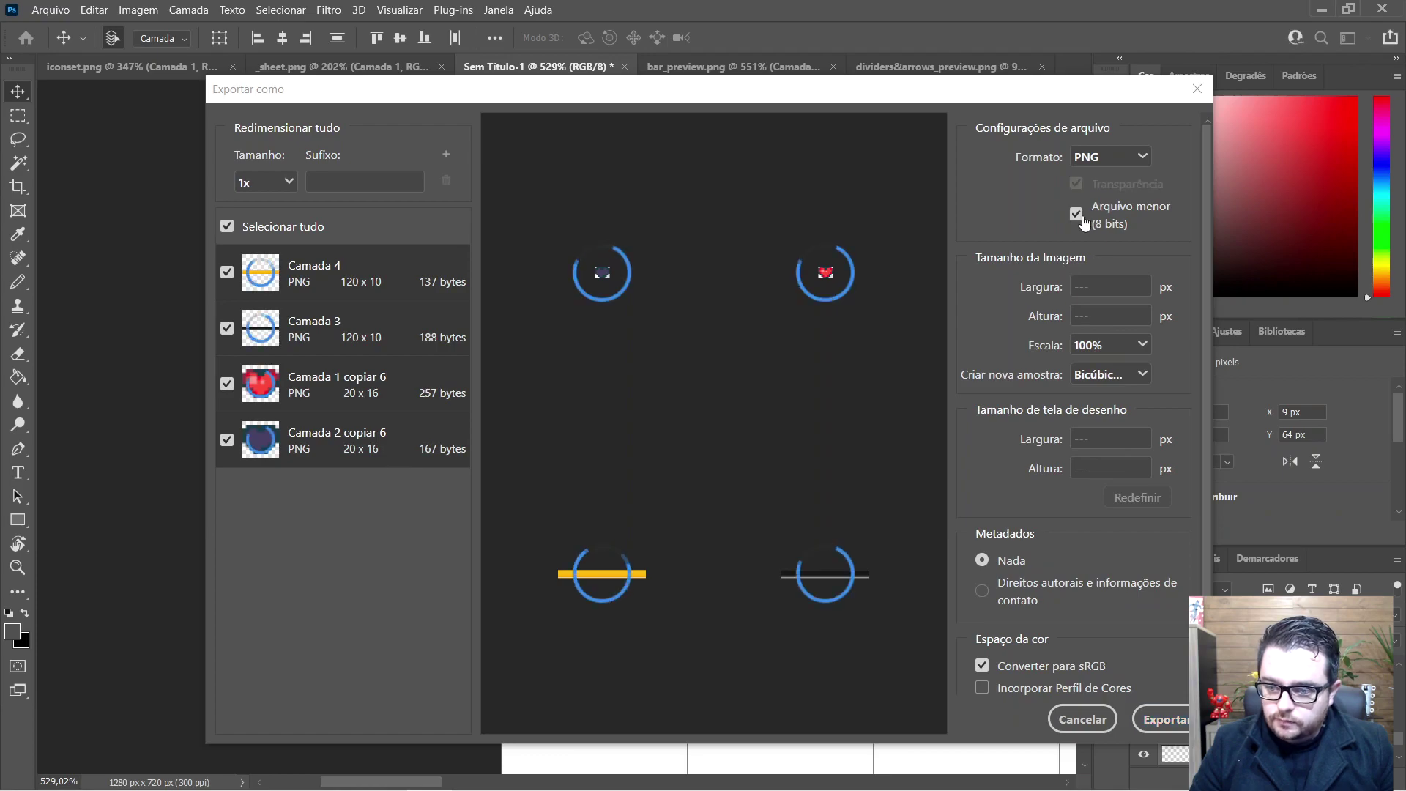
pyautogui.click(1166, 719)
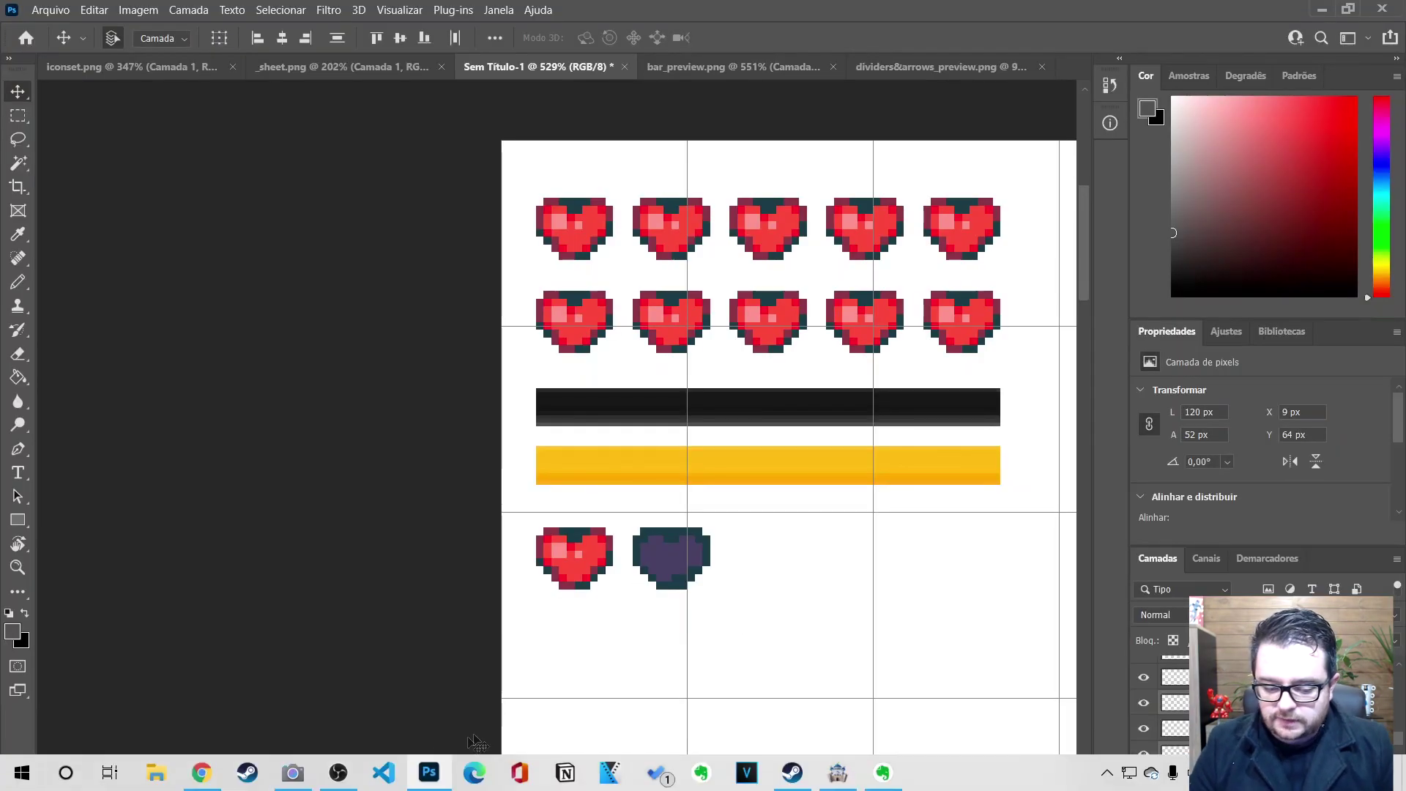
# Step: Open the project's pictures folder at OneDrive > Projeto Café > img in File Explorer
pyautogui.press('super+e')
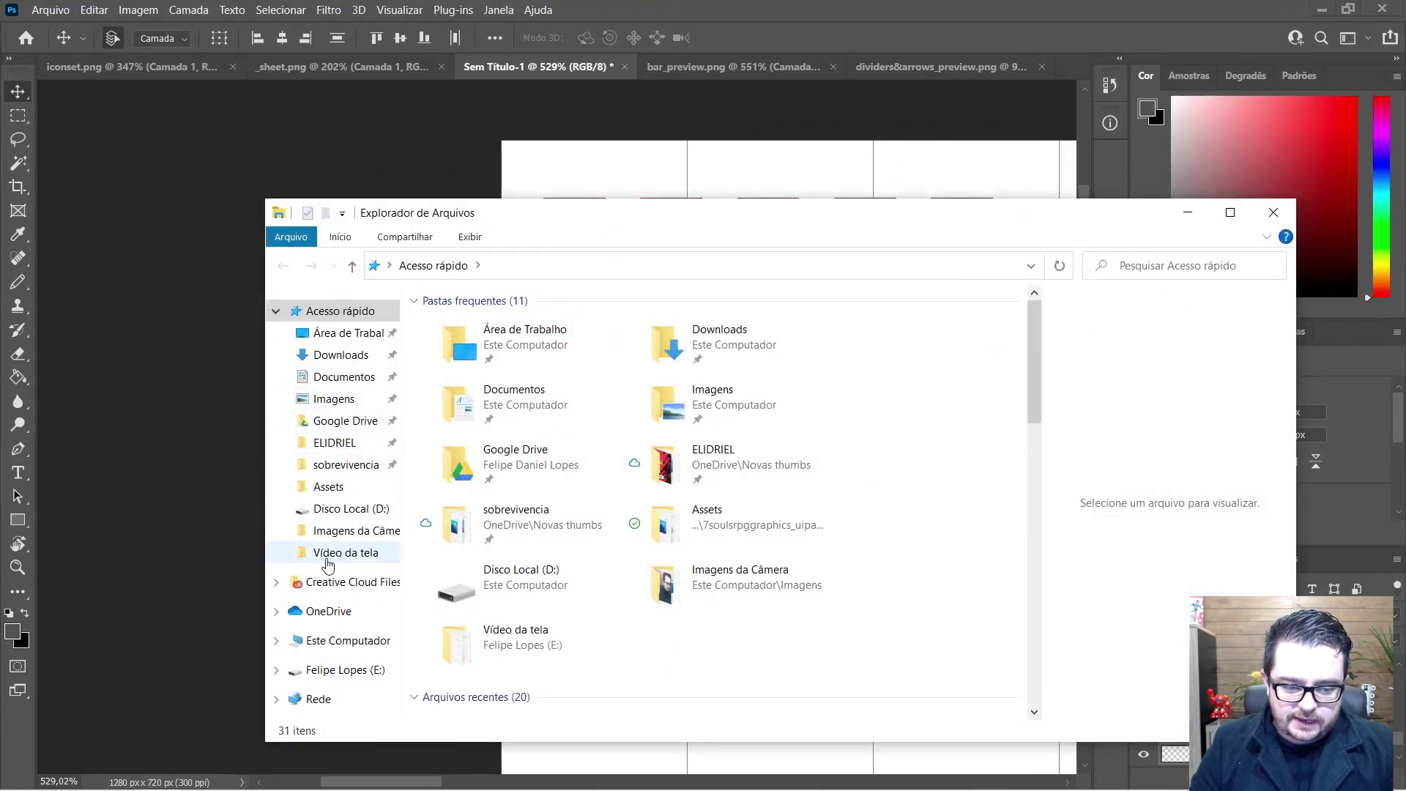
pyautogui.click(326, 611)
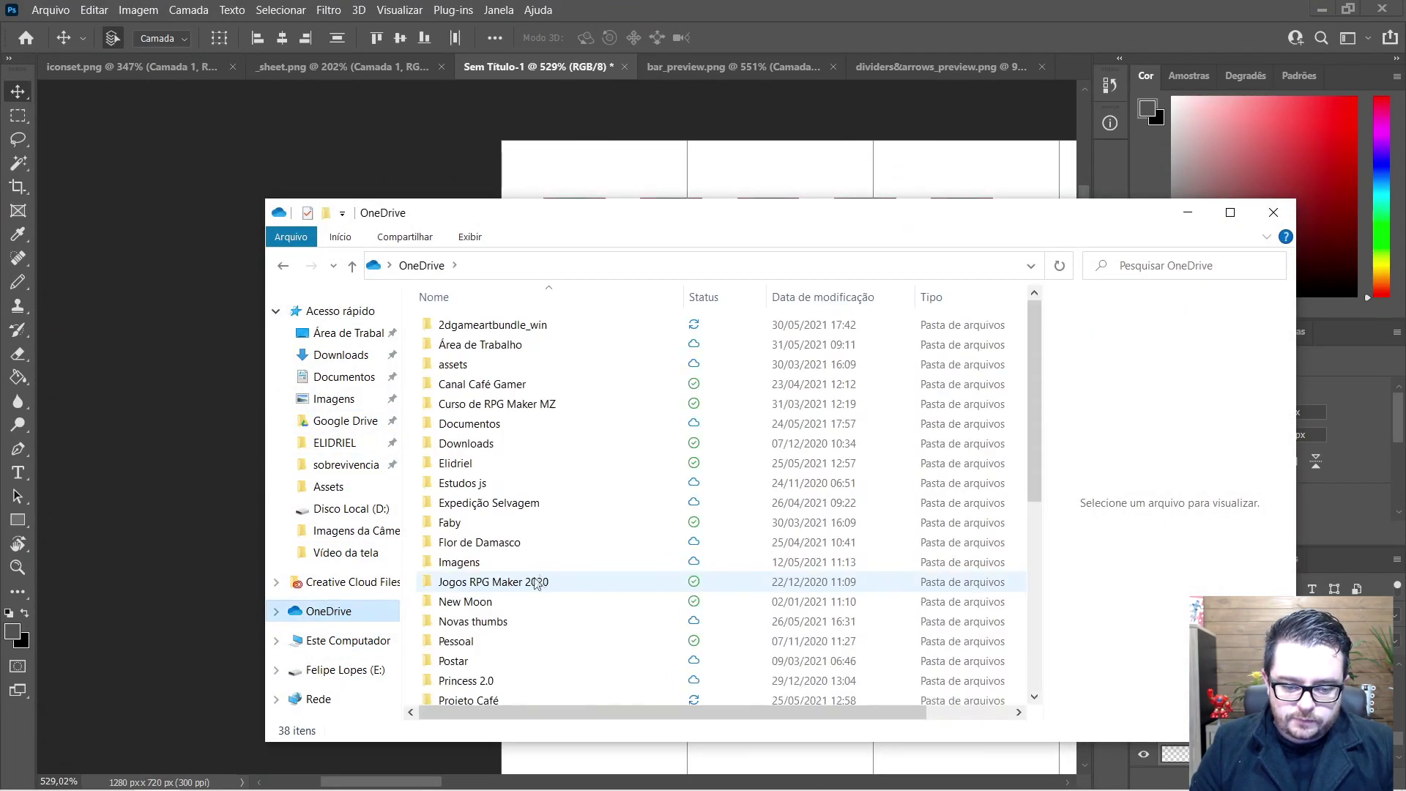
pyautogui.scroll(-1, 482, 675)
pyautogui.click(473, 662)
pyautogui.doubleClick(473, 662)
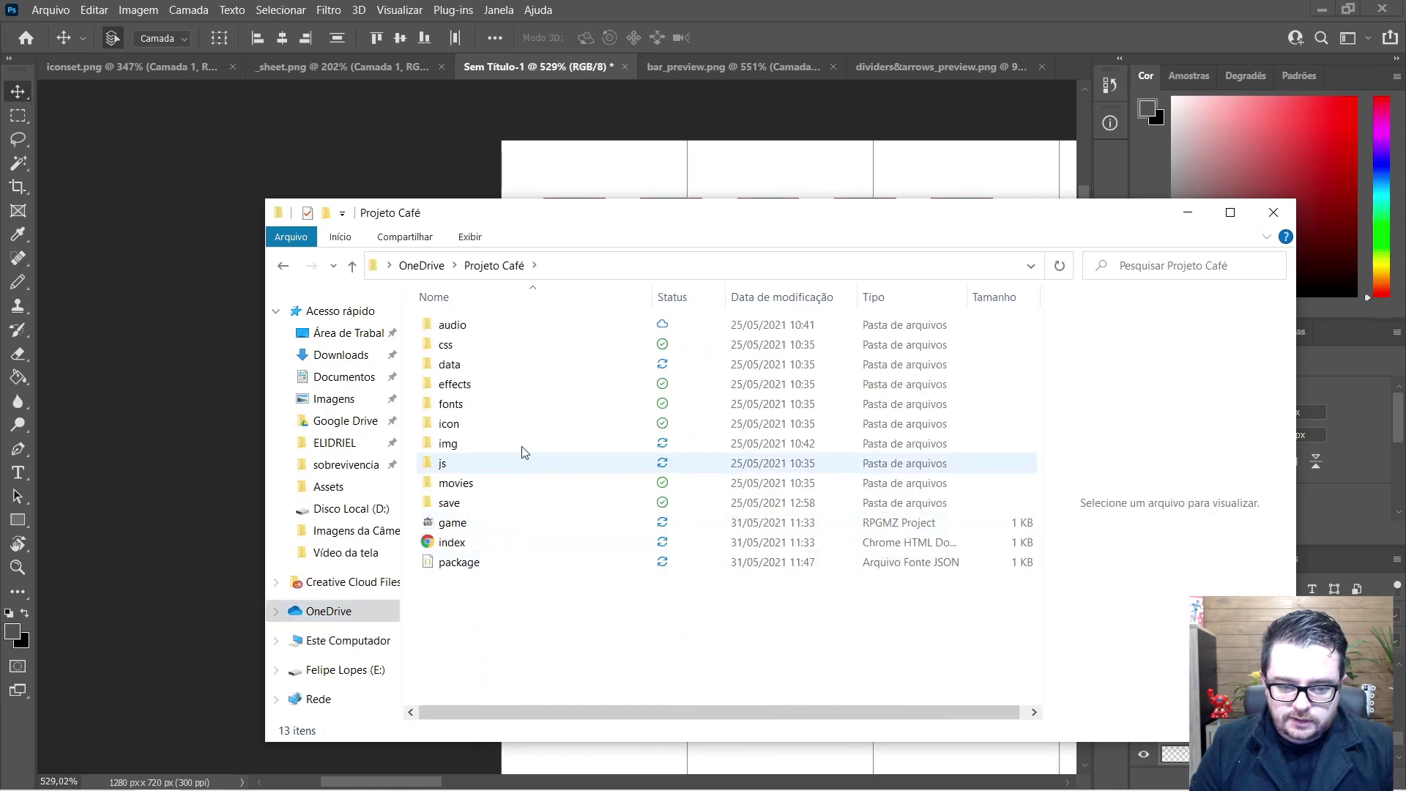
pyautogui.doubleClick(463, 443)
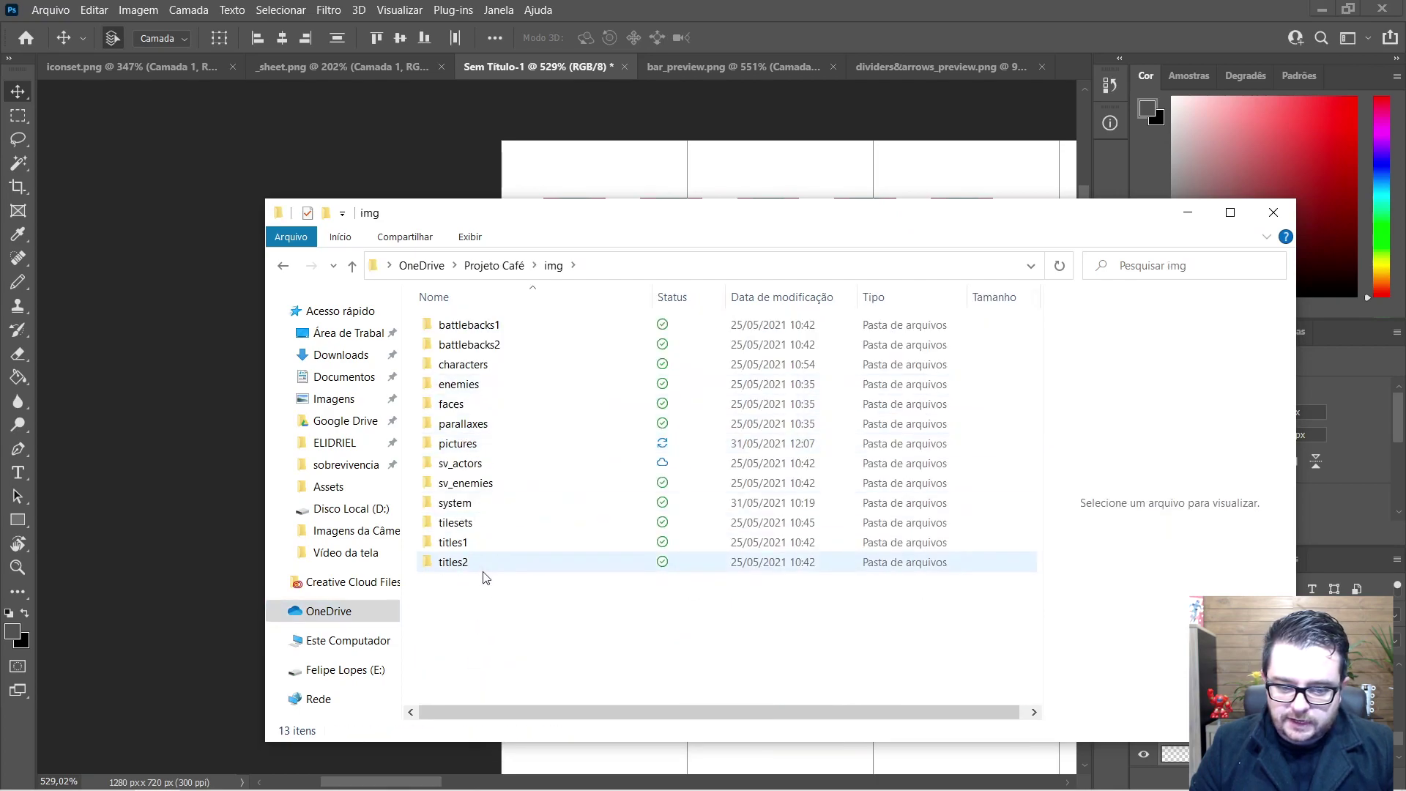
pyautogui.doubleClick(468, 443)
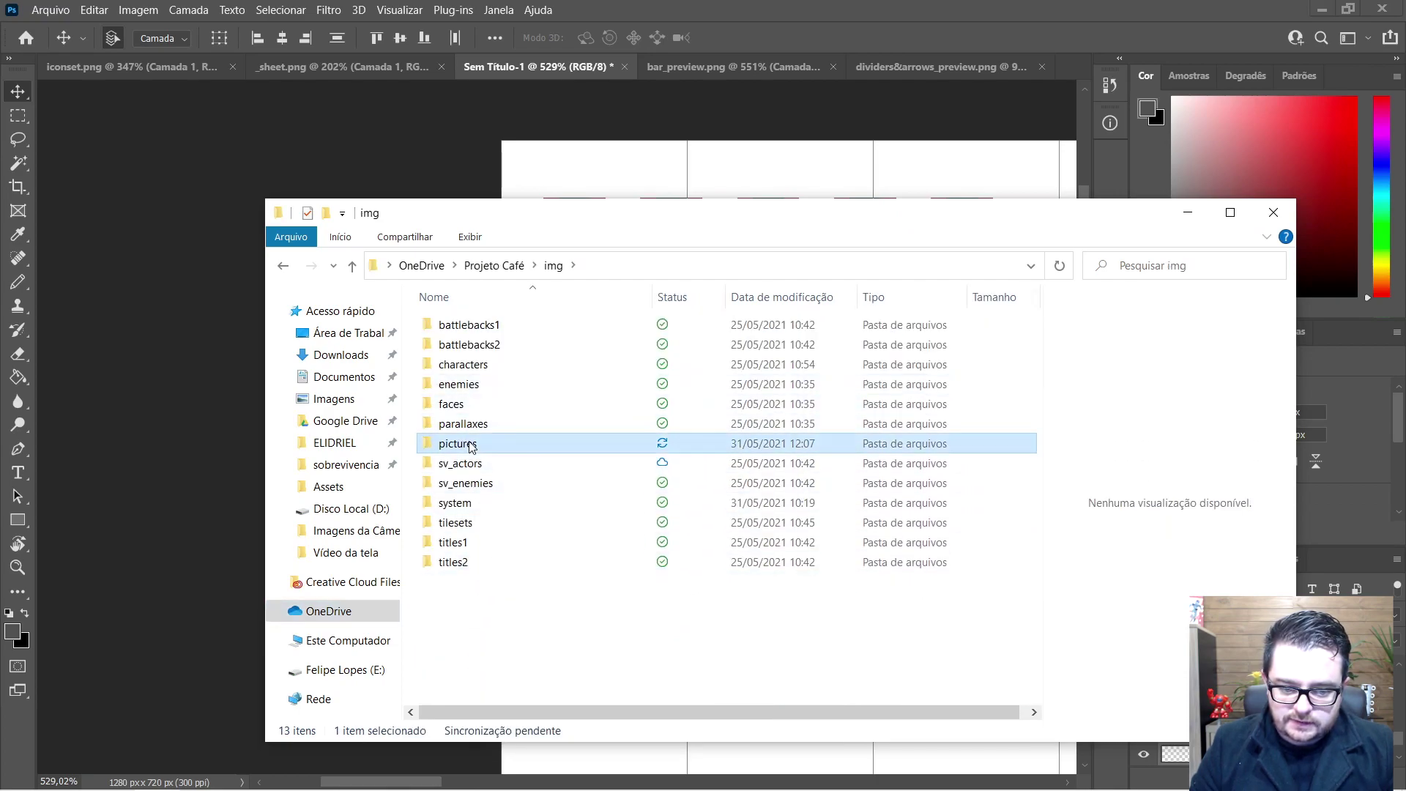
# Step: Rename the exported red heart image as heart and the empty heart image as heartoff
pyautogui.click(450, 370)
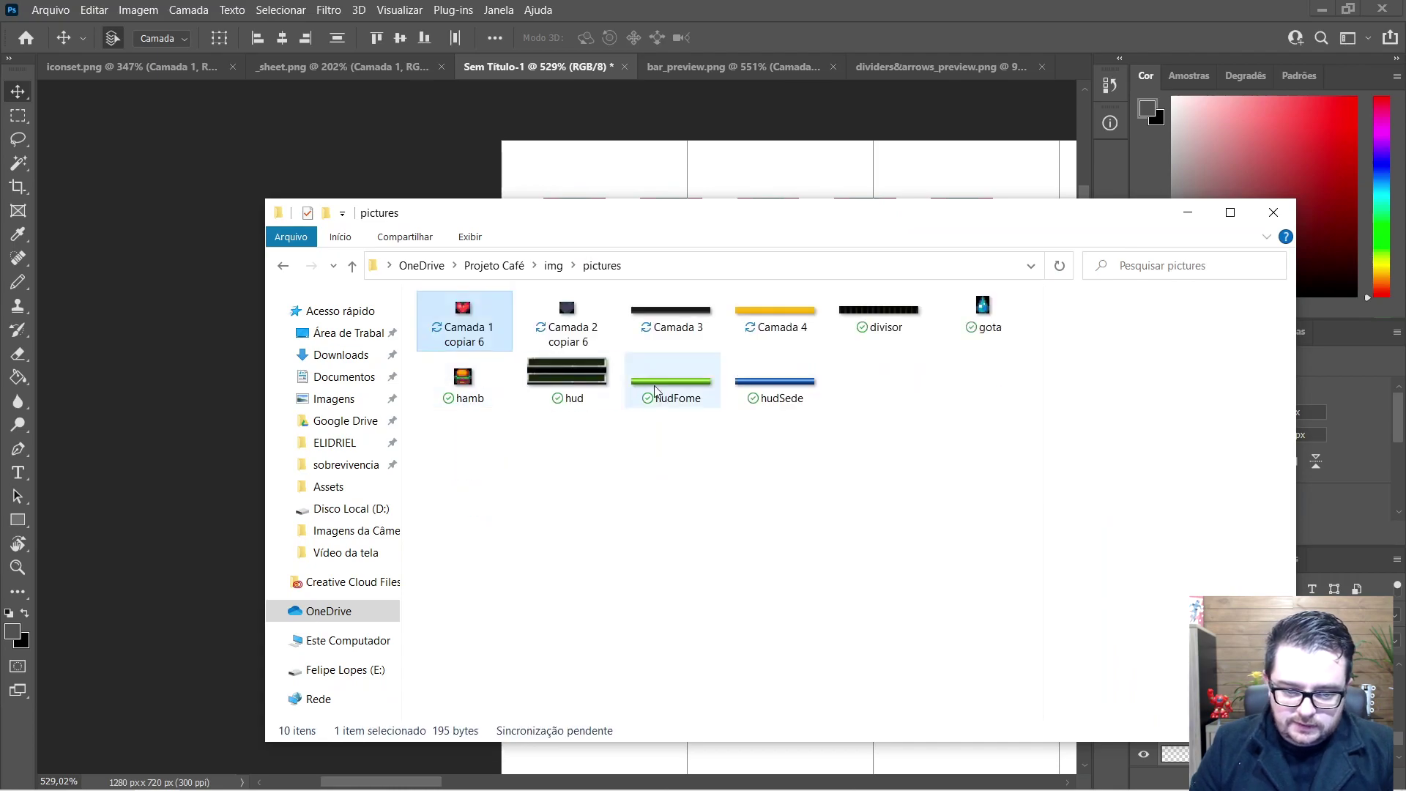
pyautogui.press('F2')
pyautogui.write('heart')
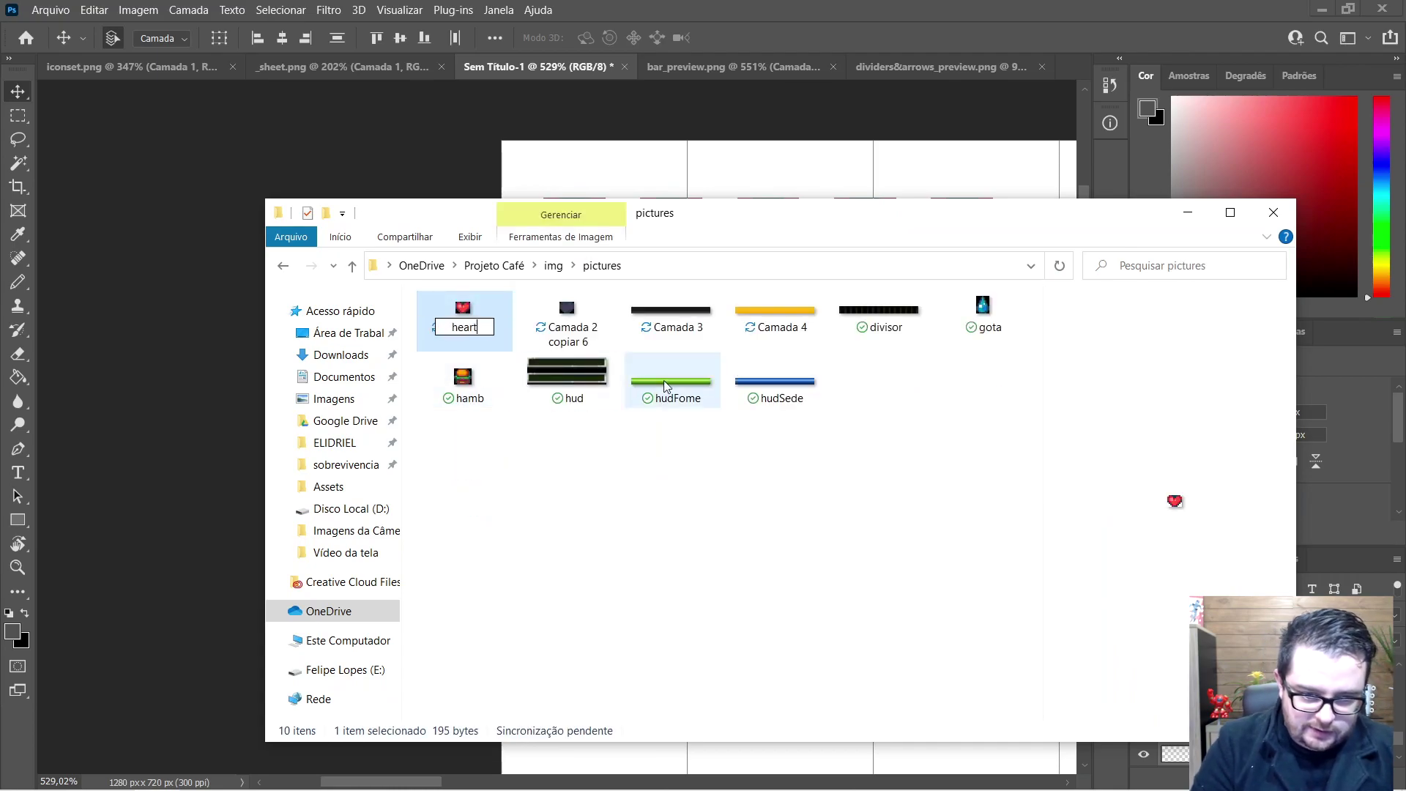
pyautogui.press('Return')
pyautogui.press('Up')
pyautogui.press('F2')
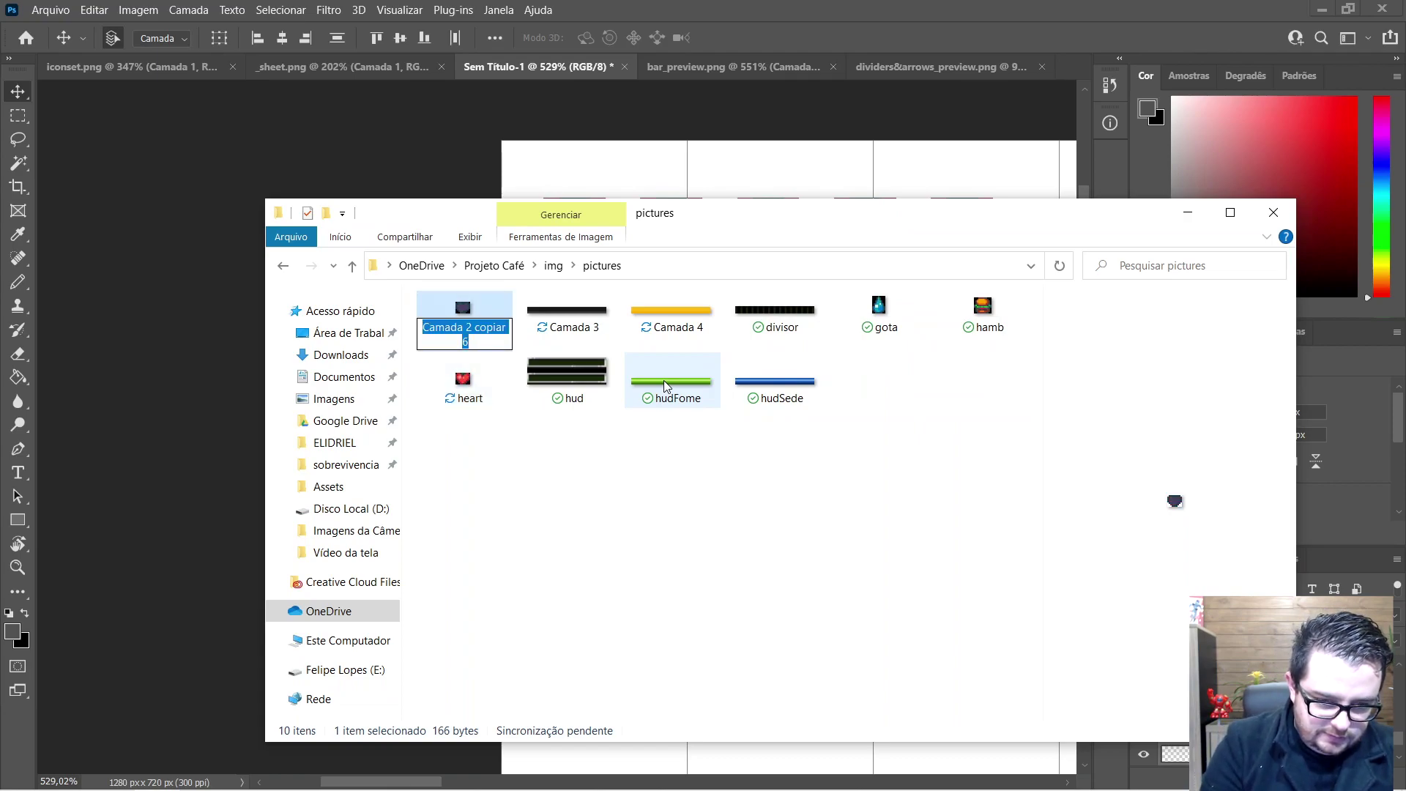
pyautogui.write('heart')
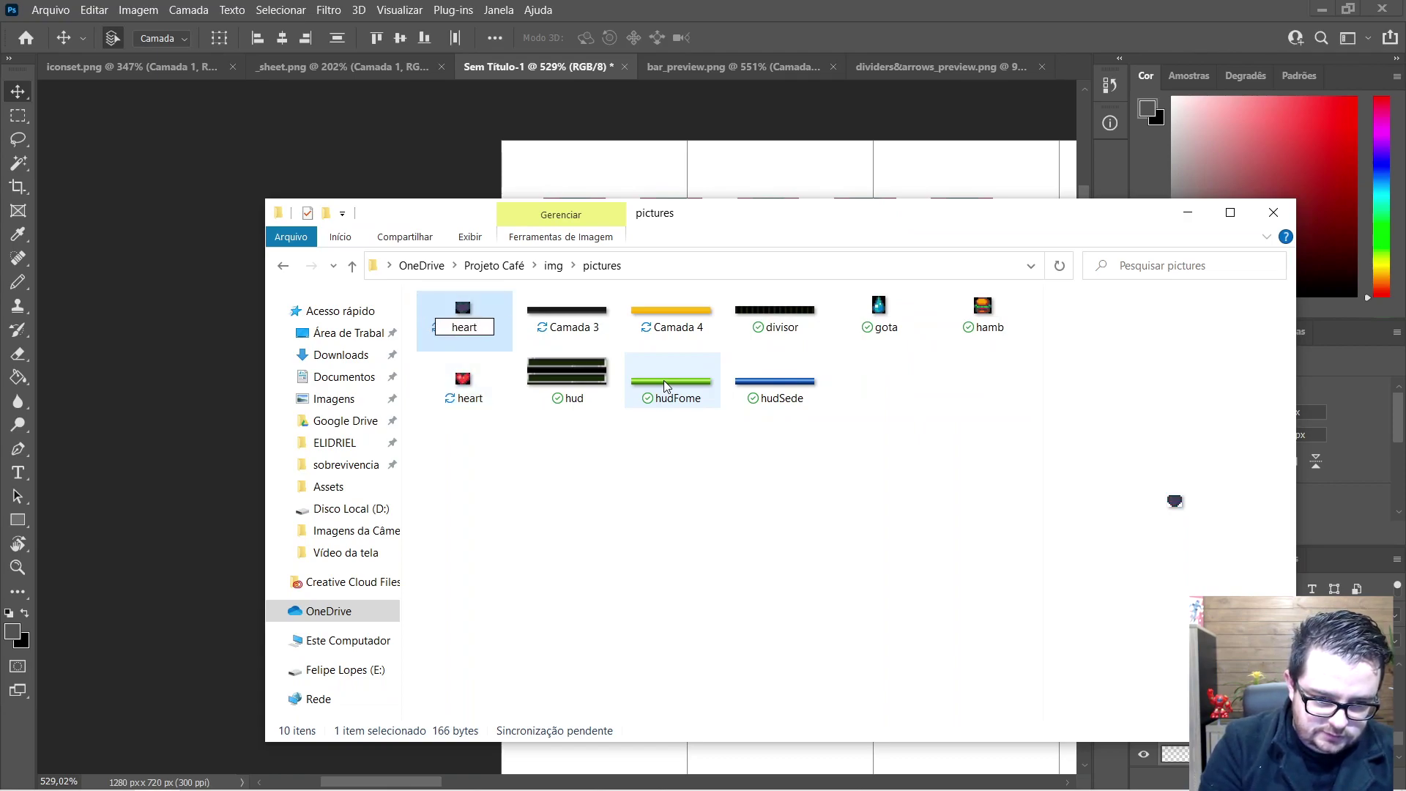
pyautogui.write('off')
pyautogui.press('Return')
# Step: Rename the exported yellow bar image as hudEnergy
pyautogui.press('Up')
pyautogui.press('Right')
pyautogui.press('Right')
pyautogui.press('Right')
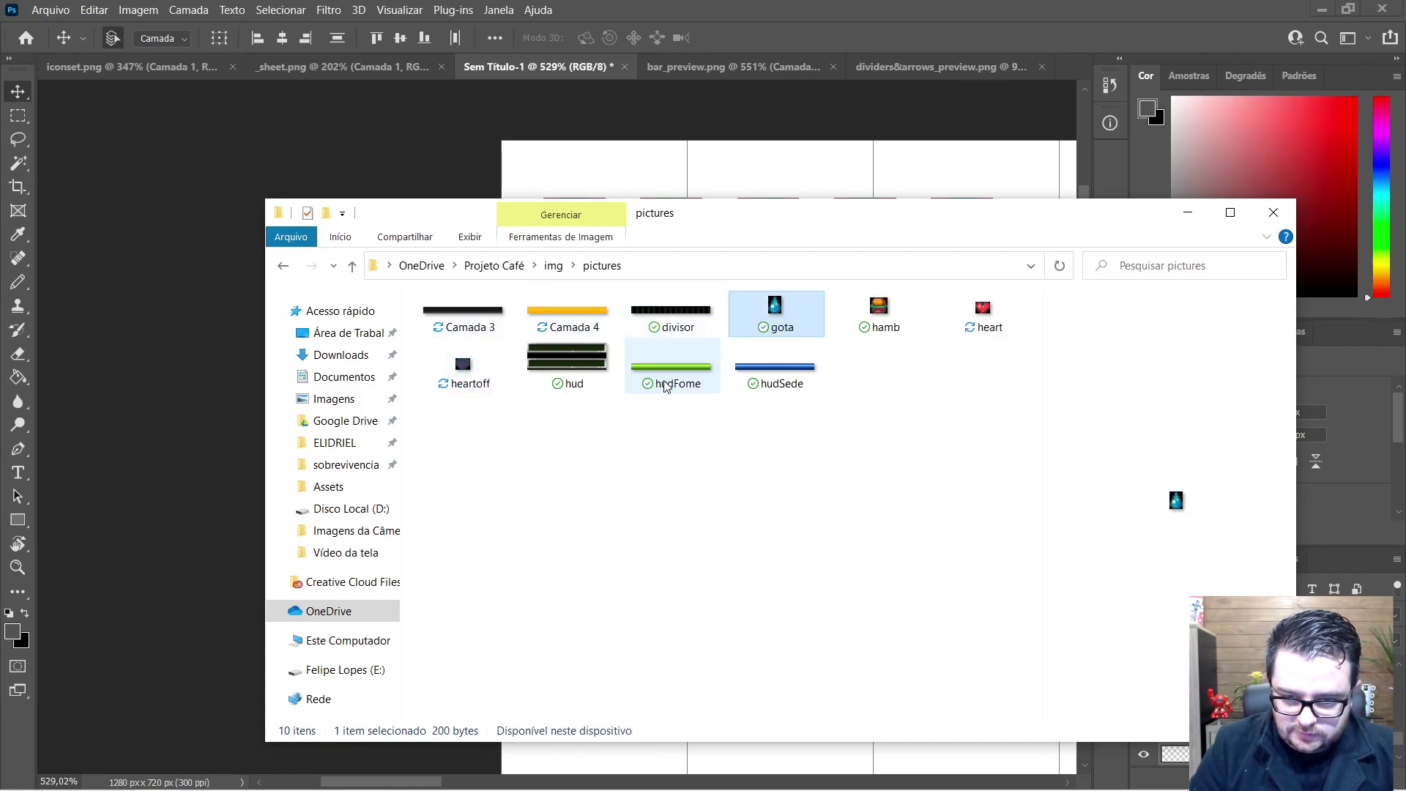
pyautogui.press('Left')
pyautogui.press('Down')
pyautogui.press('Right')
pyautogui.press('Left')
pyautogui.press('Left')
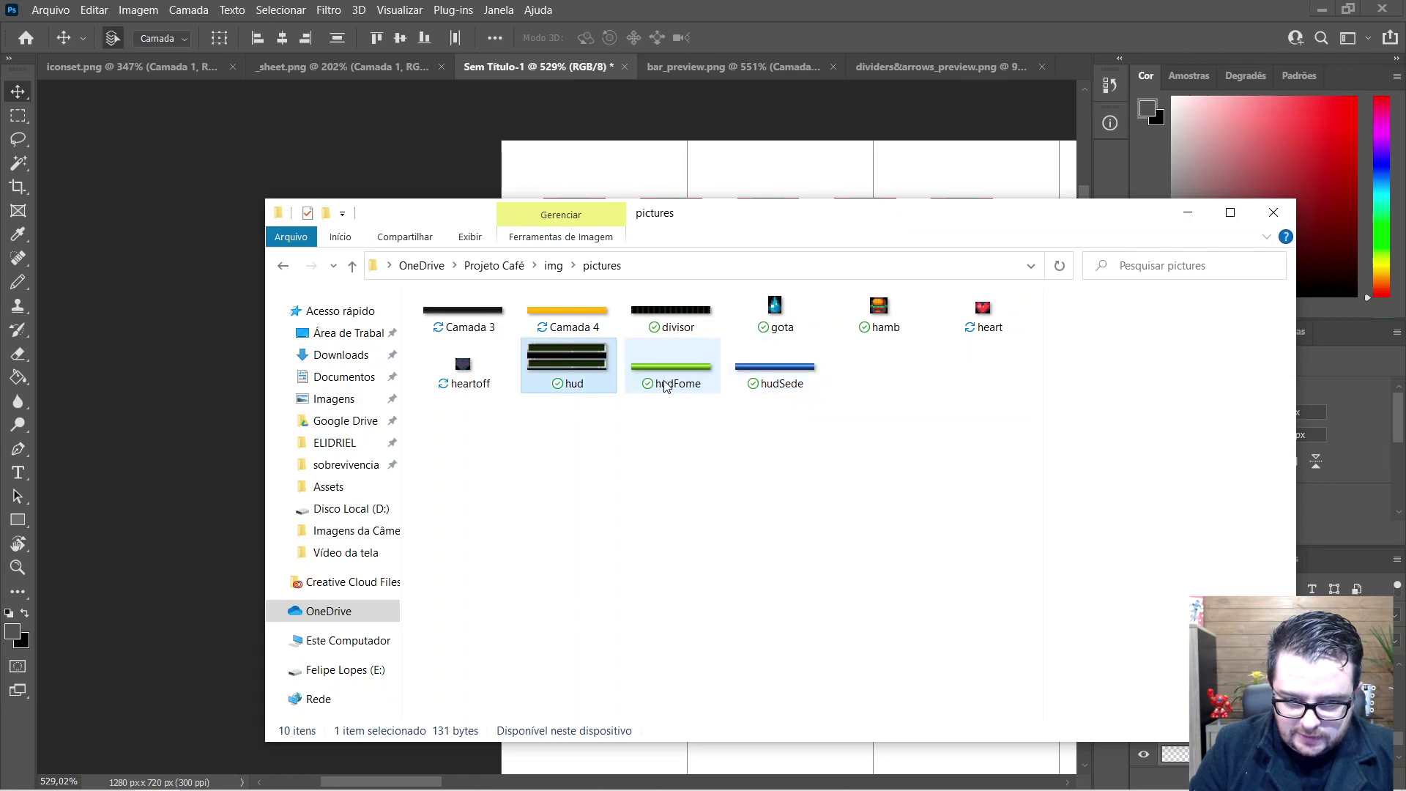
pyautogui.press('Up')
pyautogui.press('F2')
pyautogui.write('hud')
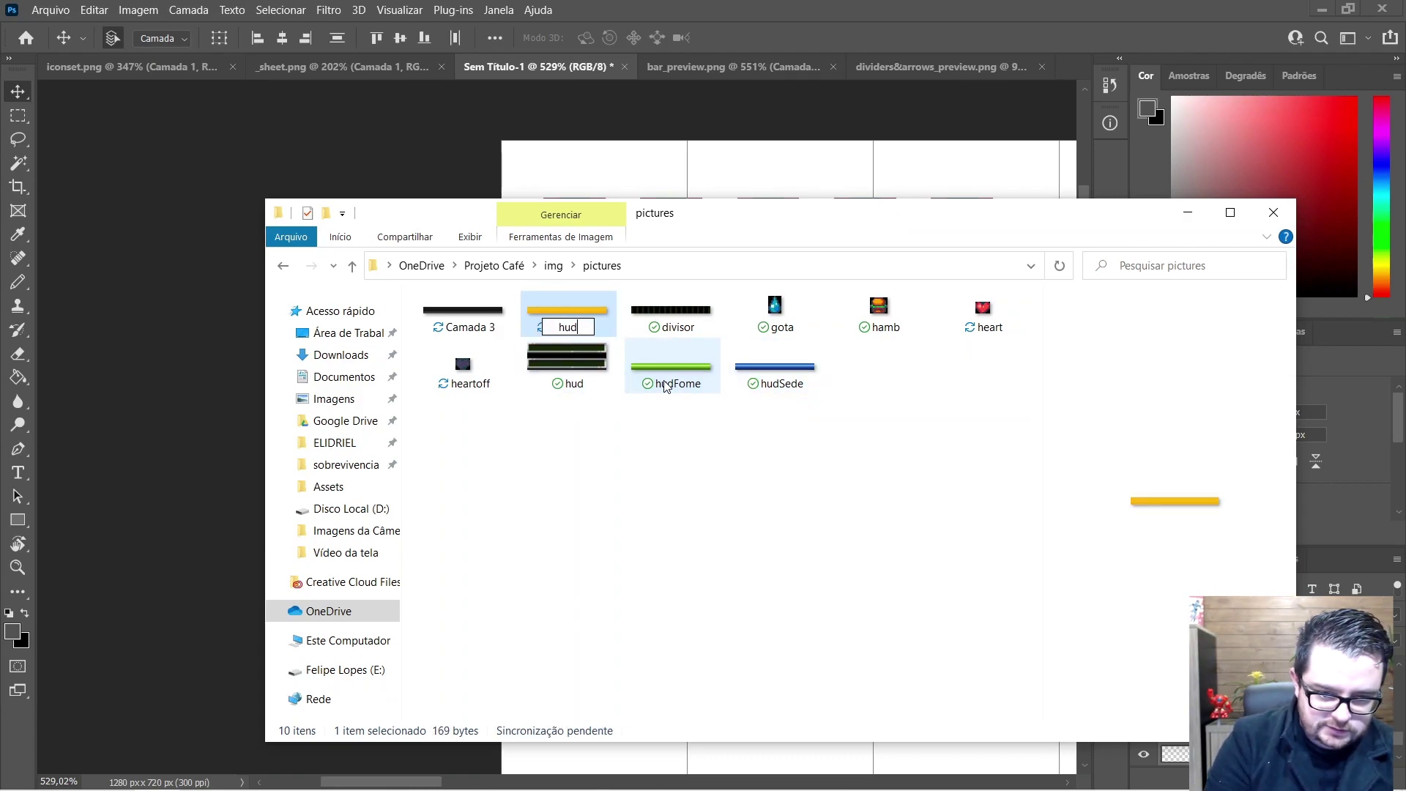
pyautogui.write('Energy')
pyautogui.press('Return')
# Step: Rename the exported black bar image as backEnergy
pyautogui.press('Up')
pyautogui.press('Left')
pyautogui.press('F2')
pyautogui.write('backEnergy')
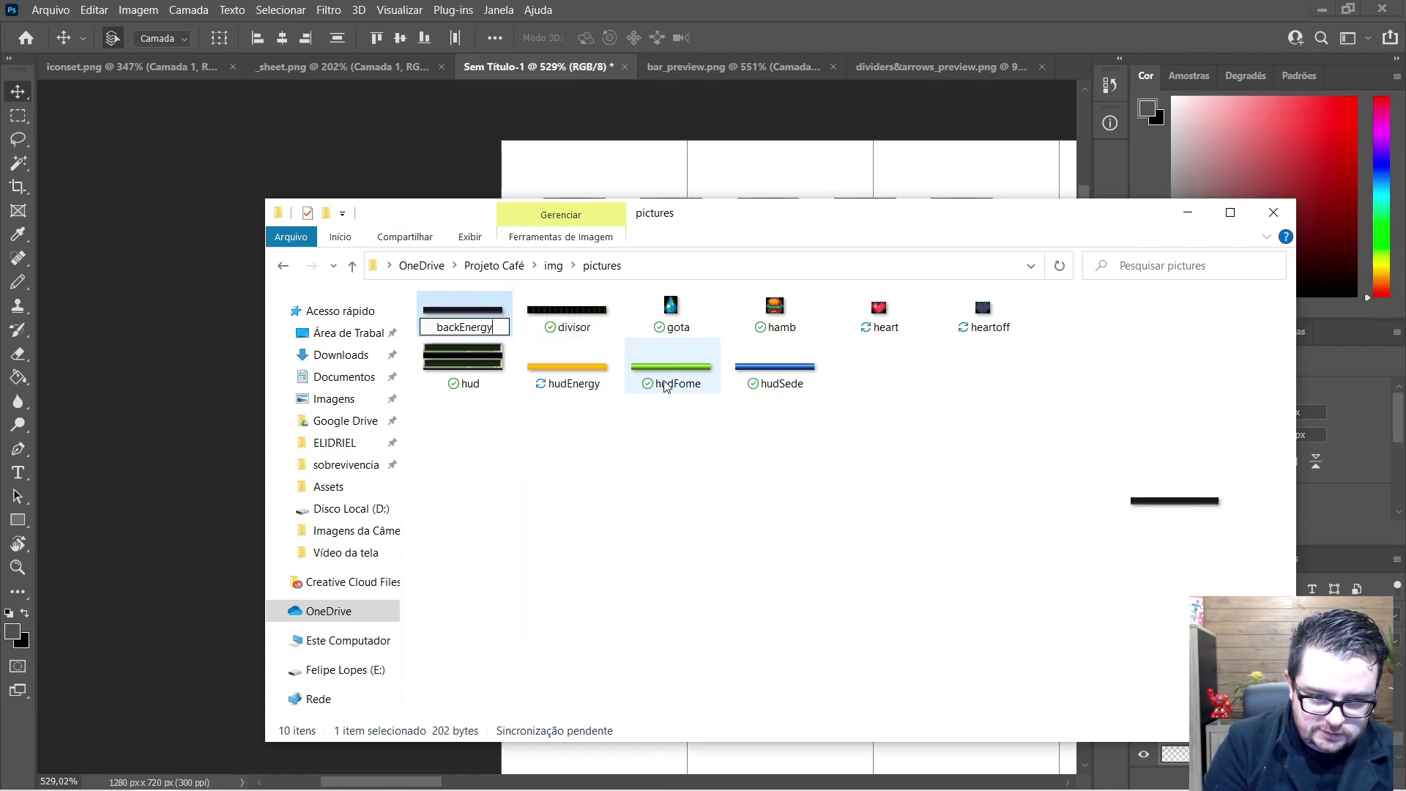
pyautogui.press('Return')
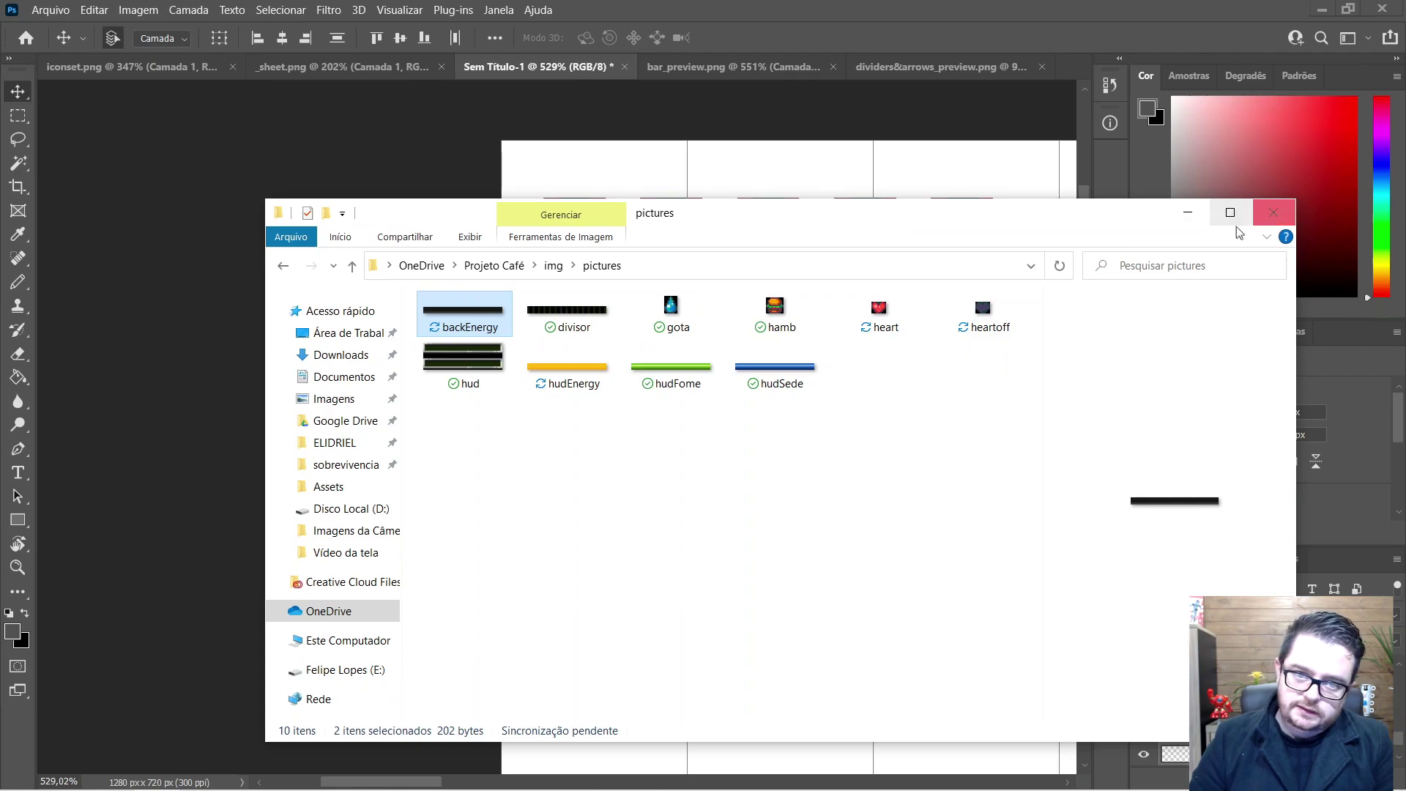
# Step: Return to Photoshop and check the X and Y positions of each row's first heart and of the black bar's upper-left corner
pyautogui.moveTo(951, 221); pyautogui.dragTo(886, 349)
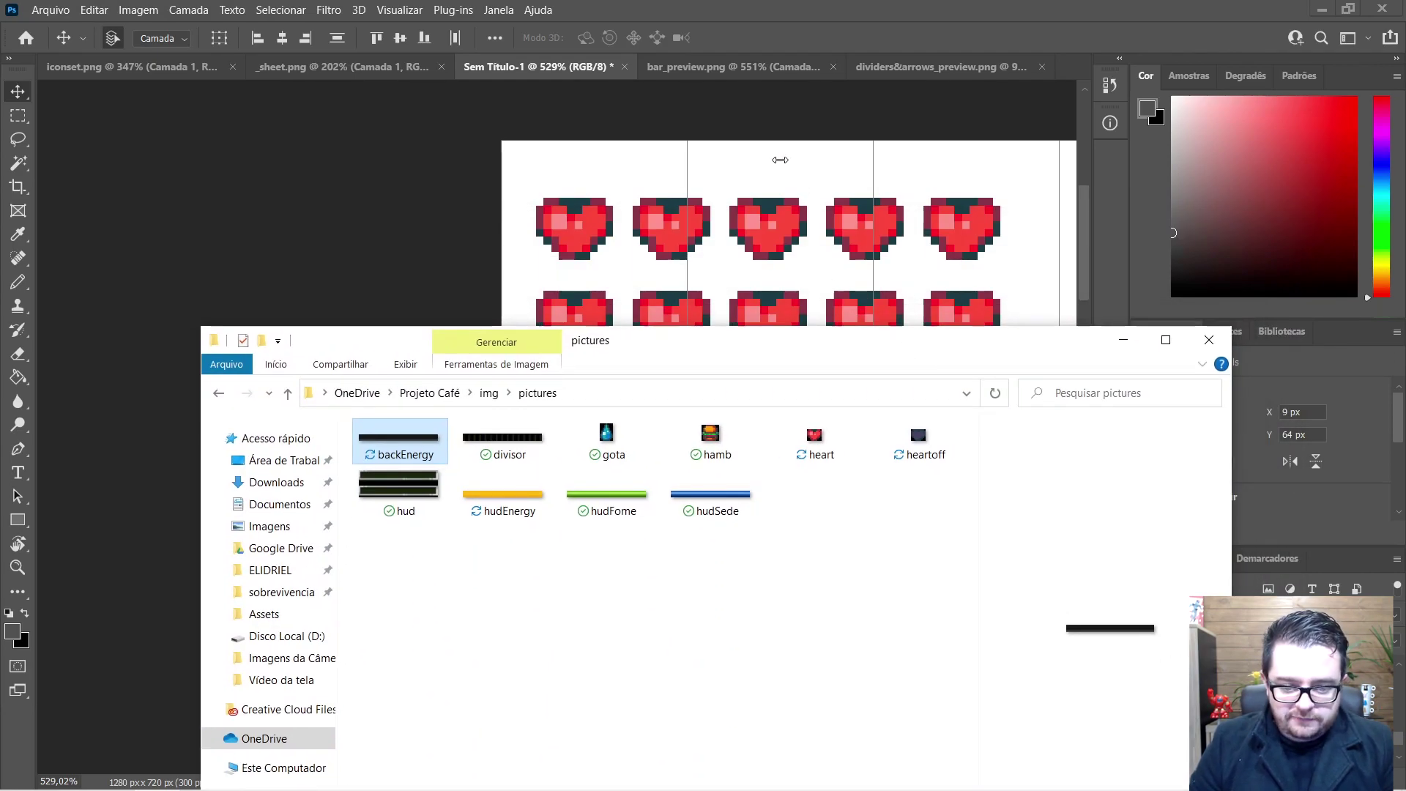
pyautogui.click(726, 168)
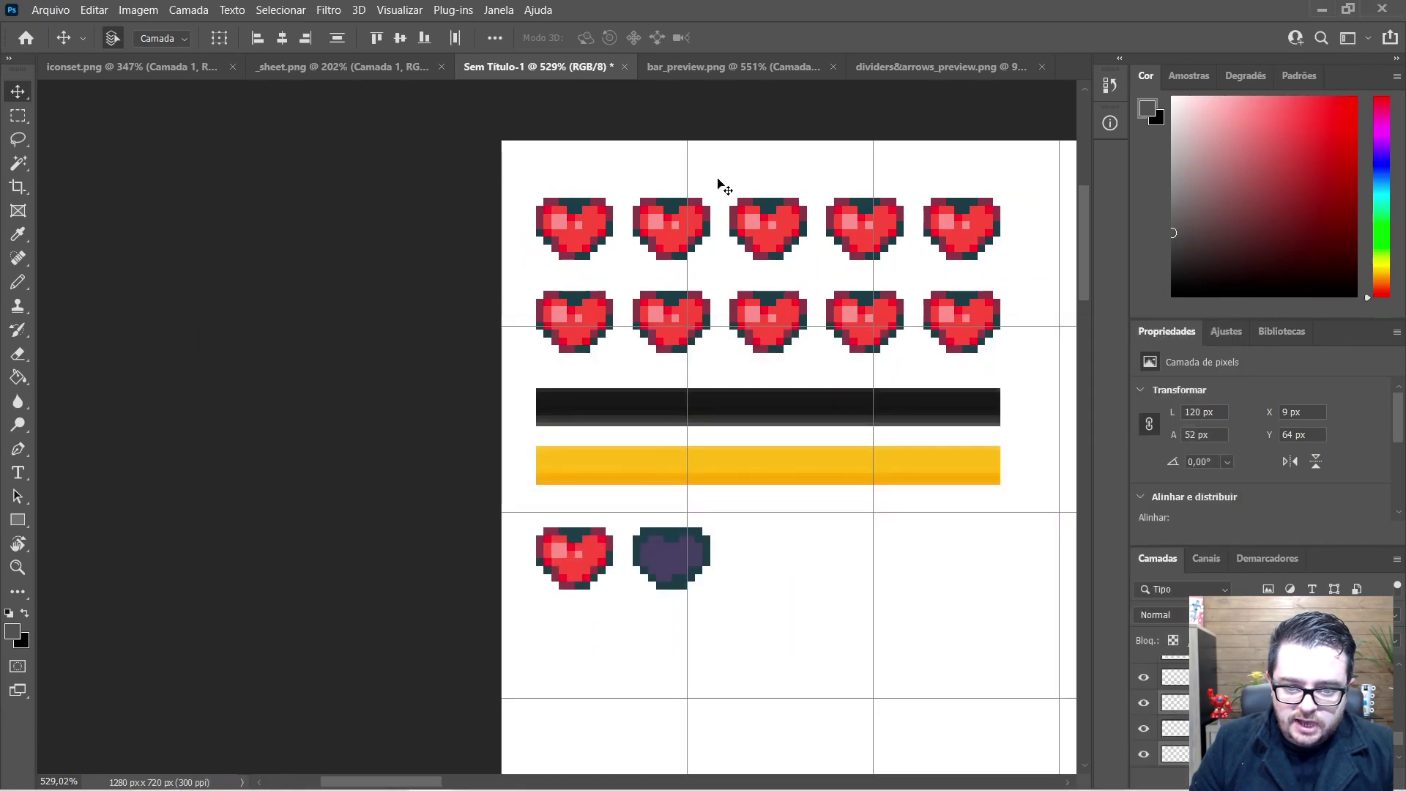
pyautogui.click(719, 188)
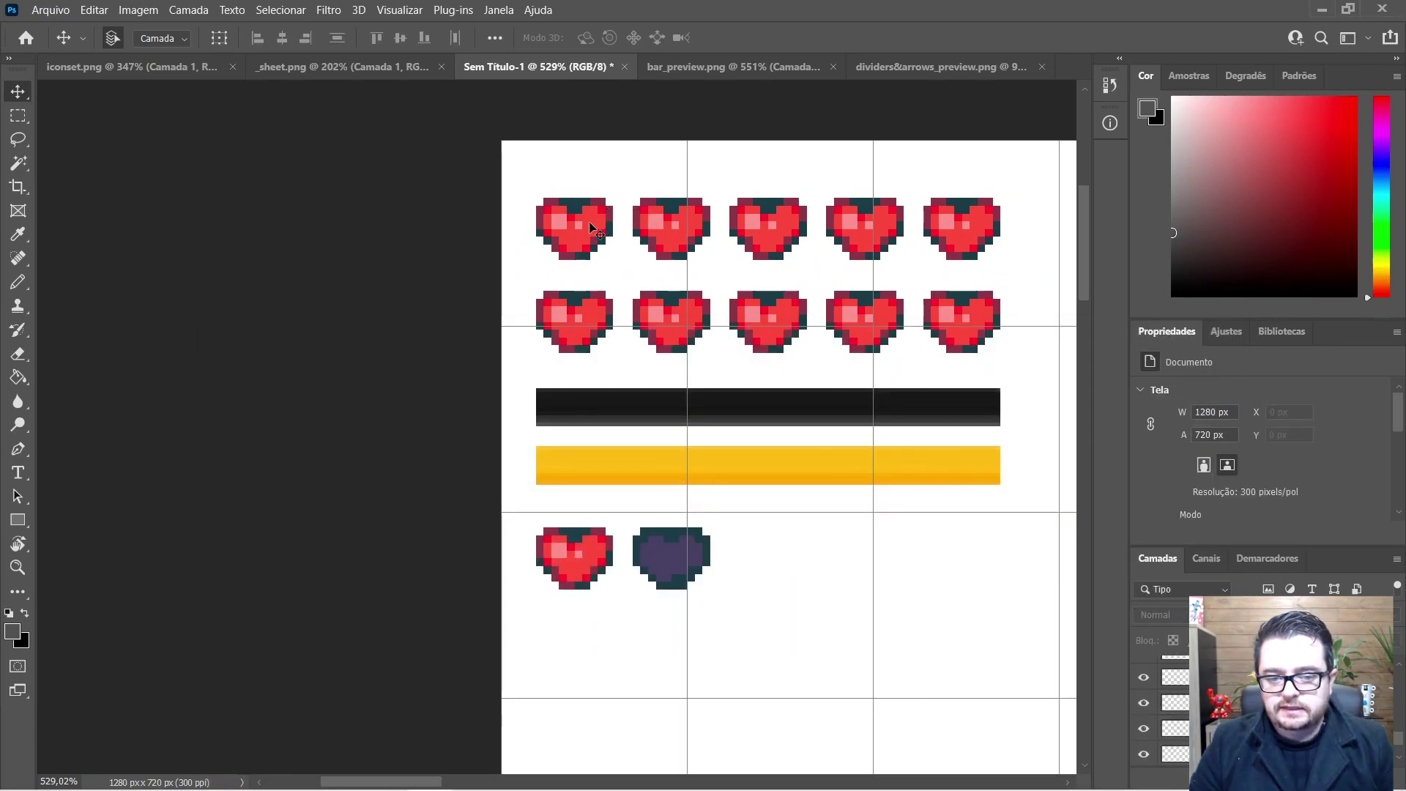
pyautogui.click(565, 238)
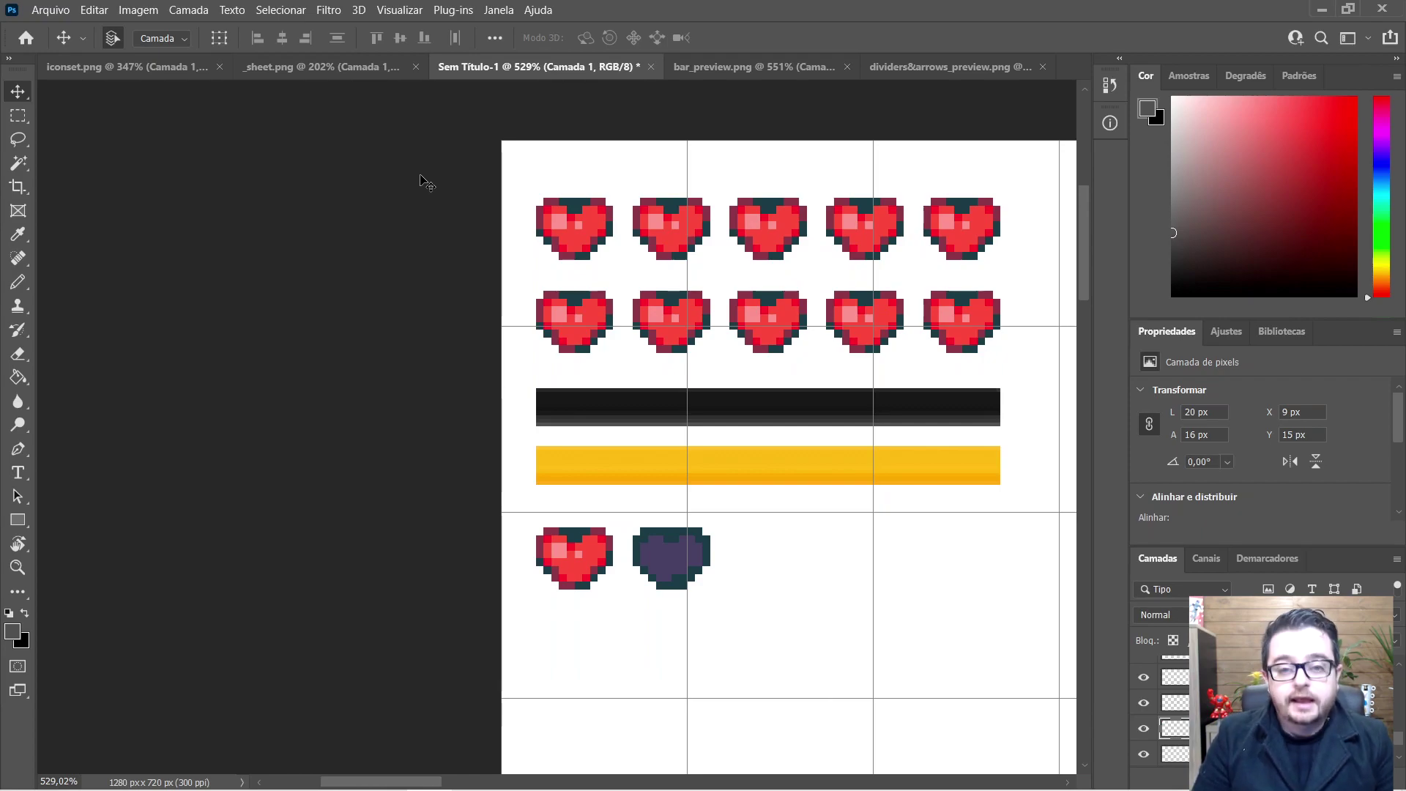
pyautogui.click(567, 322)
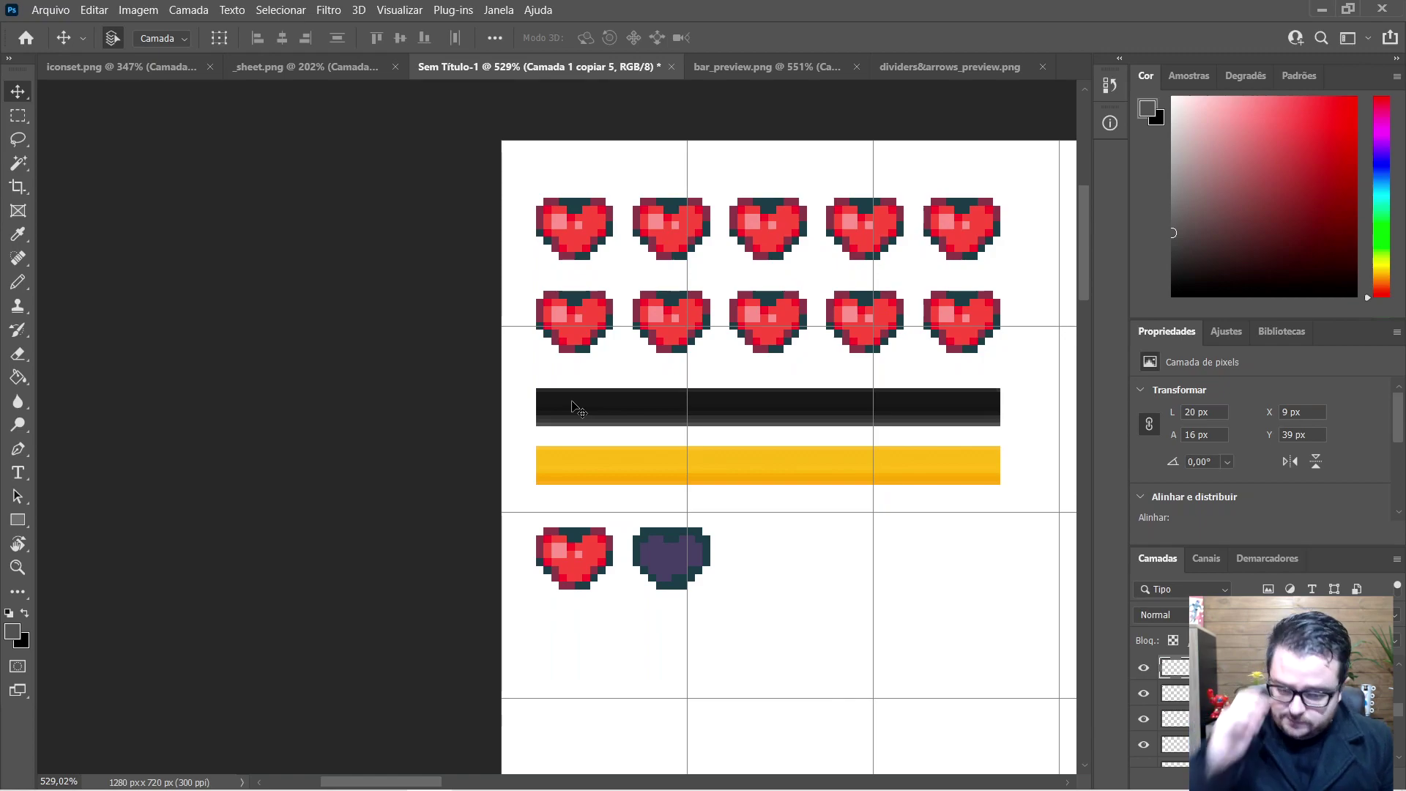
pyautogui.click(631, 412)
pyautogui.hotkey('ctrl', 't')
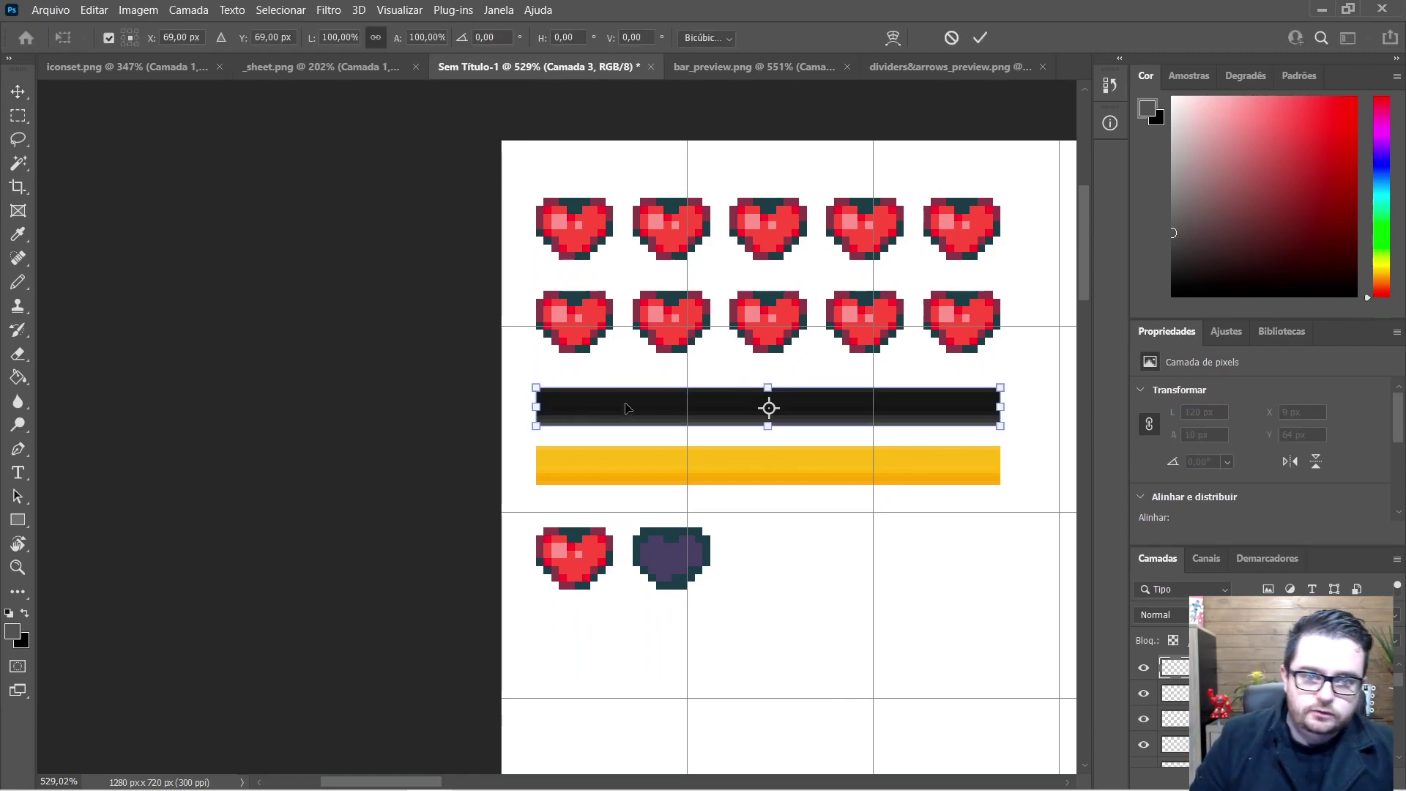
pyautogui.click(125, 33)
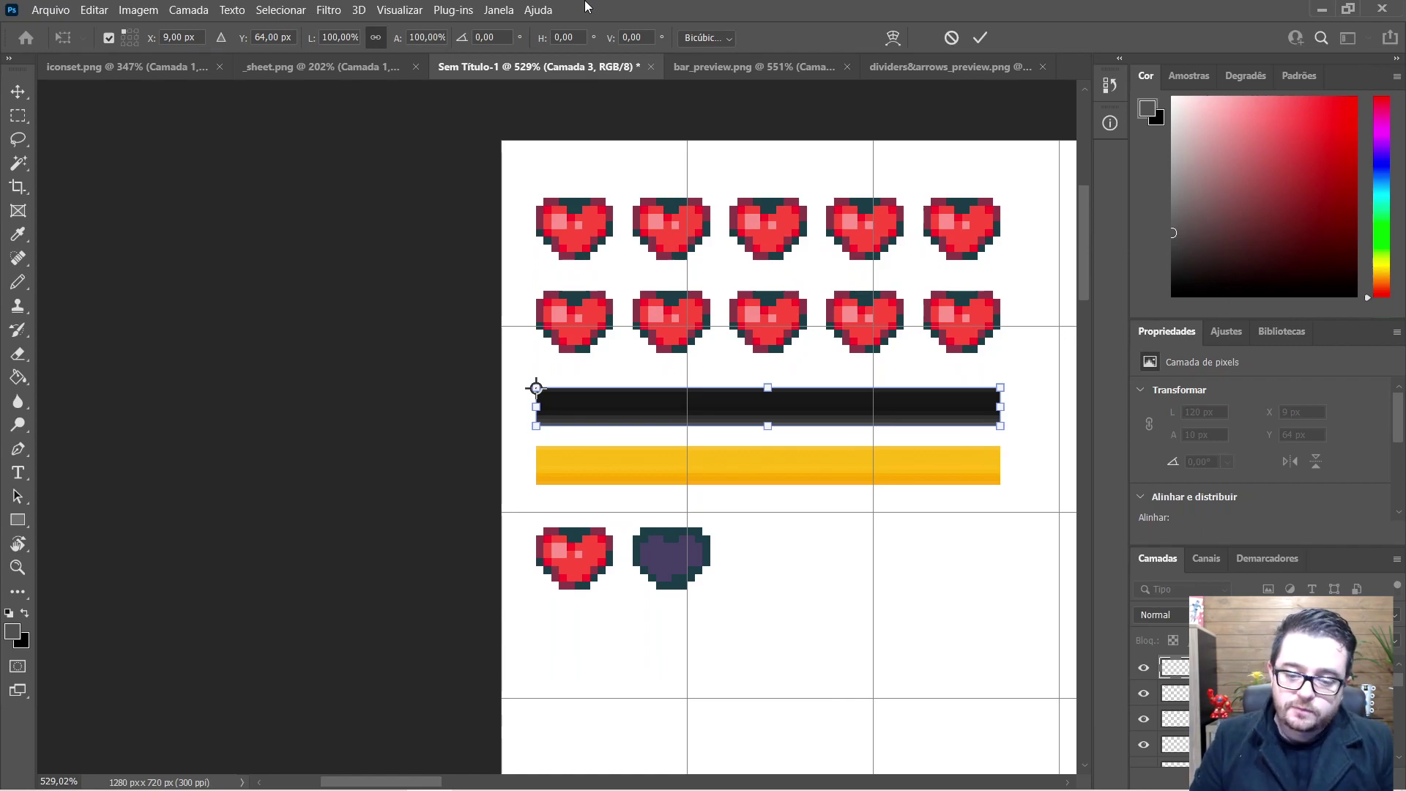
pyautogui.press('Return')
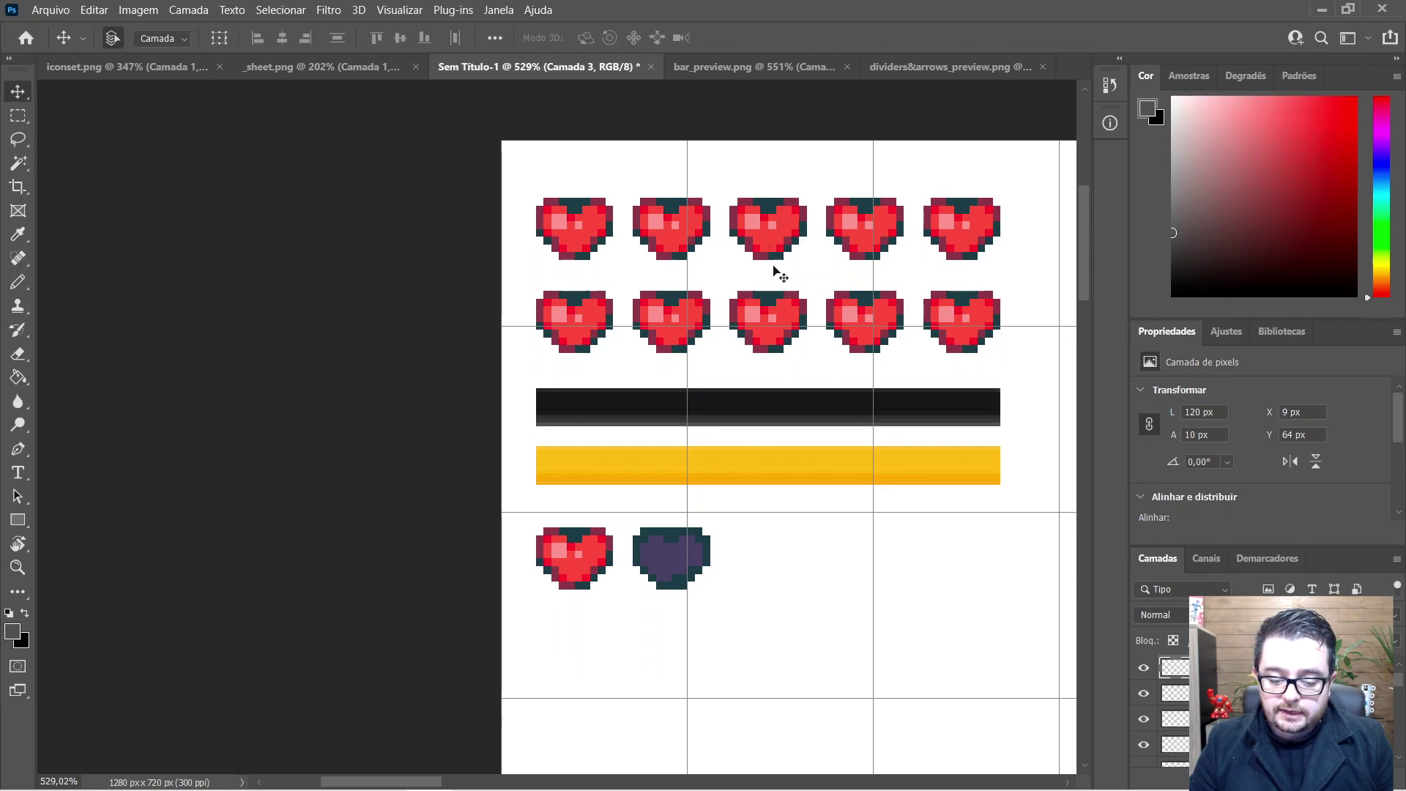
# Step: In Evernote's Check List, tick "Parte visual do sistema de vida" and move it to Pronto, and move "Inserir imagens do sistema de vida no rpg maker" to Em produção
pyautogui.click(882, 772)
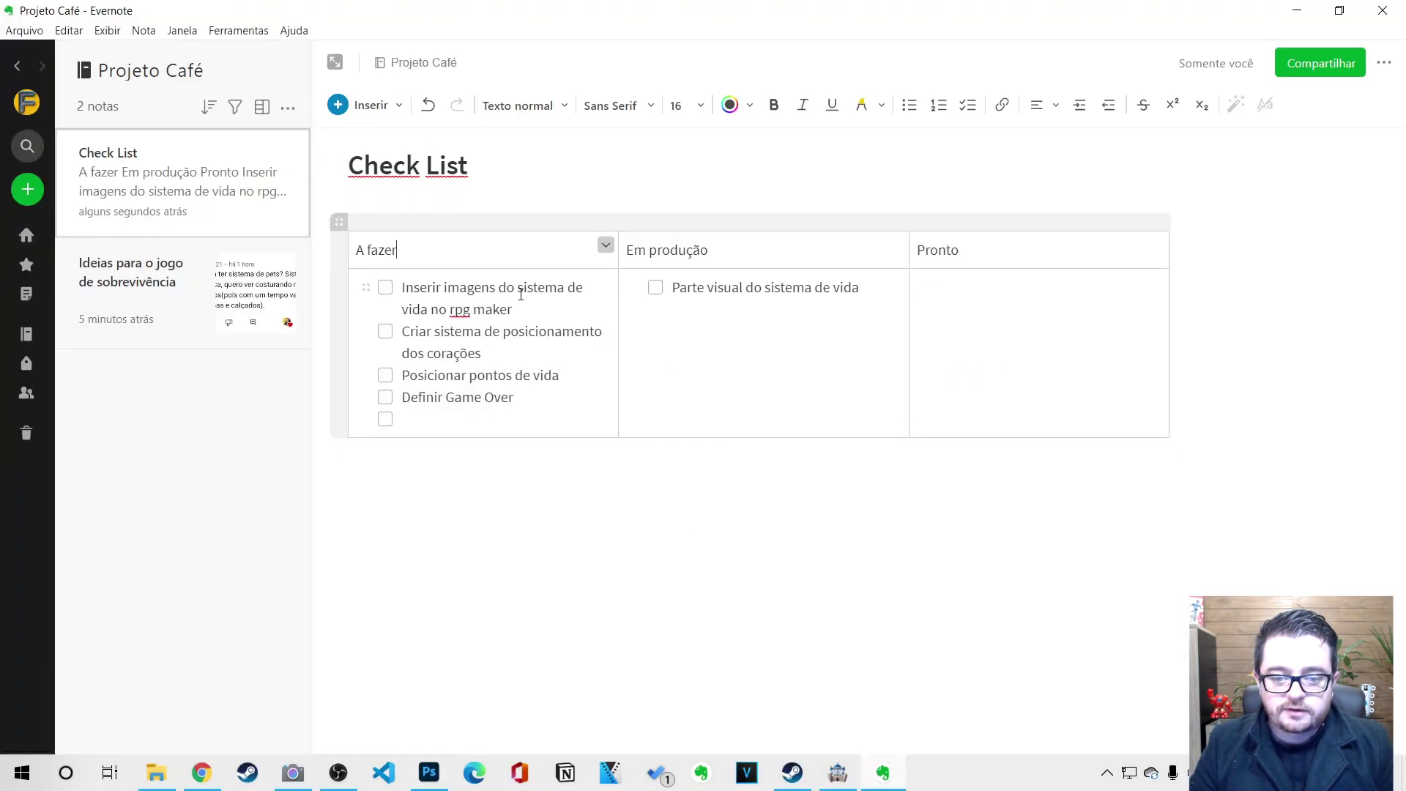
pyautogui.click(654, 289)
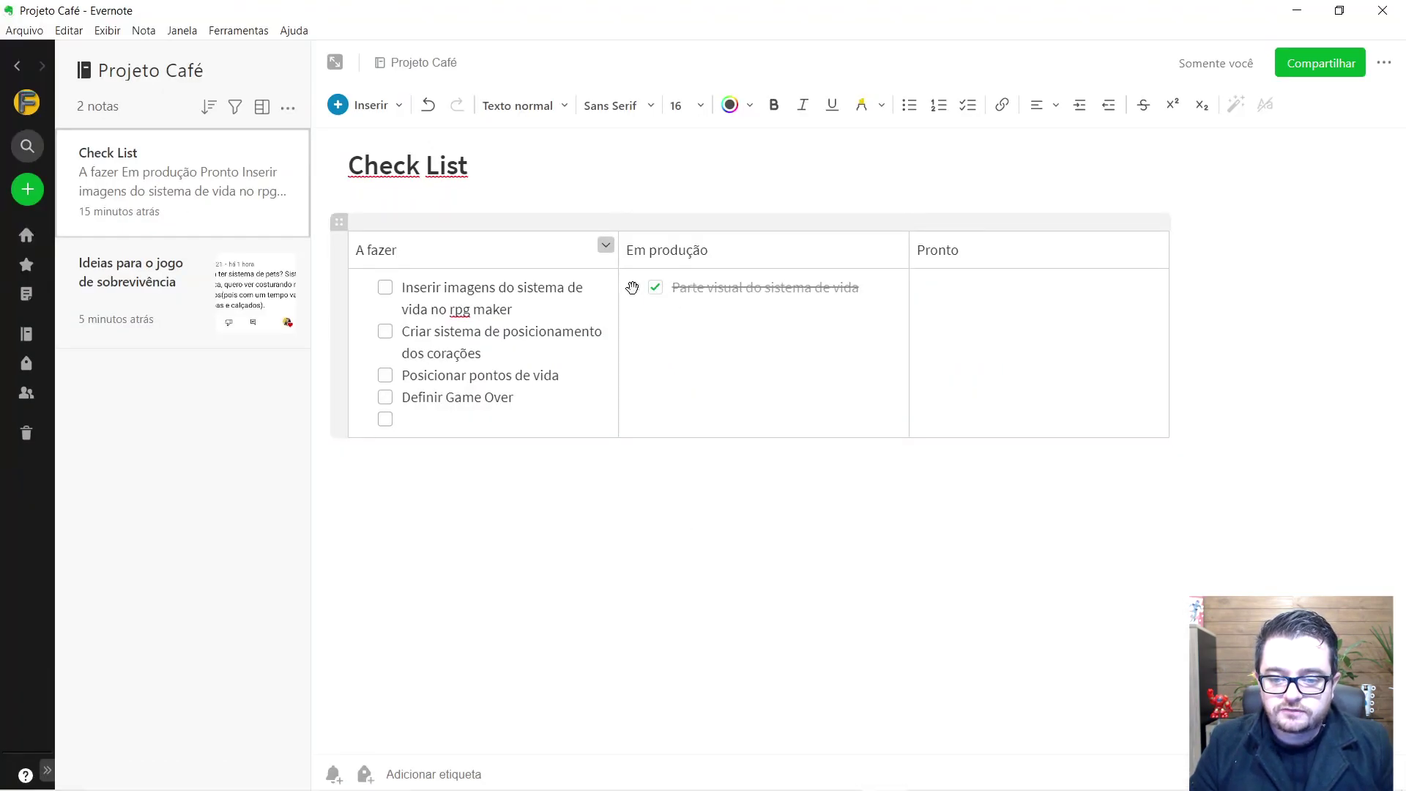
pyautogui.moveTo(632, 287); pyautogui.dragTo(930, 289)
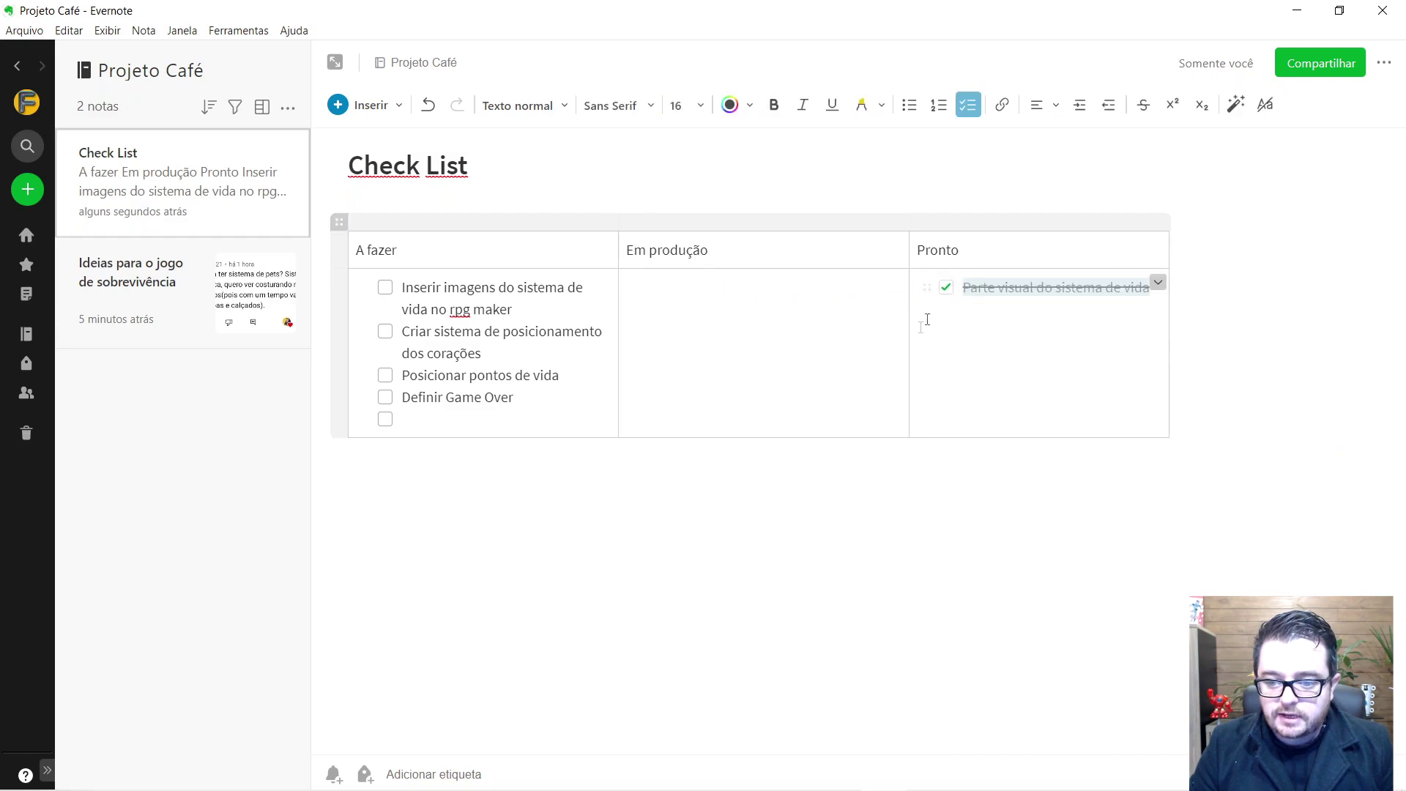
pyautogui.moveTo(365, 286); pyautogui.dragTo(656, 294)
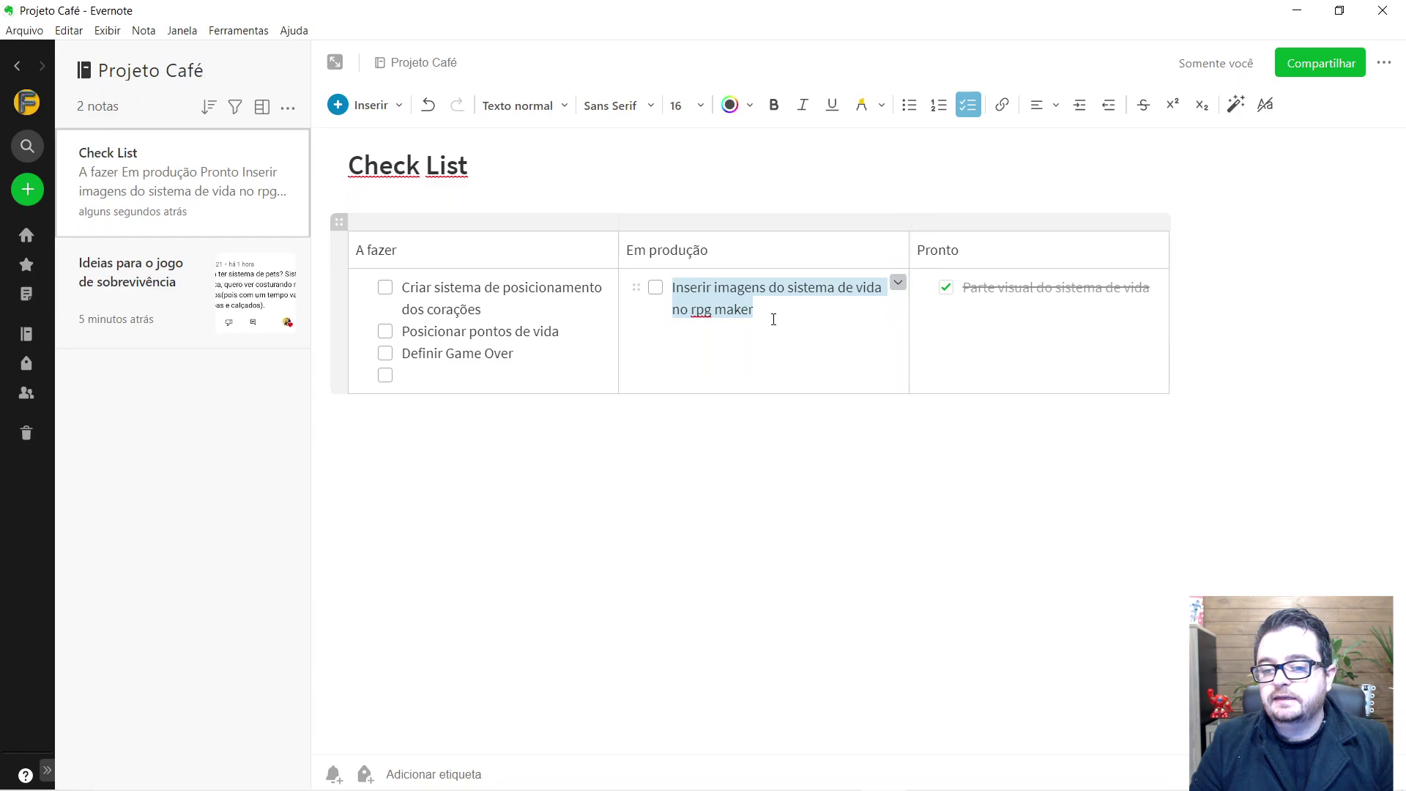
pyautogui.click(805, 297)
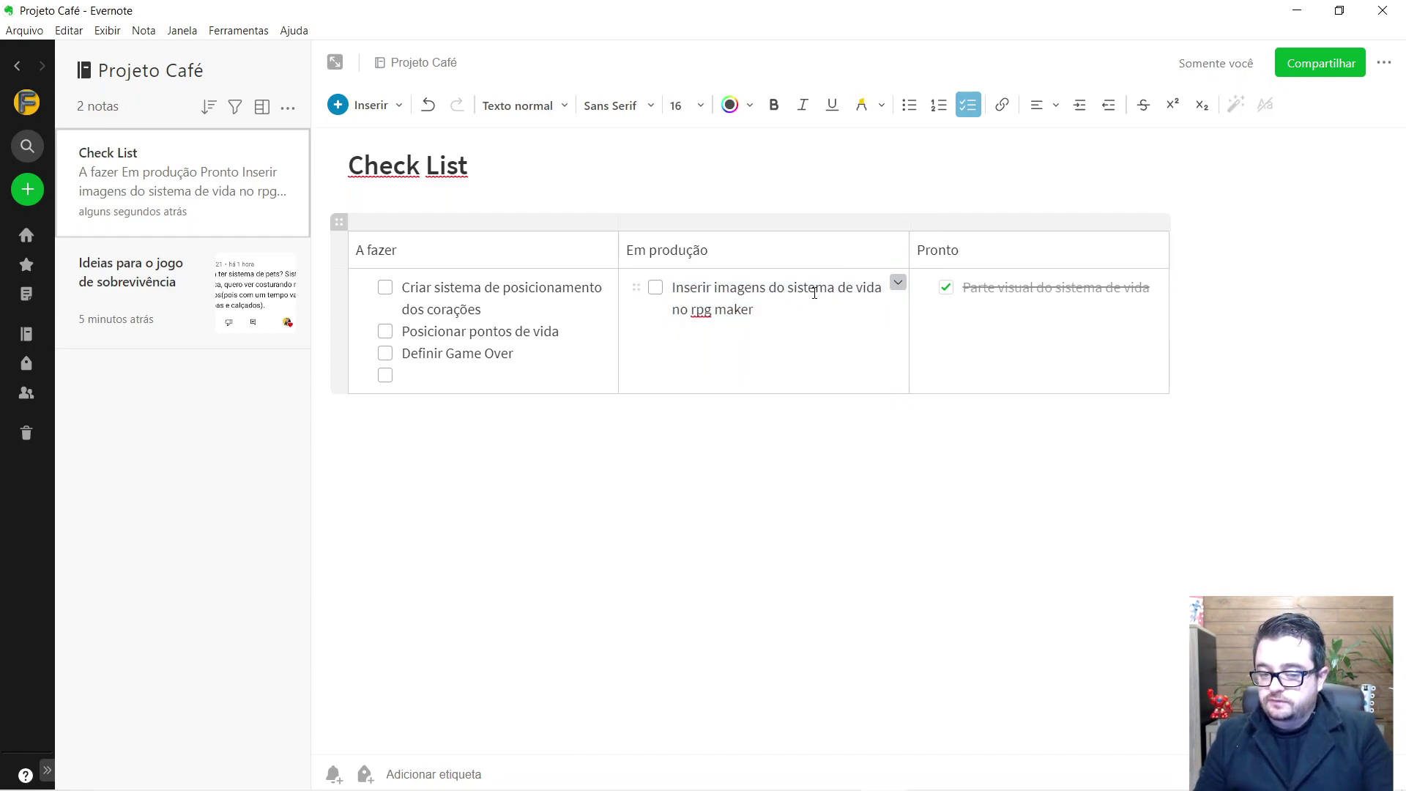